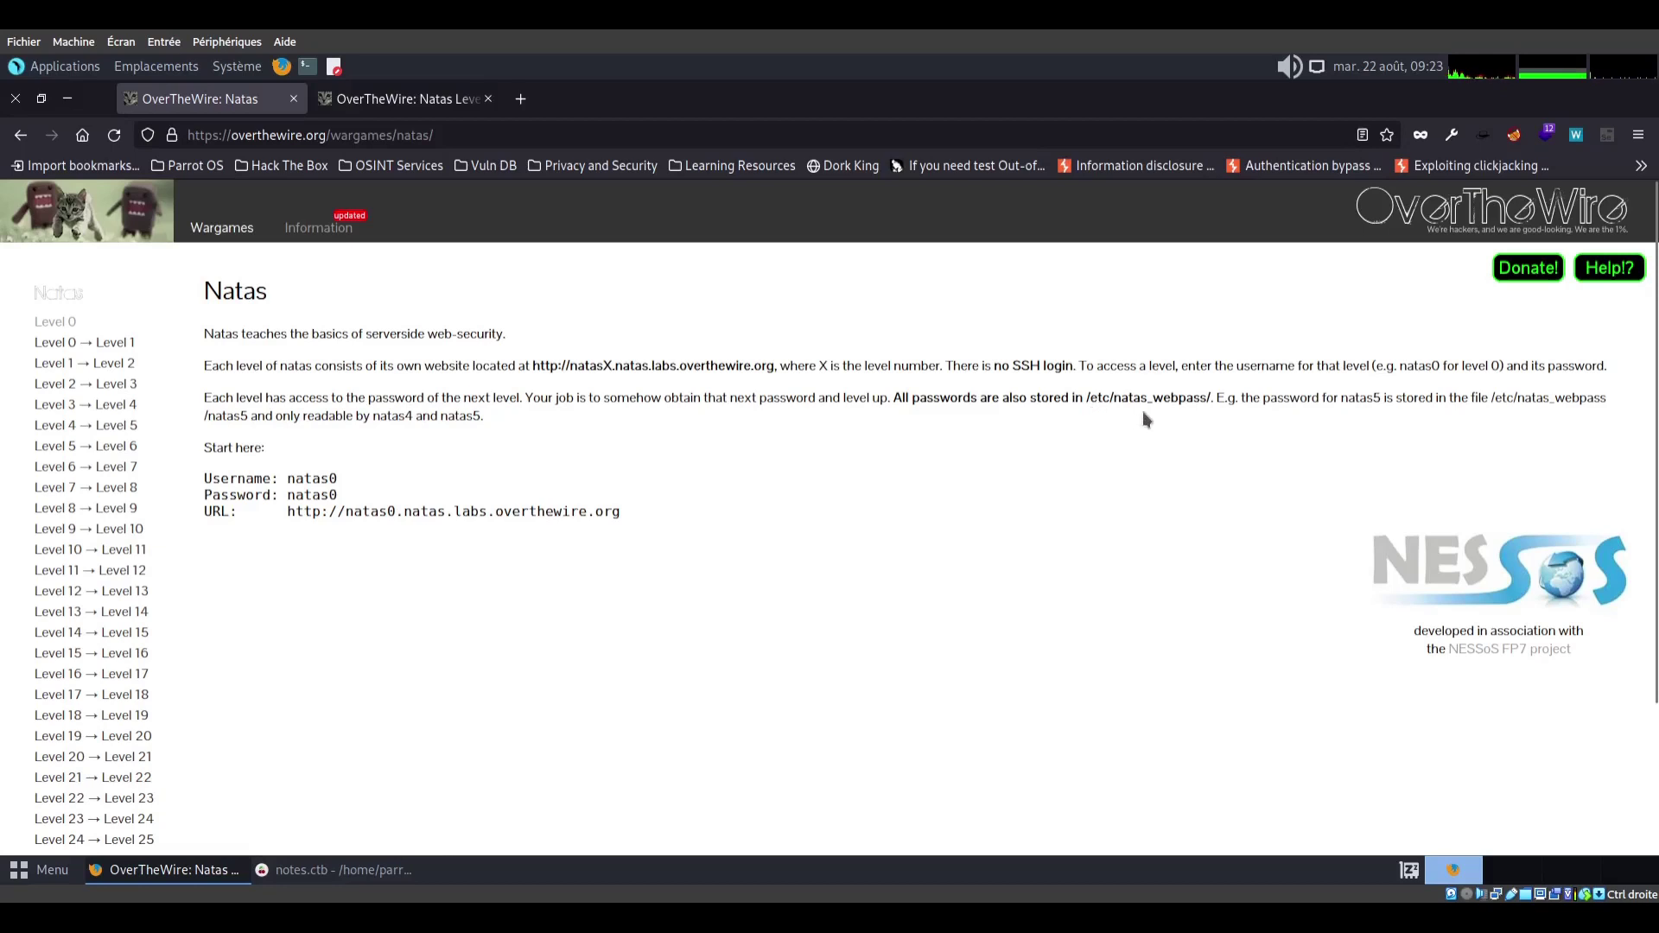
# From the Natas overview page, open the natas0 level link in a new tab
pyautogui.click(387, 874)
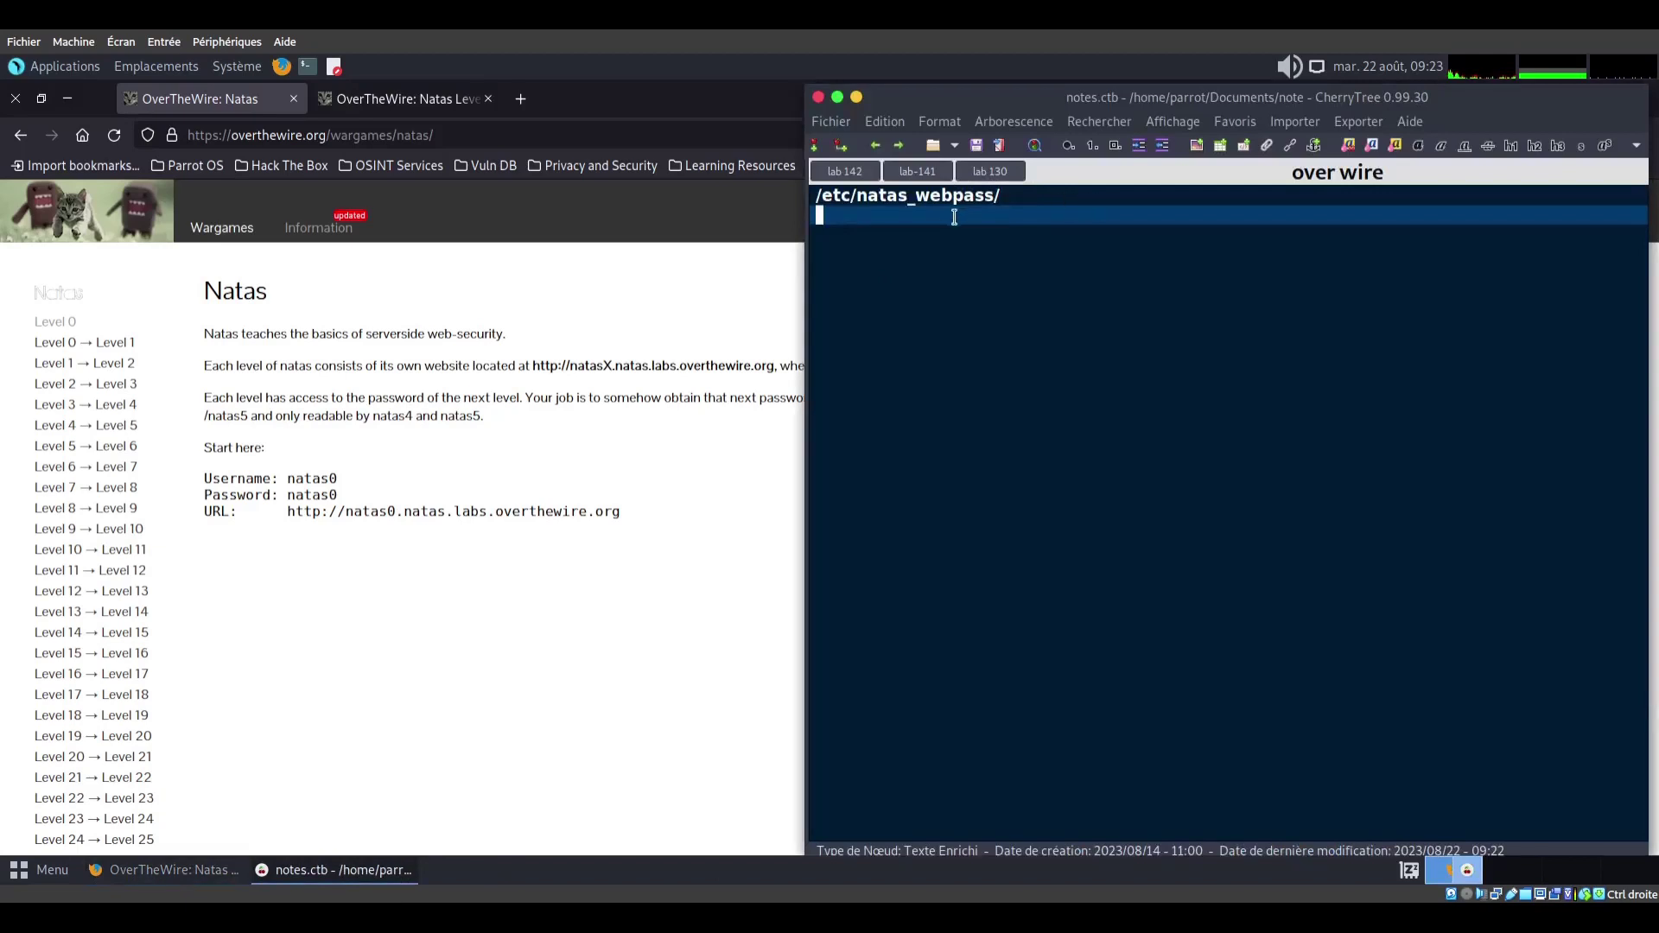
pyautogui.click(590, 644)
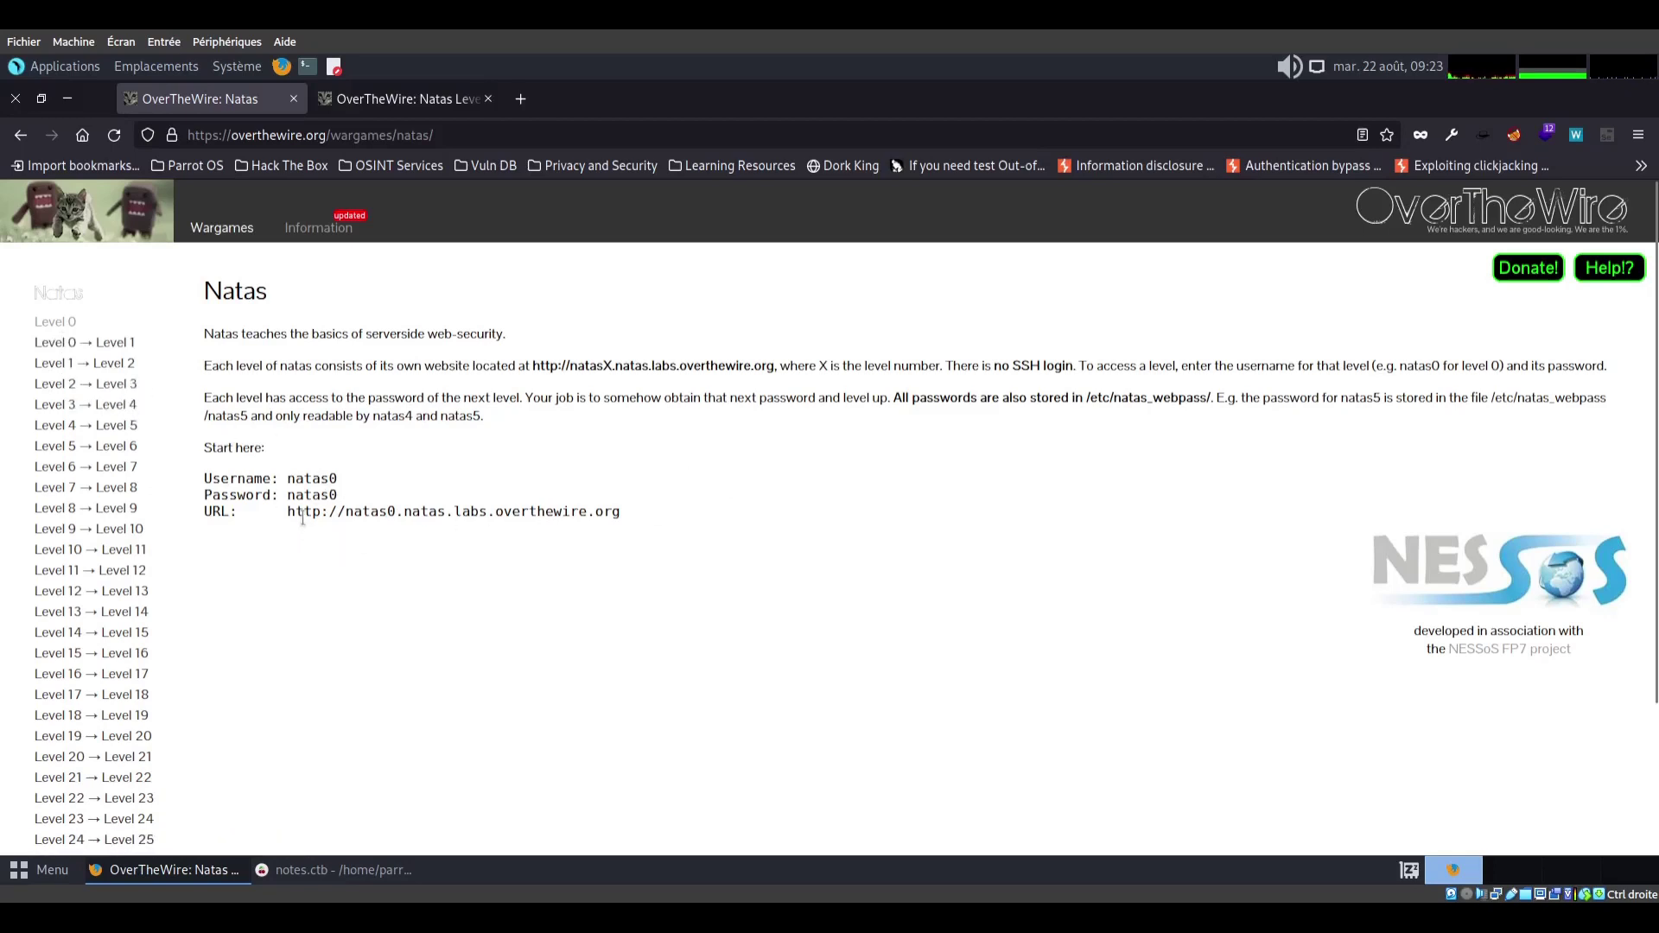
pyautogui.moveTo(287, 511); pyautogui.dragTo(639, 539)
pyautogui.rightClick(569, 510)
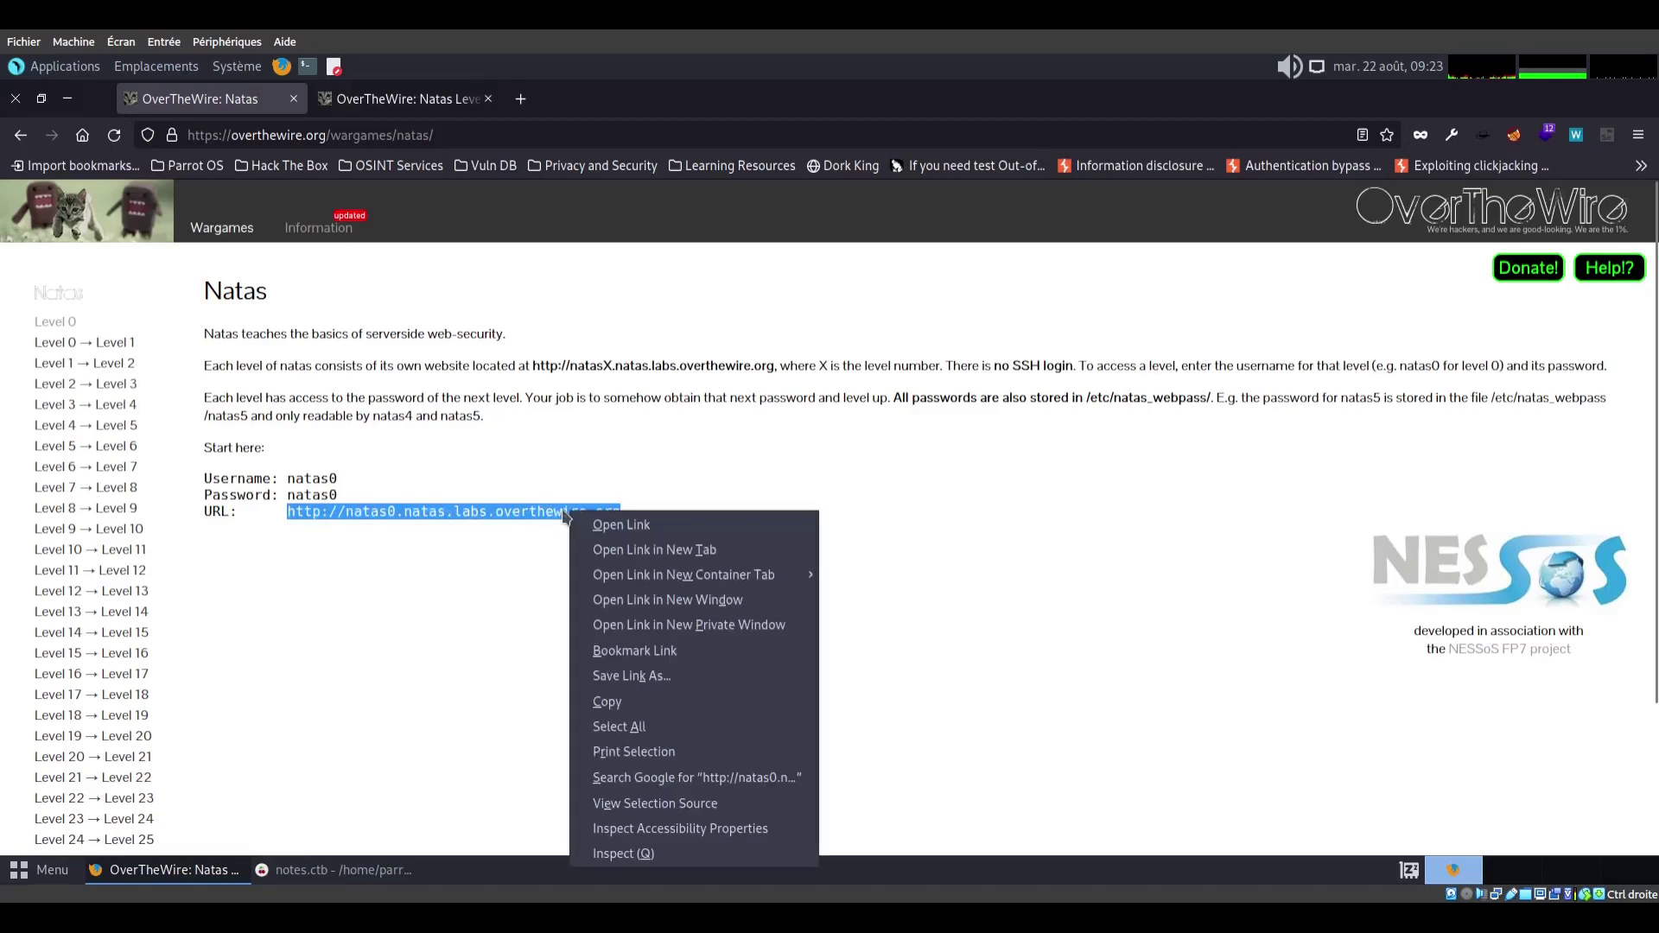
pyautogui.click(673, 551)
# Sign in as natas0 with the level's starting password
pyautogui.write('natas0')
pyautogui.press('Tab')
pyautogui.write('natas0')
pyautogui.press('Return')
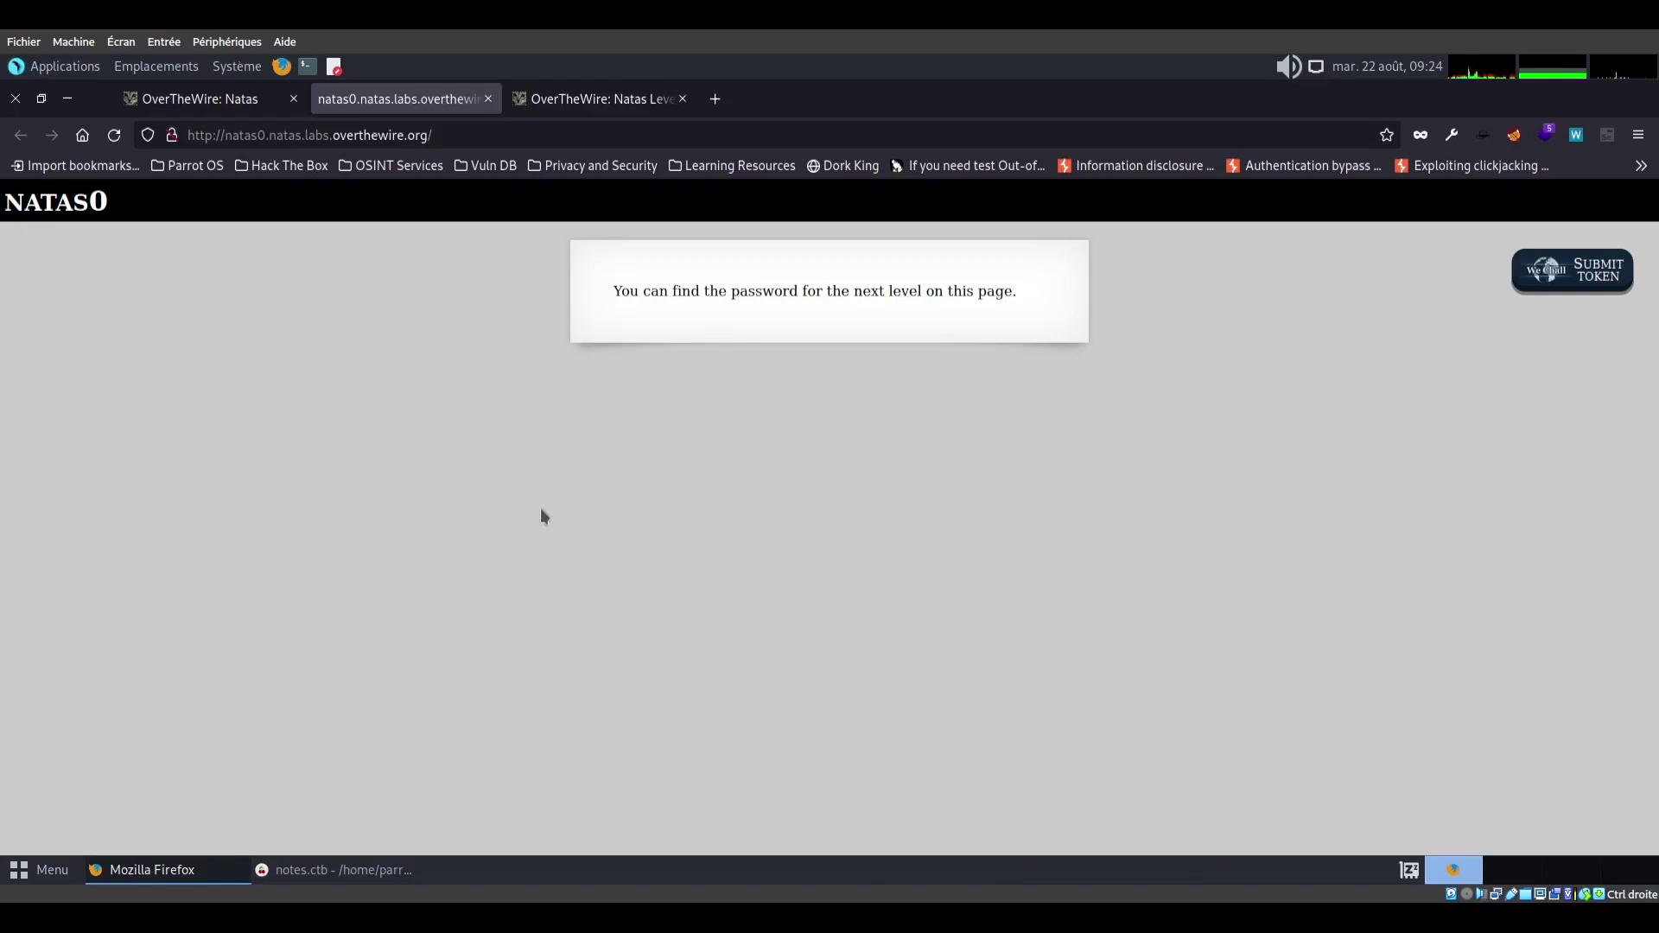
# View the natas0 page's HTML source
pyautogui.rightClick(423, 463)
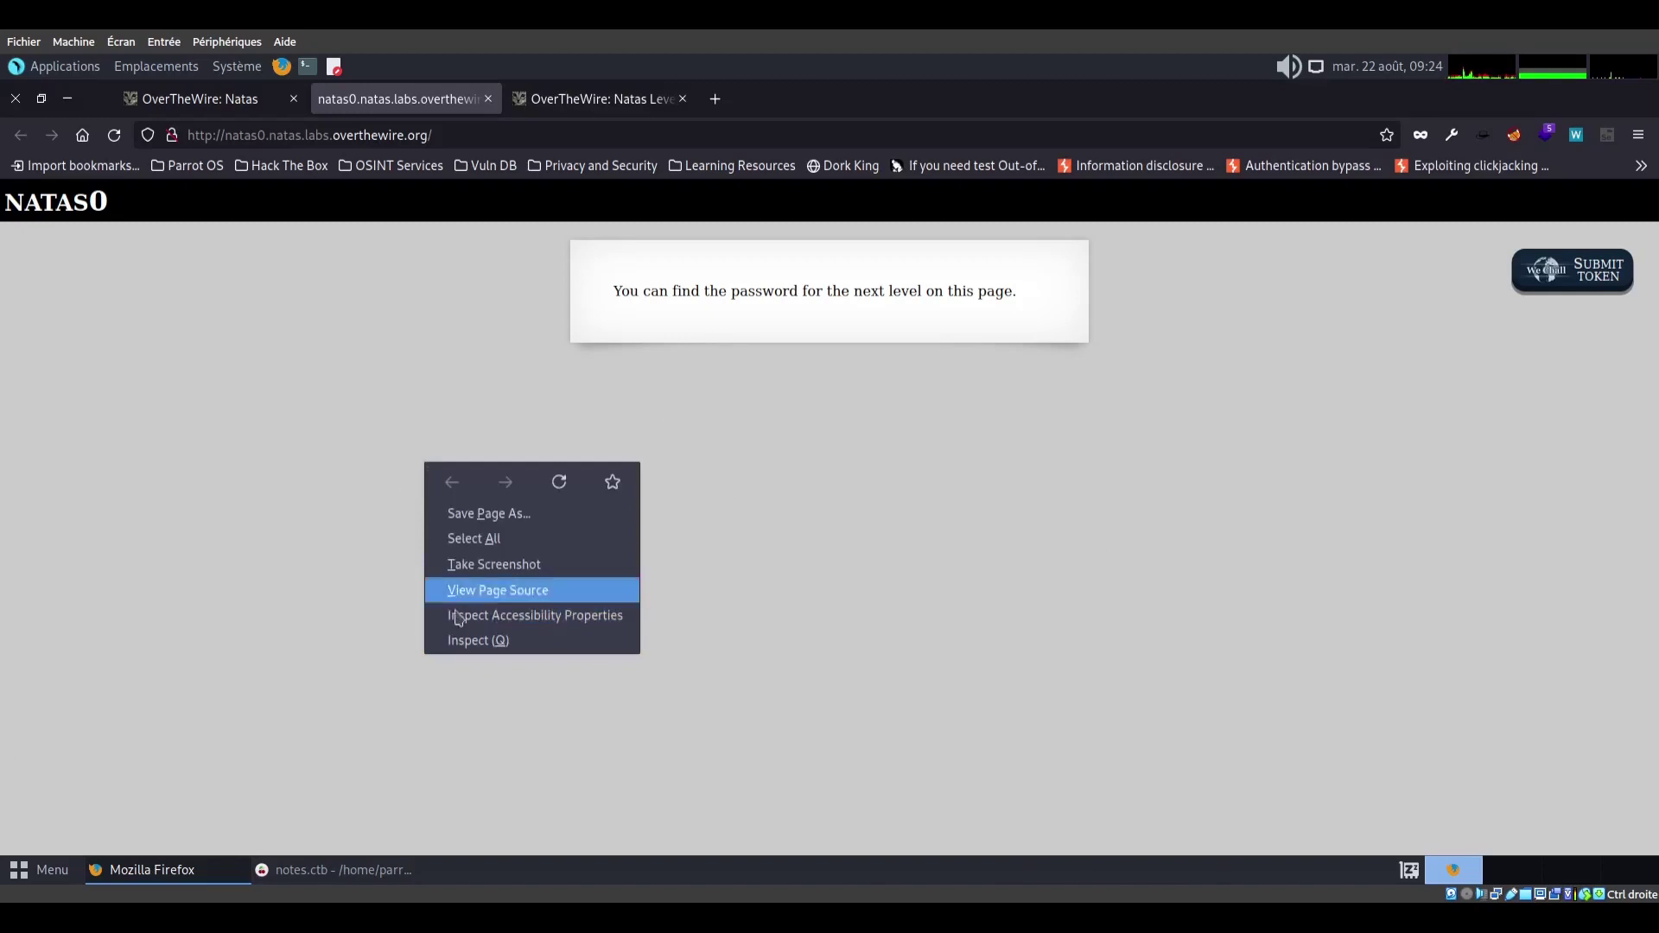
pyautogui.click(512, 593)
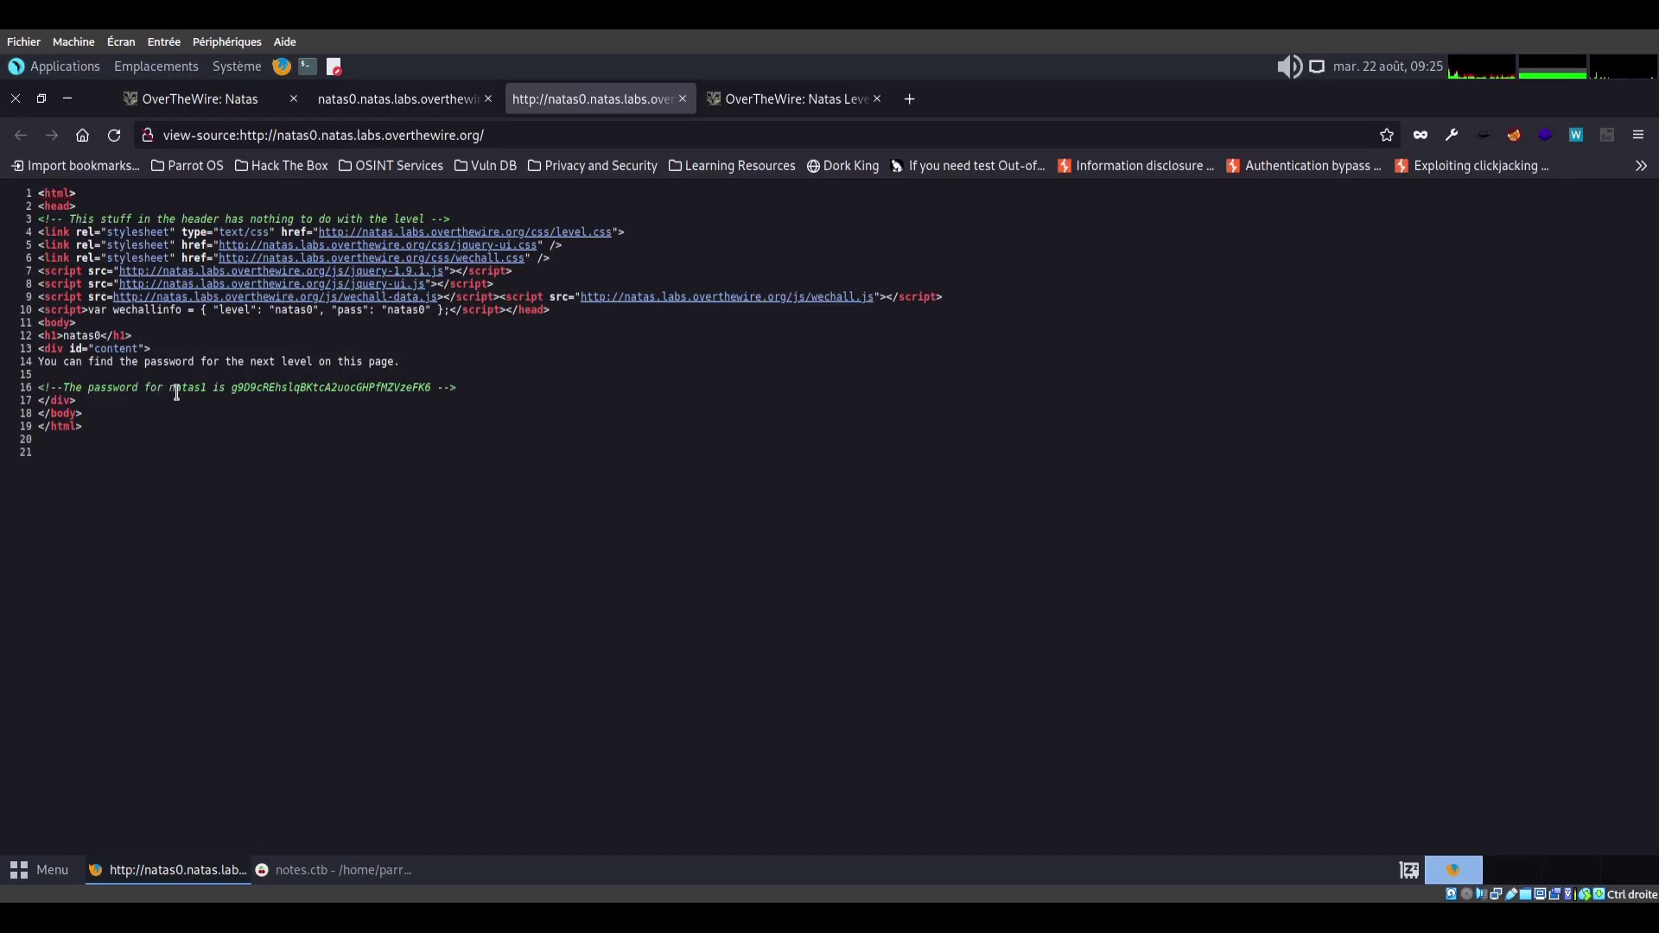
pyautogui.hotkey('alt', 'Tab')
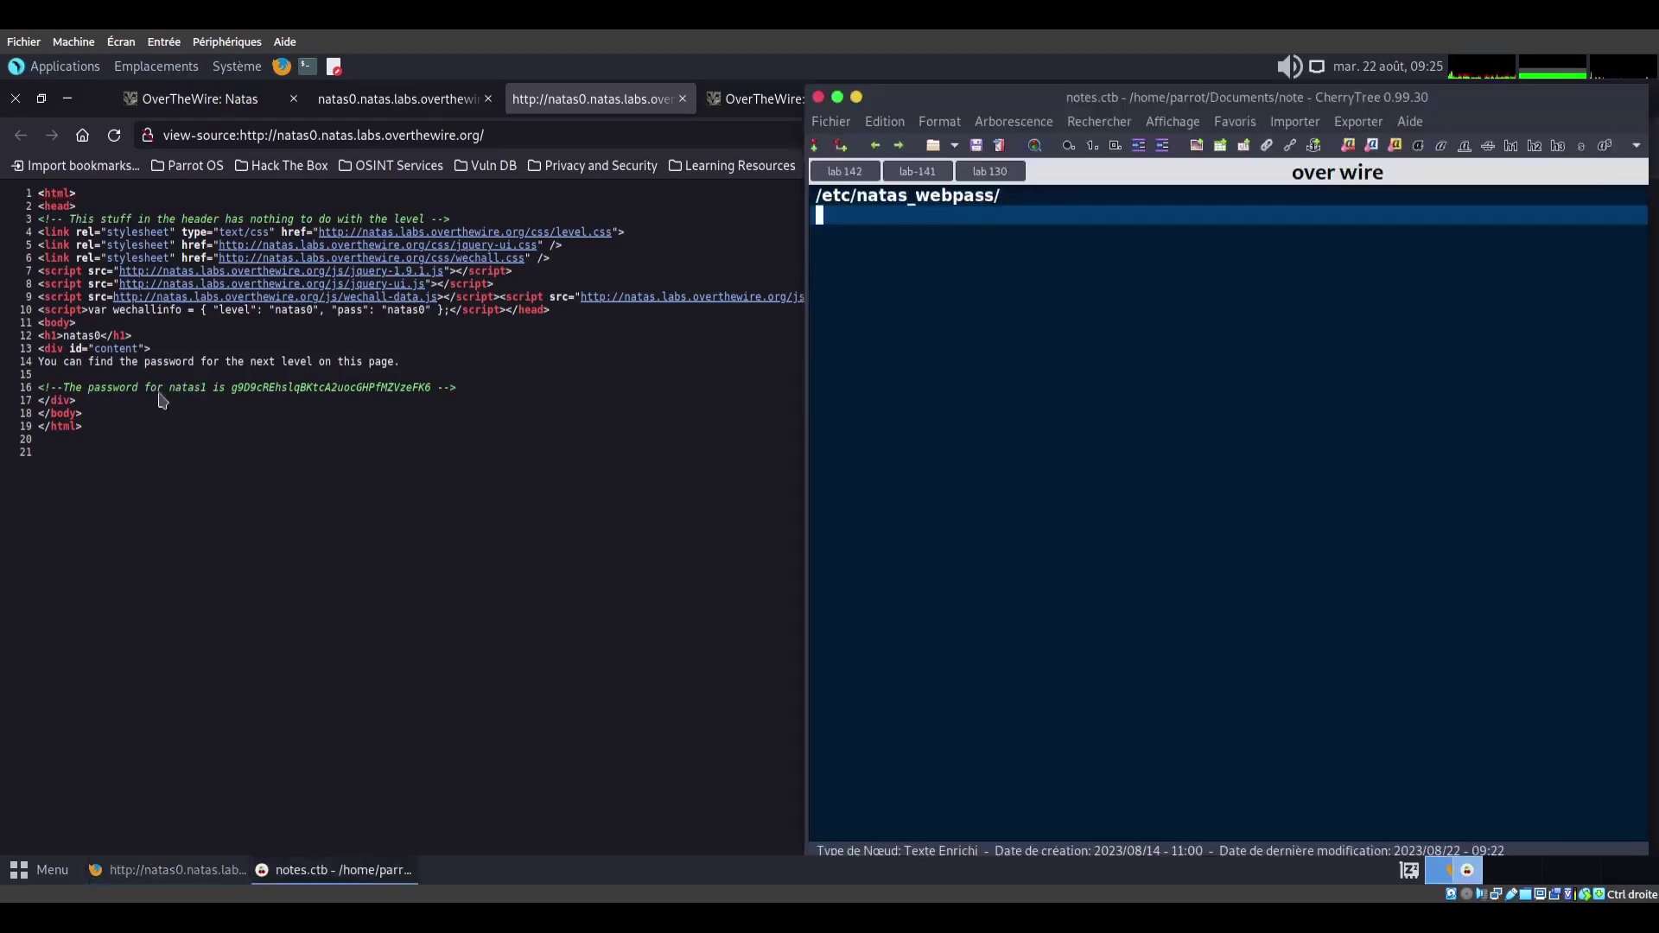
# Copy the natas1 password comment from the source and paste it into the CherryTree note
pyautogui.moveTo(169, 387); pyautogui.dragTo(431, 388)
pyautogui.rightClick(408, 393)
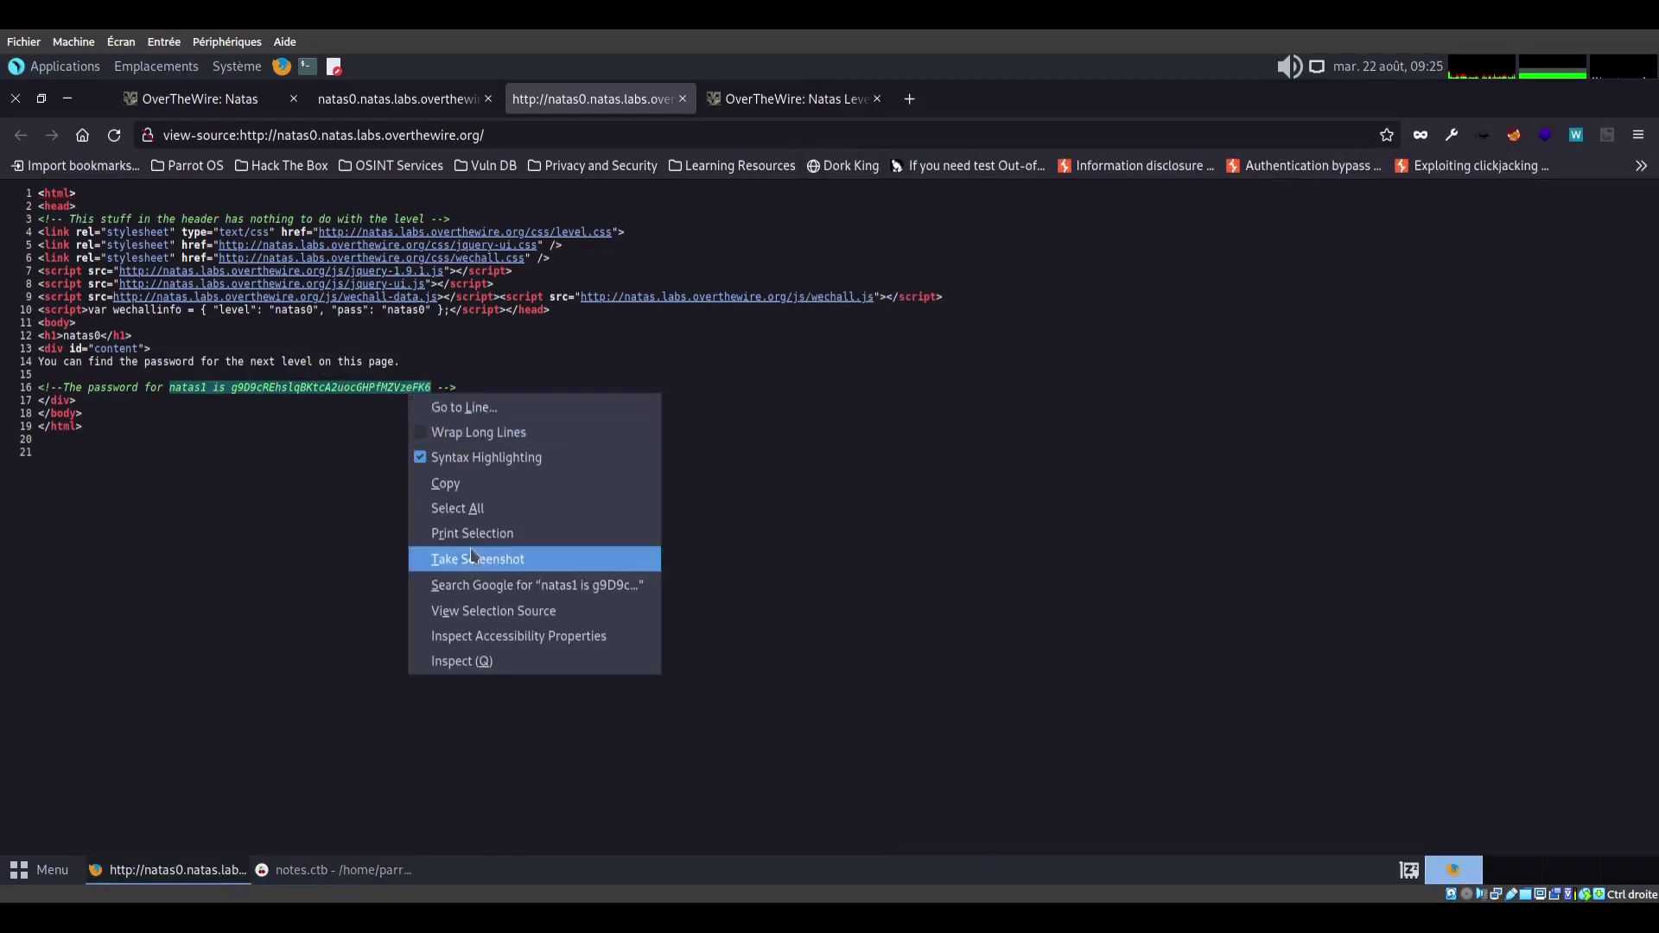
pyautogui.click(445, 484)
pyautogui.hotkey('alt', 'Tab')
pyautogui.rightClick(867, 380)
pyautogui.click(907, 334)
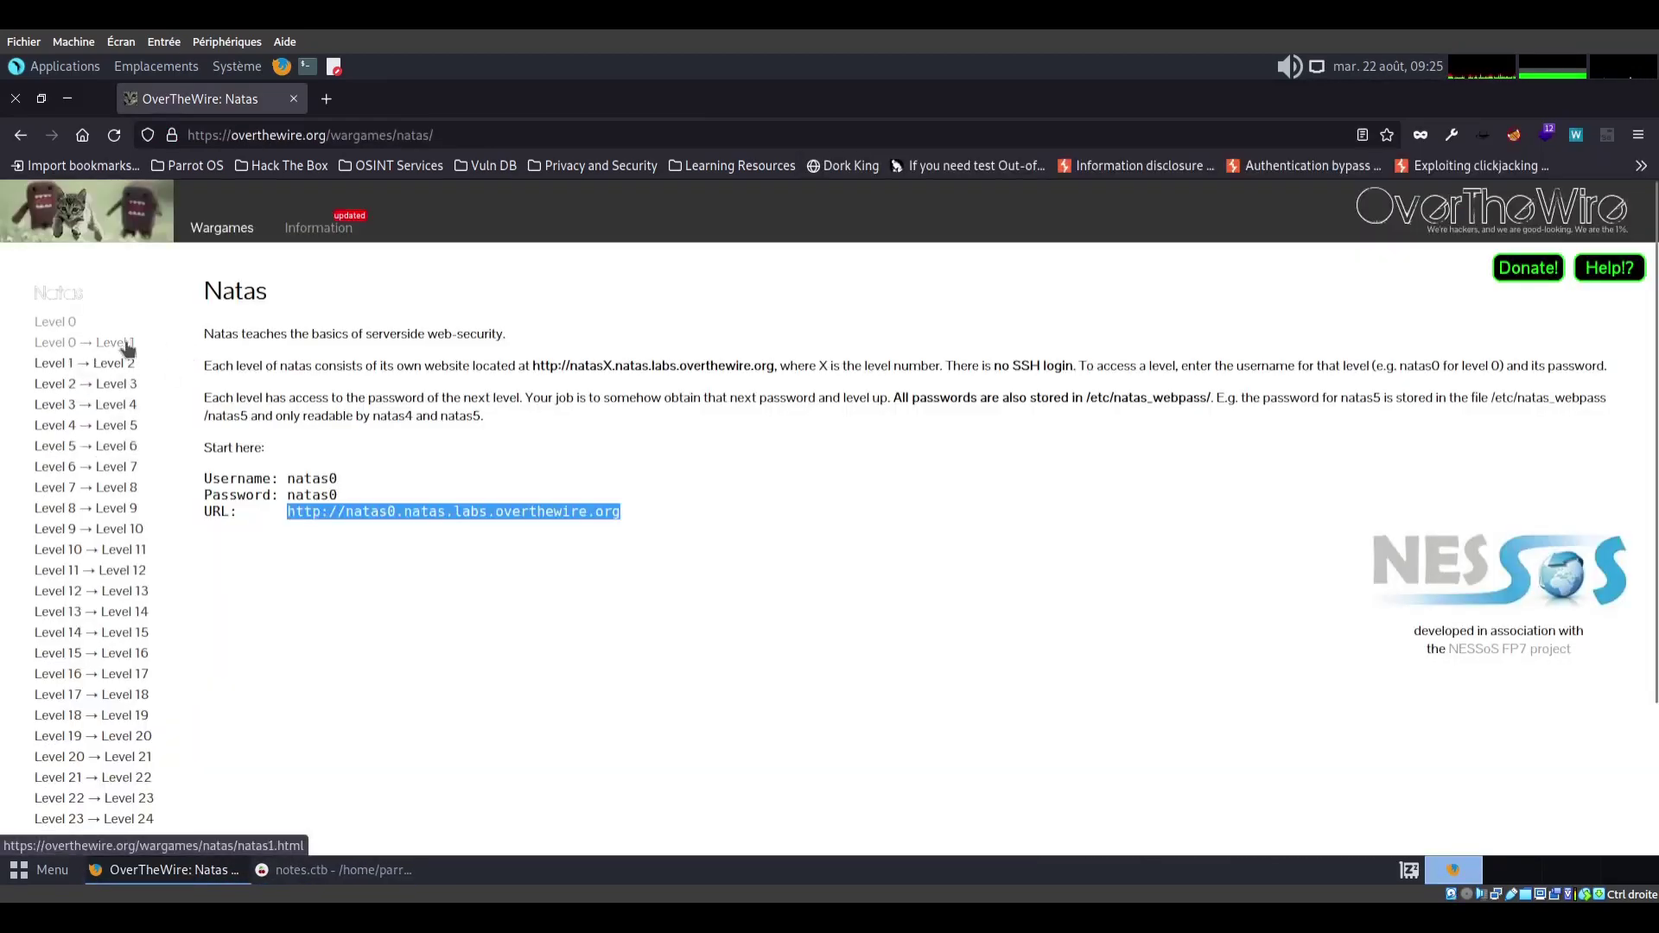
# Open the natas1 level link from the Level 0 → Level 1 page in a new tab
pyautogui.click(99, 345)
pyautogui.moveTo(287, 349); pyautogui.dragTo(603, 351)
pyautogui.rightClick(603, 352)
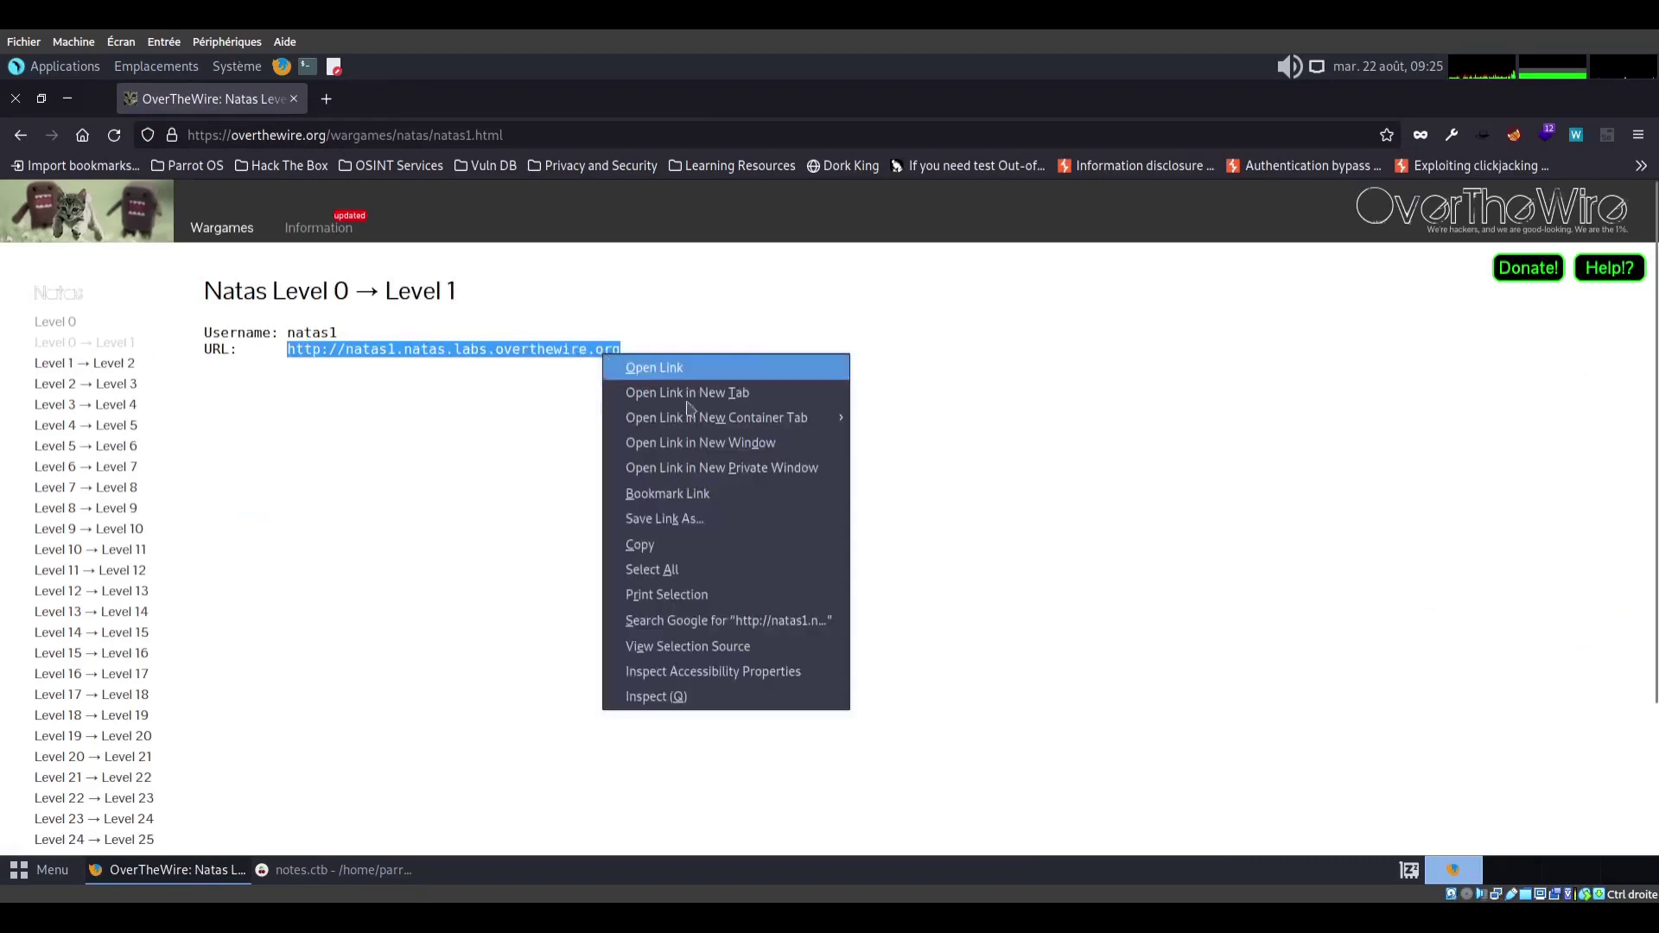
pyautogui.click(714, 396)
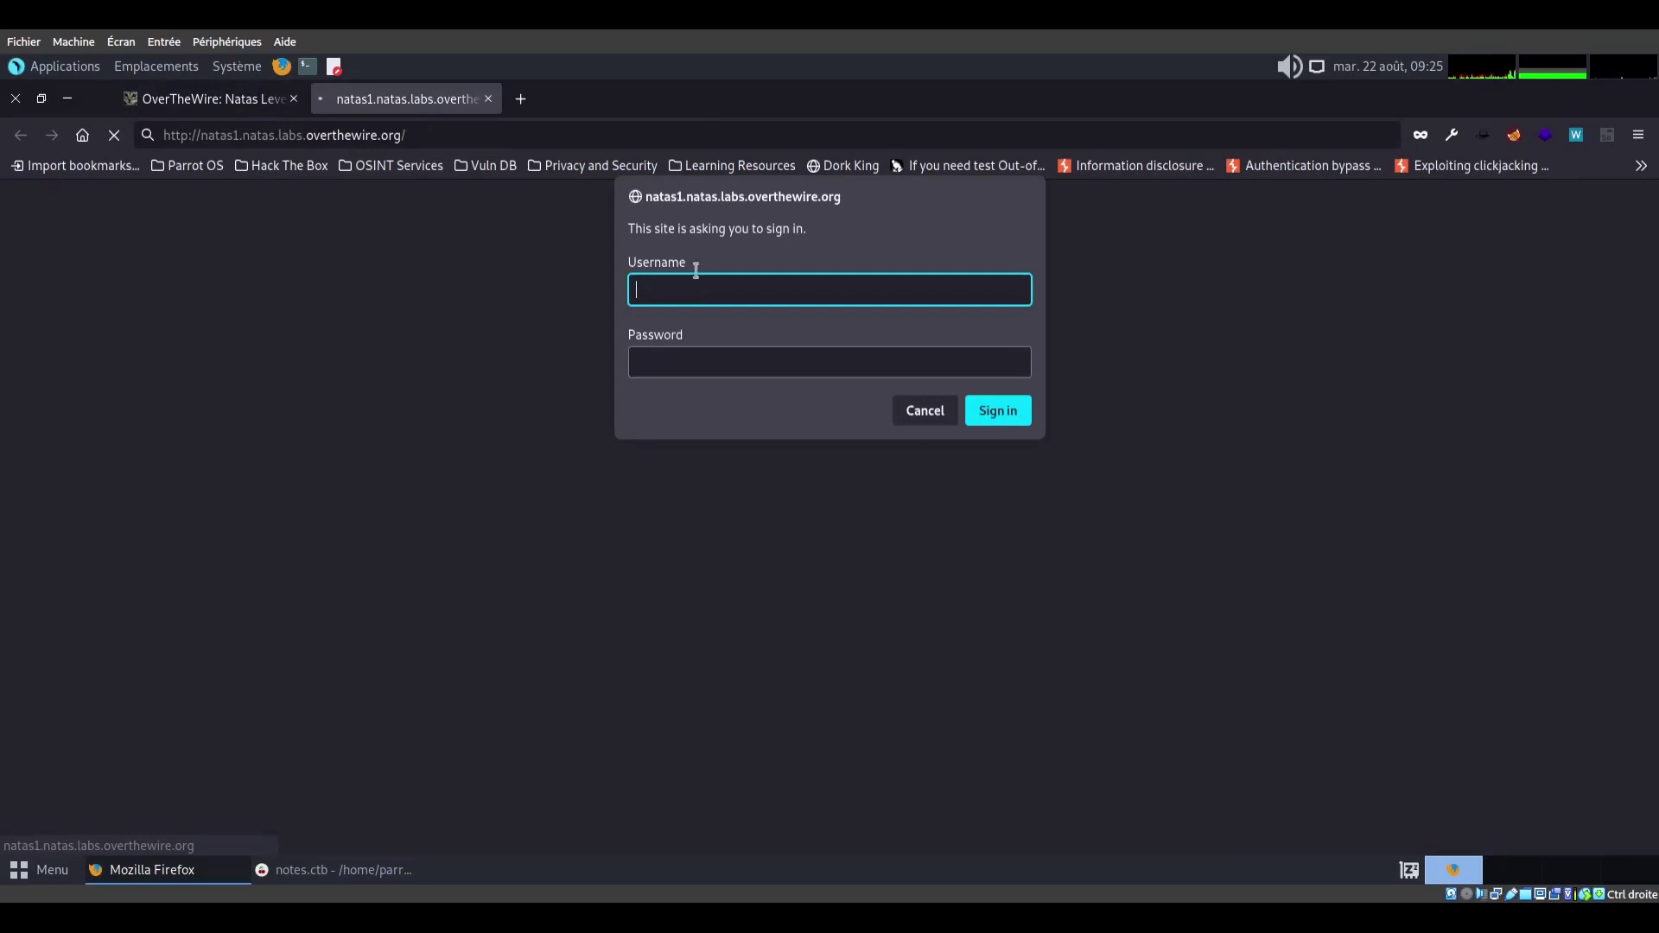
# Enter the username and paste the natas1 password copied from the notes to sign in
pyautogui.write('natas1')
pyautogui.press('Tab')
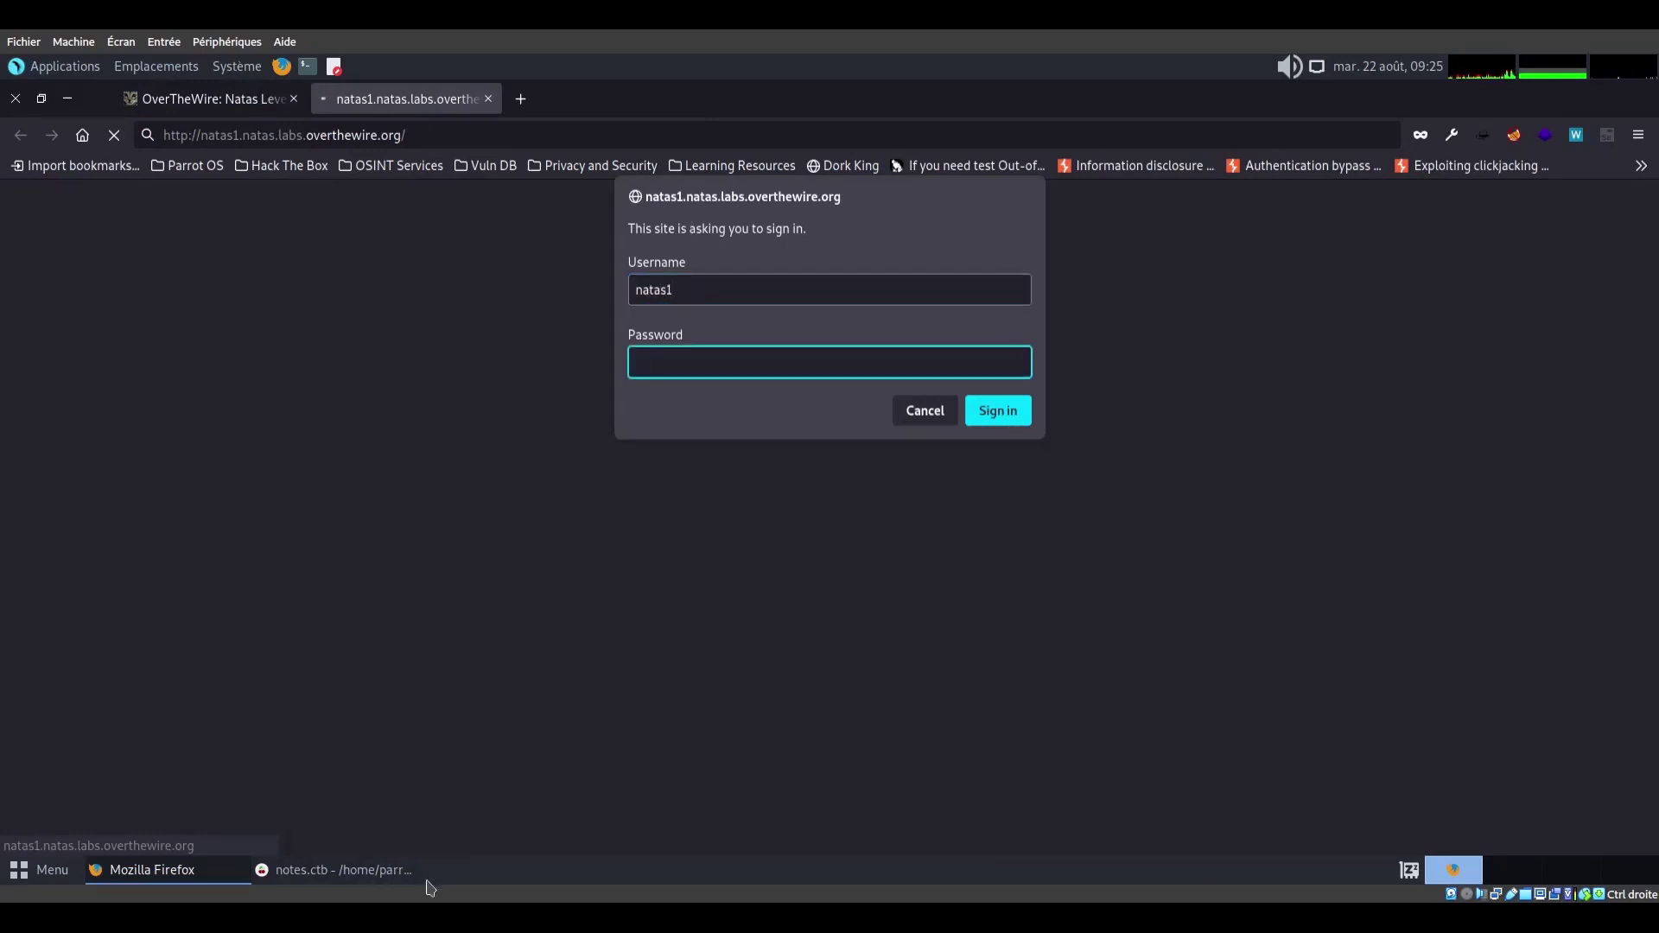
pyautogui.click(378, 882)
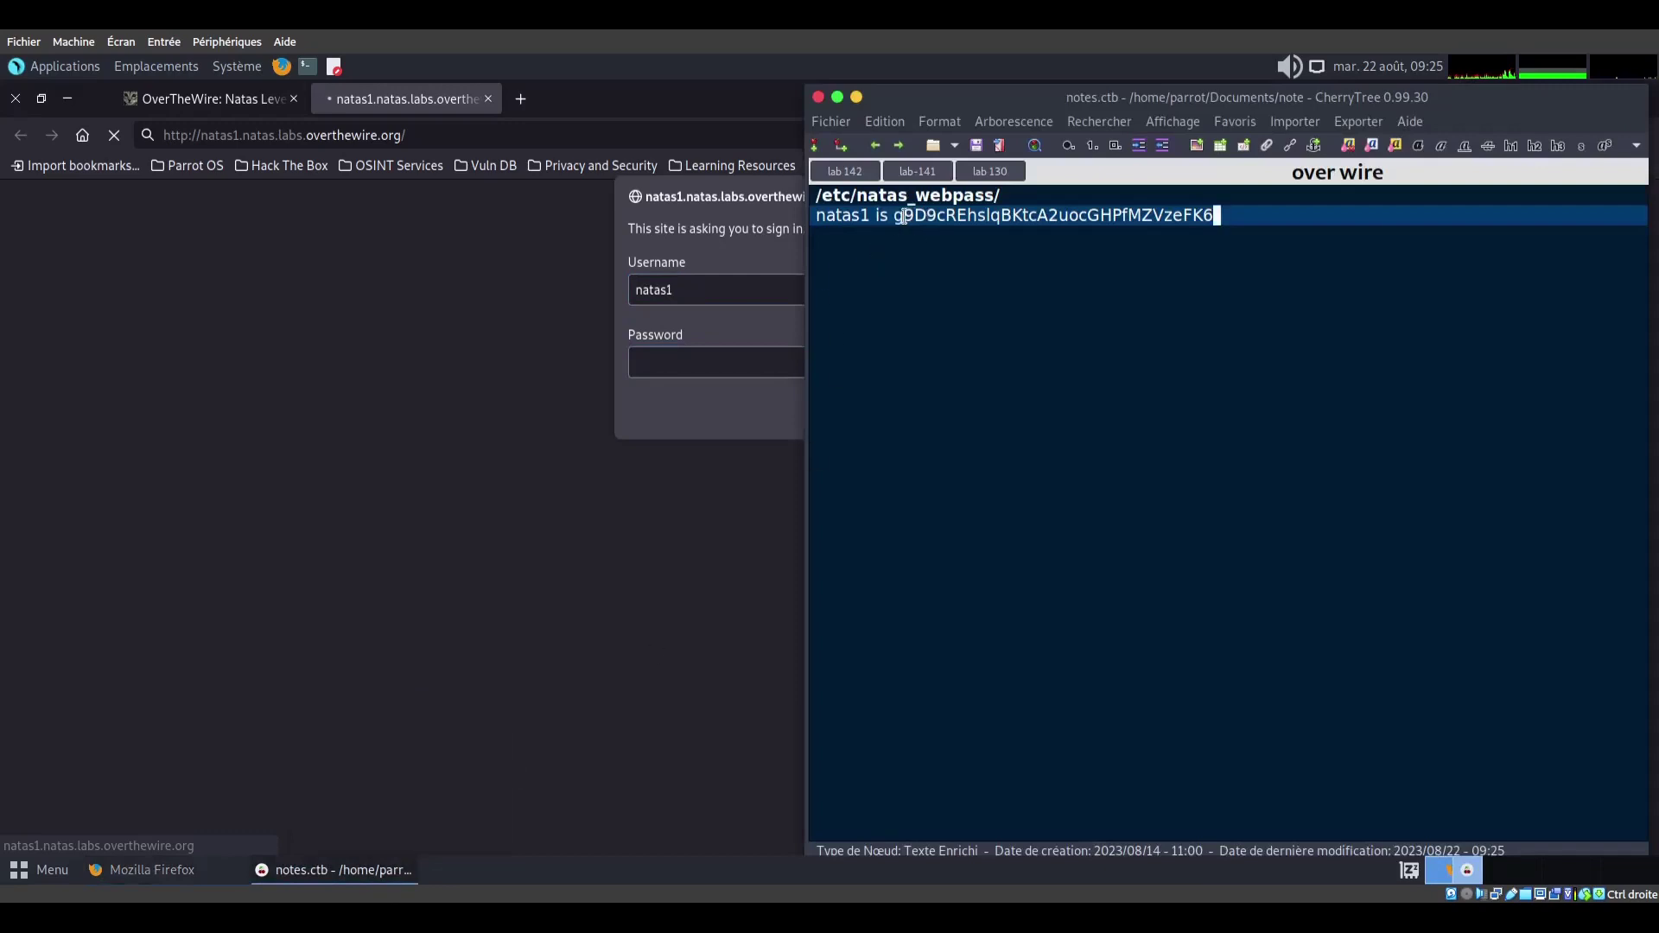
pyautogui.moveTo(898, 216); pyautogui.dragTo(1213, 220)
pyautogui.hotkey('ctrl', 'c')
pyautogui.hotkey('alt', 'Tab')
pyautogui.hotkey('ctrl', 'v')
pyautogui.click(1002, 411)
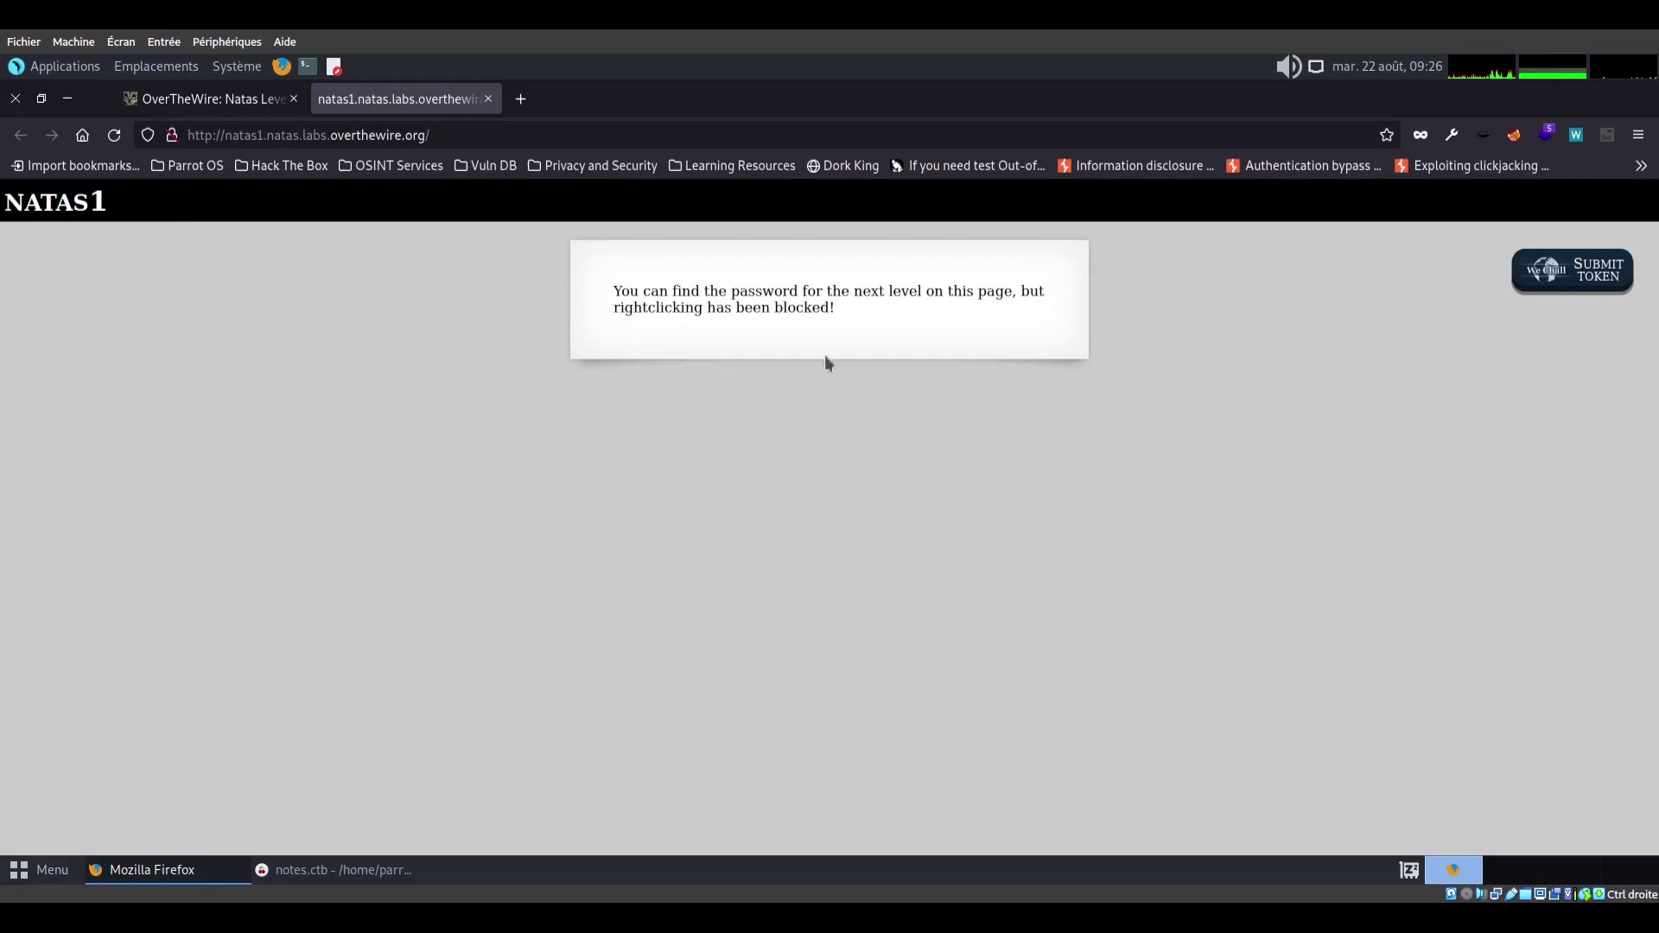
# Dismiss the right-clicking-blocked alert and open the developer inspector with Ctrl+Shift+I
pyautogui.rightClick(922, 338)
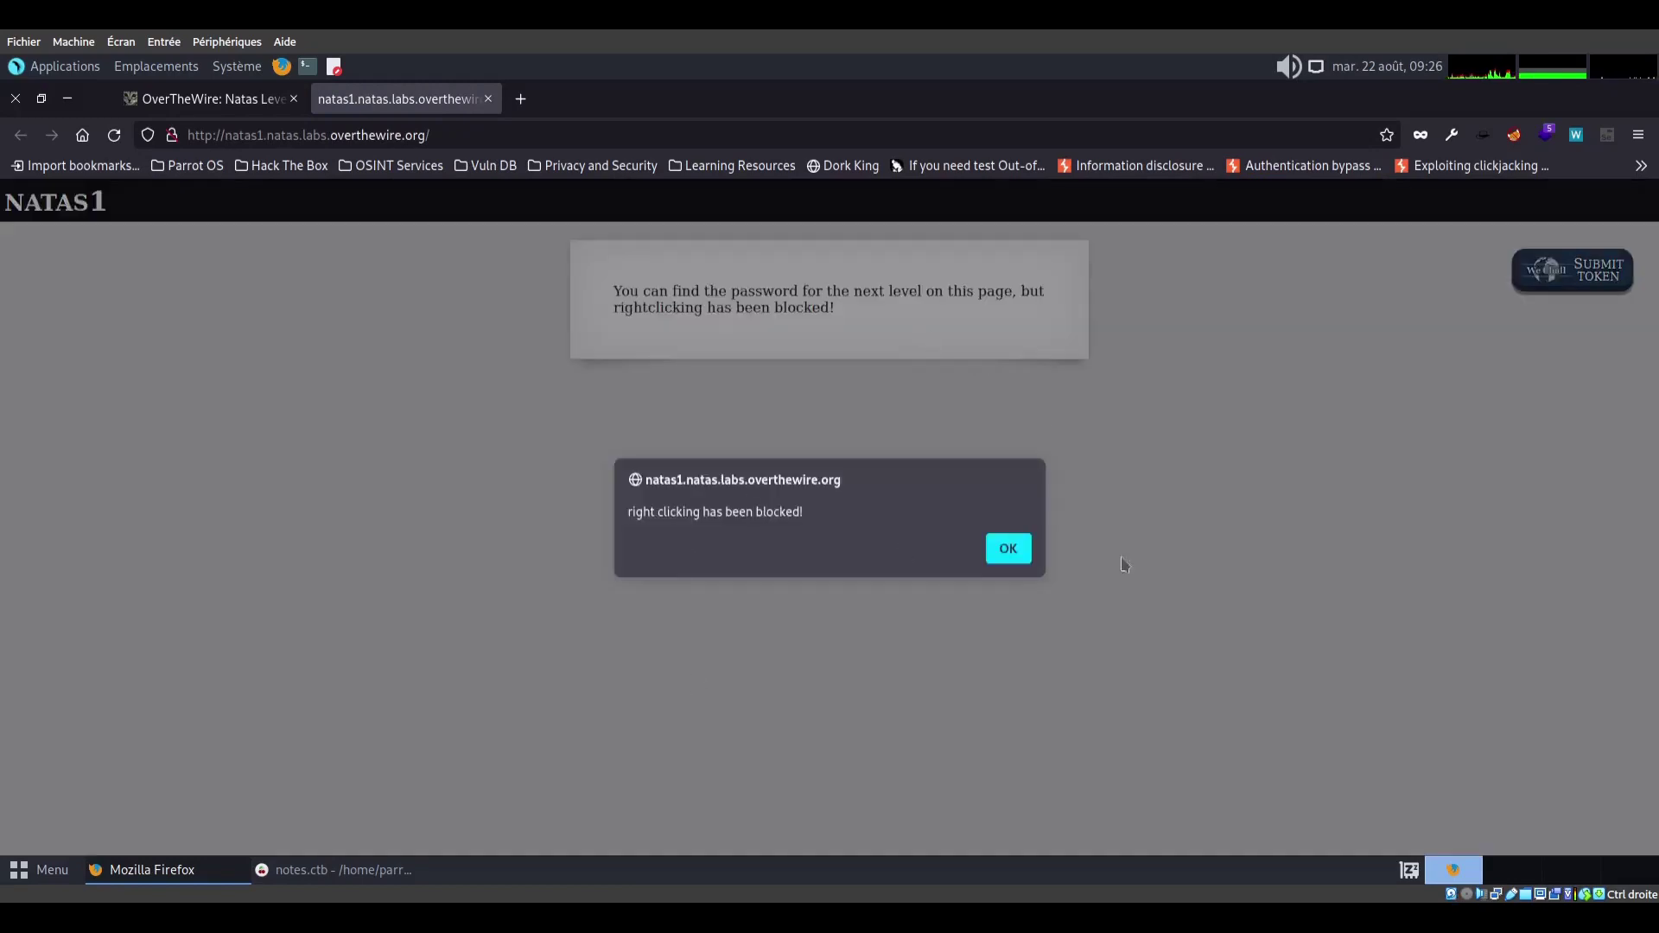
pyautogui.click(1009, 551)
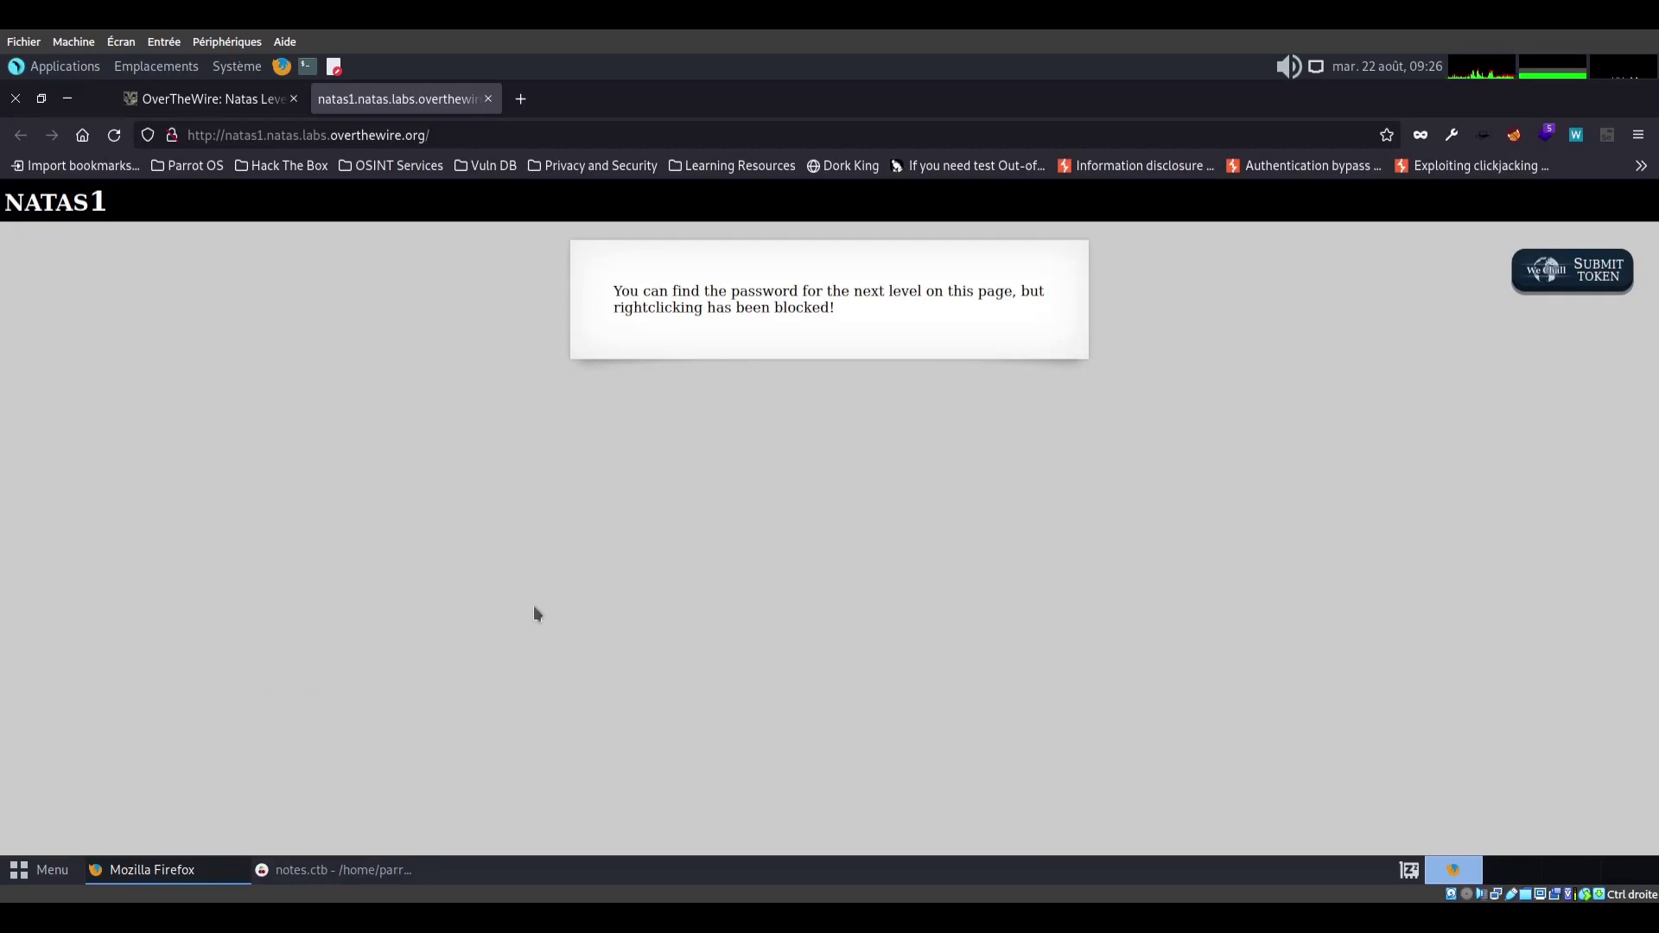
pyautogui.hotkey('ctrl', 'shift', 'i')
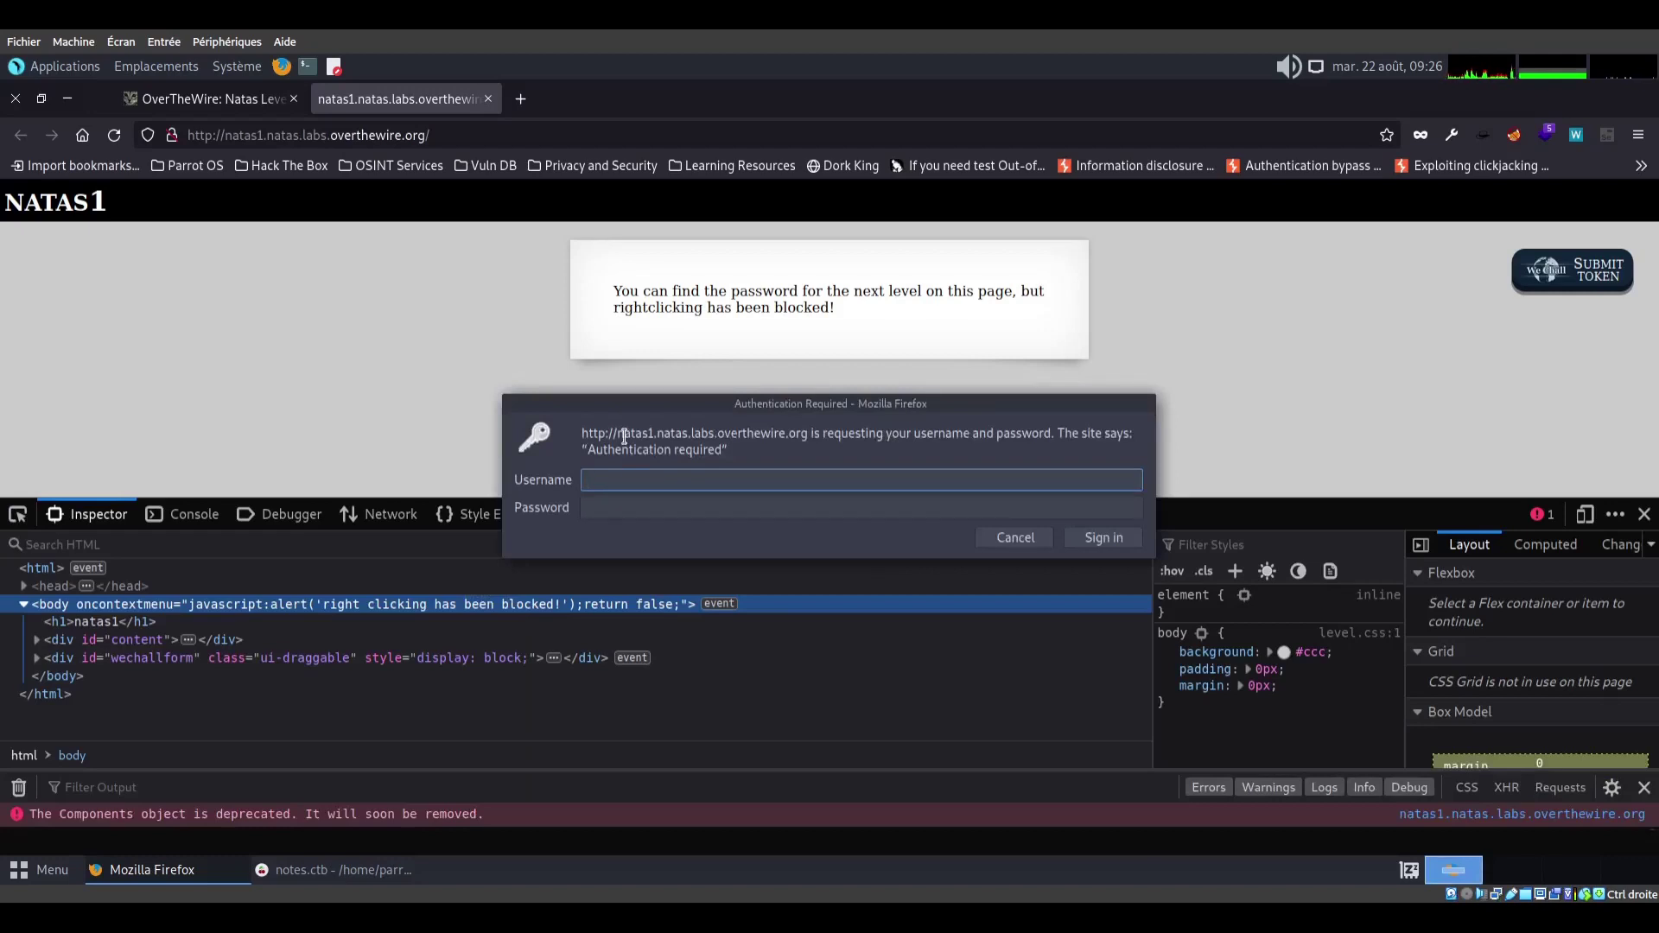
# Sign in again as natas1 with the pasted password
pyautogui.write('natas1')
pyautogui.press('Tab')
pyautogui.hotkey('ctrl', 'v')
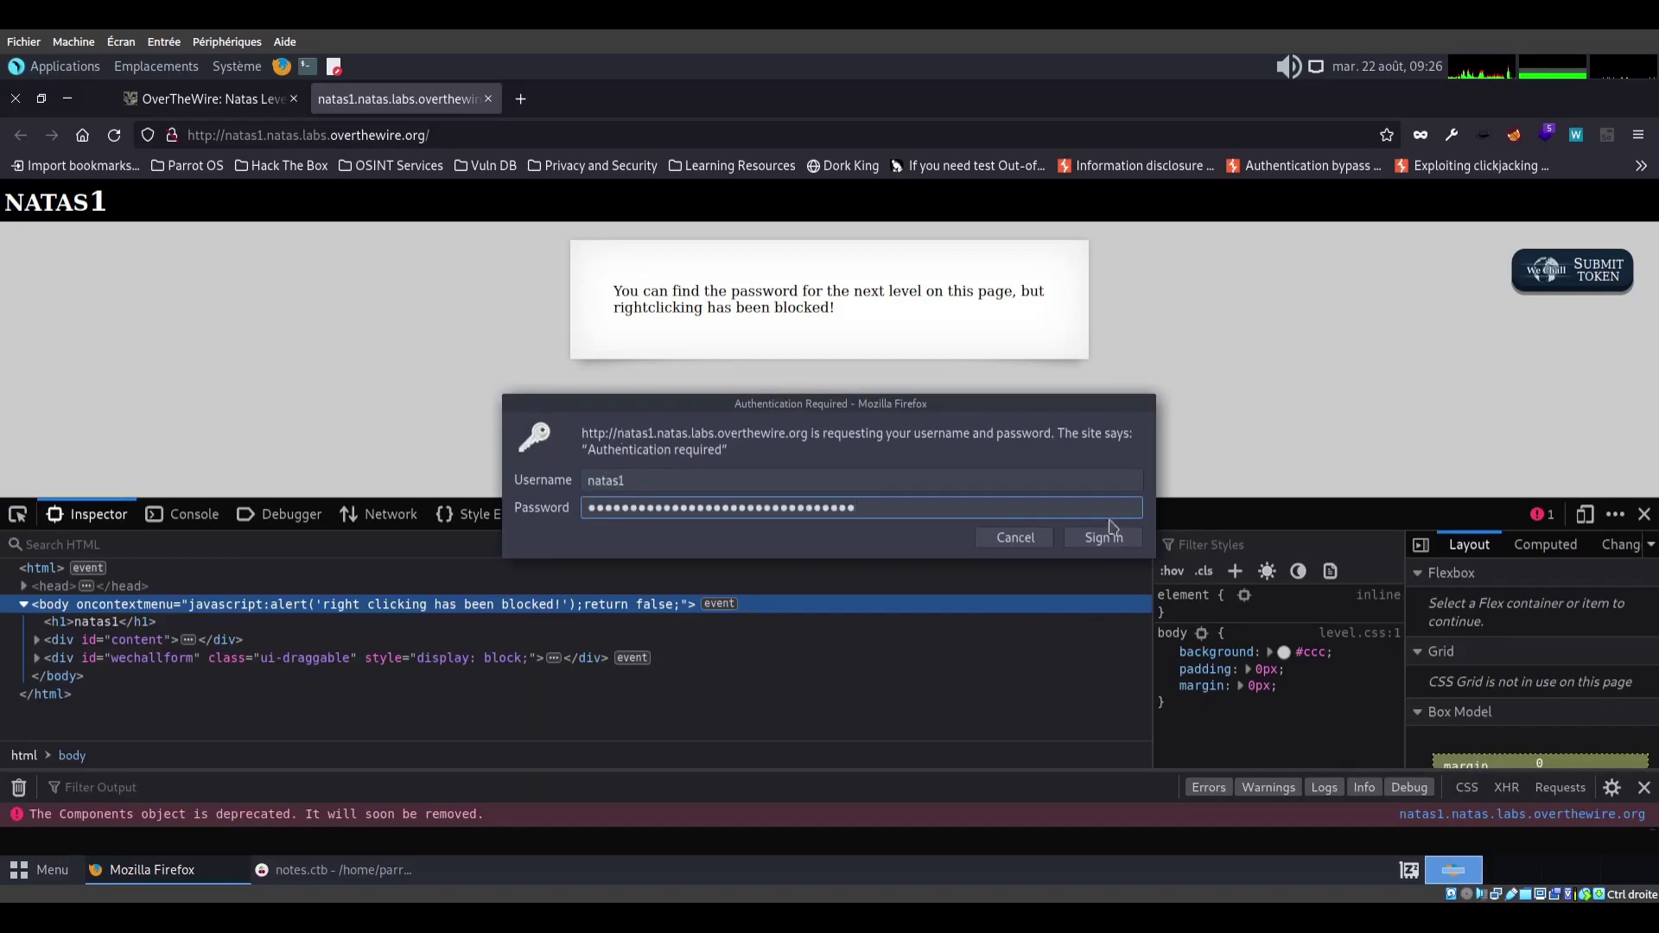
pyautogui.click(1104, 538)
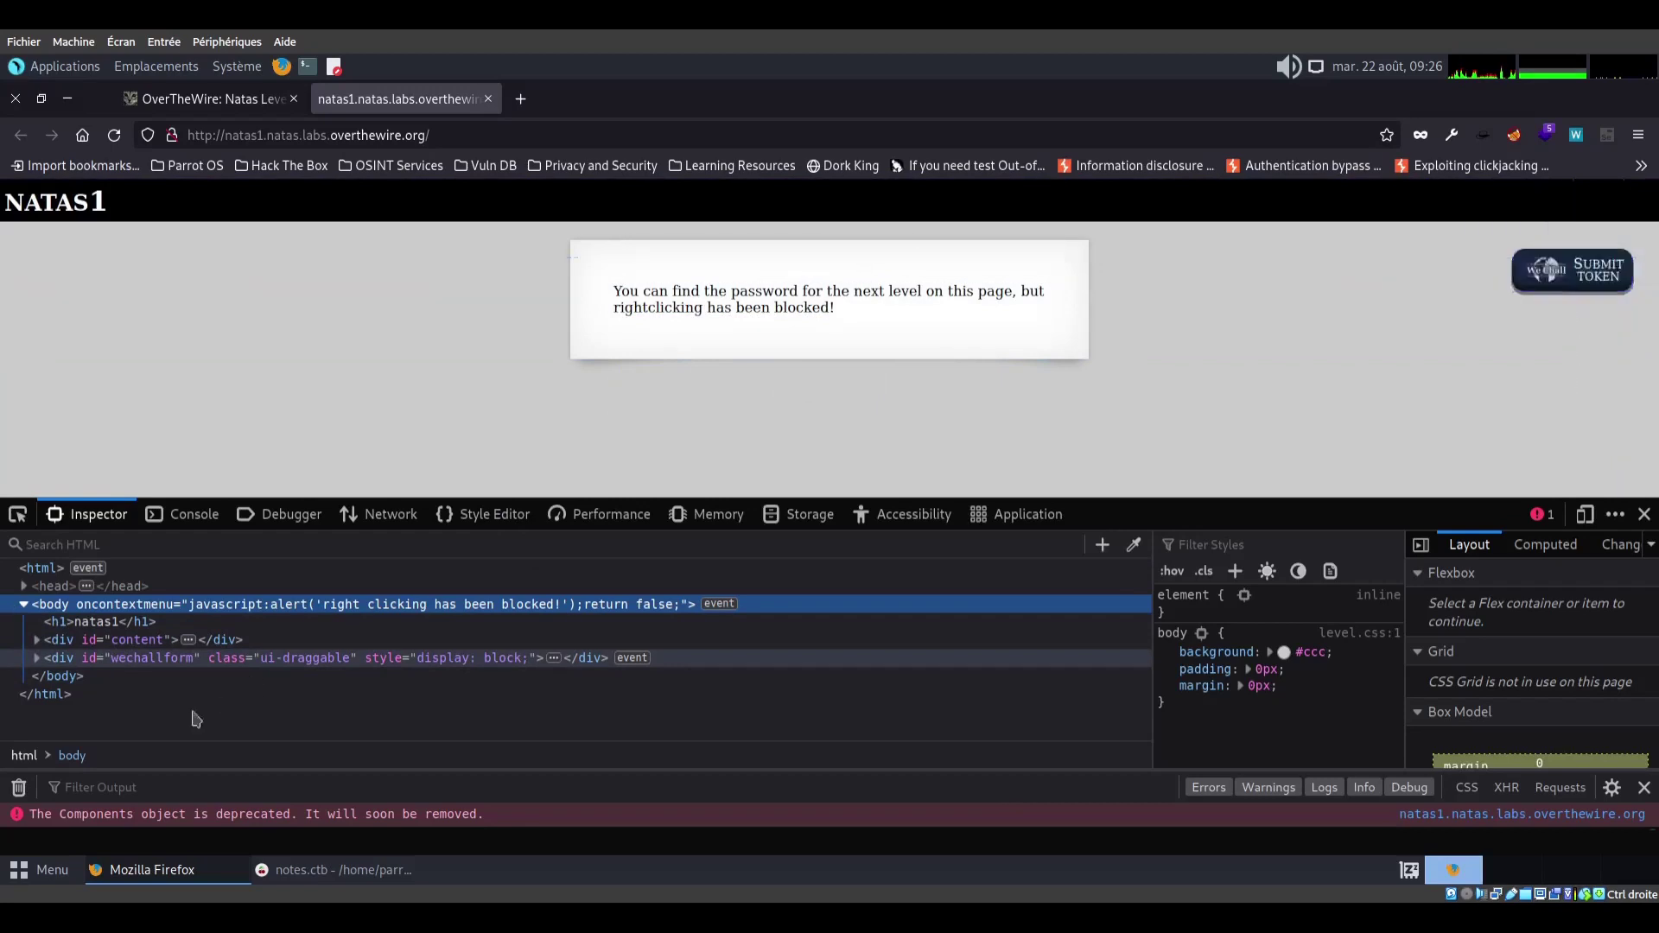
# Expand div#content in the Inspector, copy the natas2 password from its comment, and bring up the notes
pyautogui.click(36, 641)
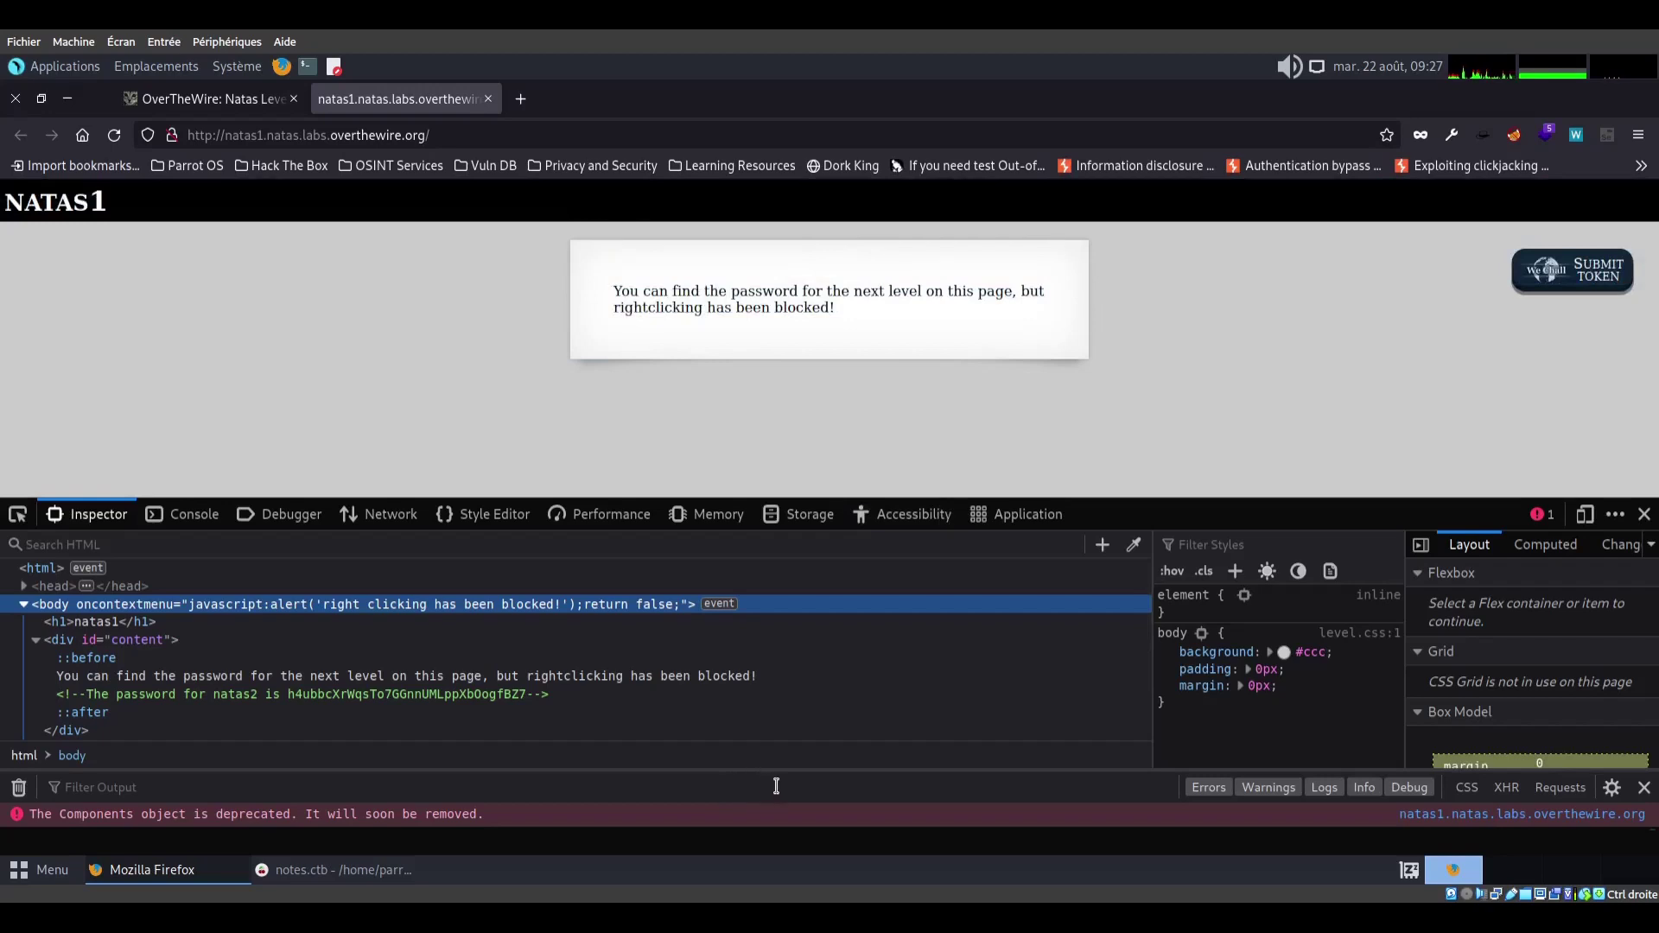
pyautogui.click(334, 695)
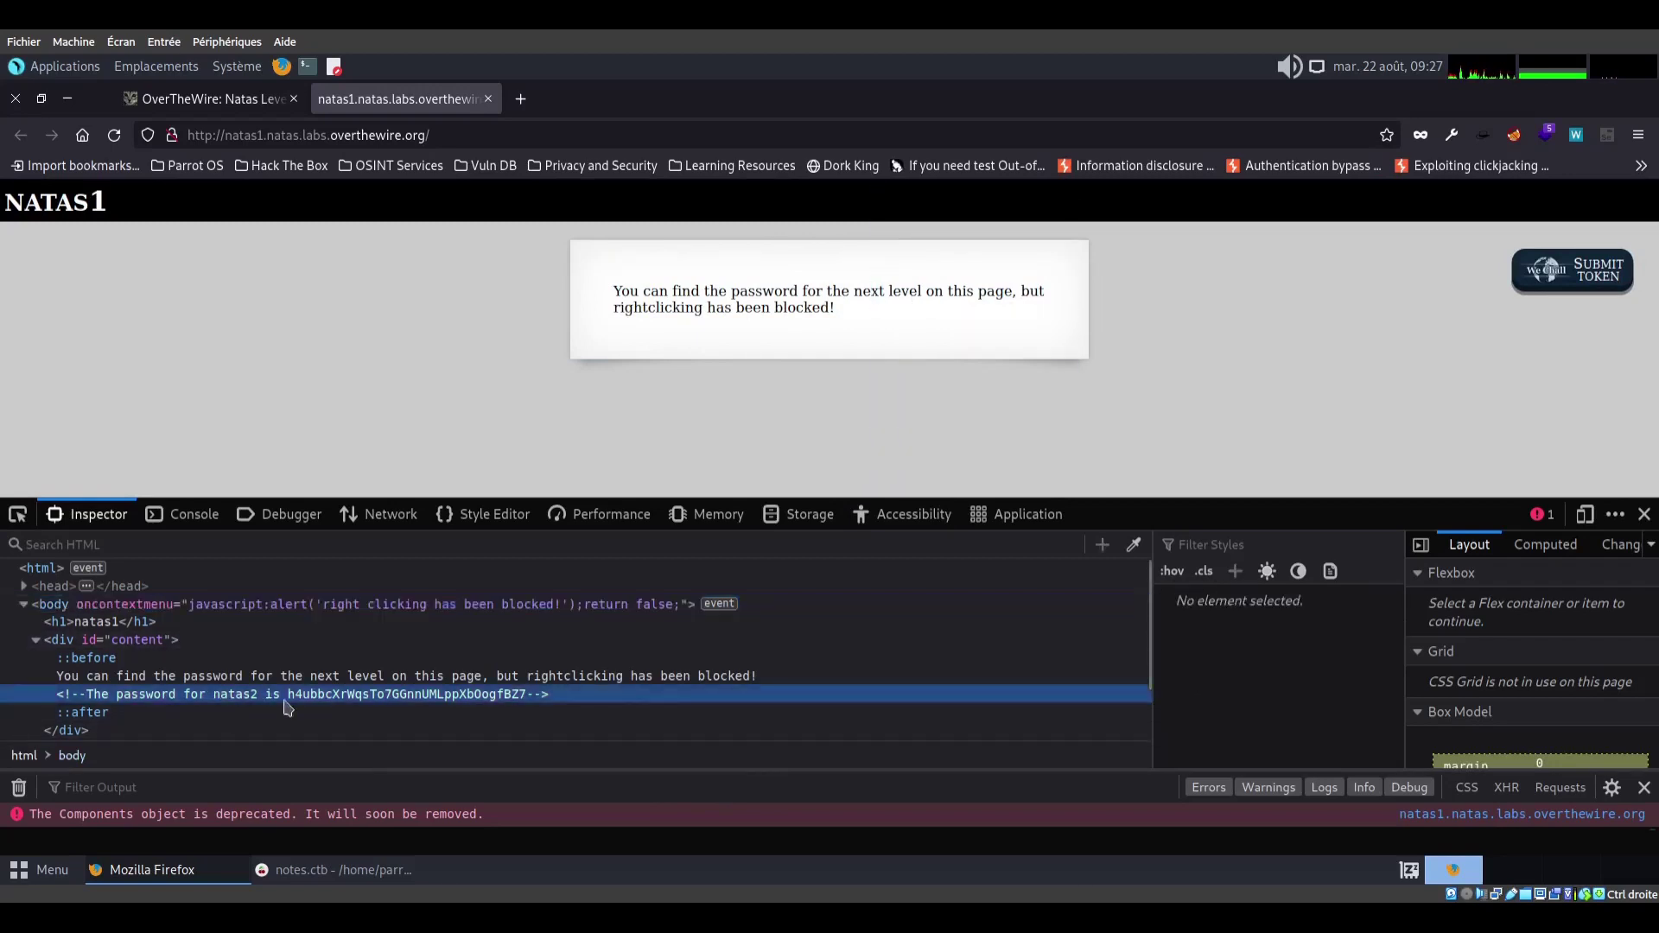
pyautogui.doubleClick(333, 696)
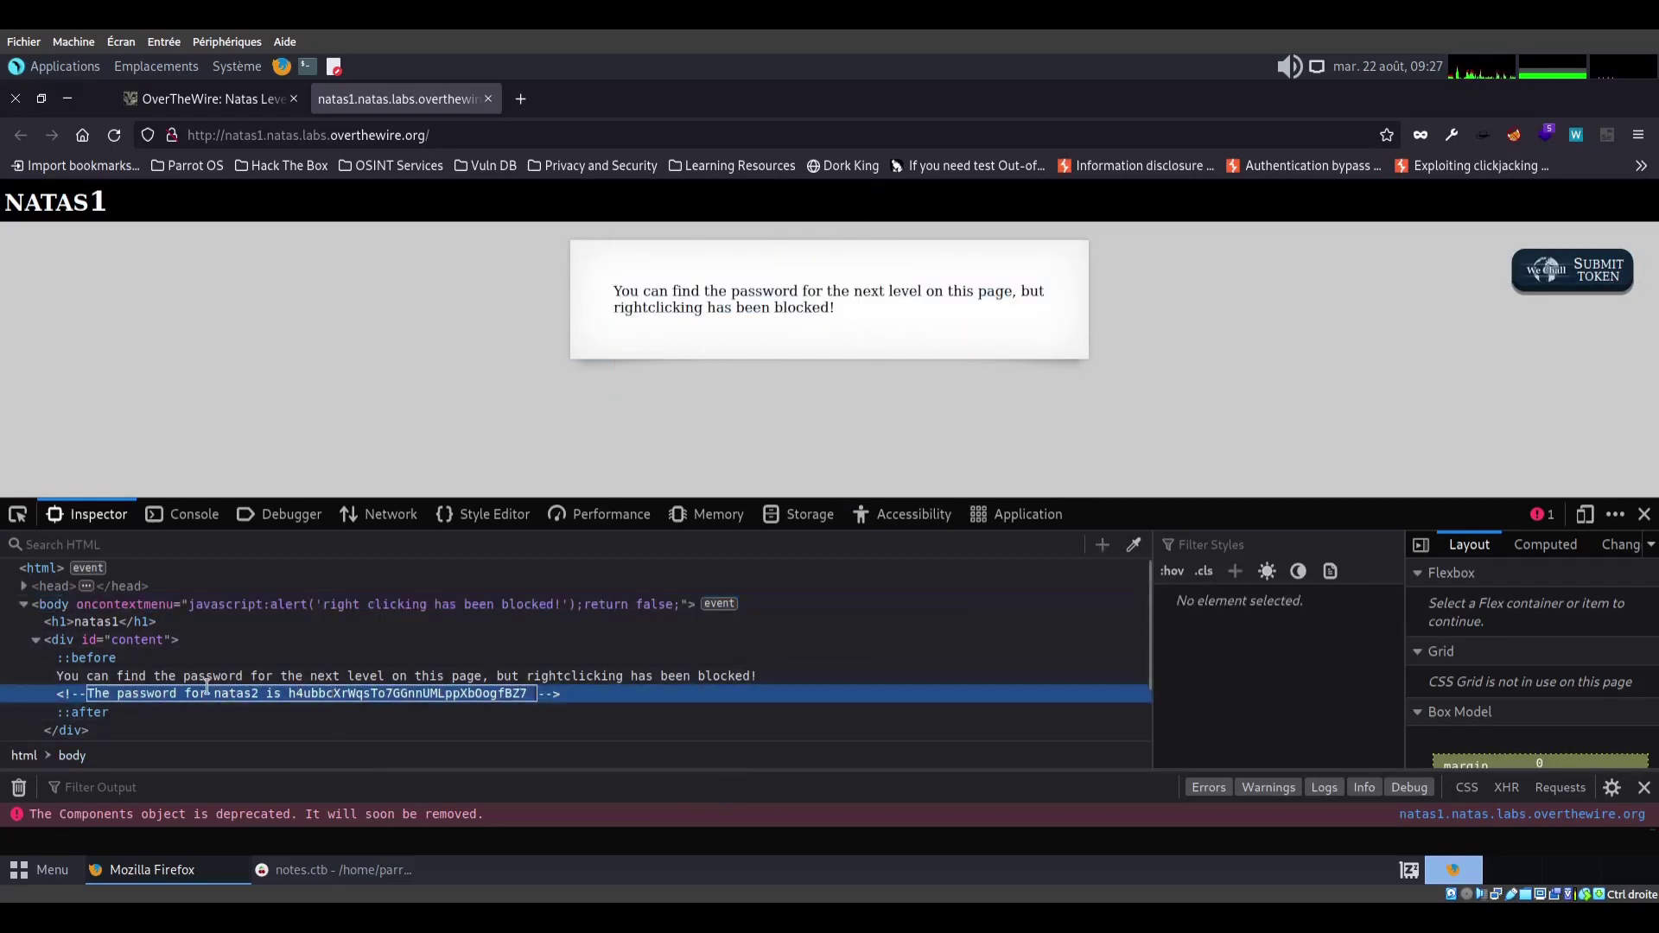
pyautogui.doubleClick(298, 694)
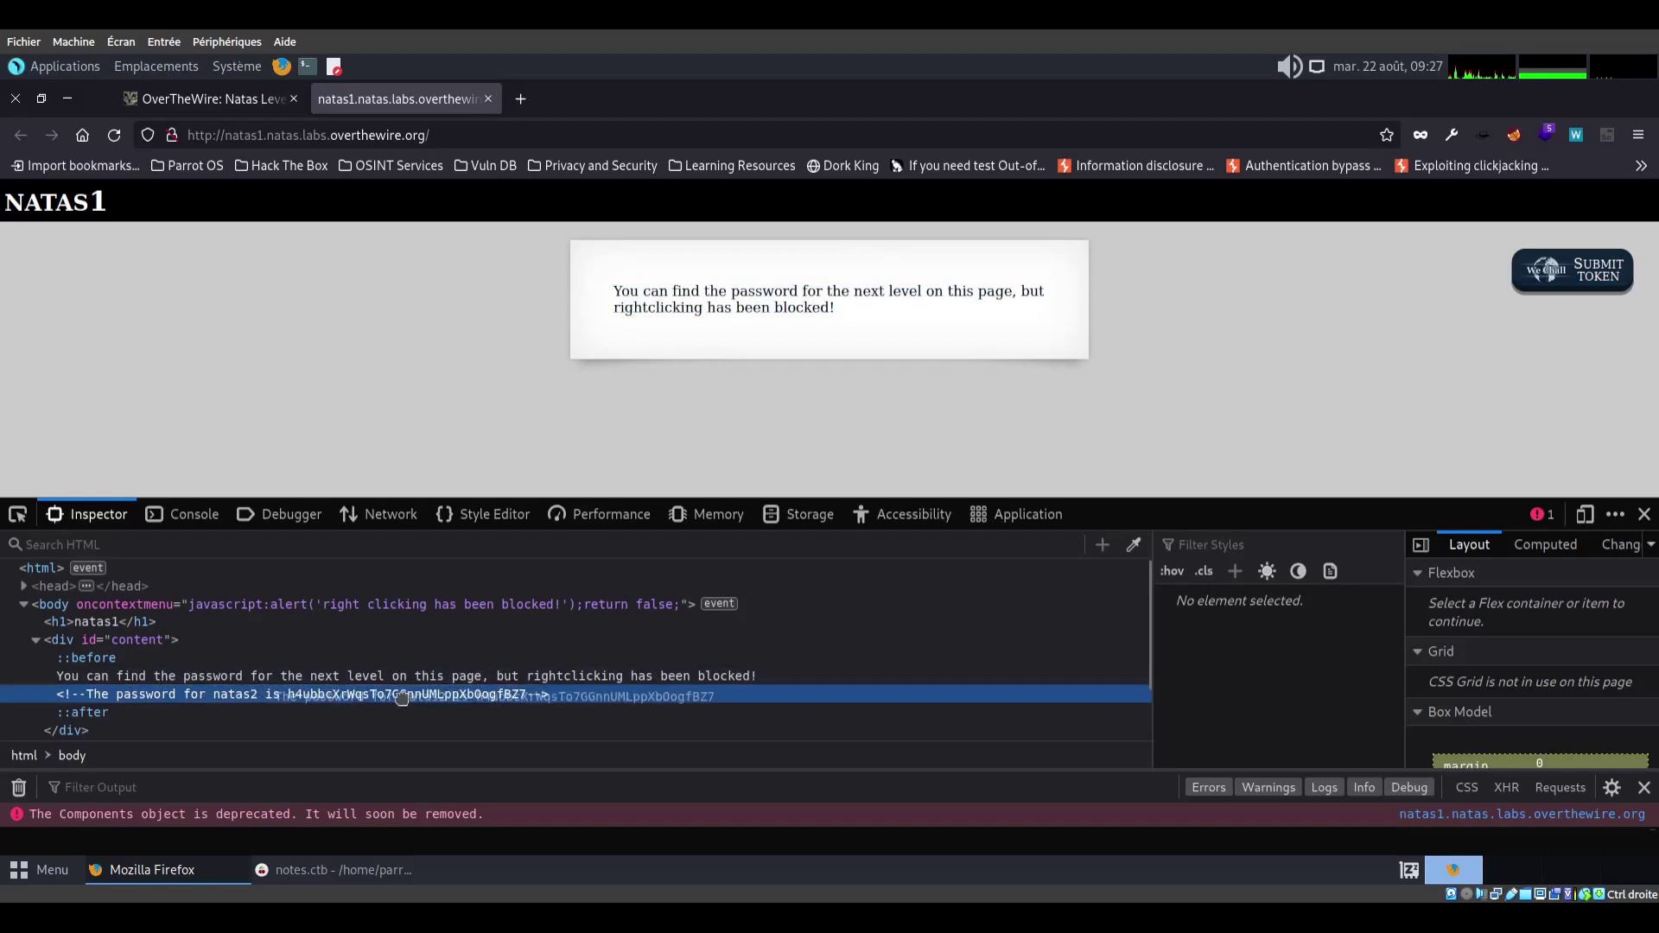
pyautogui.rightClick(286, 696)
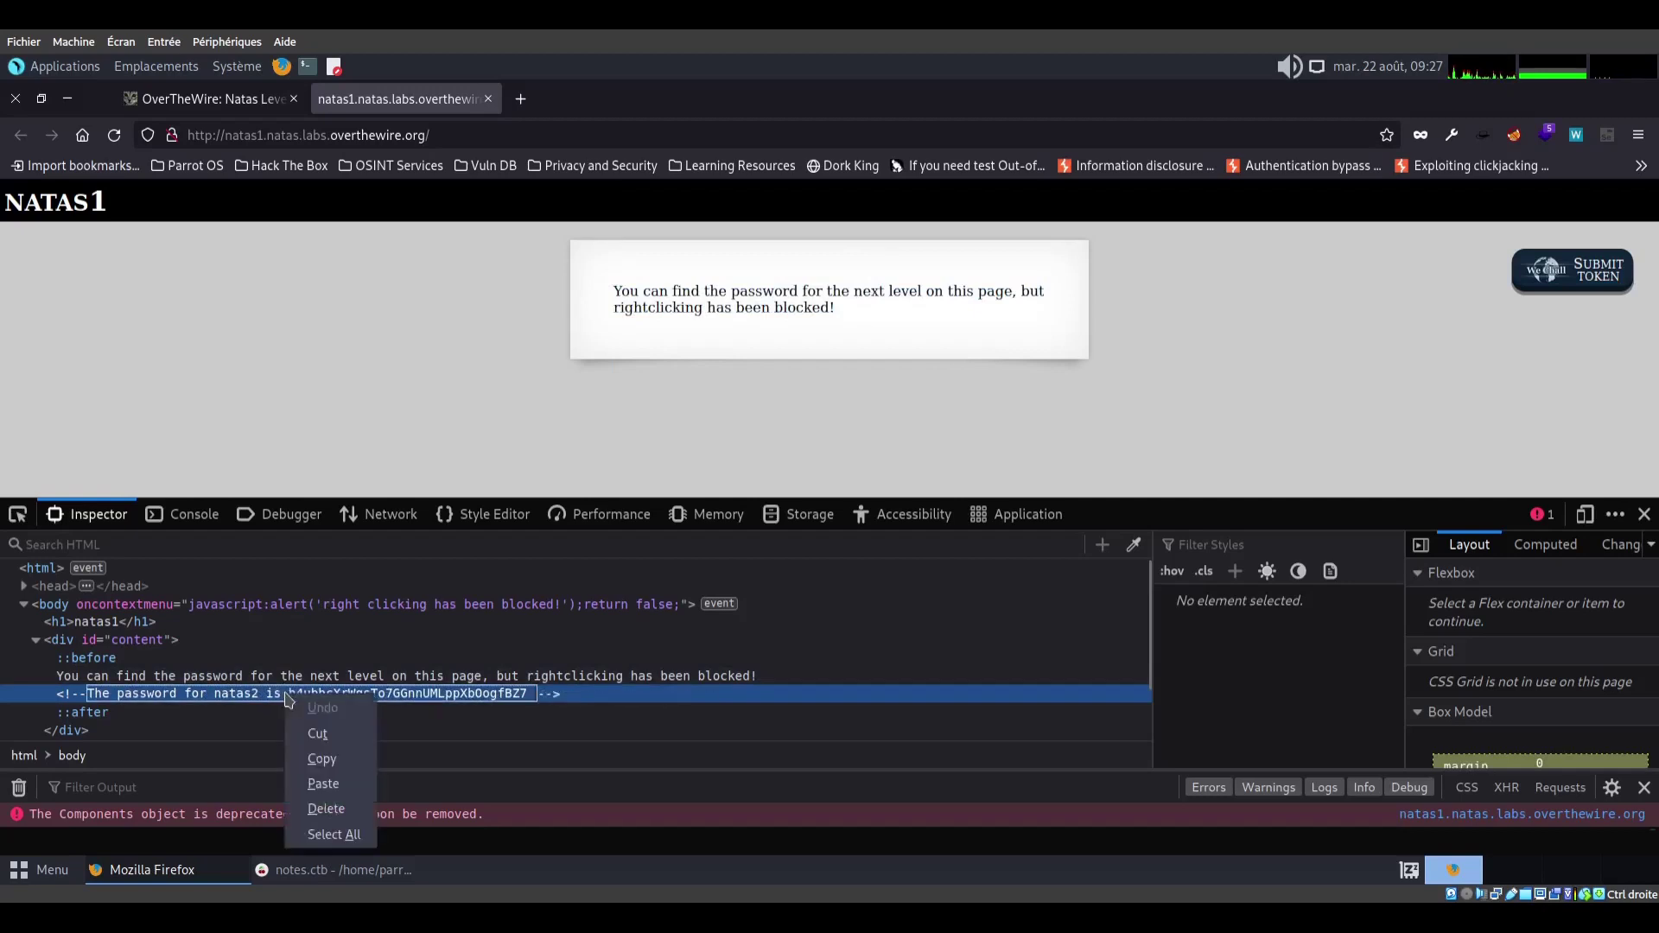
pyautogui.click(337, 768)
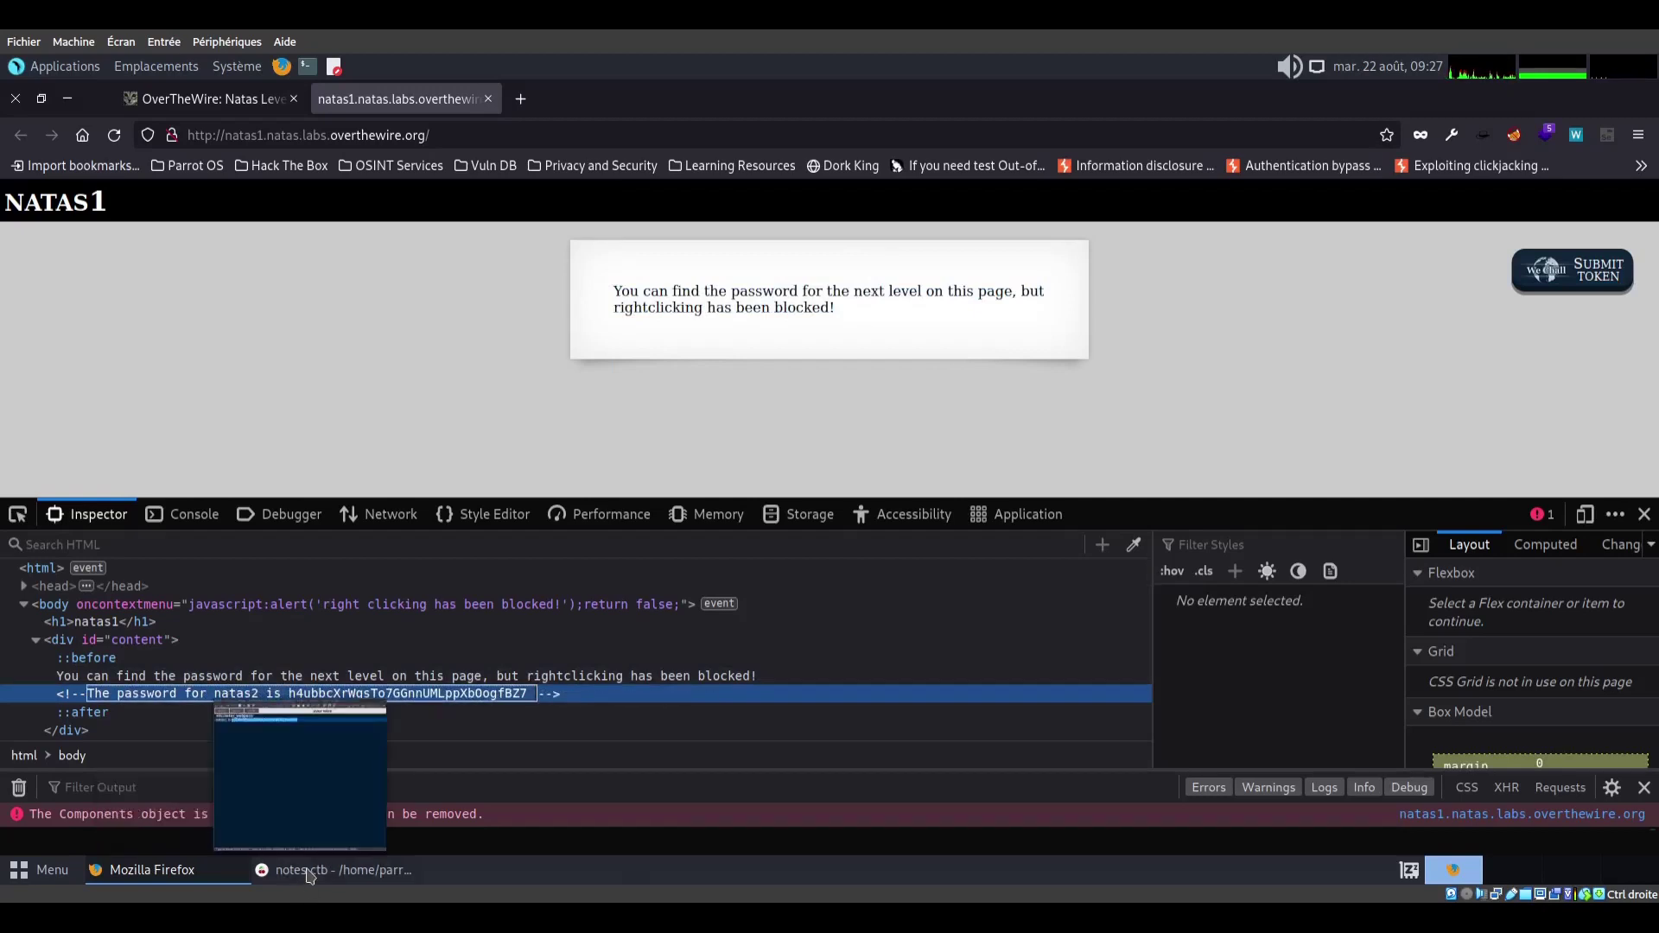
pyautogui.click(337, 870)
pyautogui.click(1271, 211)
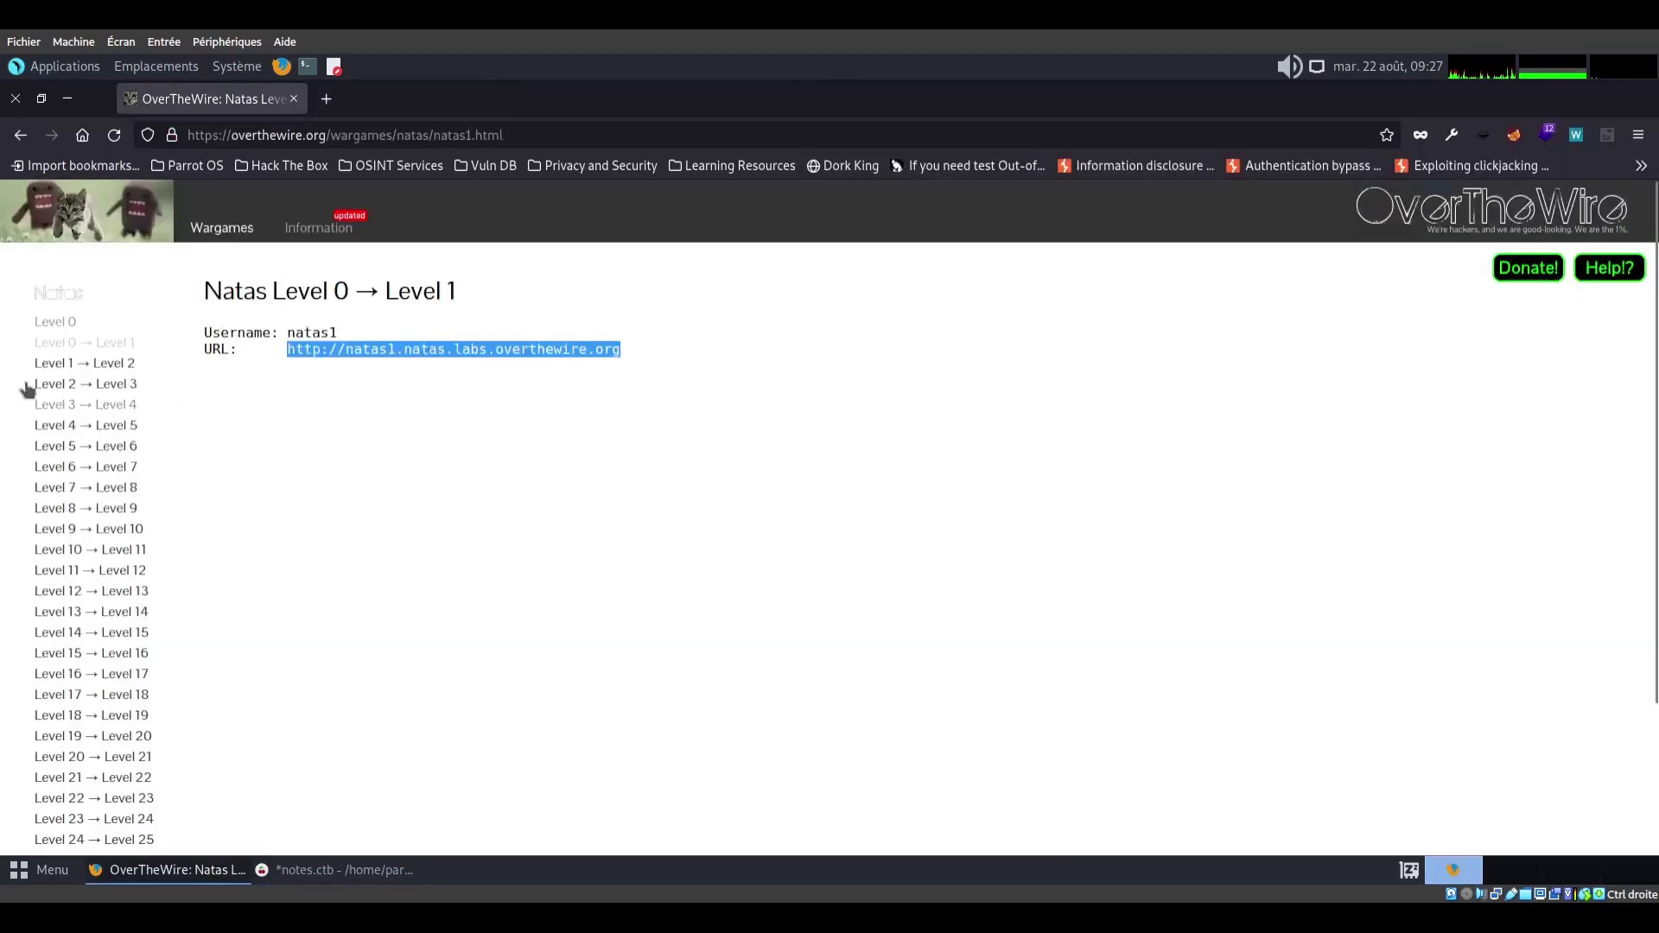
# Open the natas2 level link from the Level 1 → Level 2 page in a new tab
pyautogui.click(101, 368)
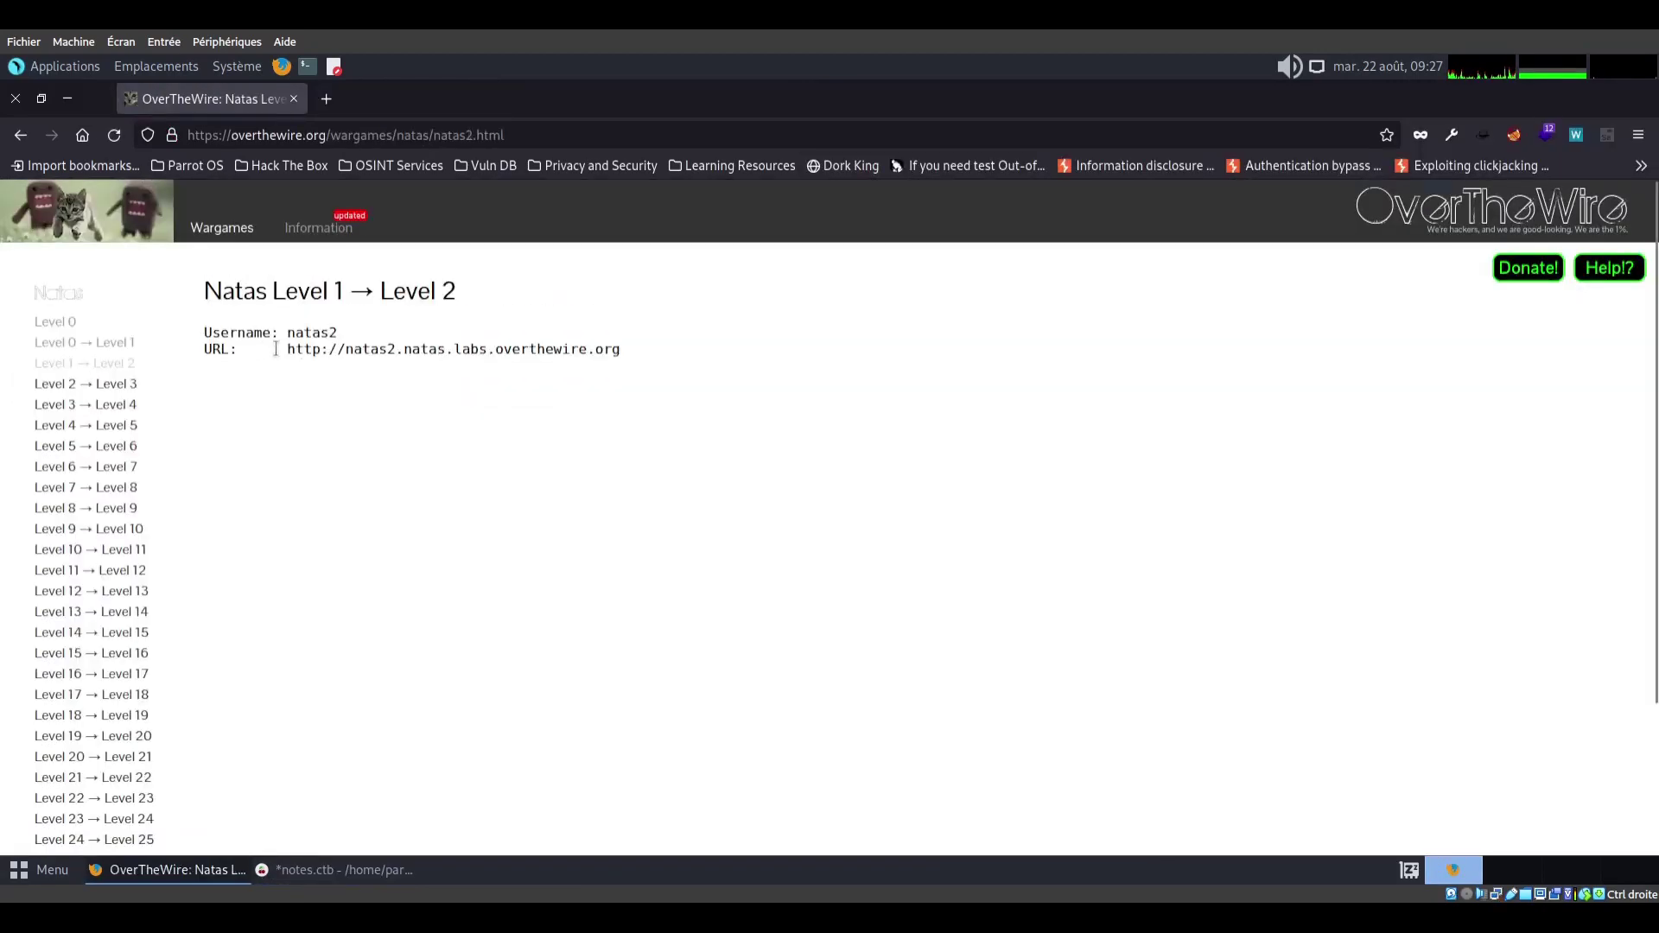
pyautogui.moveTo(288, 348); pyautogui.dragTo(544, 349)
pyautogui.rightClick(544, 348)
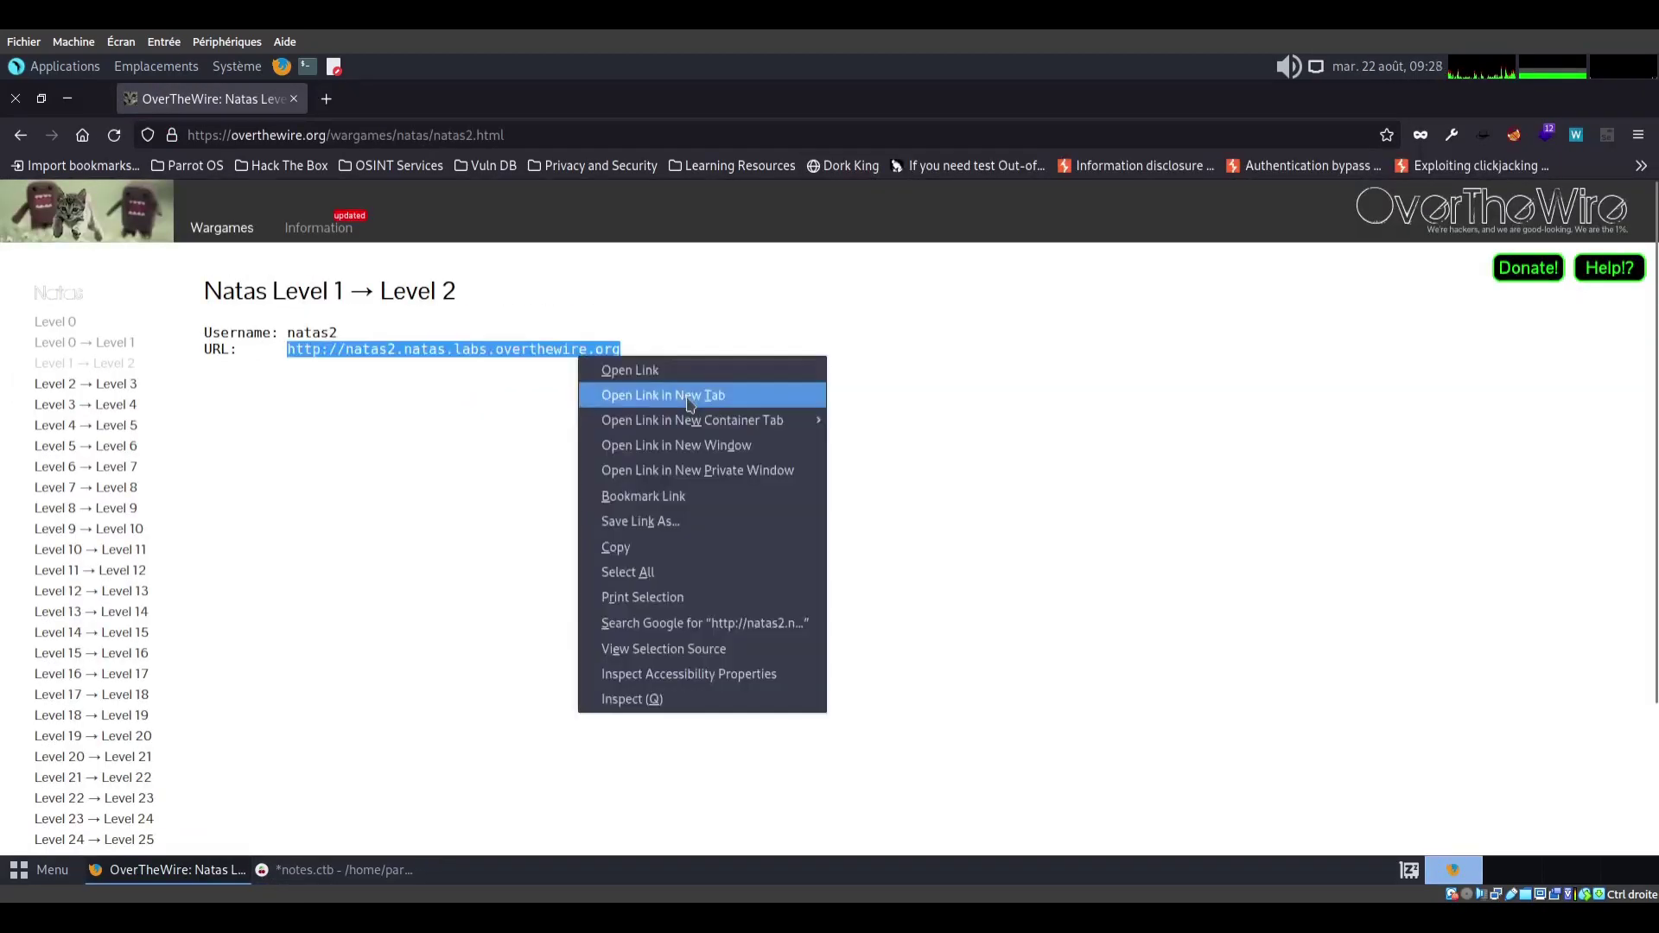
pyautogui.click(605, 390)
# Sign in as natas2 with the pasted password and decline saving the login
pyautogui.write('natas')
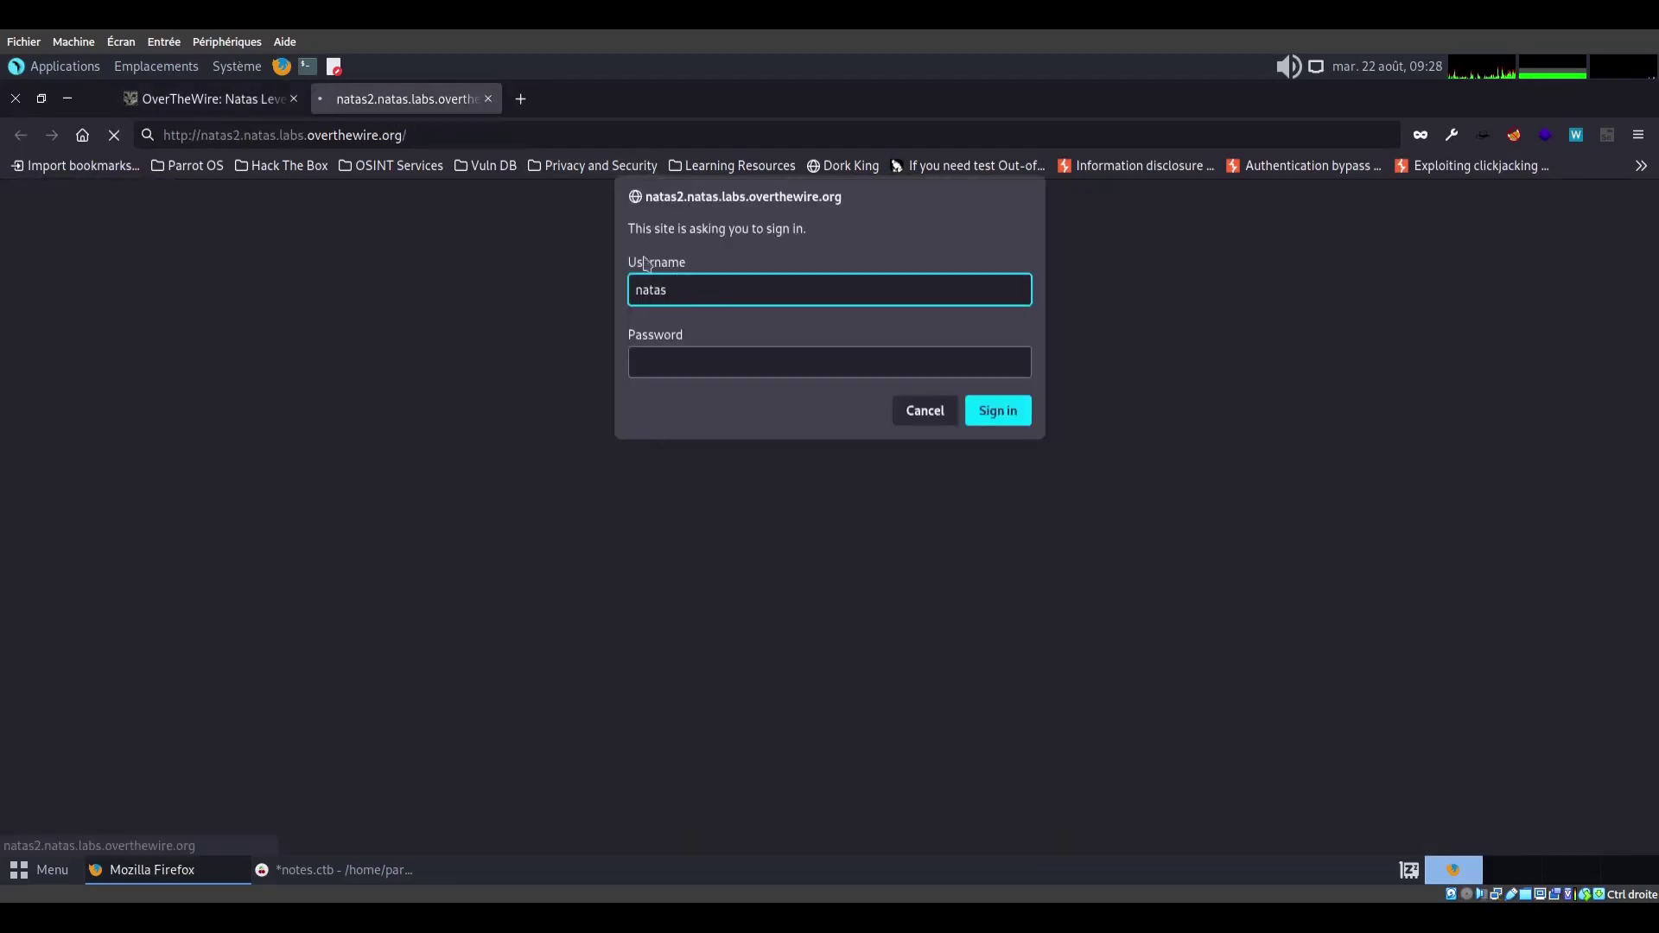
pyautogui.write('2')
pyautogui.press('Tab')
pyautogui.click(344, 872)
pyautogui.click(344, 872)
pyautogui.hotkey('ctrl', 'v')
pyautogui.click(995, 411)
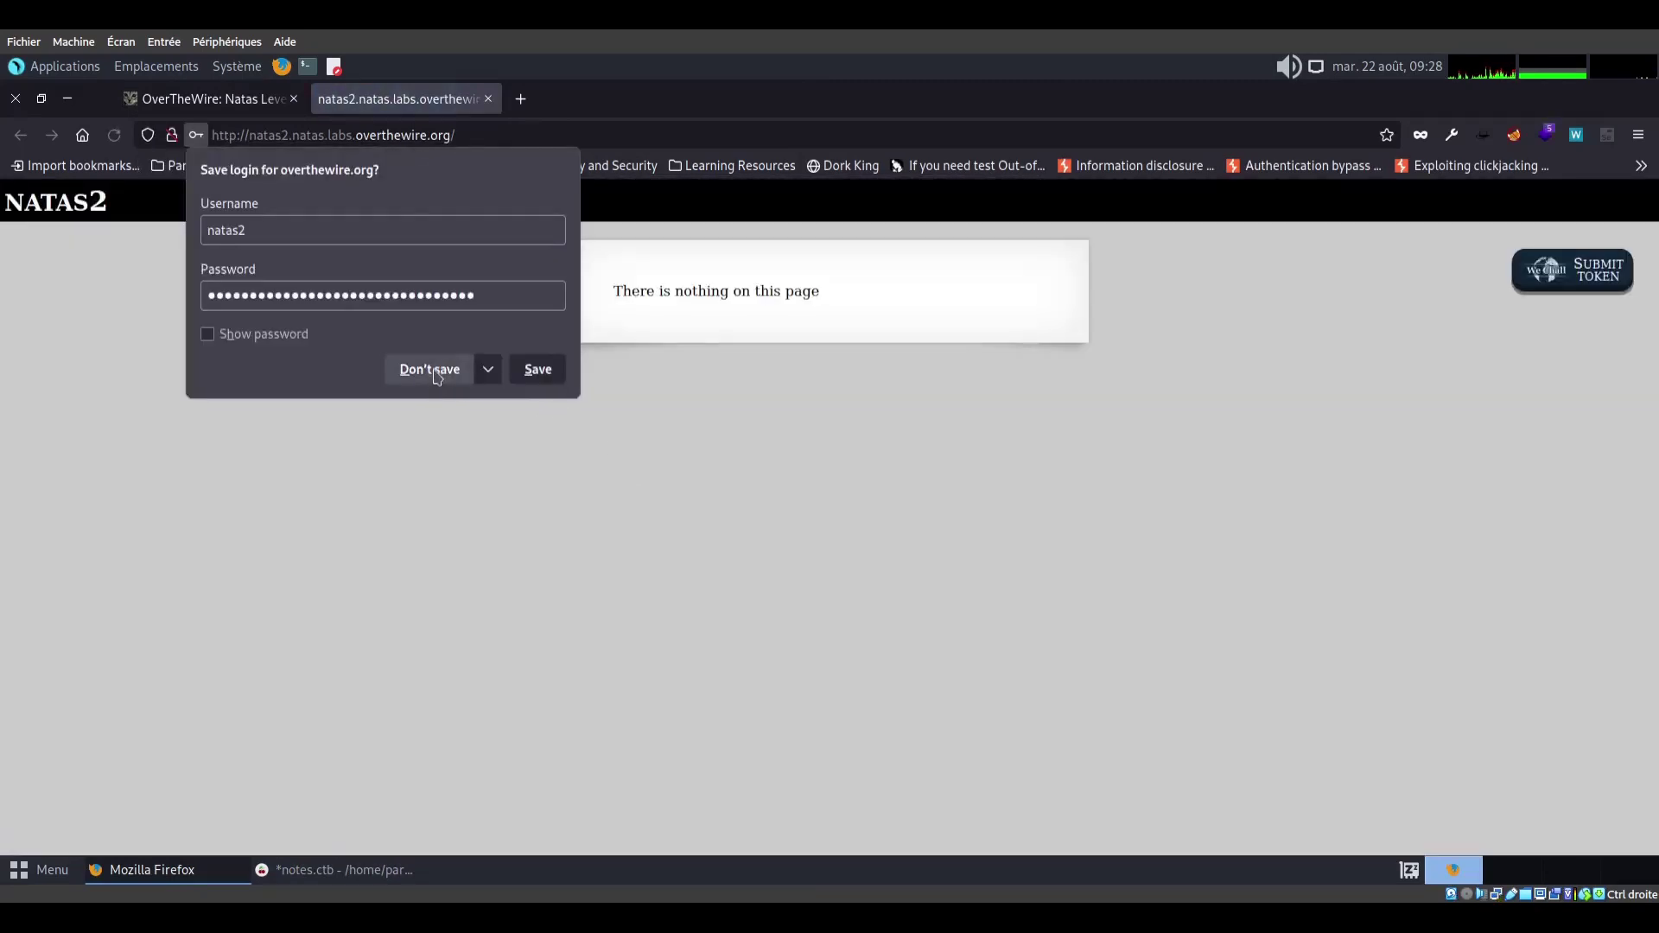
pyautogui.click(457, 378)
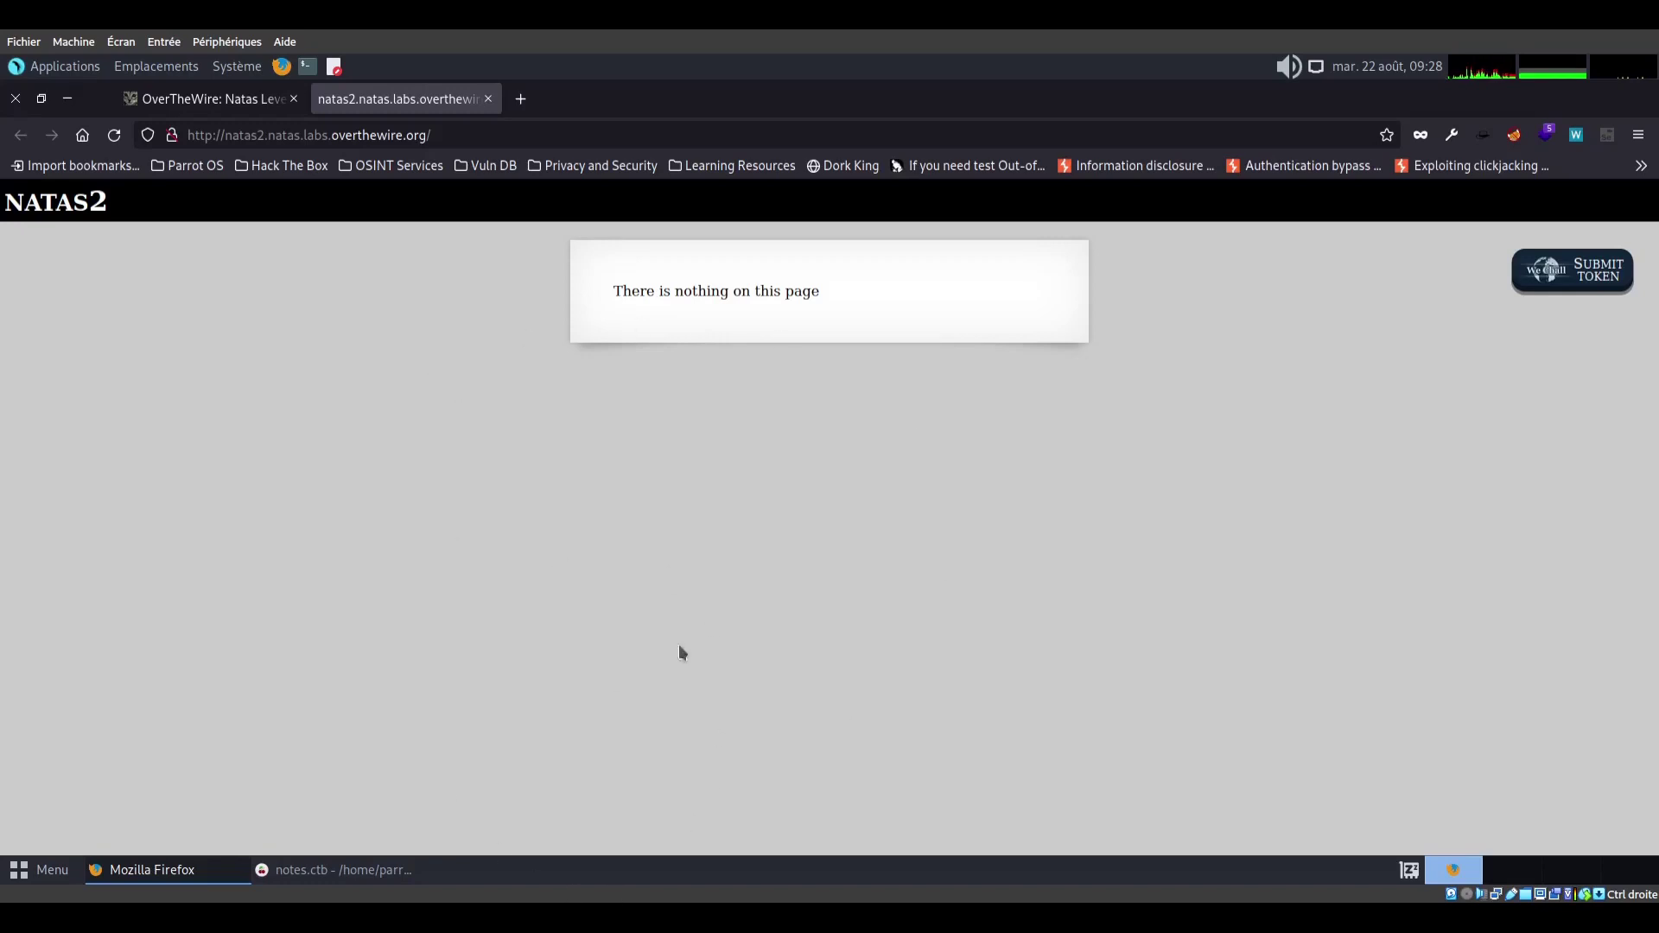
# View the natas2 page source and follow its files/pixel.png reference
pyautogui.rightClick(507, 408)
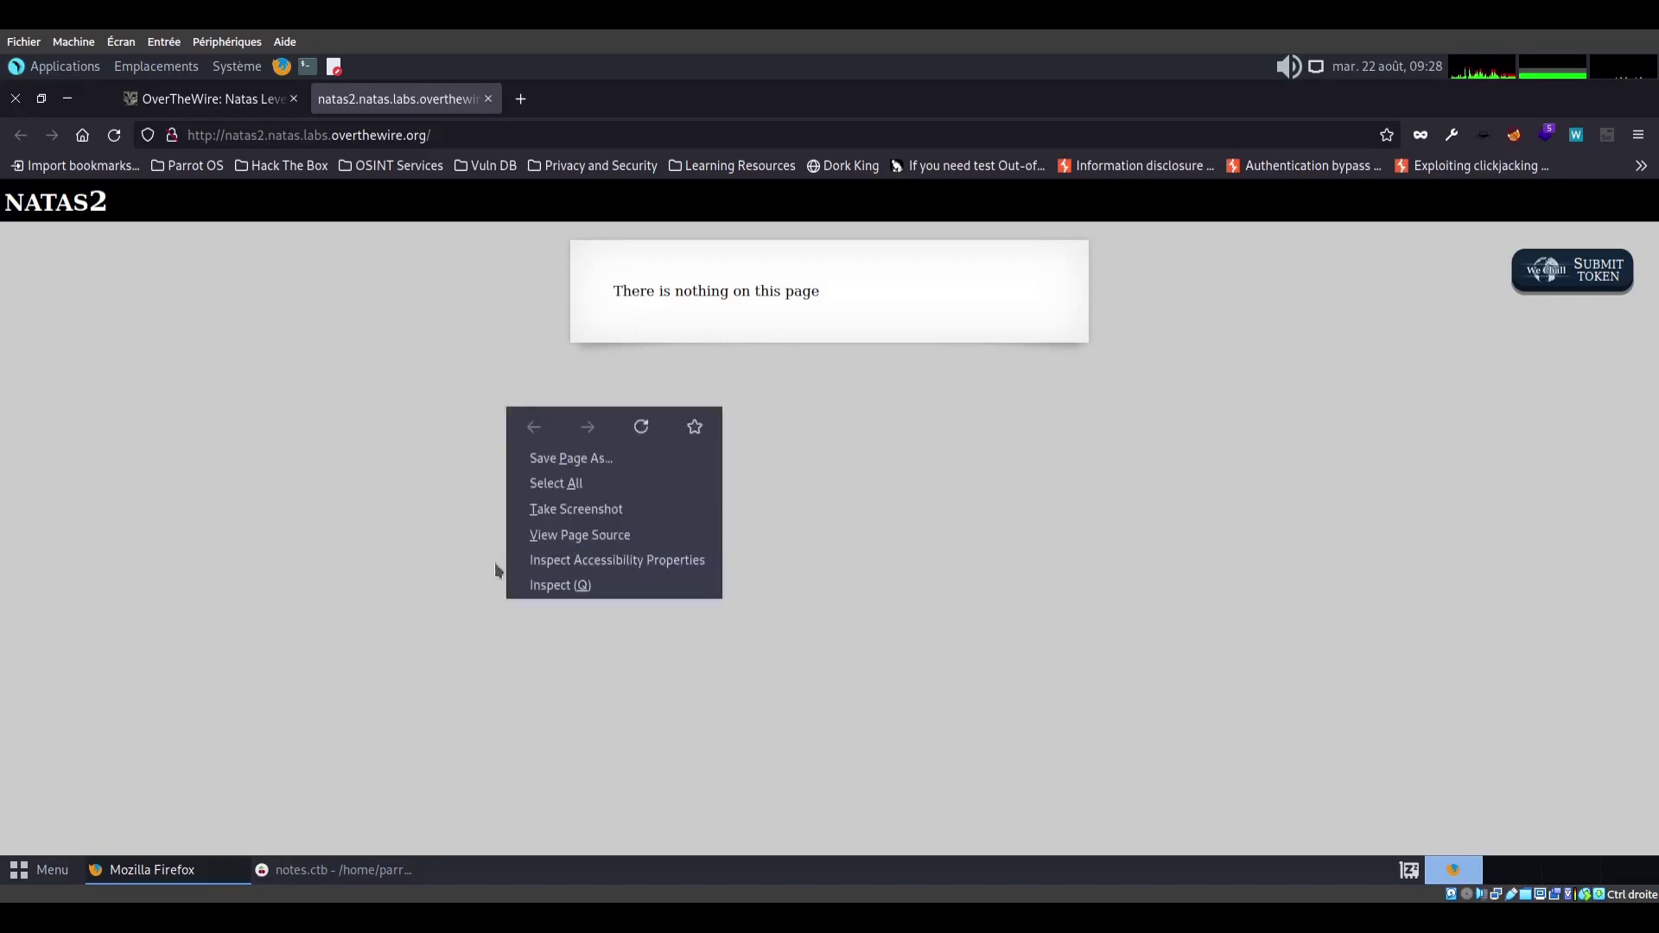
pyautogui.click(633, 537)
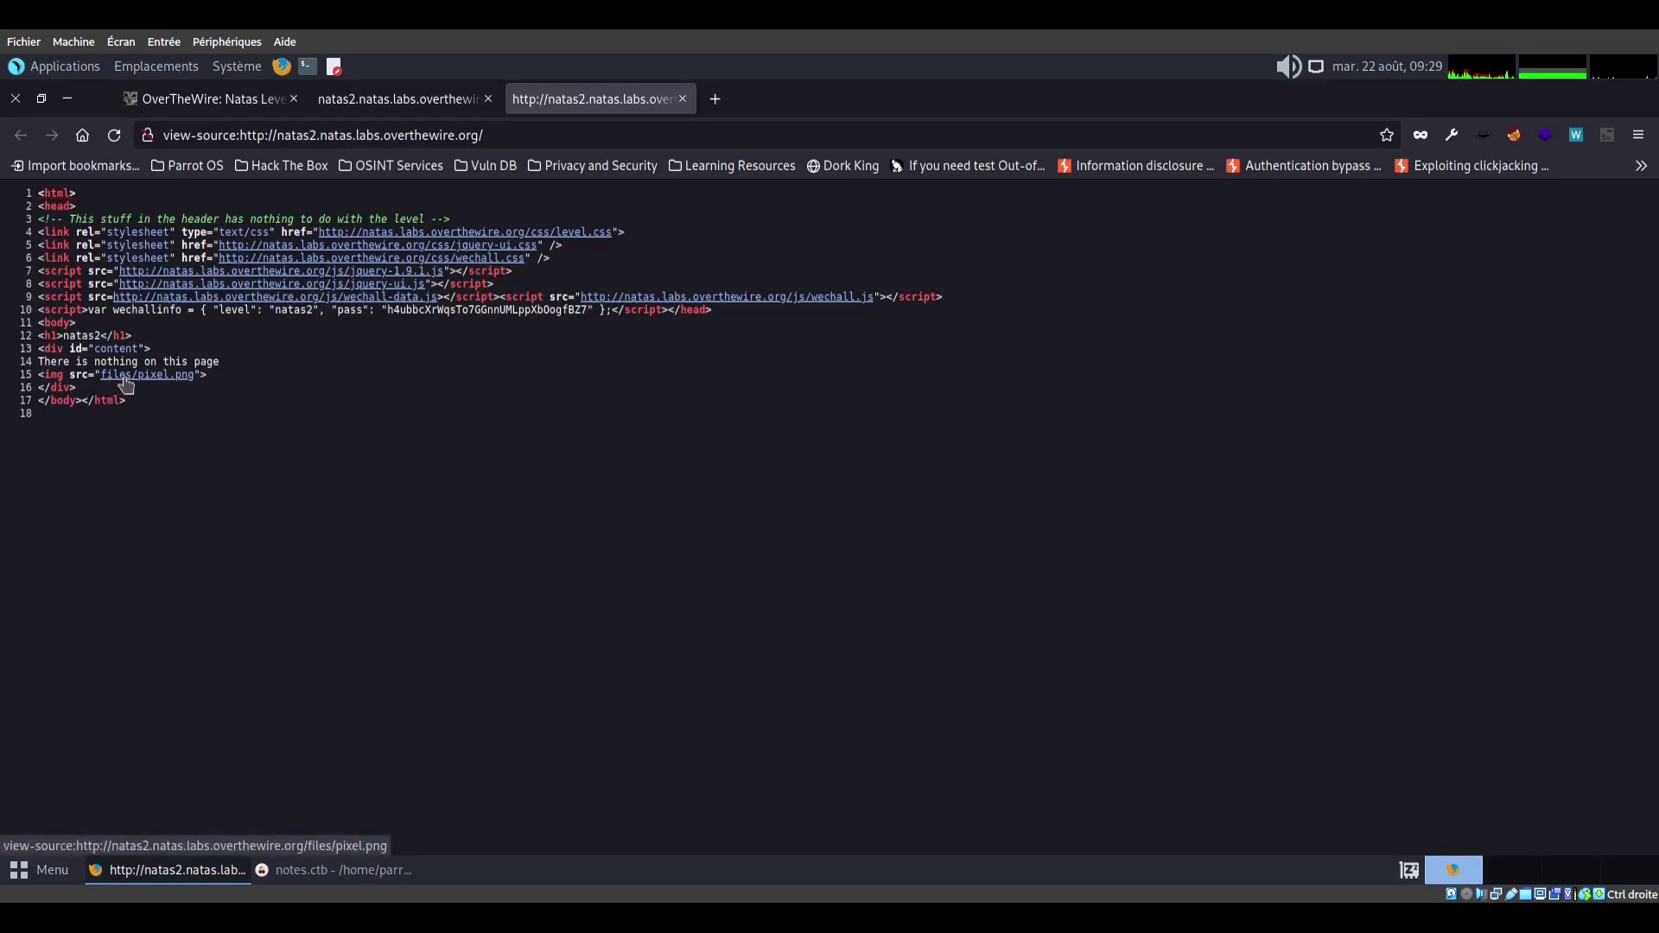
pyautogui.click(126, 381)
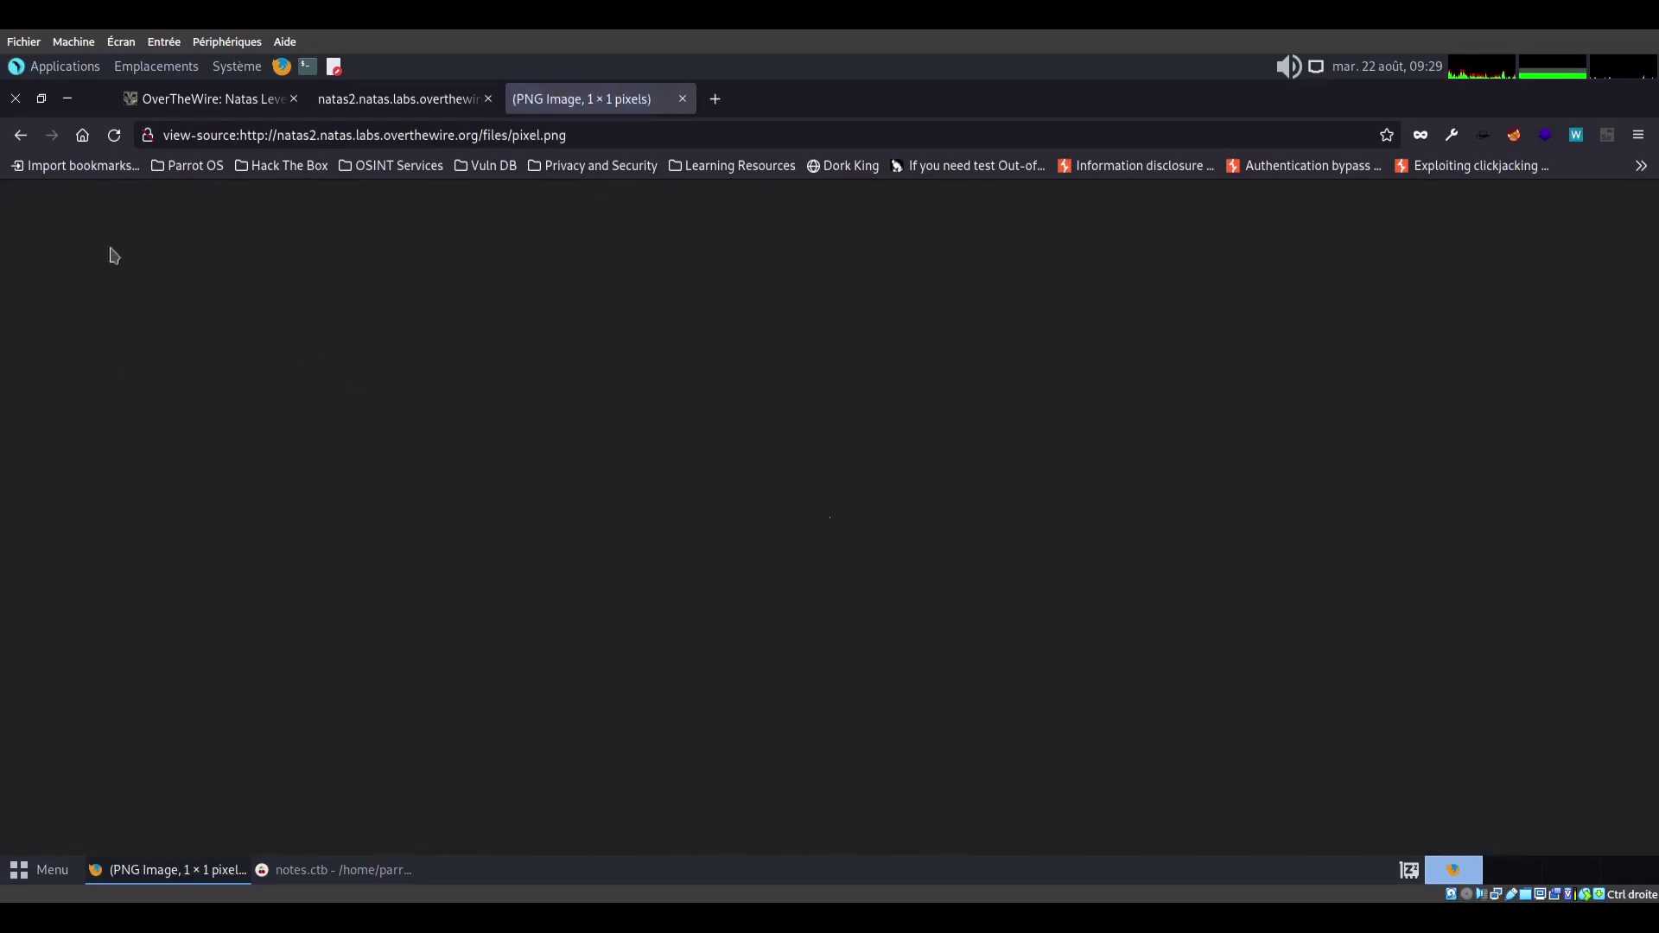
pyautogui.click(20, 135)
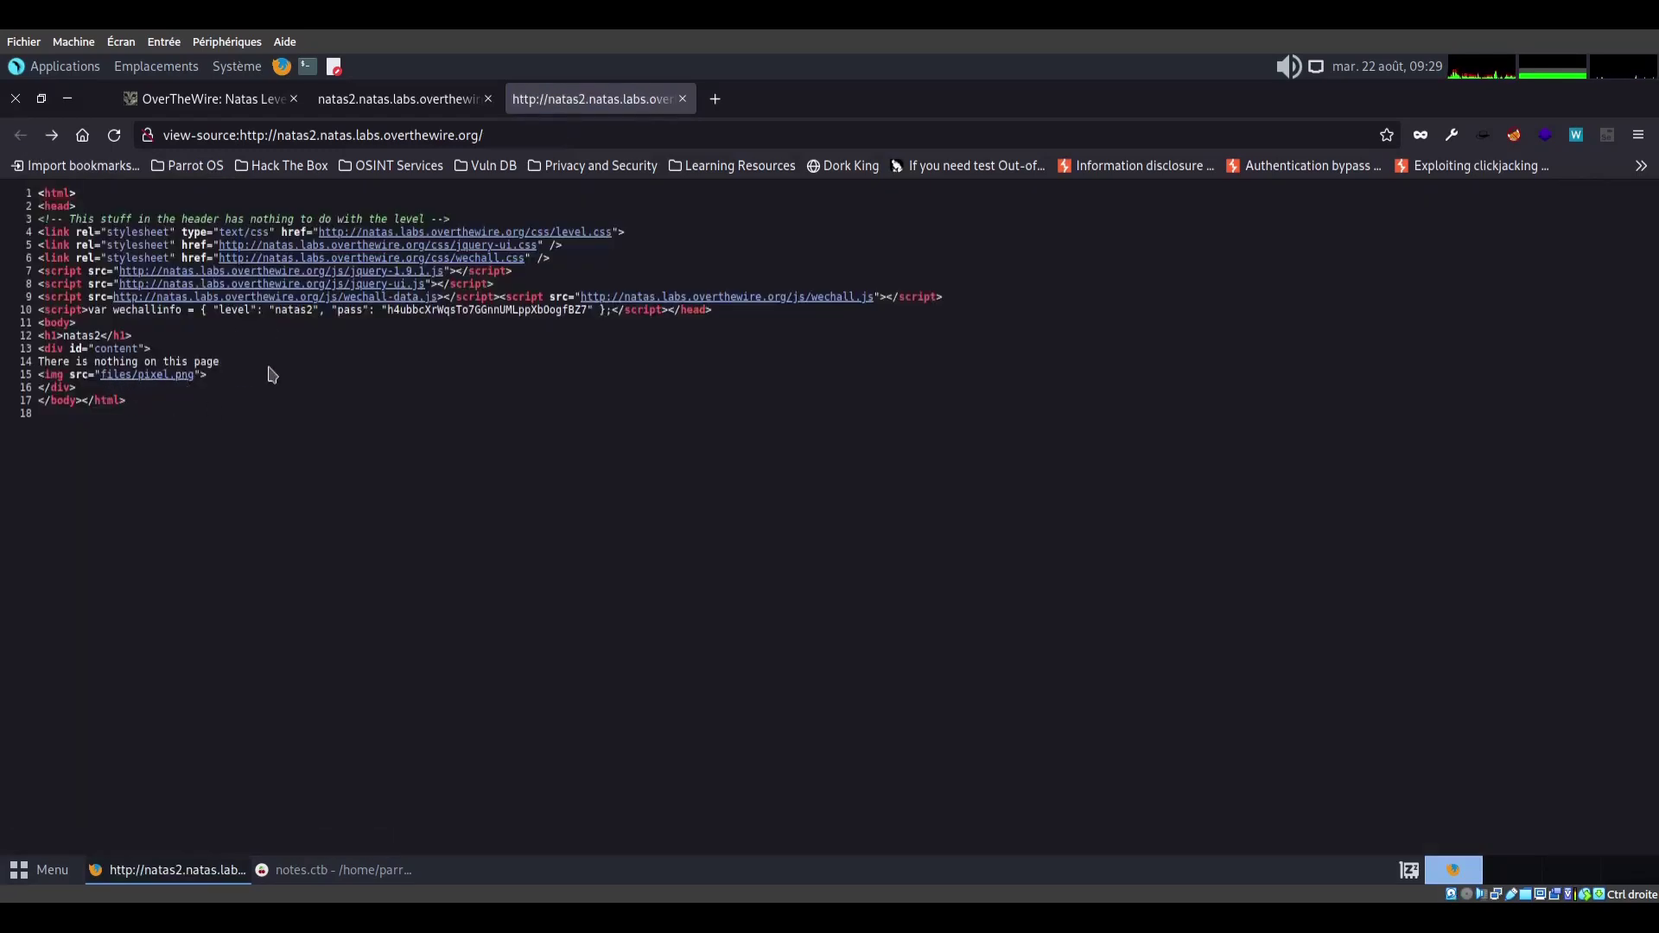
# Append files/ to the natas2 URL and open users.txt from the directory listing
pyautogui.click(407, 109)
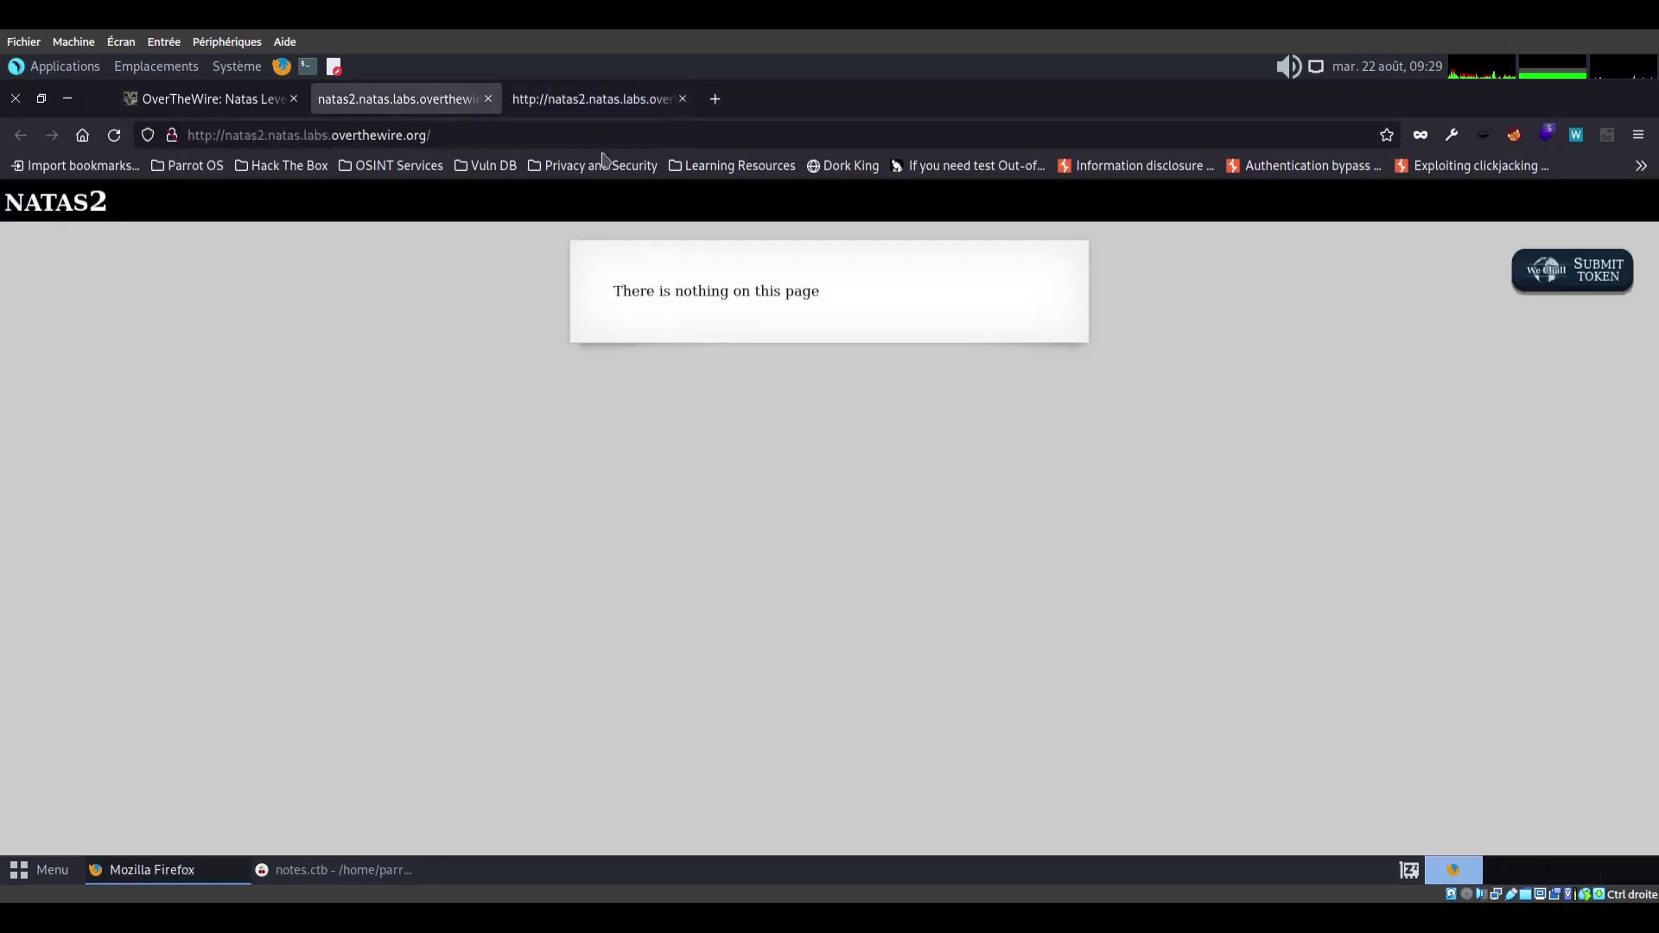
pyautogui.click(473, 136)
pyautogui.write('files/')
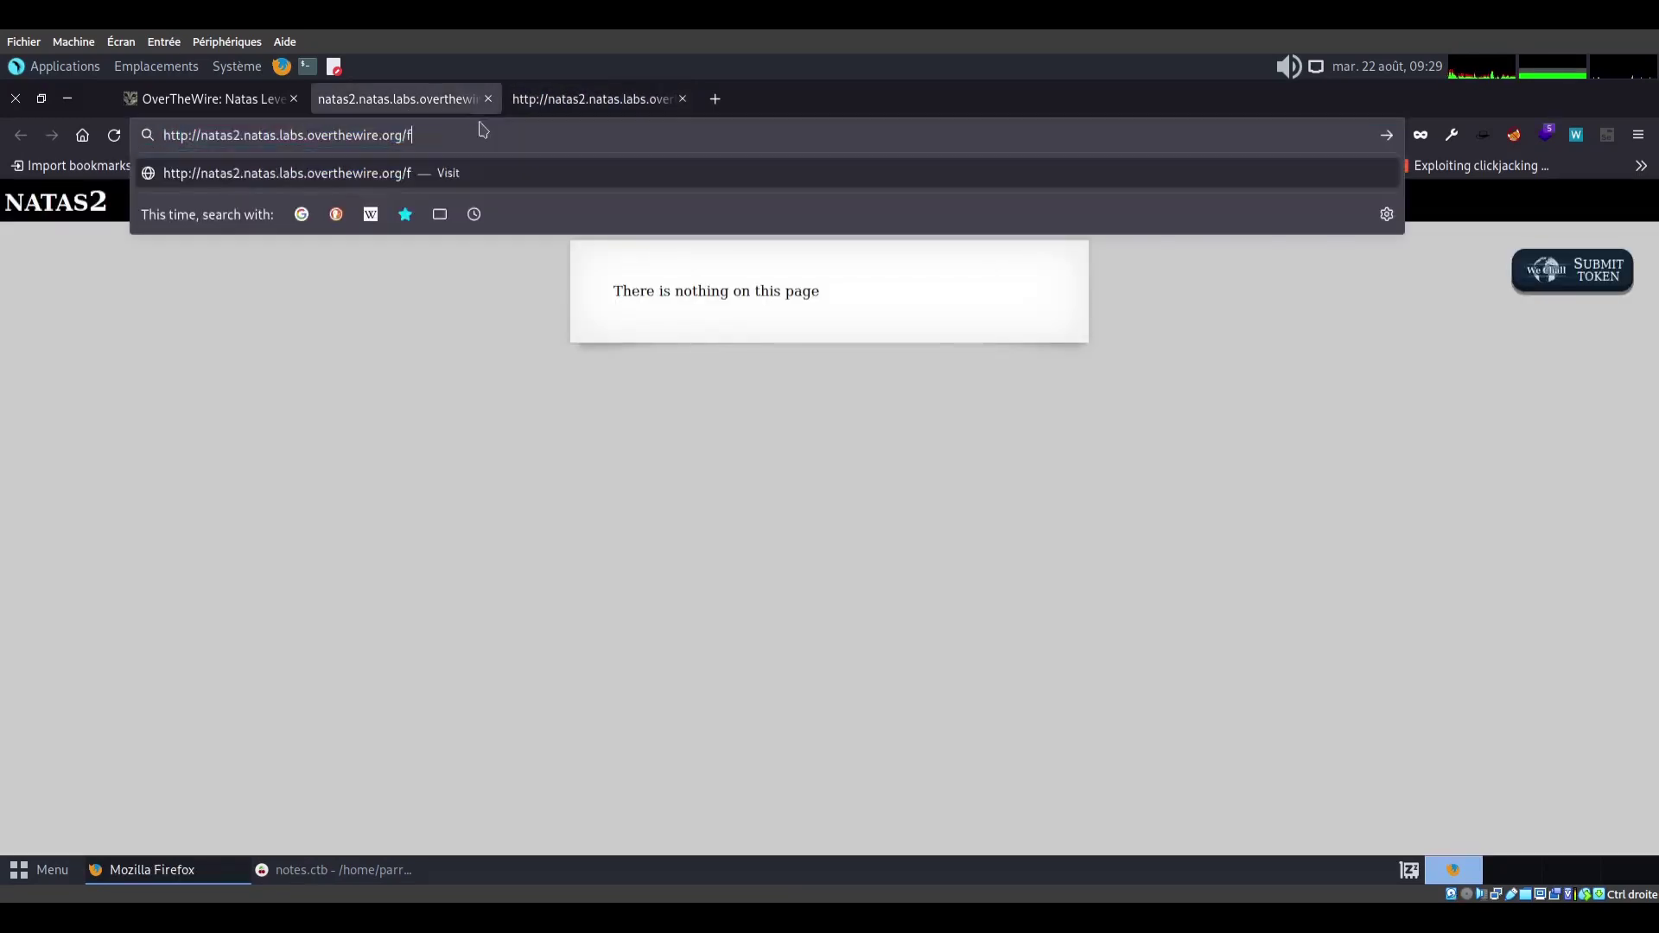
pyautogui.press('Return')
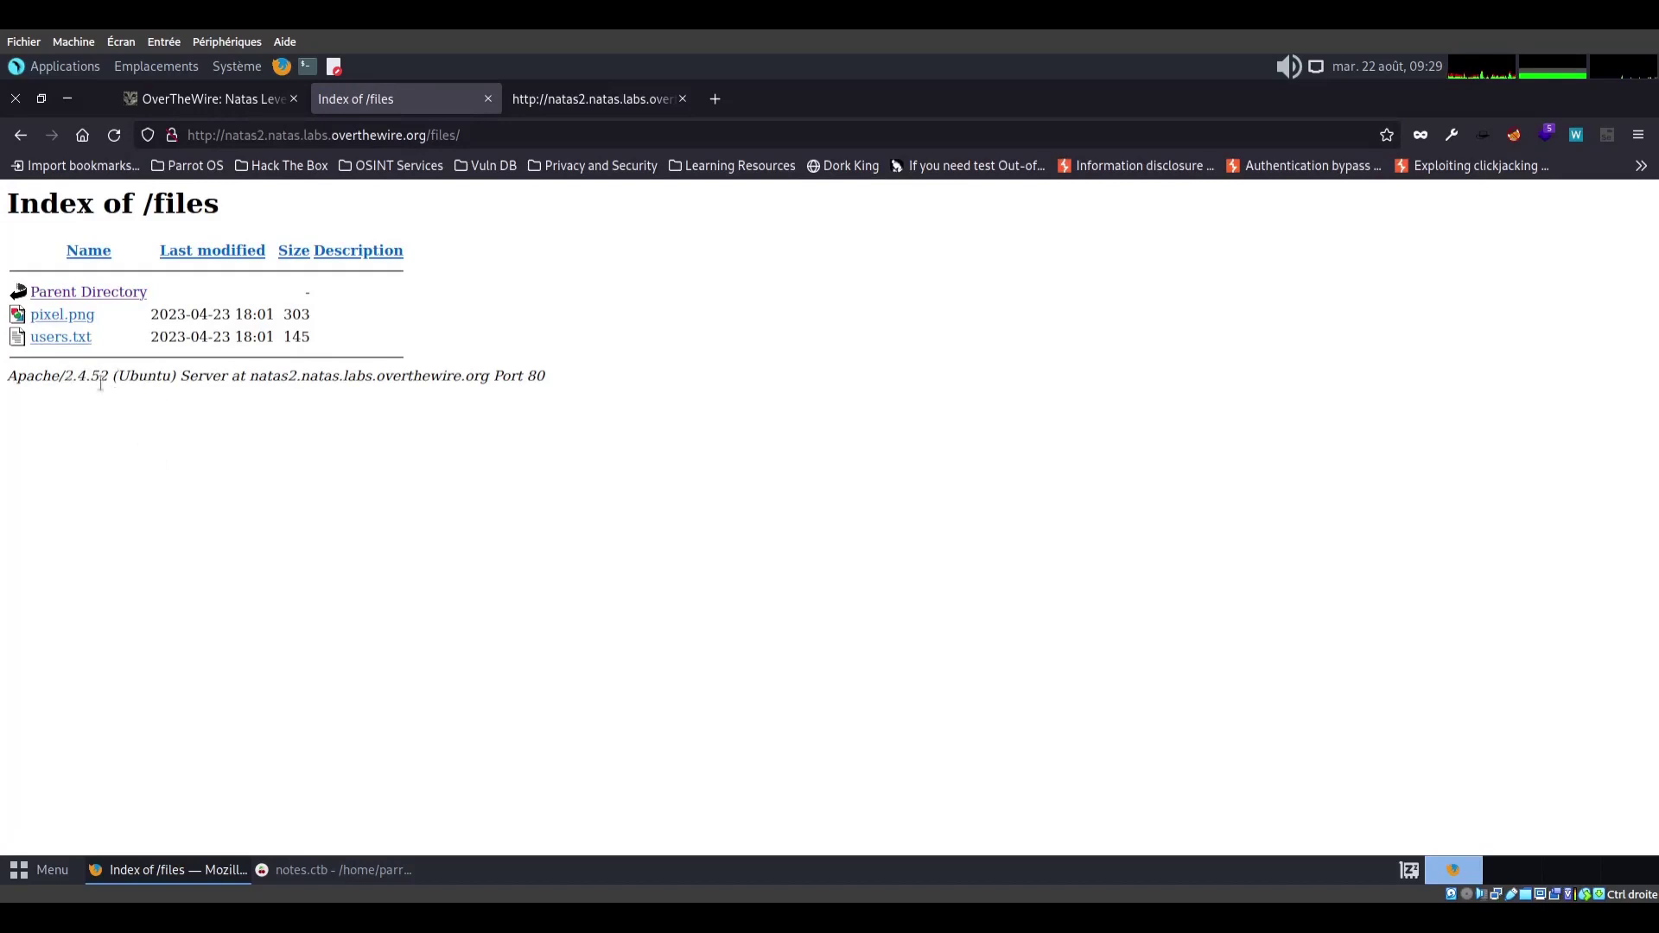
pyautogui.click(60, 338)
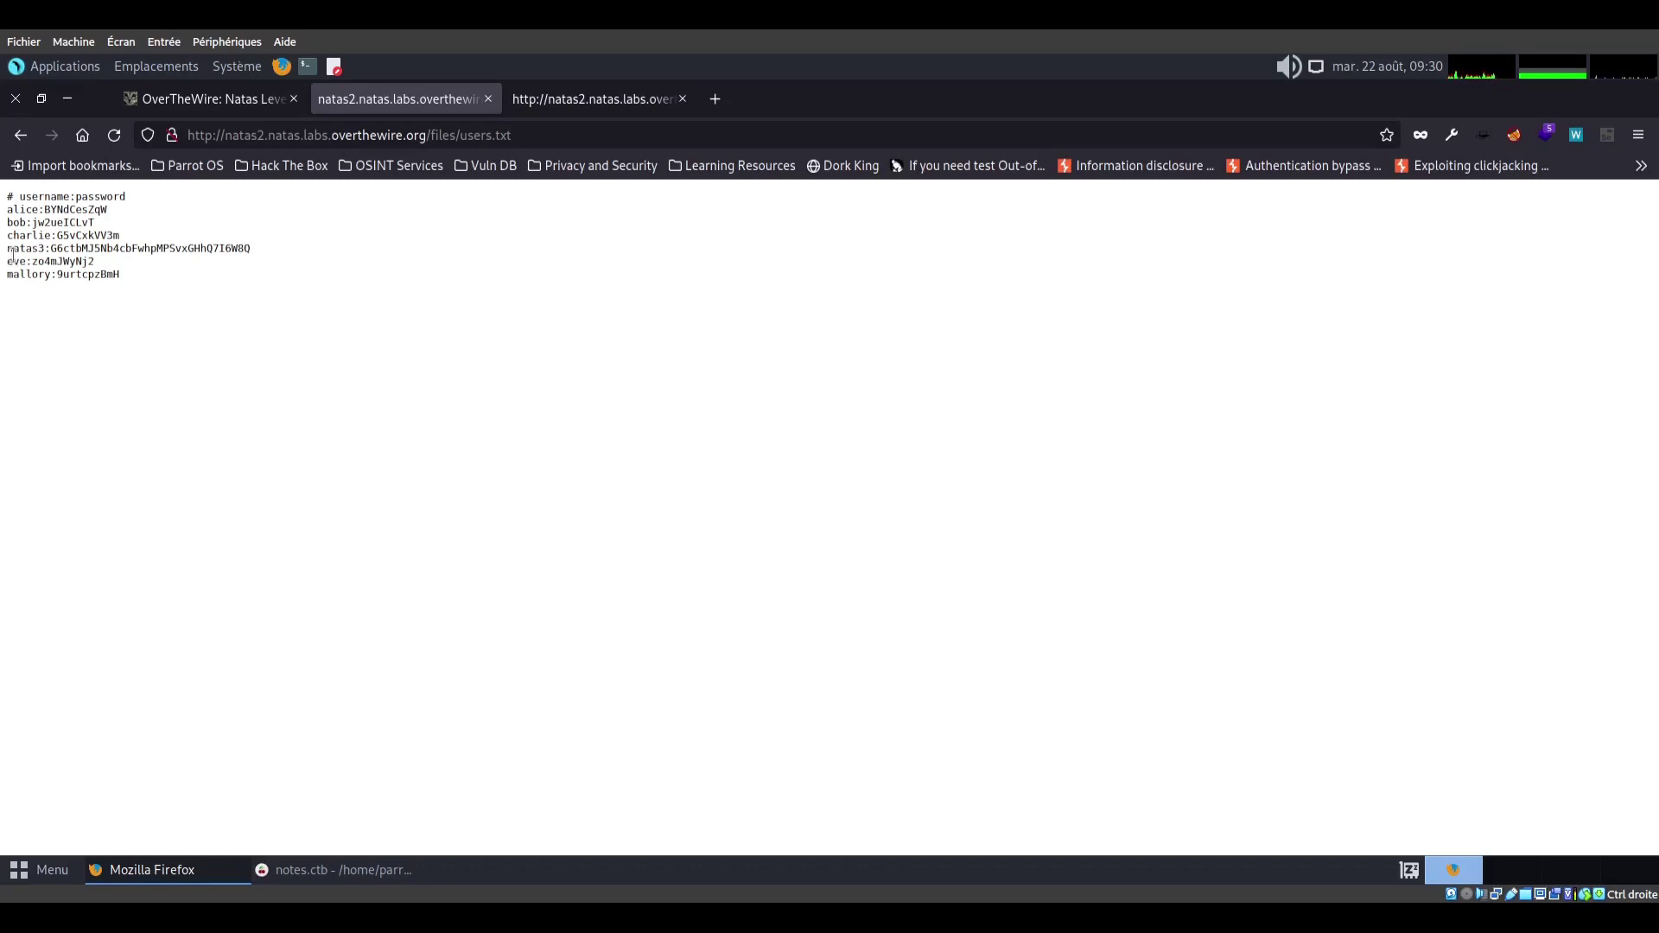
# Copy the natas3 credentials line from users.txt into a new line in the notes
pyautogui.moveTo(10, 256); pyautogui.dragTo(251, 251)
pyautogui.rightClick(252, 250)
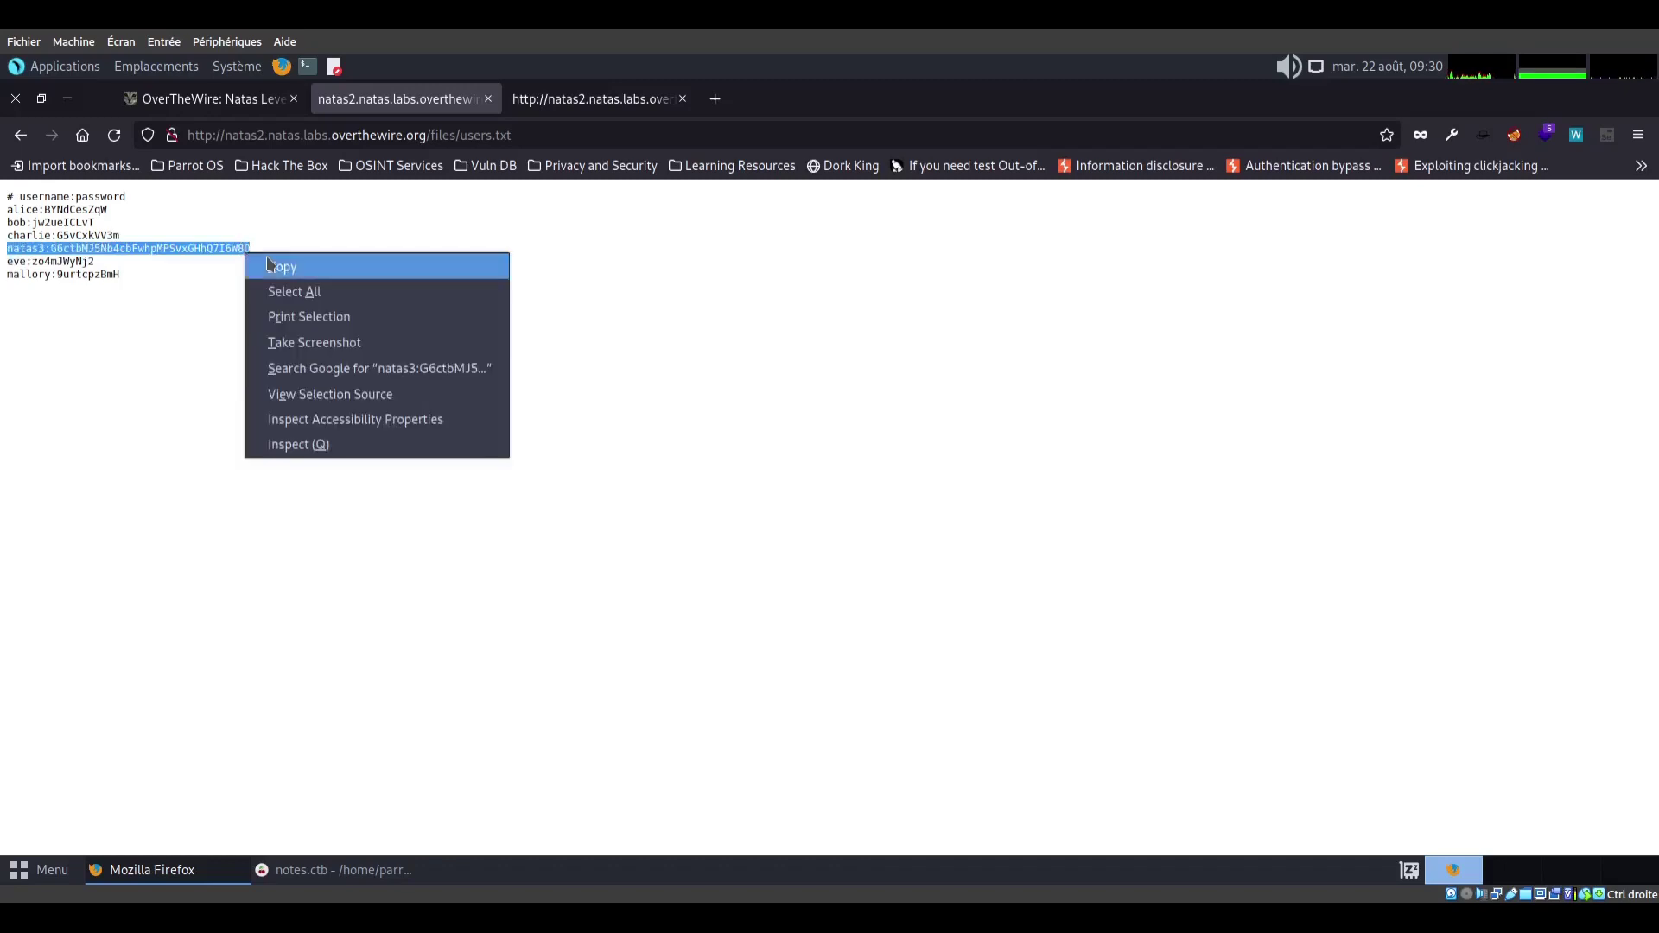
pyautogui.click(266, 256)
pyautogui.moveTo(285, 869)
pyautogui.click(375, 870)
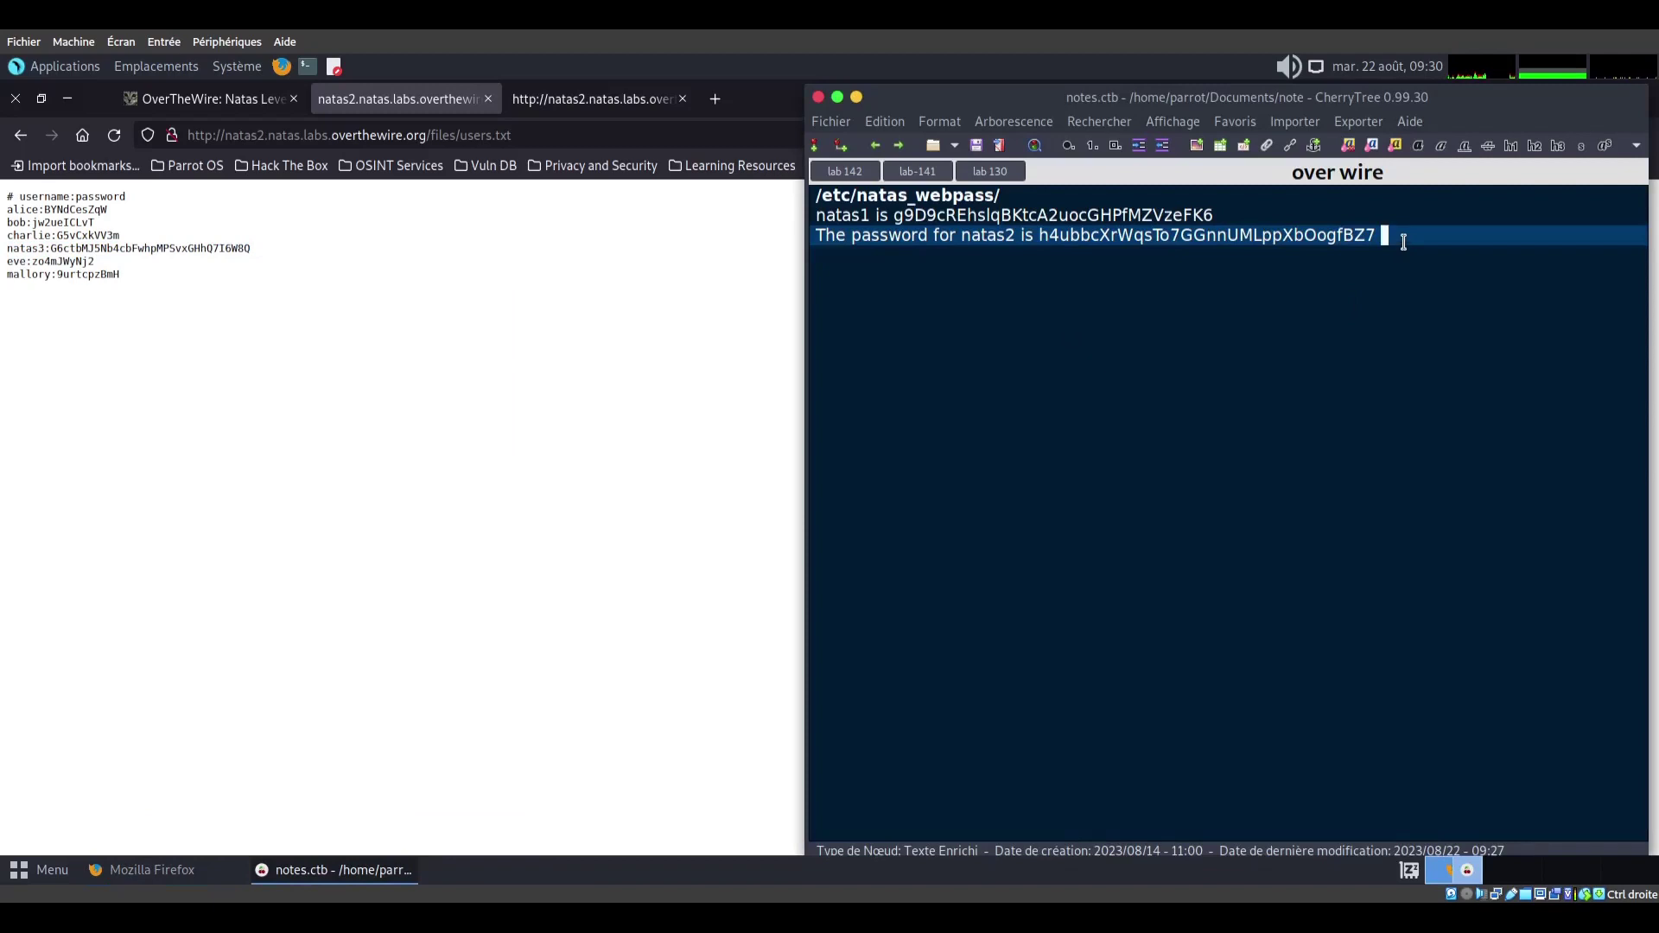
pyautogui.press('Return')
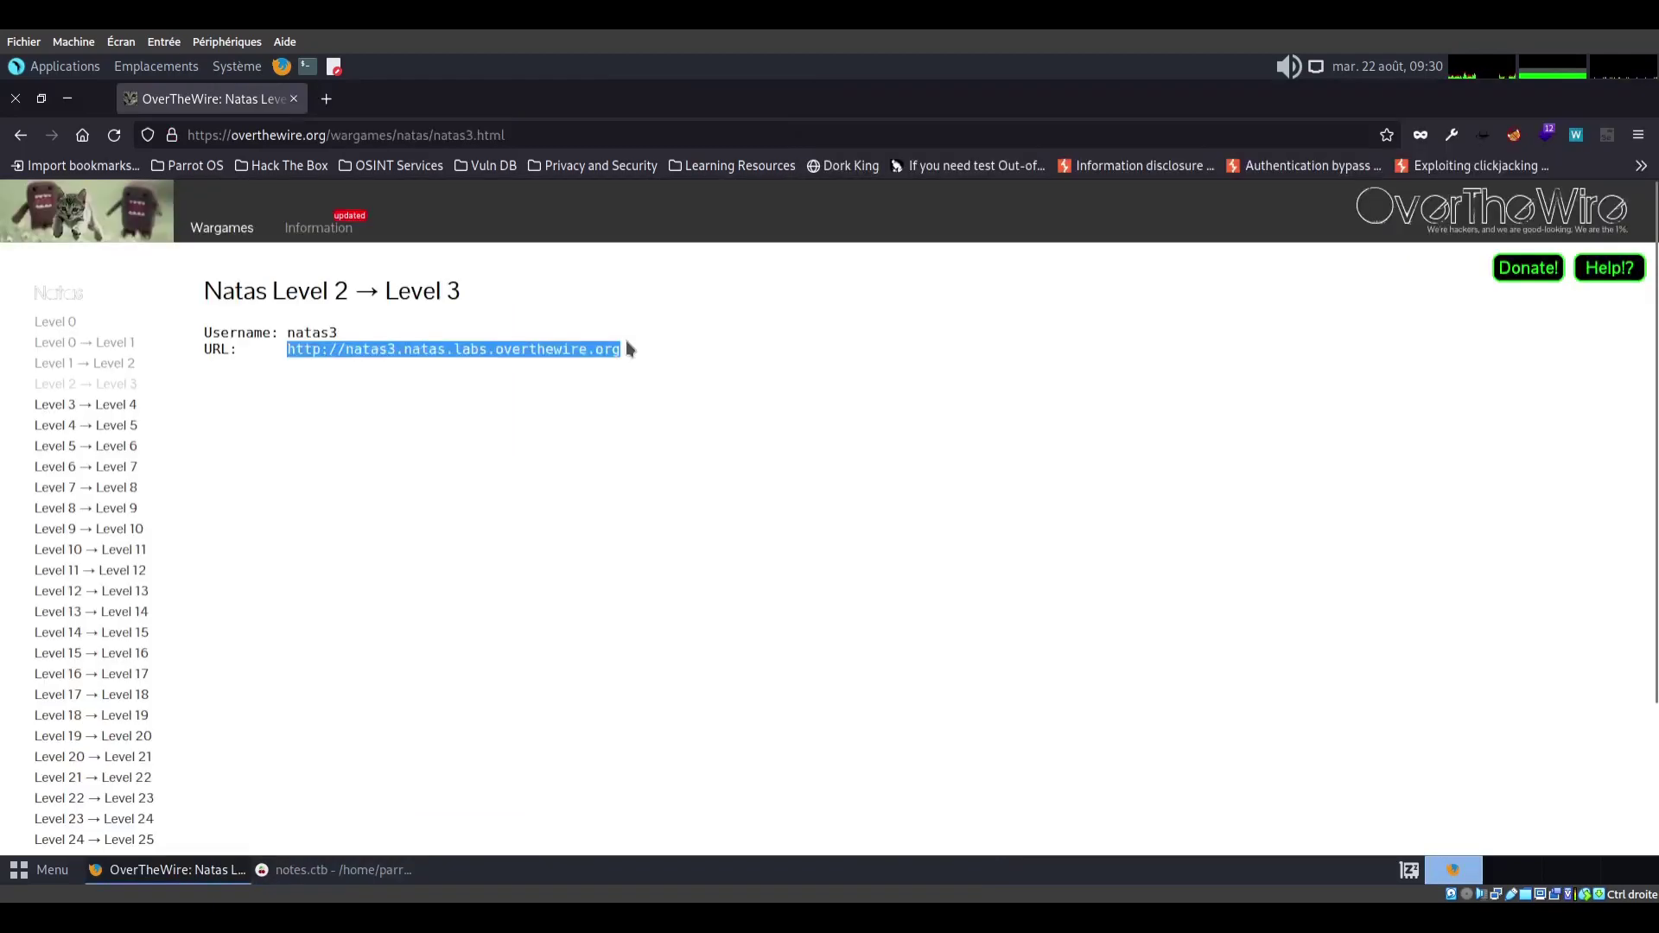
# Open natas3 in a new tab and sign in as natas3 with the password from the notes
pyautogui.rightClick(574, 348)
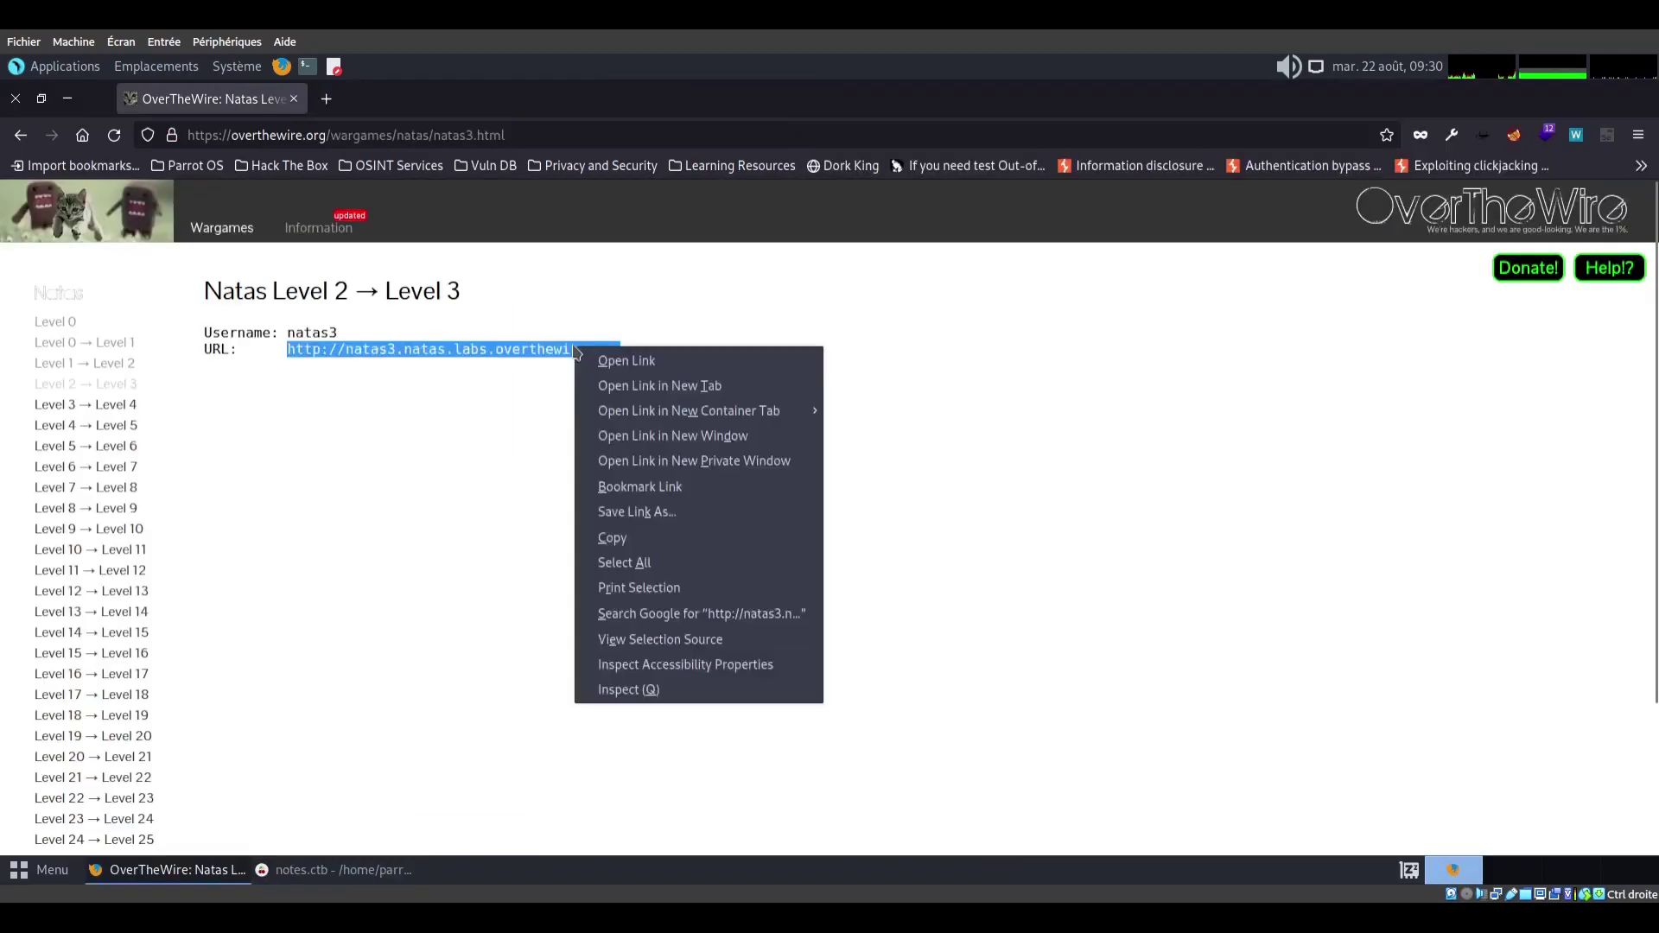
pyautogui.click(682, 390)
pyautogui.write('natas3')
pyautogui.press('Tab')
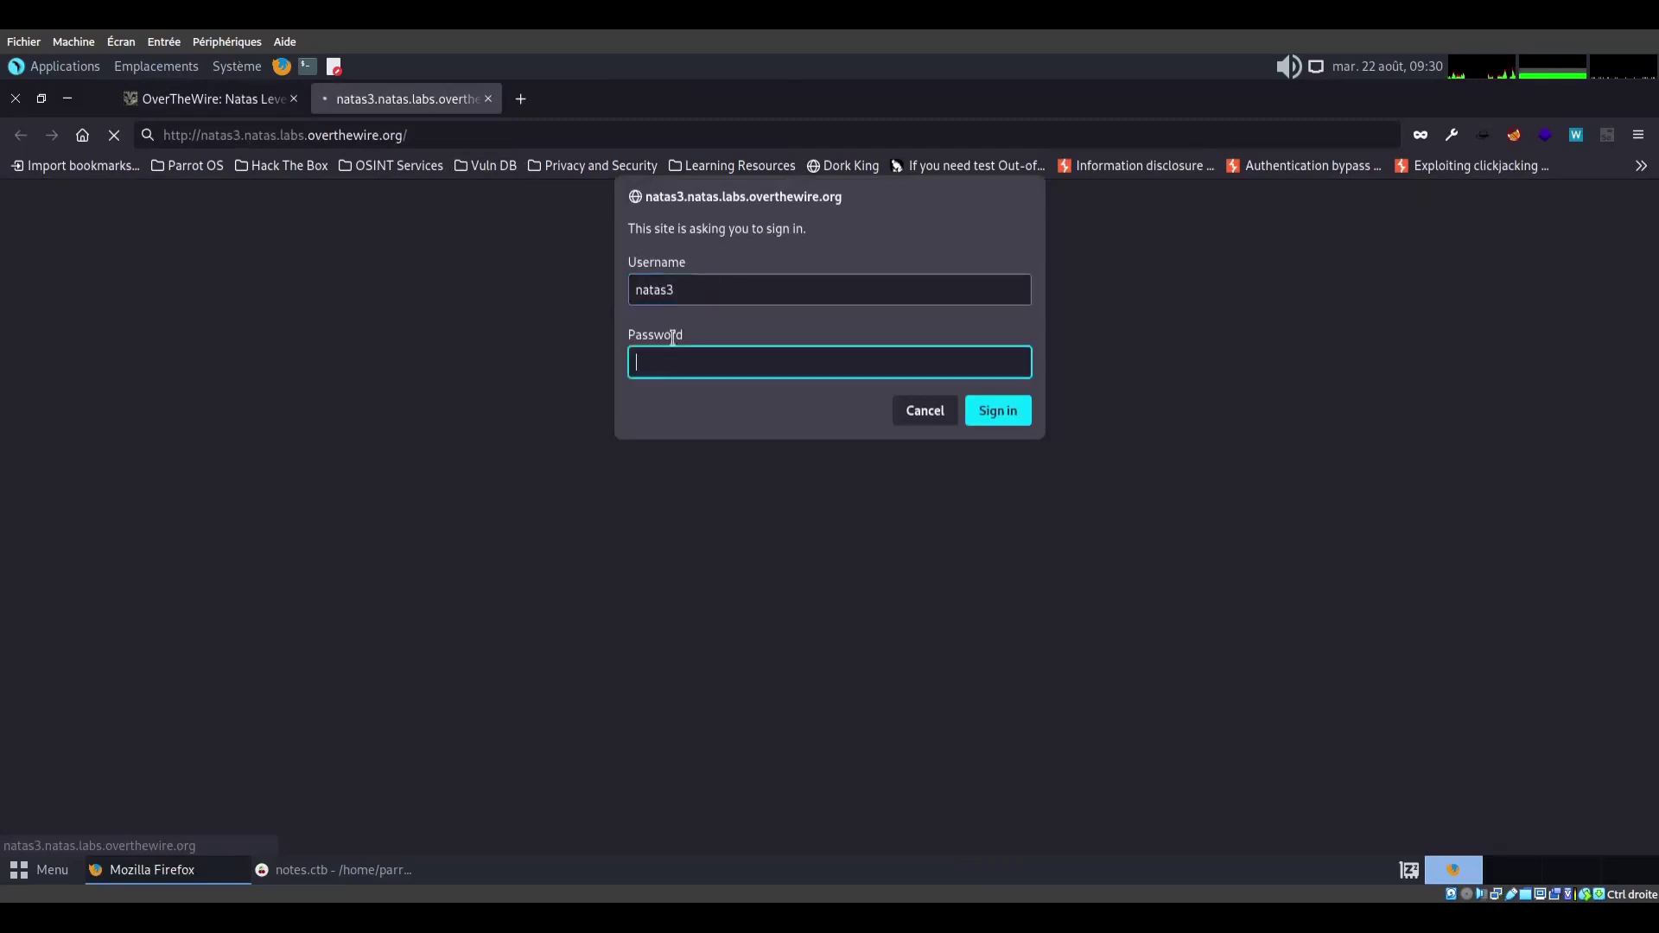
pyautogui.click(350, 869)
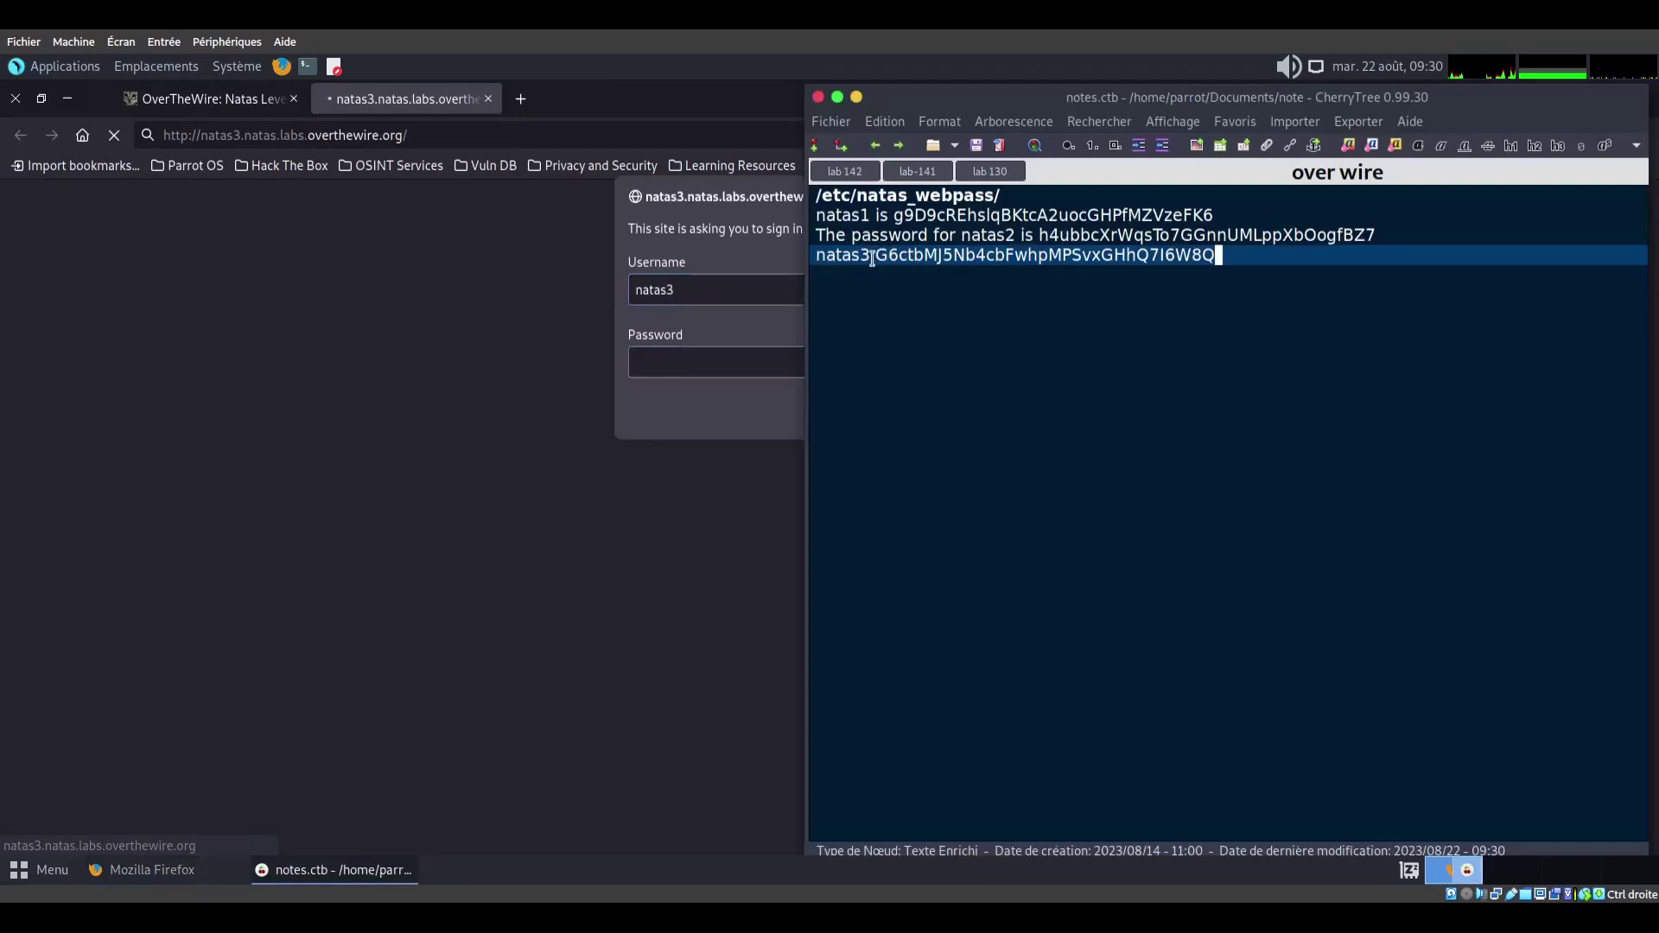
pyautogui.hotkey('ctrl', 'c')
pyautogui.hotkey('alt', 'Tab')
pyautogui.hotkey('ctrl', 'v')
pyautogui.click(995, 410)
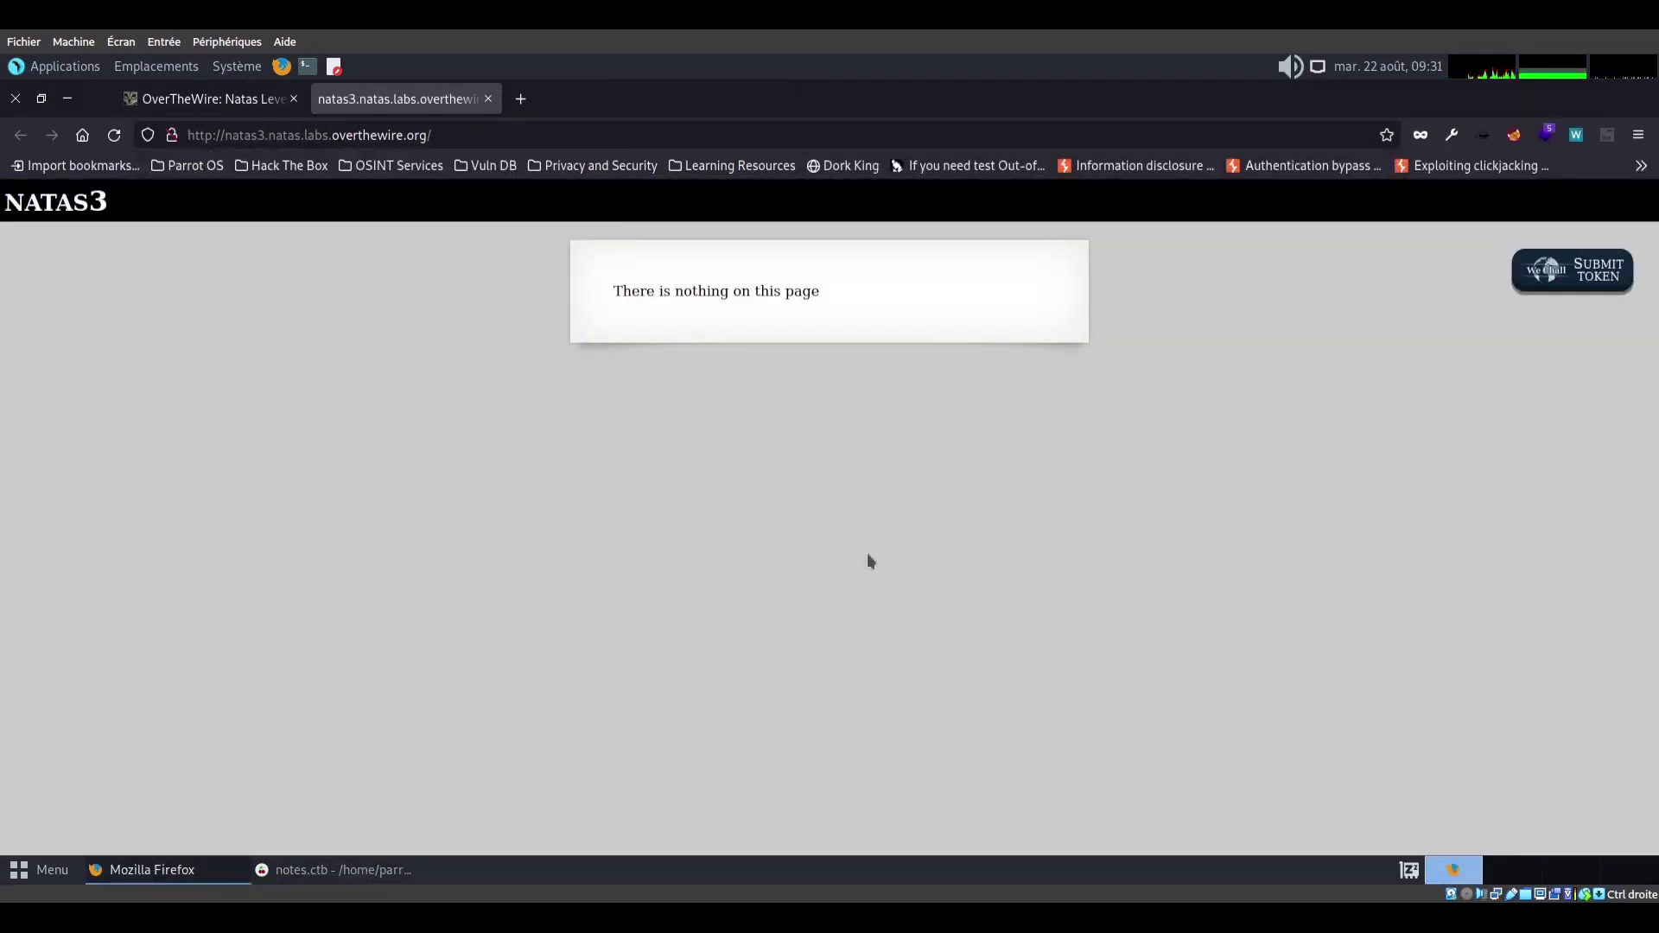
pyautogui.rightClick(448, 491)
pyautogui.click(576, 622)
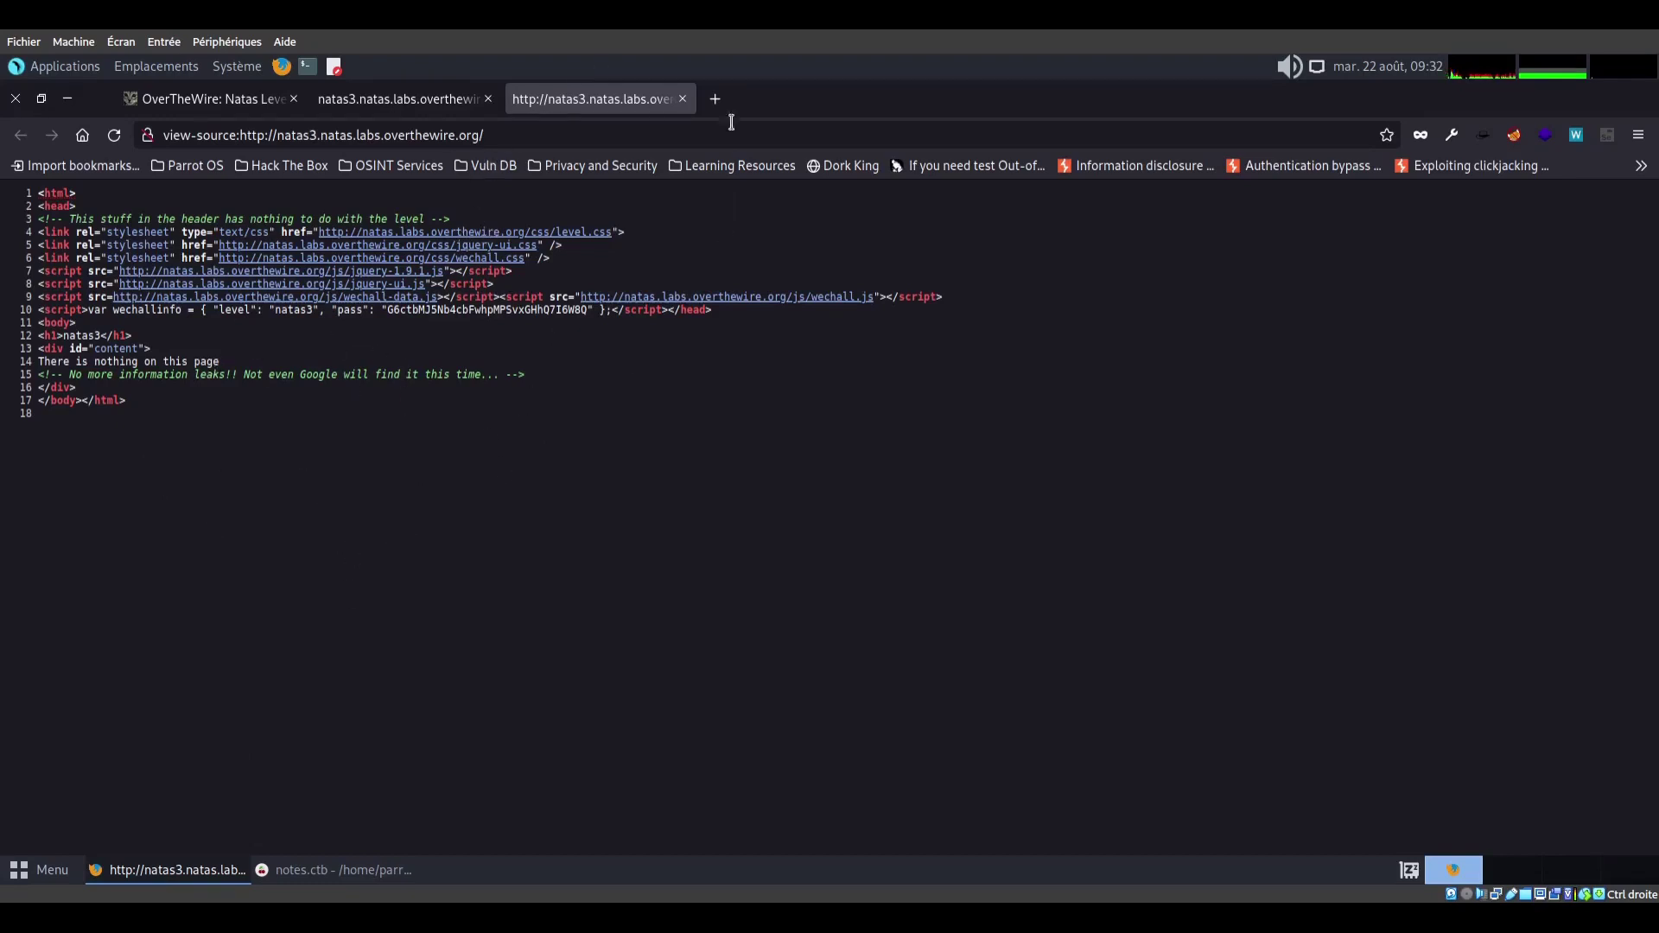
pyautogui.hotkey('ctrl', 'w')
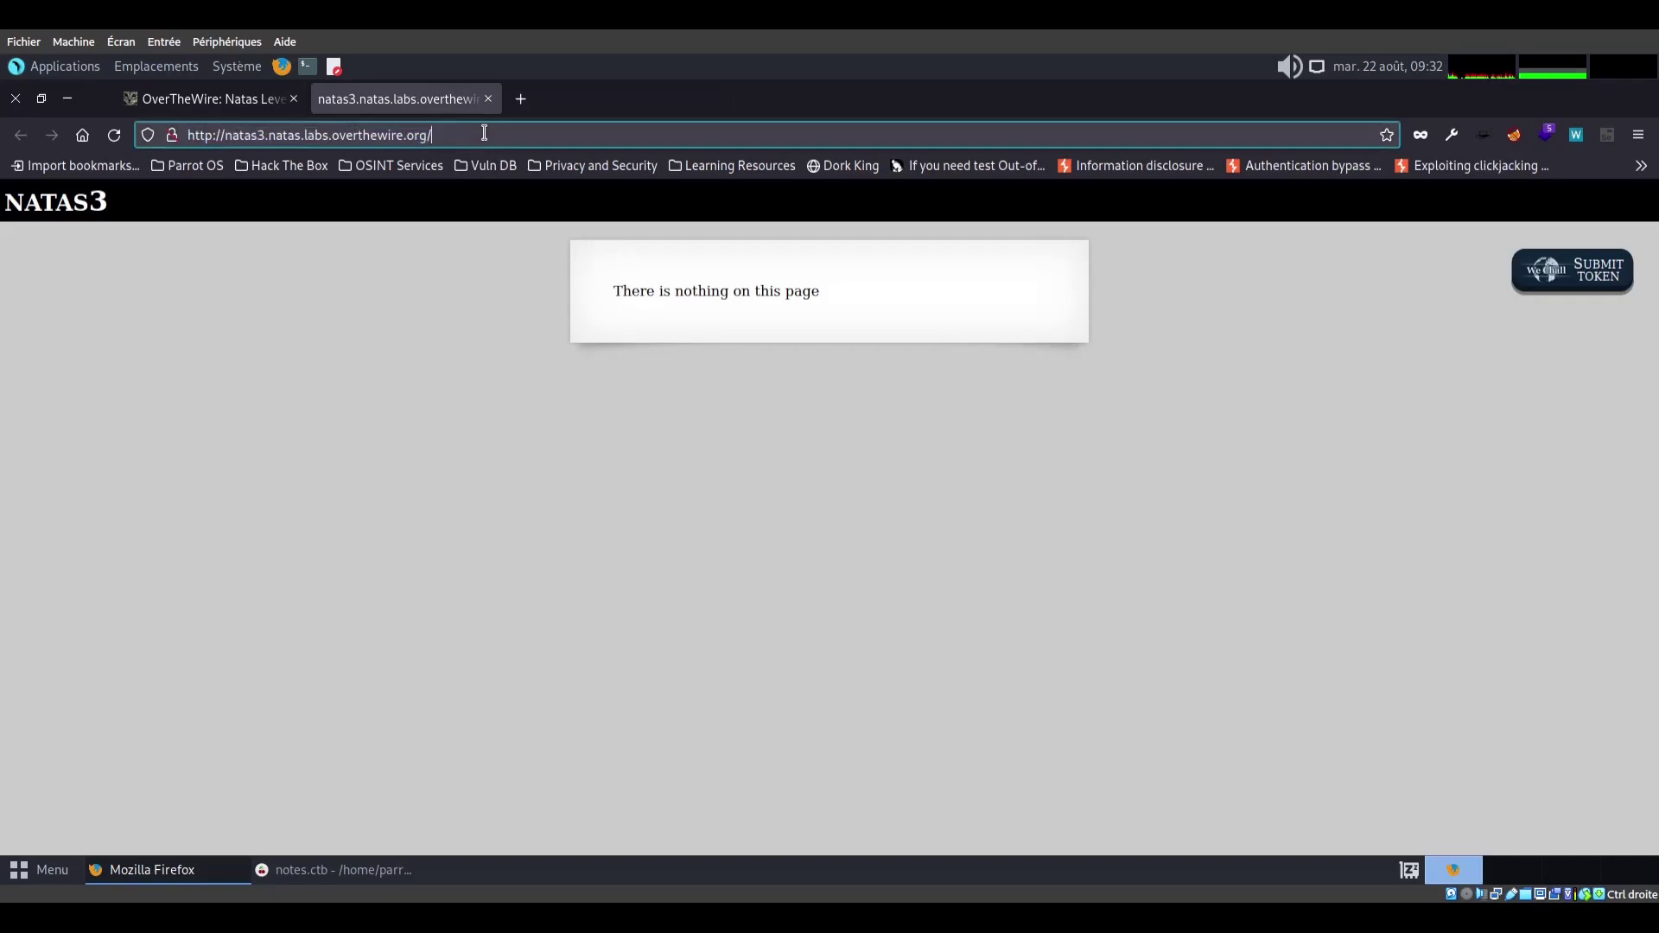
# Read the site's robots.txt, then browse to /s3cr3t/ and open its users.txt
pyautogui.write('ro')
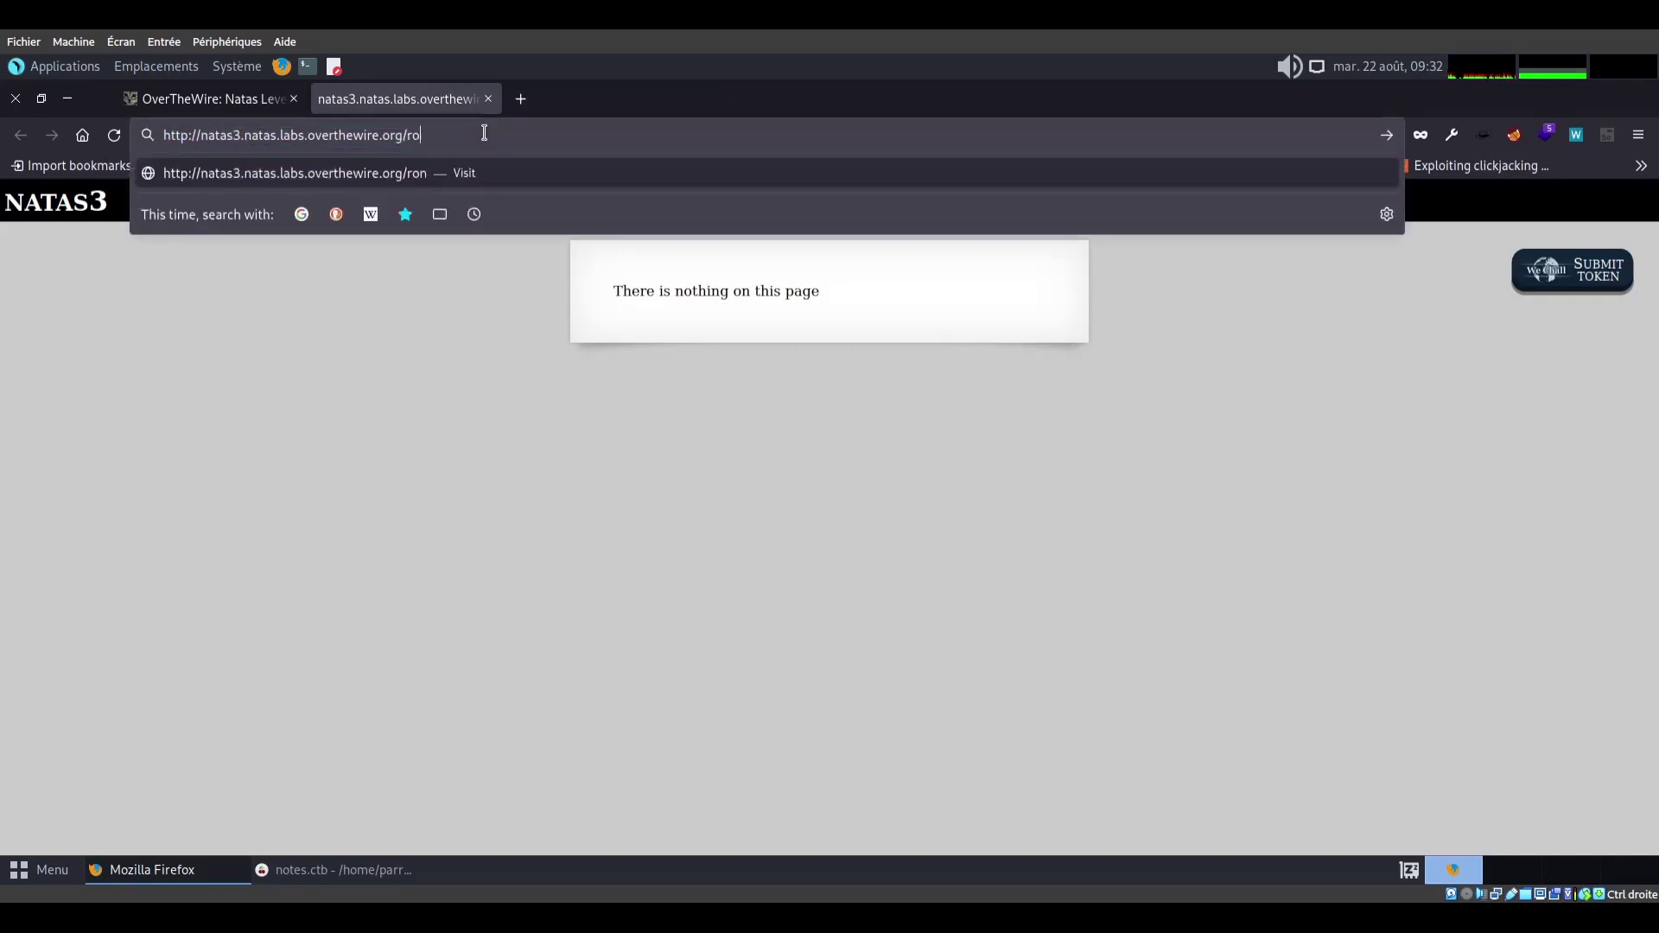
pyautogui.write('nbots.txt')
pyautogui.press('Return')
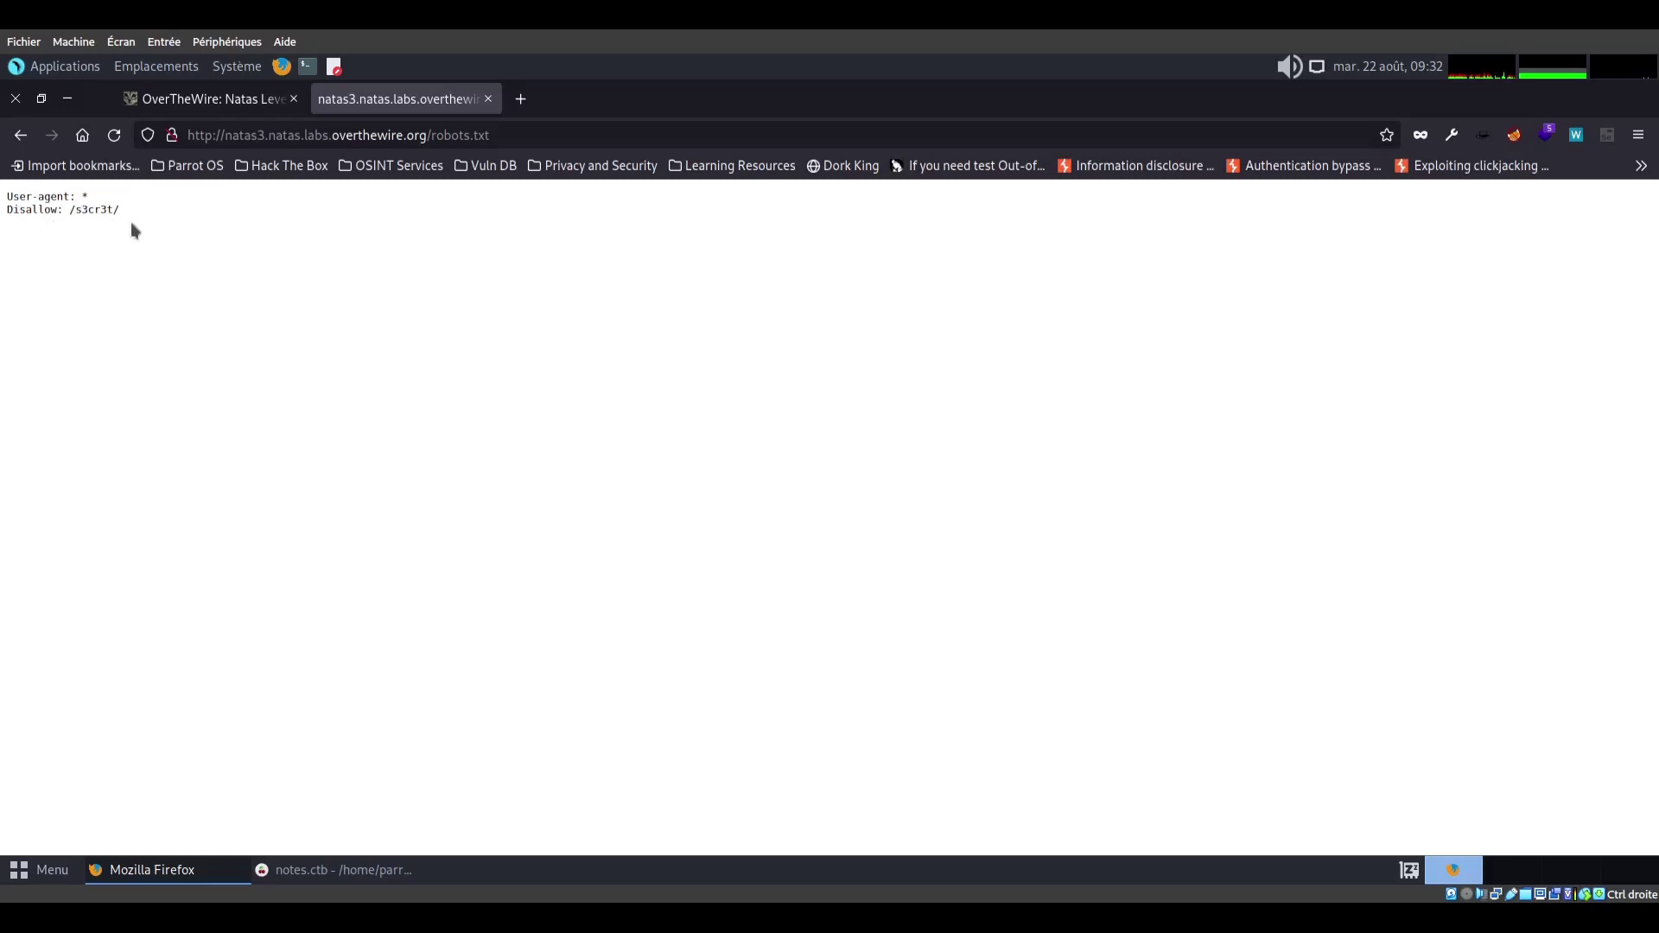
pyautogui.moveTo(439, 135); pyautogui.dragTo(529, 134)
pyautogui.press('BackSpace')
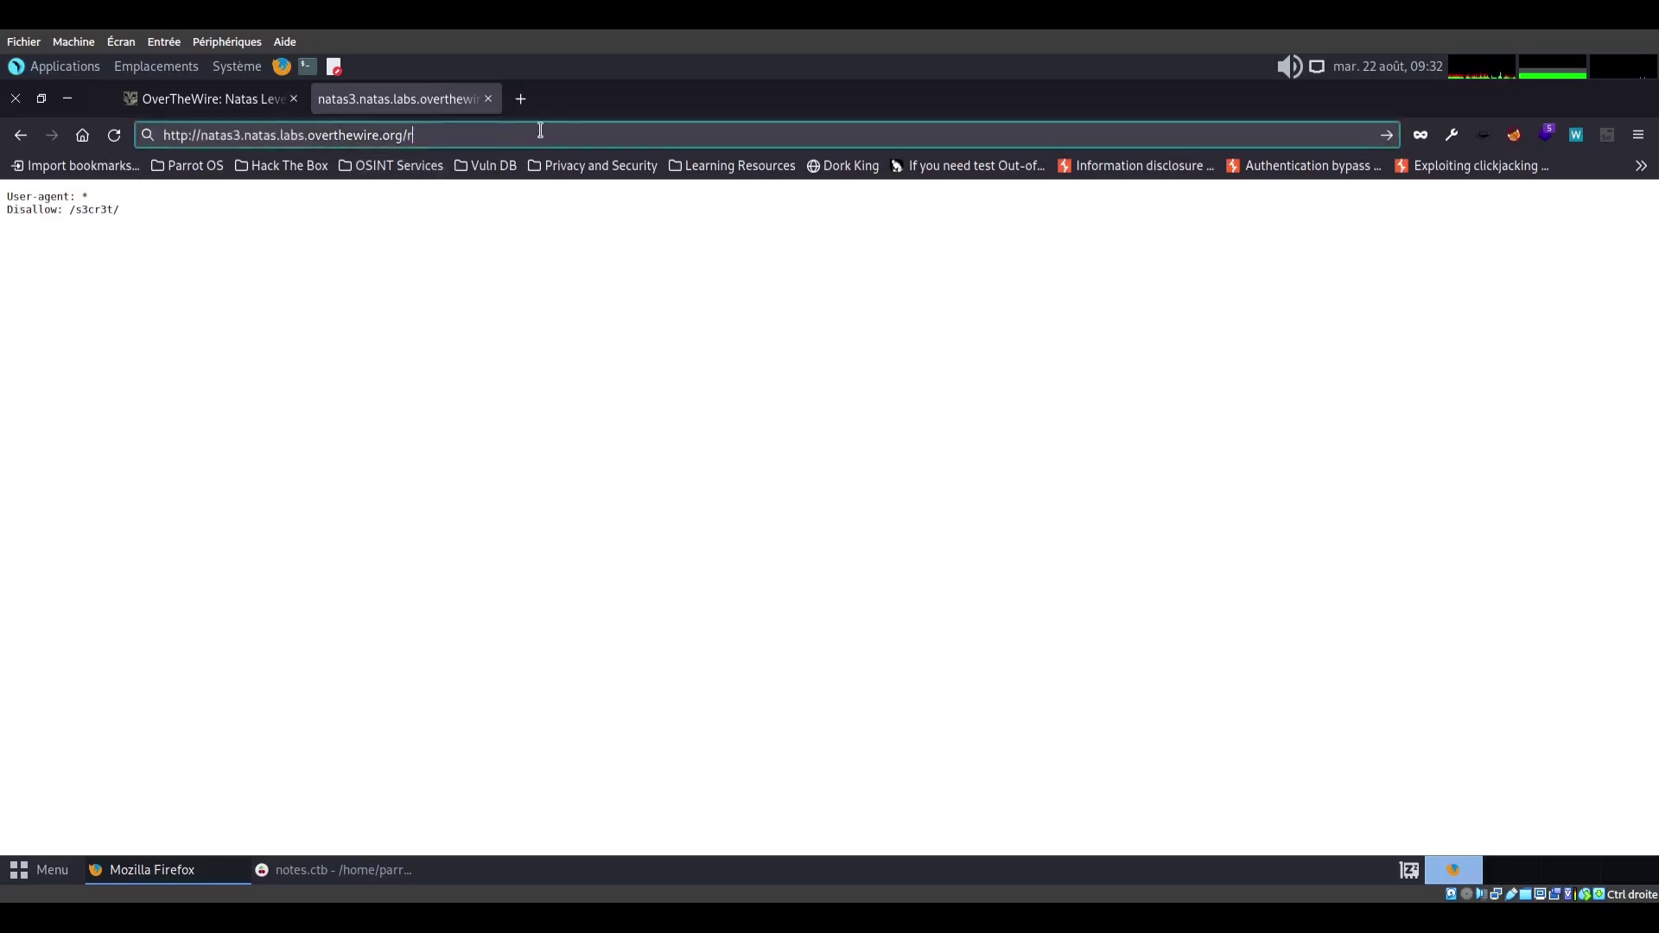
pyautogui.press('BackSpace')
pyautogui.write('s3cr3t/')
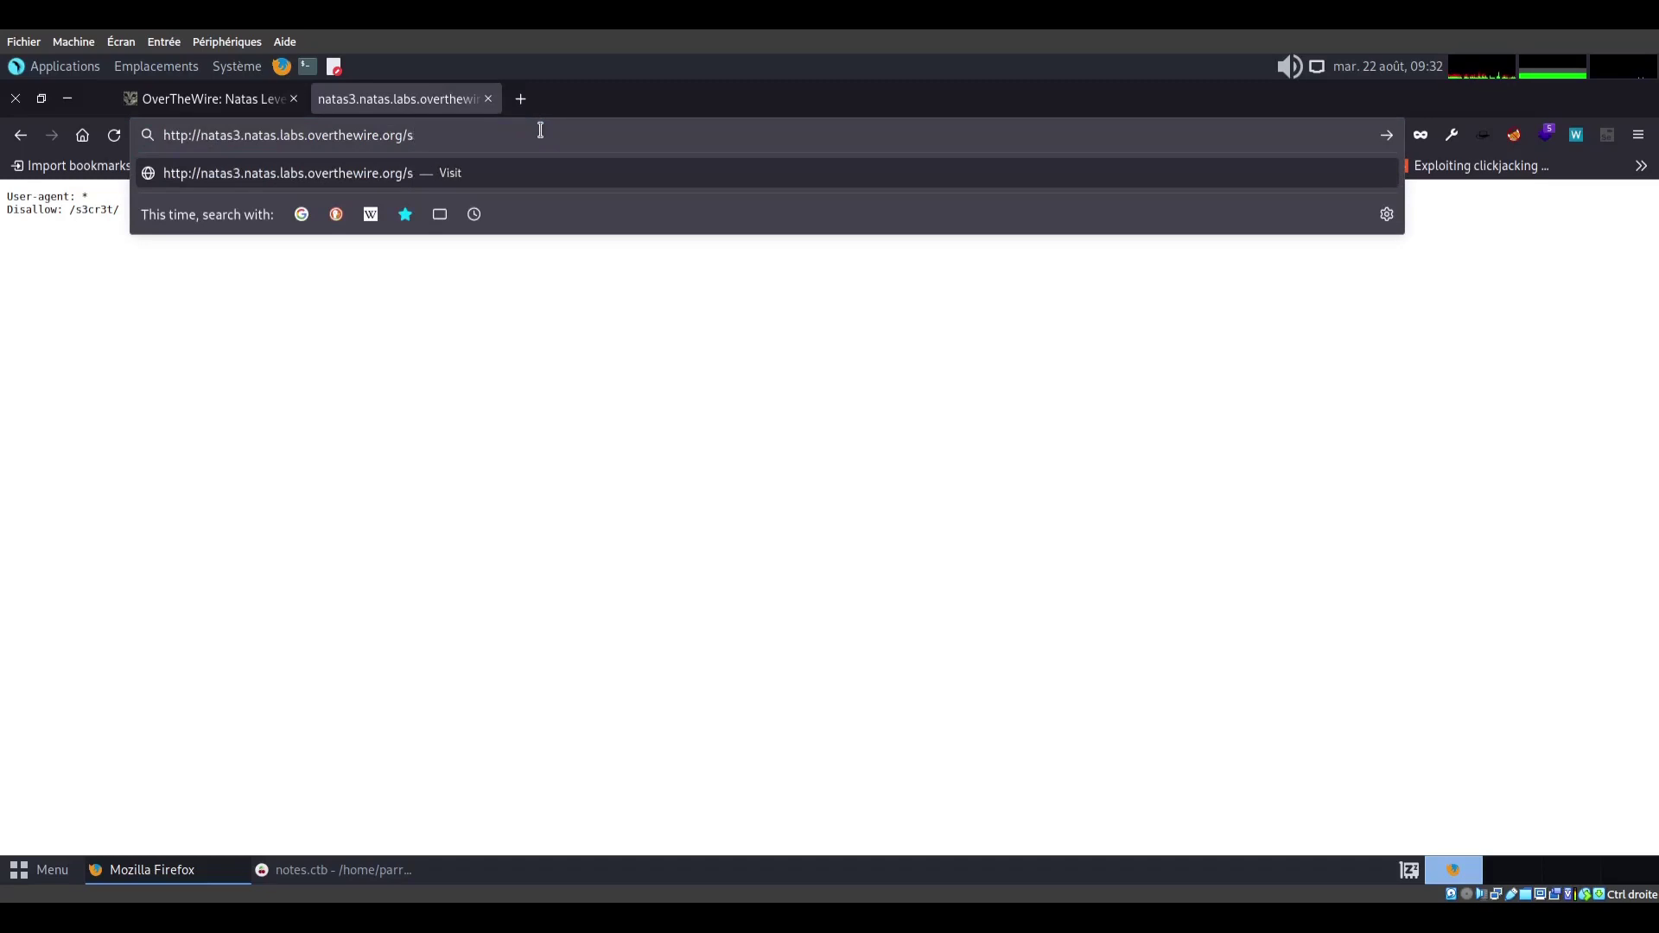
pyautogui.press('Return')
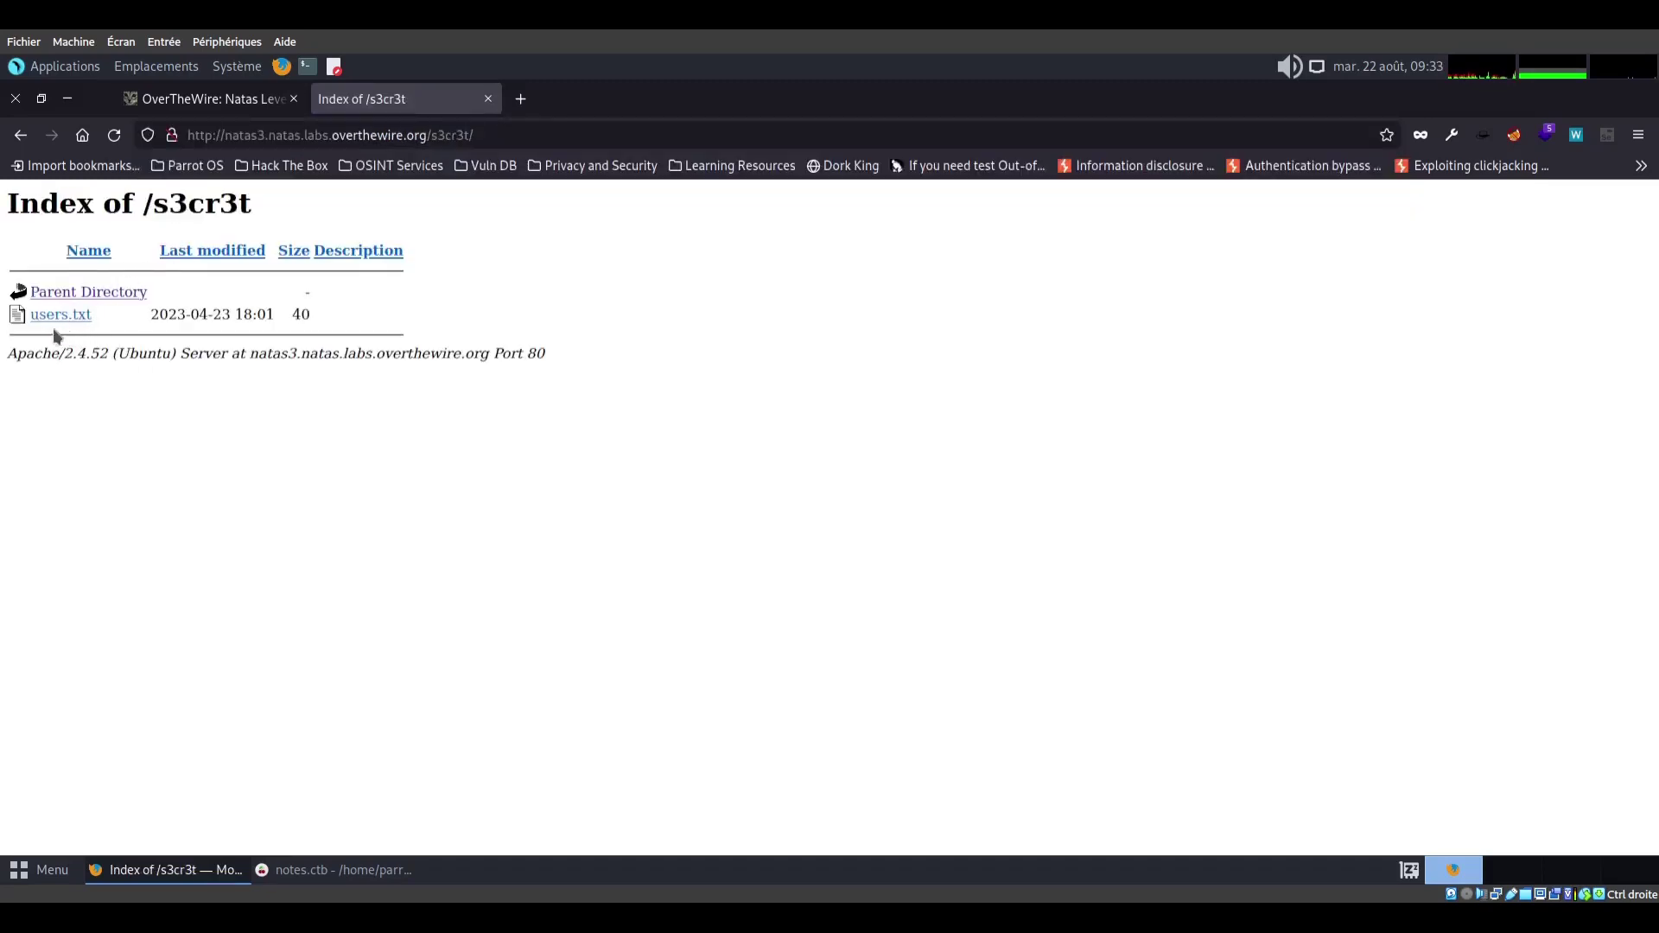
pyautogui.click(59, 316)
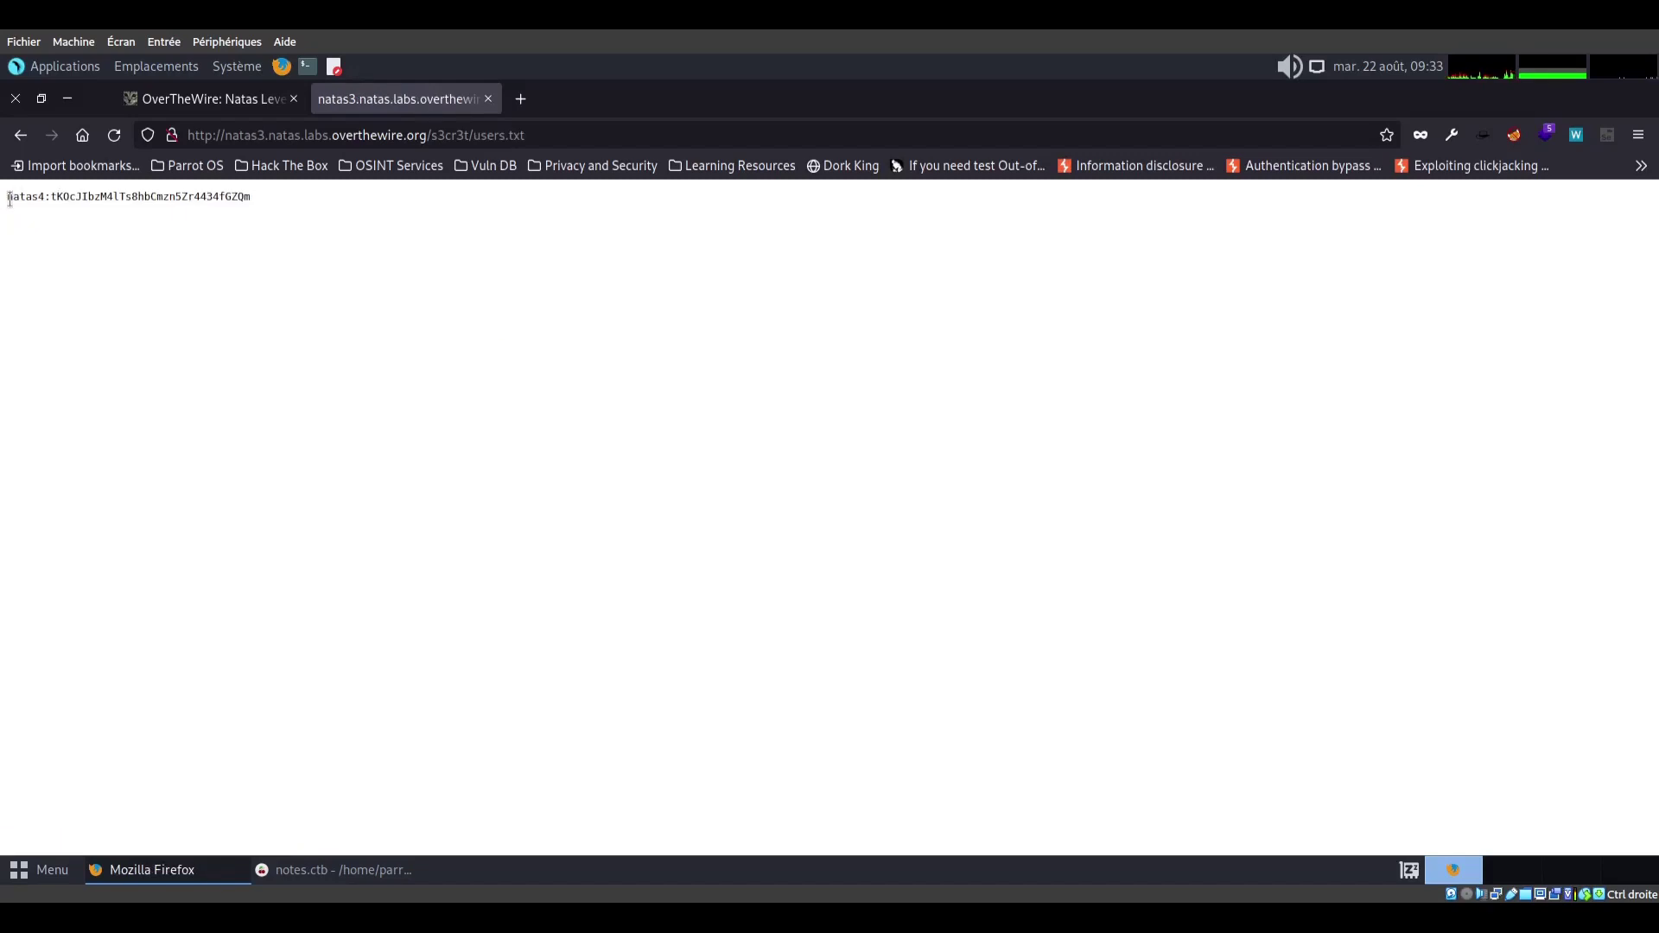
# Copy the natas4 credentials line and paste it on a new line below the natas3 entry
pyautogui.moveTo(8, 197); pyautogui.dragTo(251, 201)
pyautogui.moveTo(289, 878)
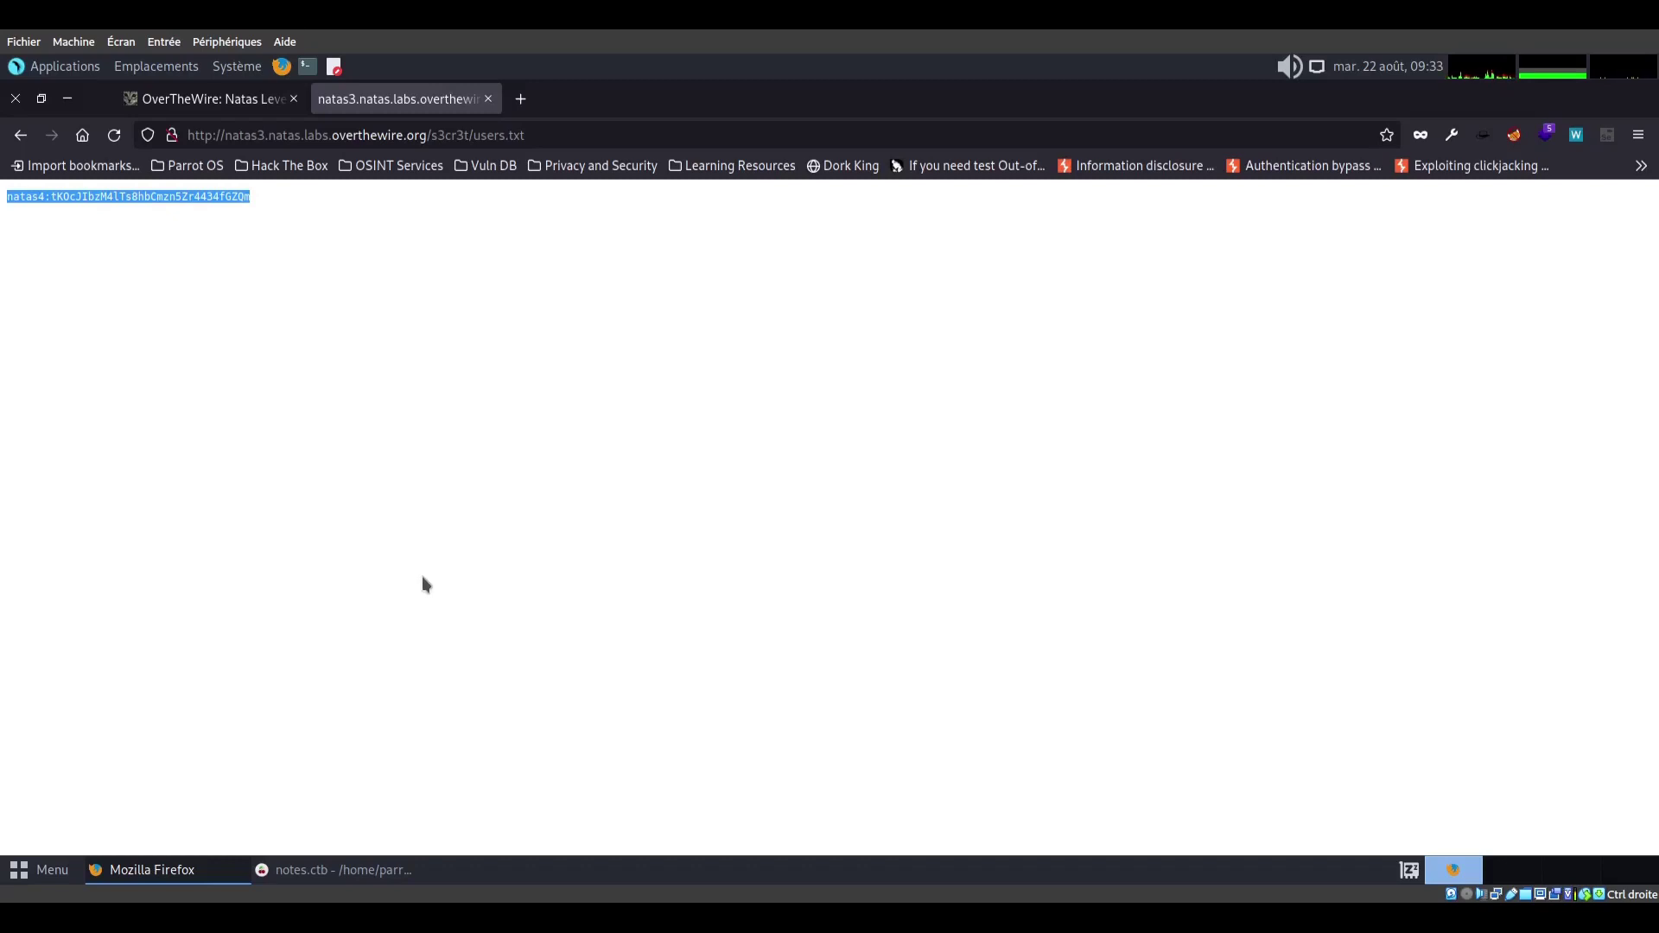
pyautogui.click(291, 880)
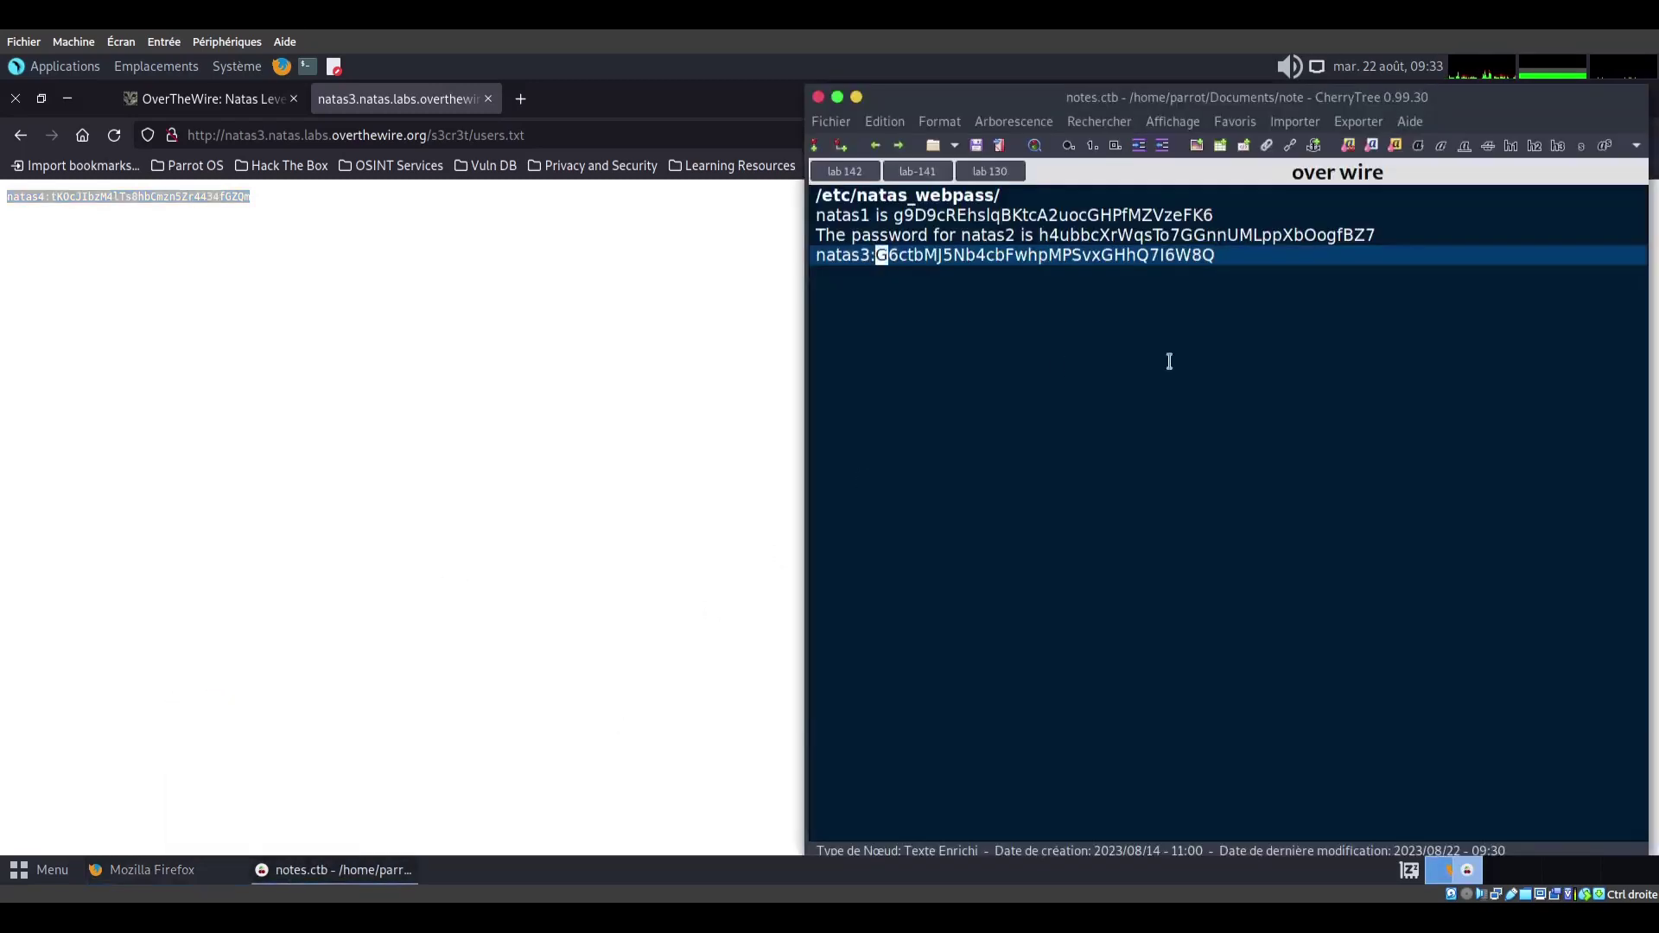
pyautogui.click(1265, 258)
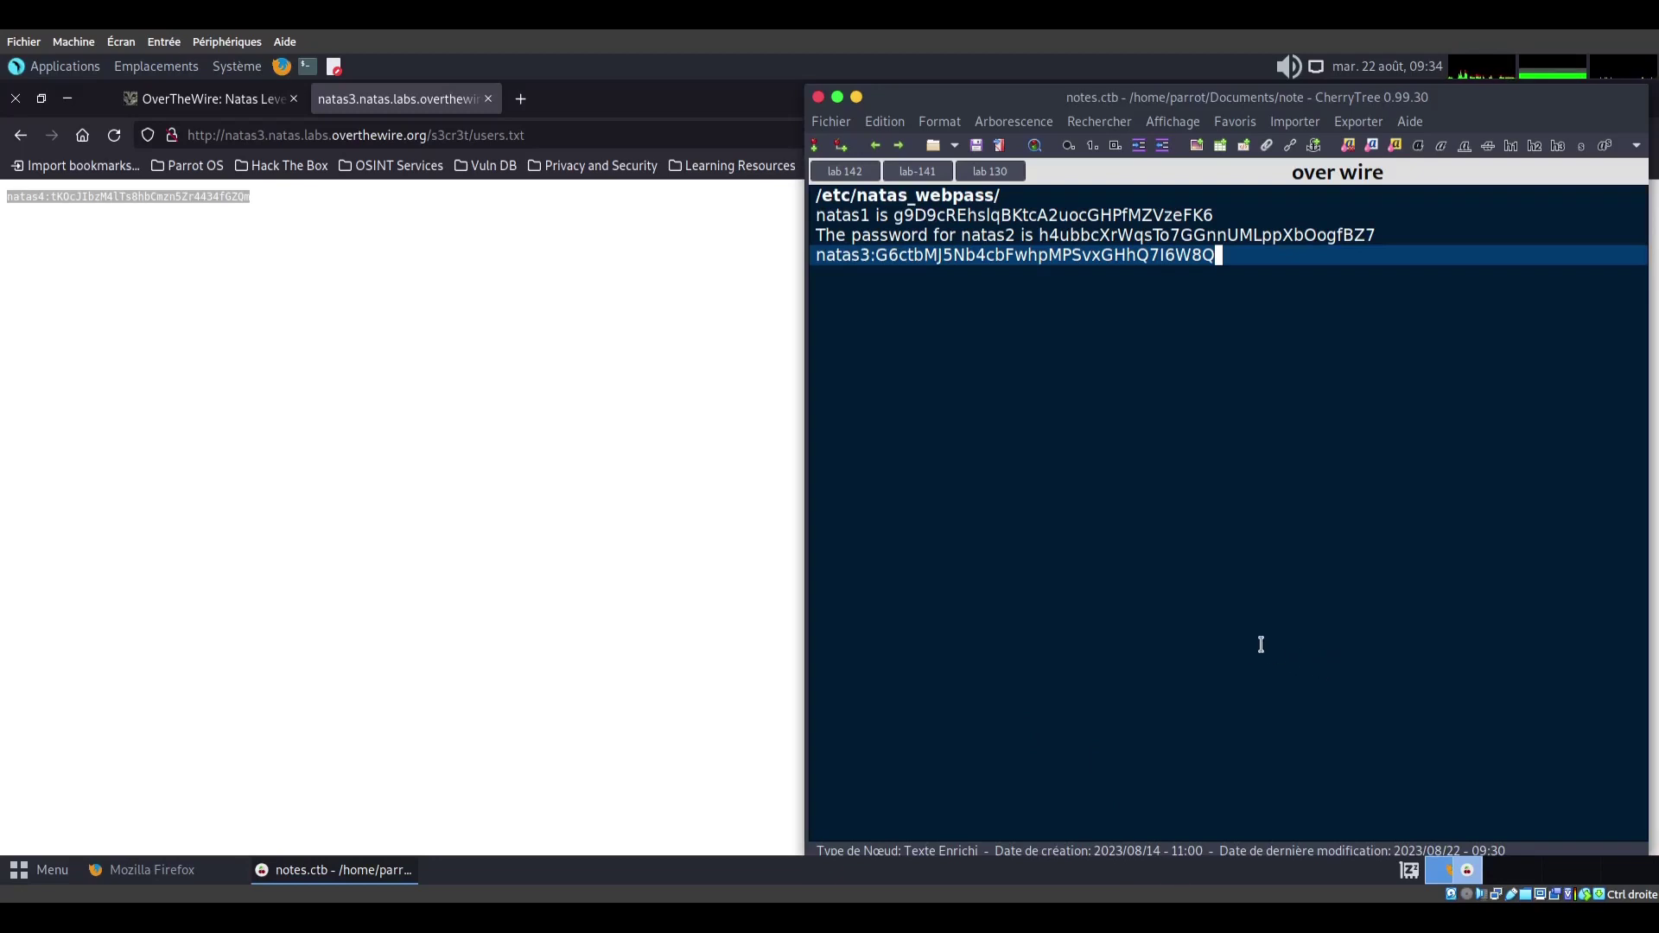
pyautogui.press('Return')
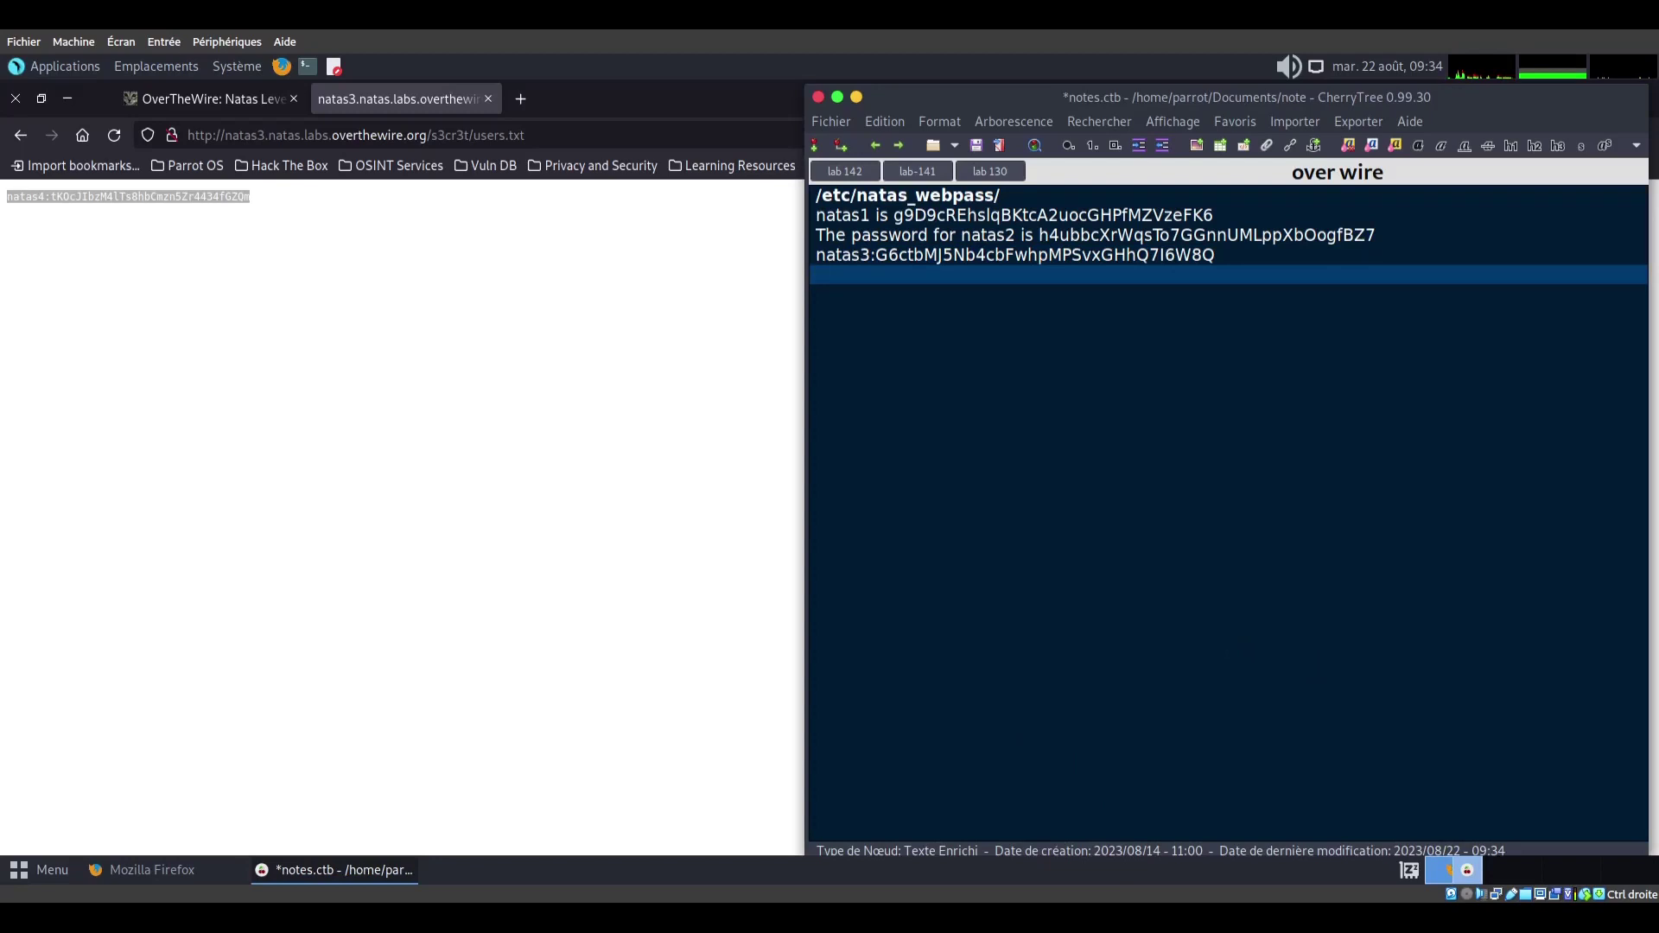
pyautogui.hotkey('ctrl', 'v')
pyautogui.press('Left')
pyautogui.press('Left')
pyautogui.press('Left')
pyautogui.press('Left')
pyautogui.press('Left')
pyautogui.press('Left')
pyautogui.press('Left')
pyautogui.press('Left')
pyautogui.press('Left')
pyautogui.press('Left')
pyautogui.press('Left')
pyautogui.press('Left')
pyautogui.press('Left')
pyautogui.press('Left')
pyautogui.press('Left')
pyautogui.press('Left')
pyautogui.press('Left')
pyautogui.press('Left')
pyautogui.press('Left')
pyautogui.press('Left')
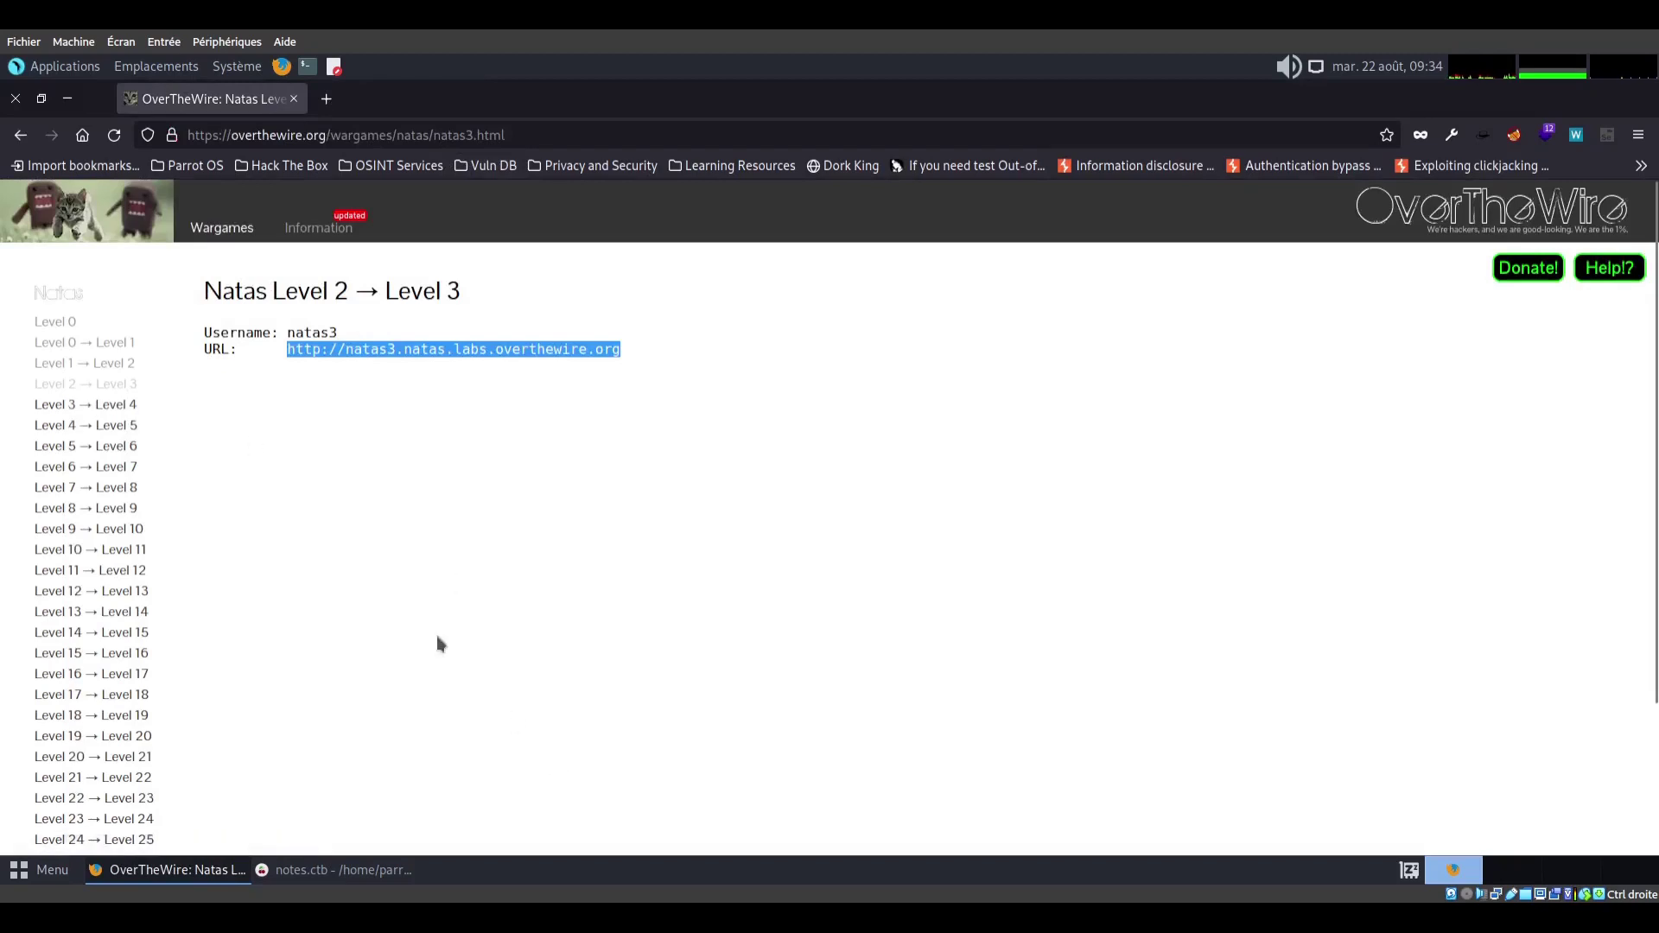
# Open the natas4 site from the Level 3 → Level 4 page and enter username natas4
pyautogui.click(121, 406)
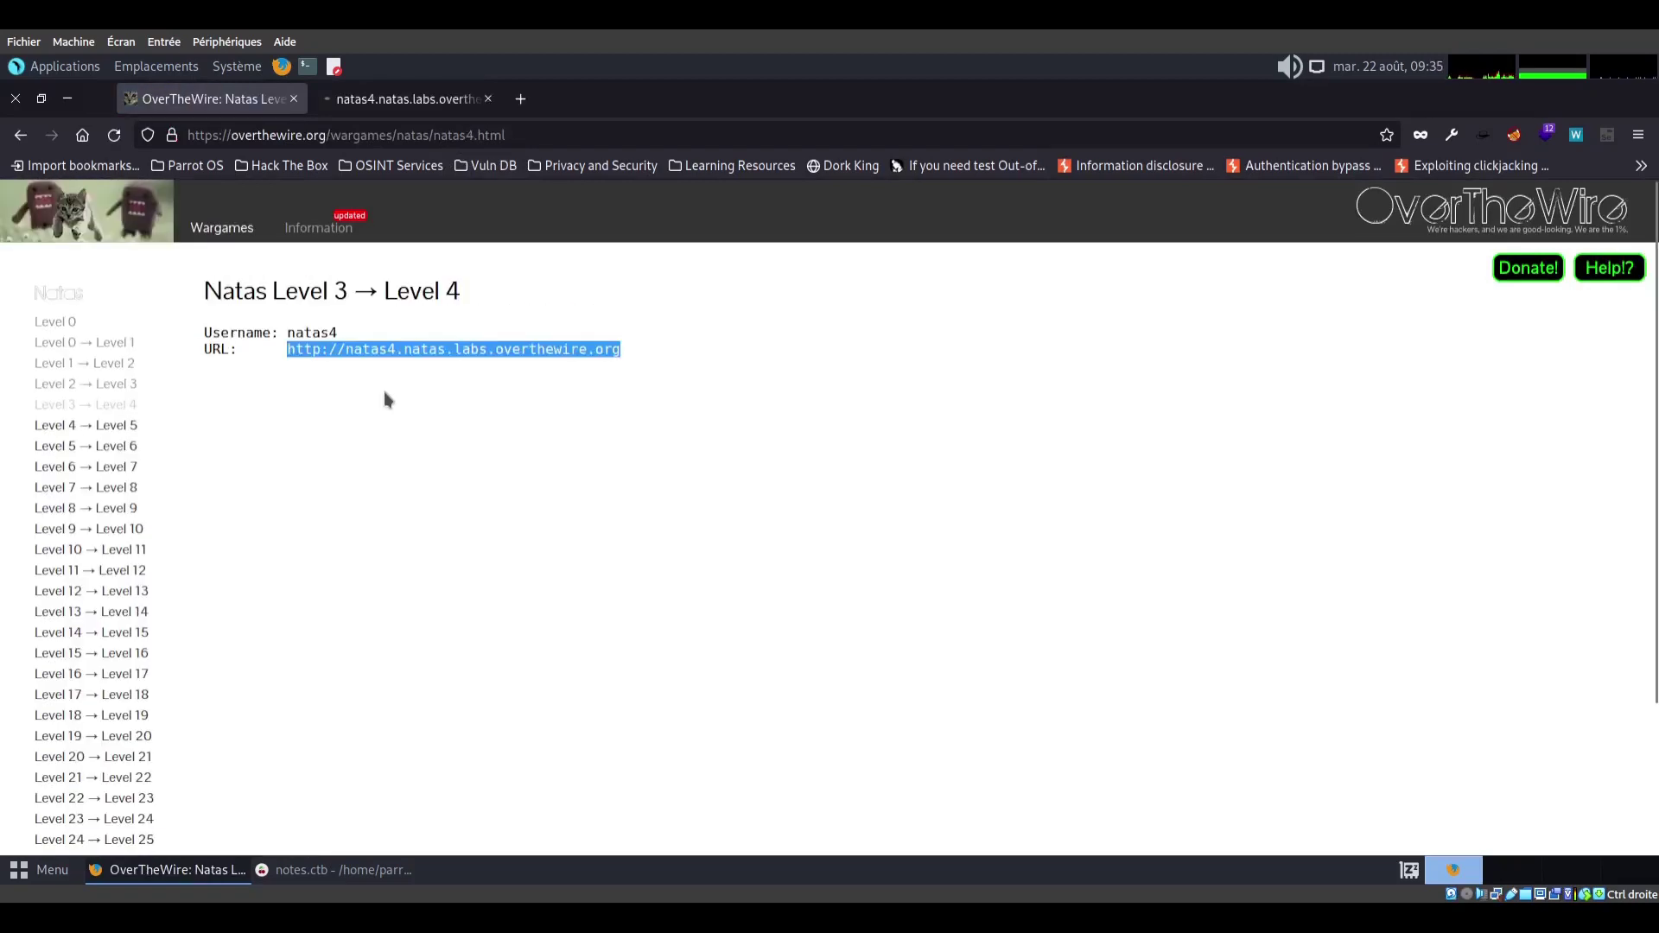
pyautogui.click(410, 105)
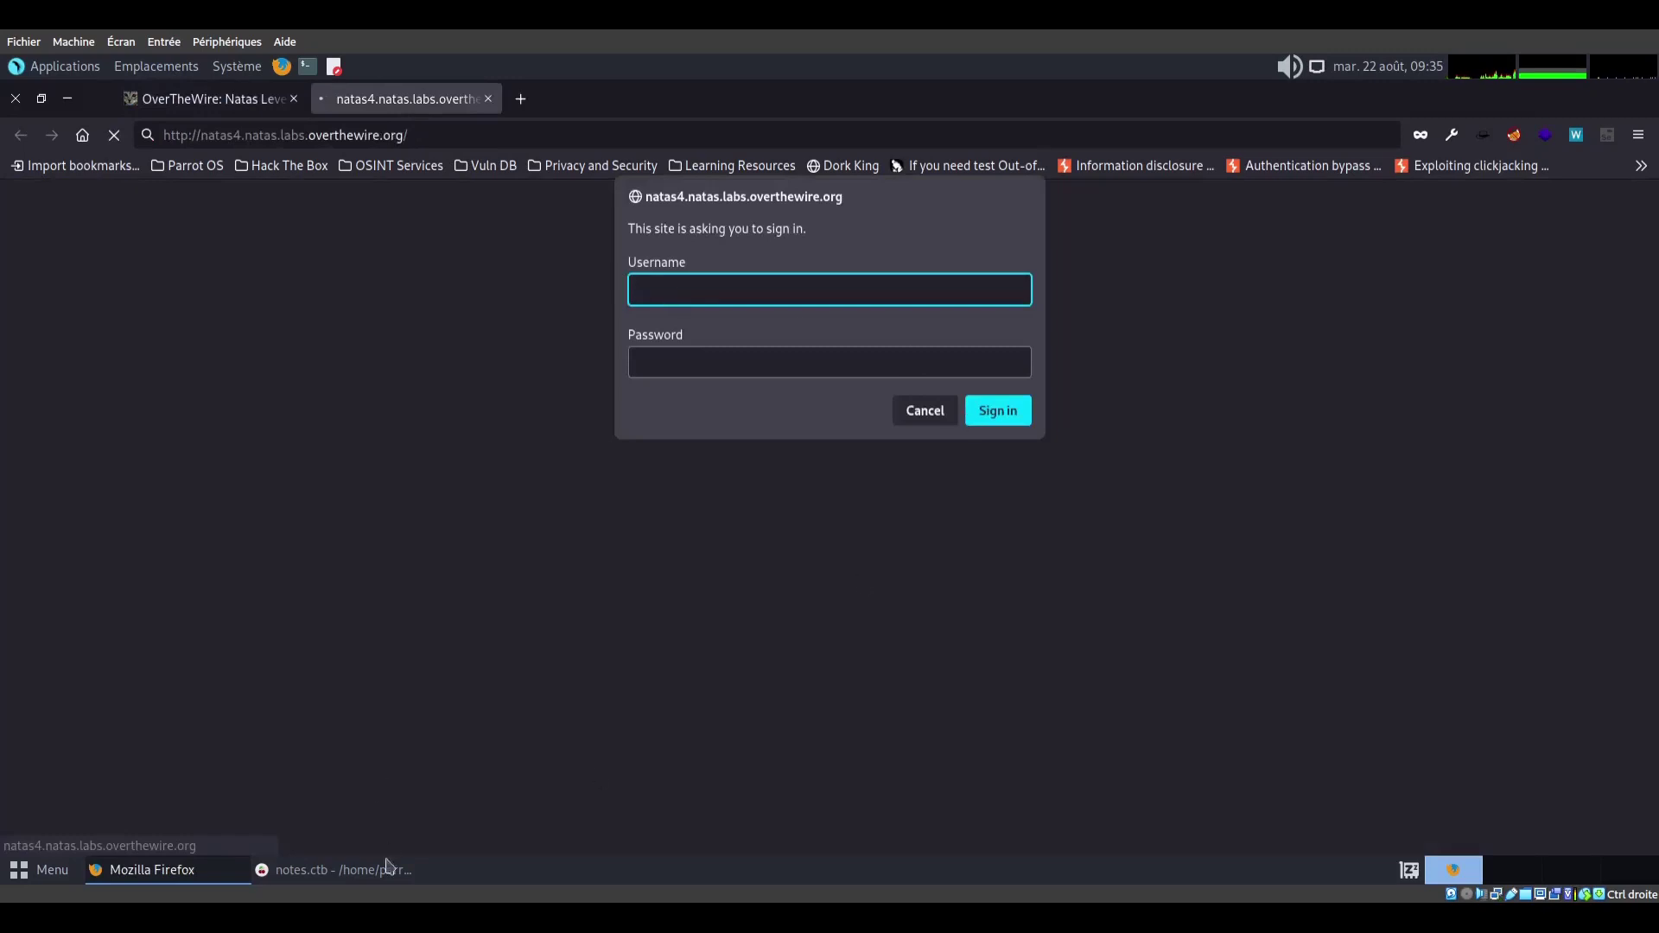
pyautogui.write('natas4')
pyautogui.press('Tab')
# Copy the natas4 password from the notes, paste it, sign in and dismiss the save-login prompt
pyautogui.click(333, 869)
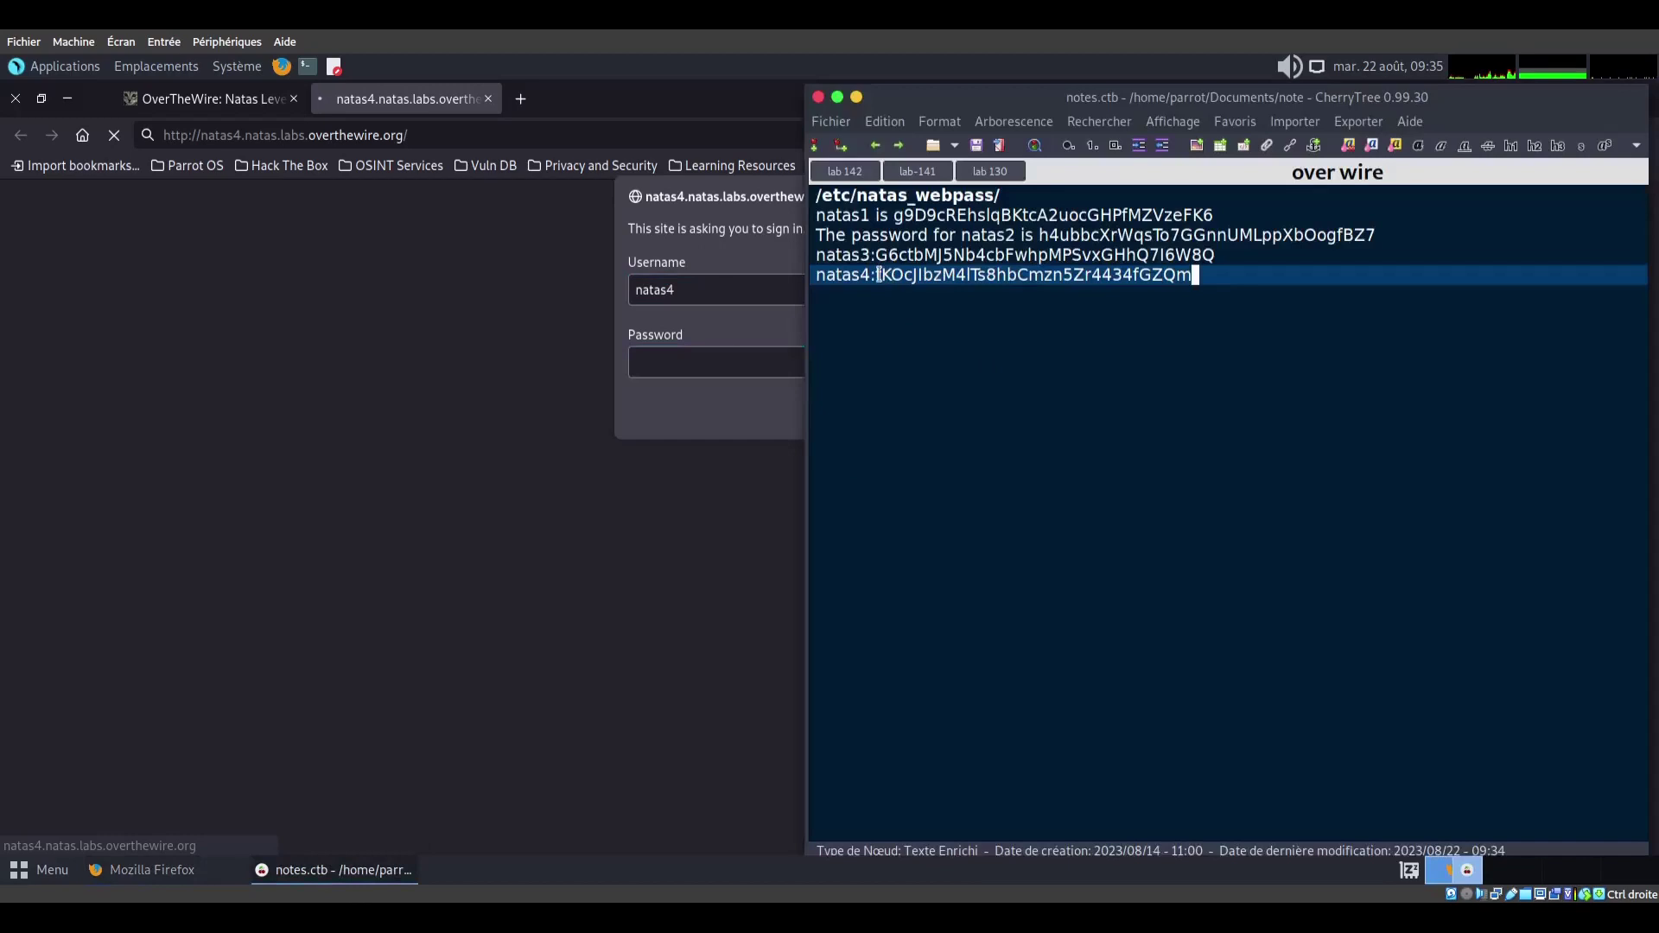
pyautogui.doubleClick(881, 275)
pyautogui.rightClick(1206, 292)
pyautogui.click(1234, 338)
pyautogui.click(730, 372)
pyautogui.hotkey('ctrl', 'v')
pyautogui.click(1007, 413)
pyautogui.click(537, 369)
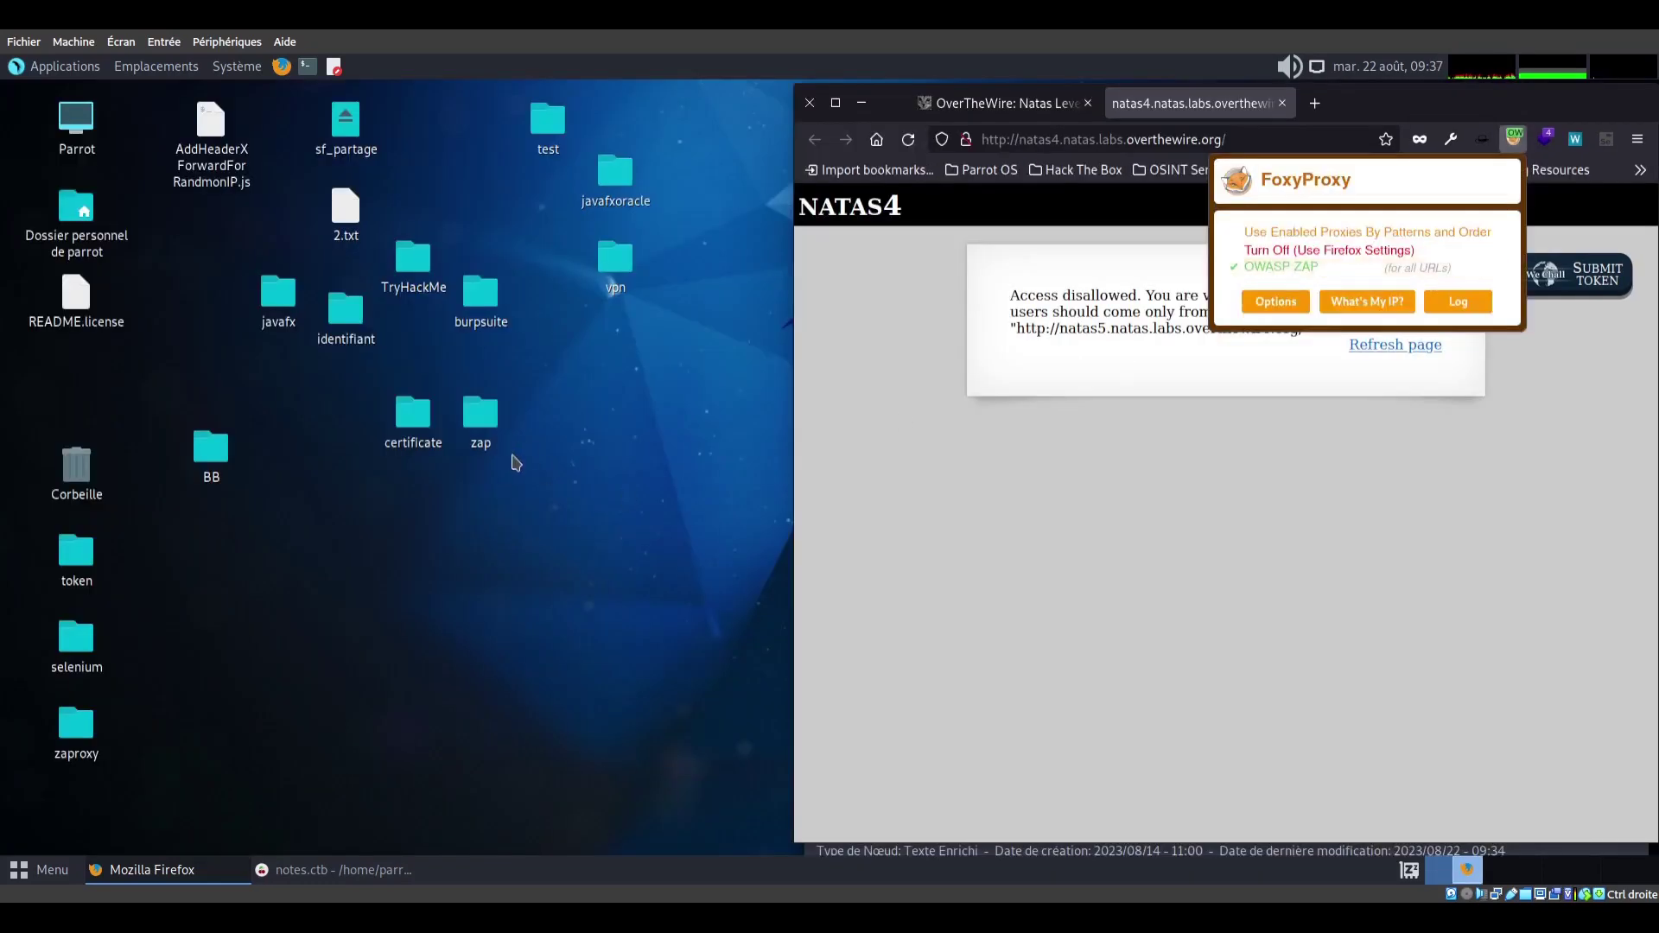
# Launch OWASP ZAP and position and narrow its window beside Firefox
pyautogui.click(511, 454)
pyautogui.click(50, 873)
pyautogui.write('zap')
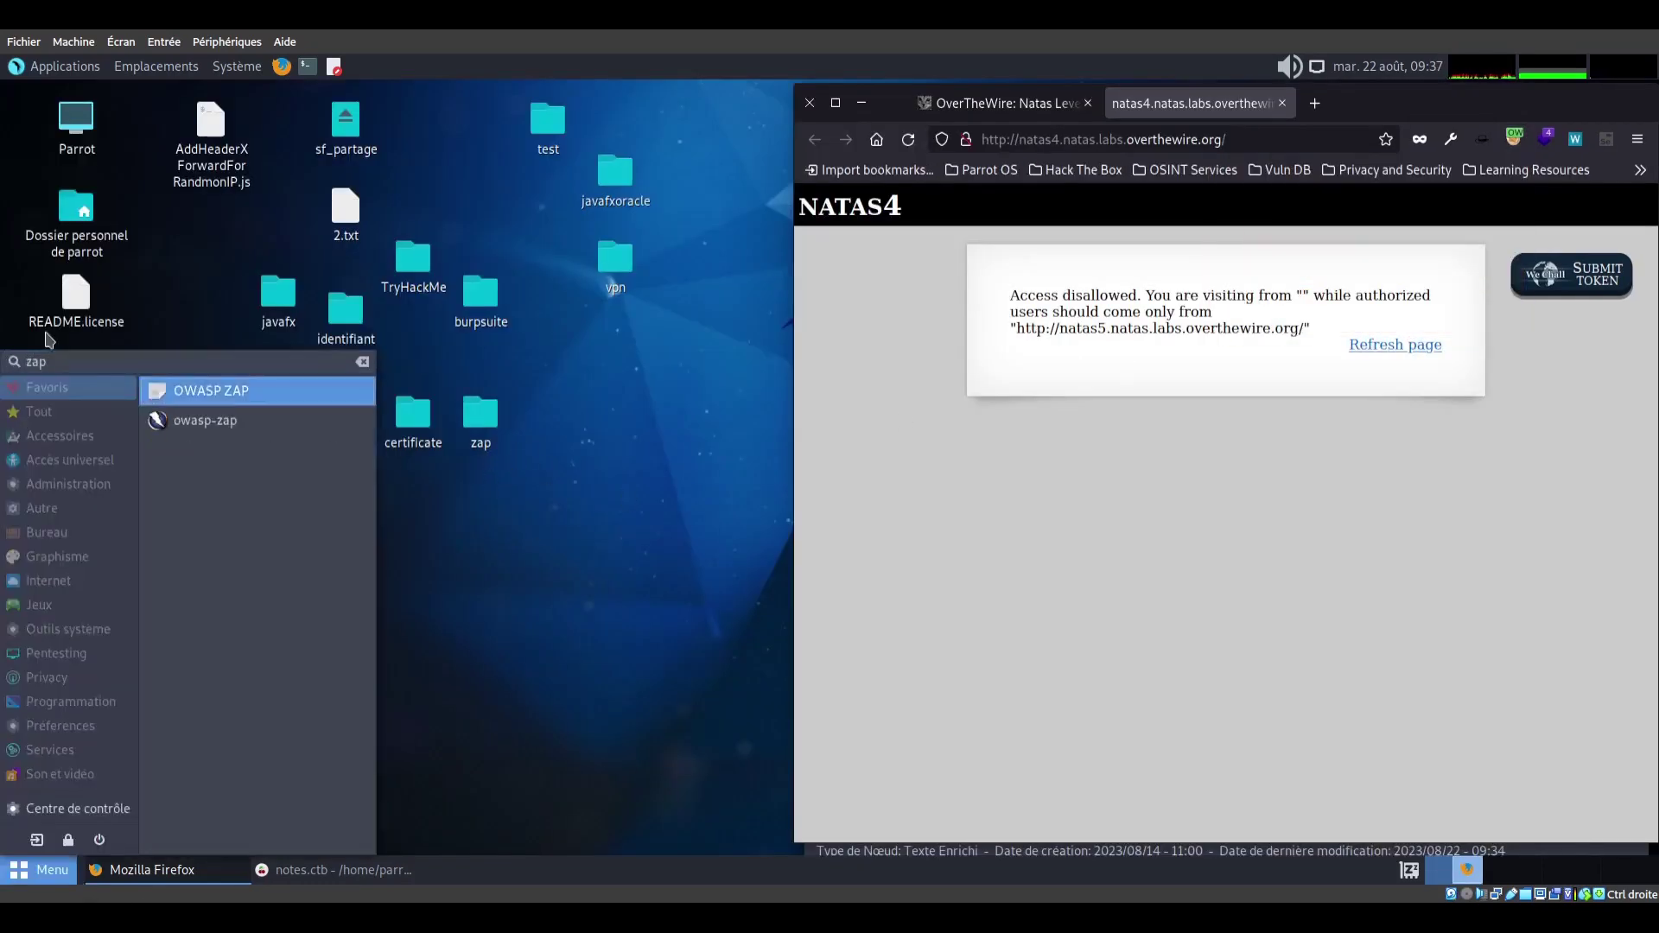
pyautogui.press('Return')
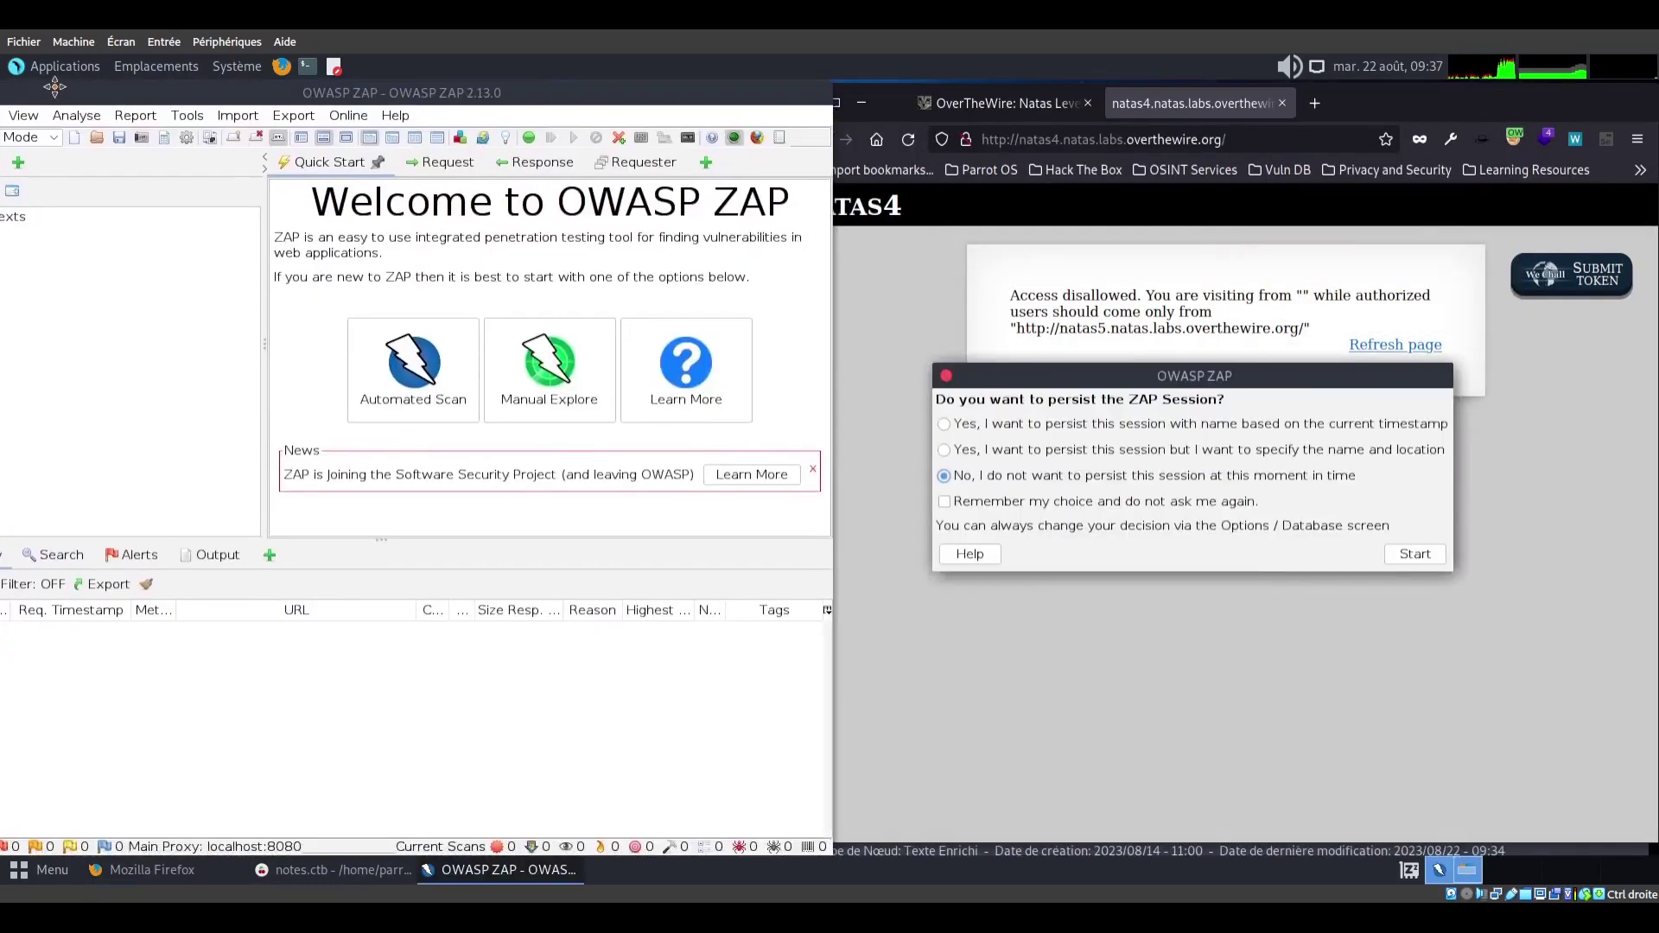
pyautogui.moveTo(55, 86); pyautogui.dragTo(125, 114)
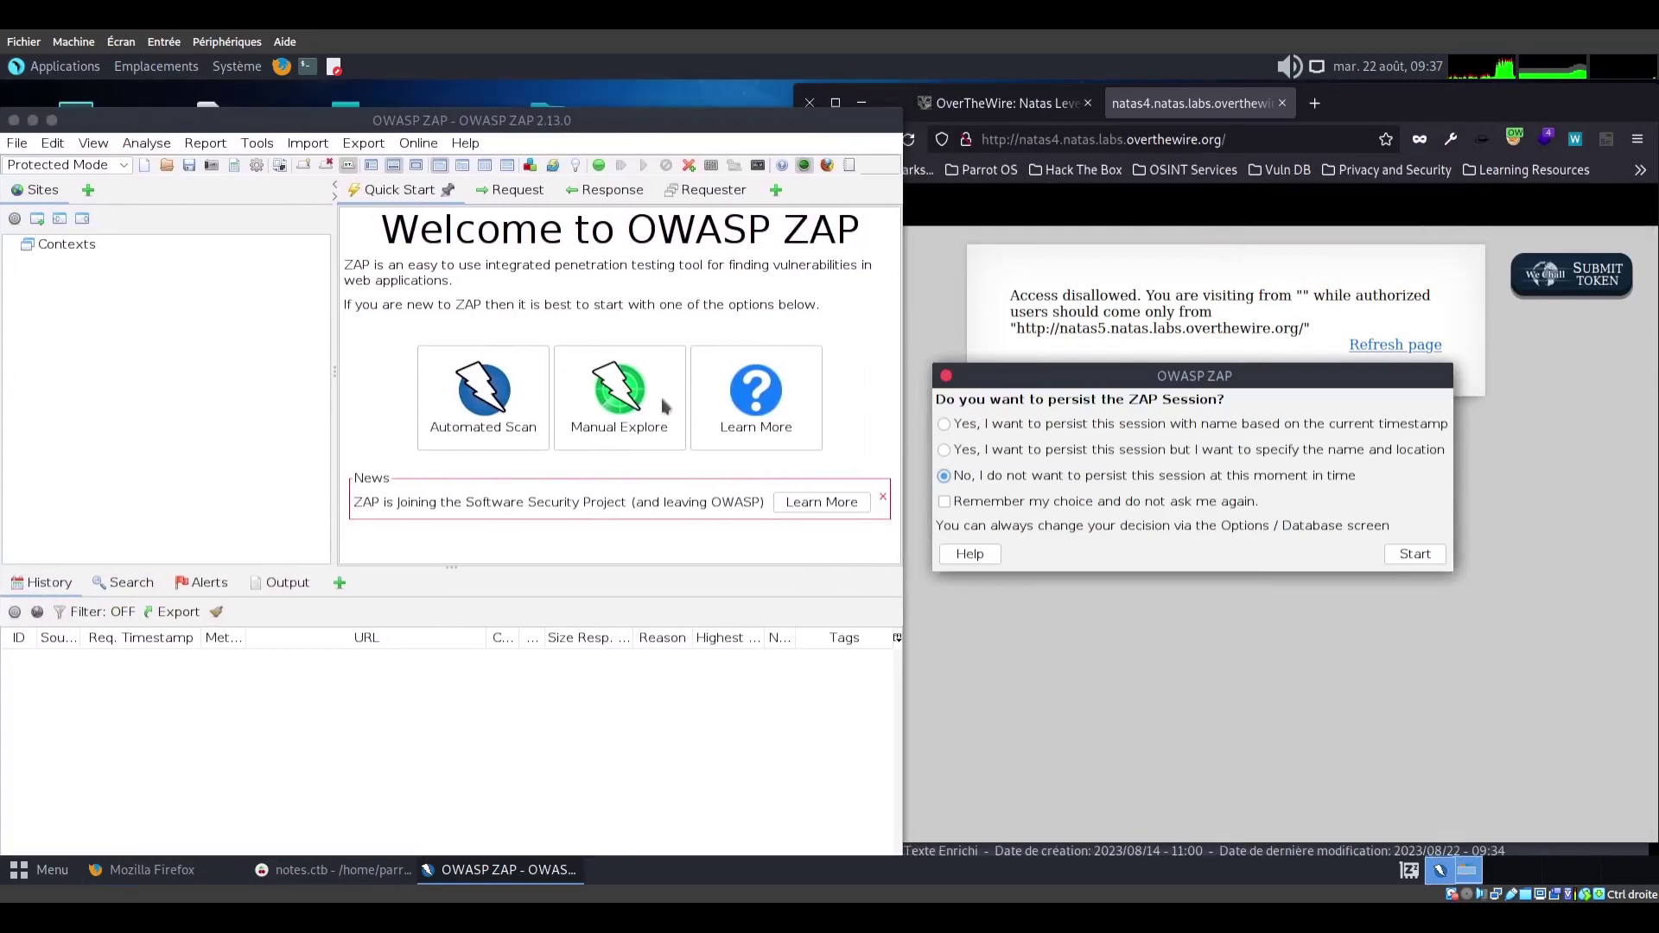
pyautogui.moveTo(902, 475); pyautogui.dragTo(836, 471)
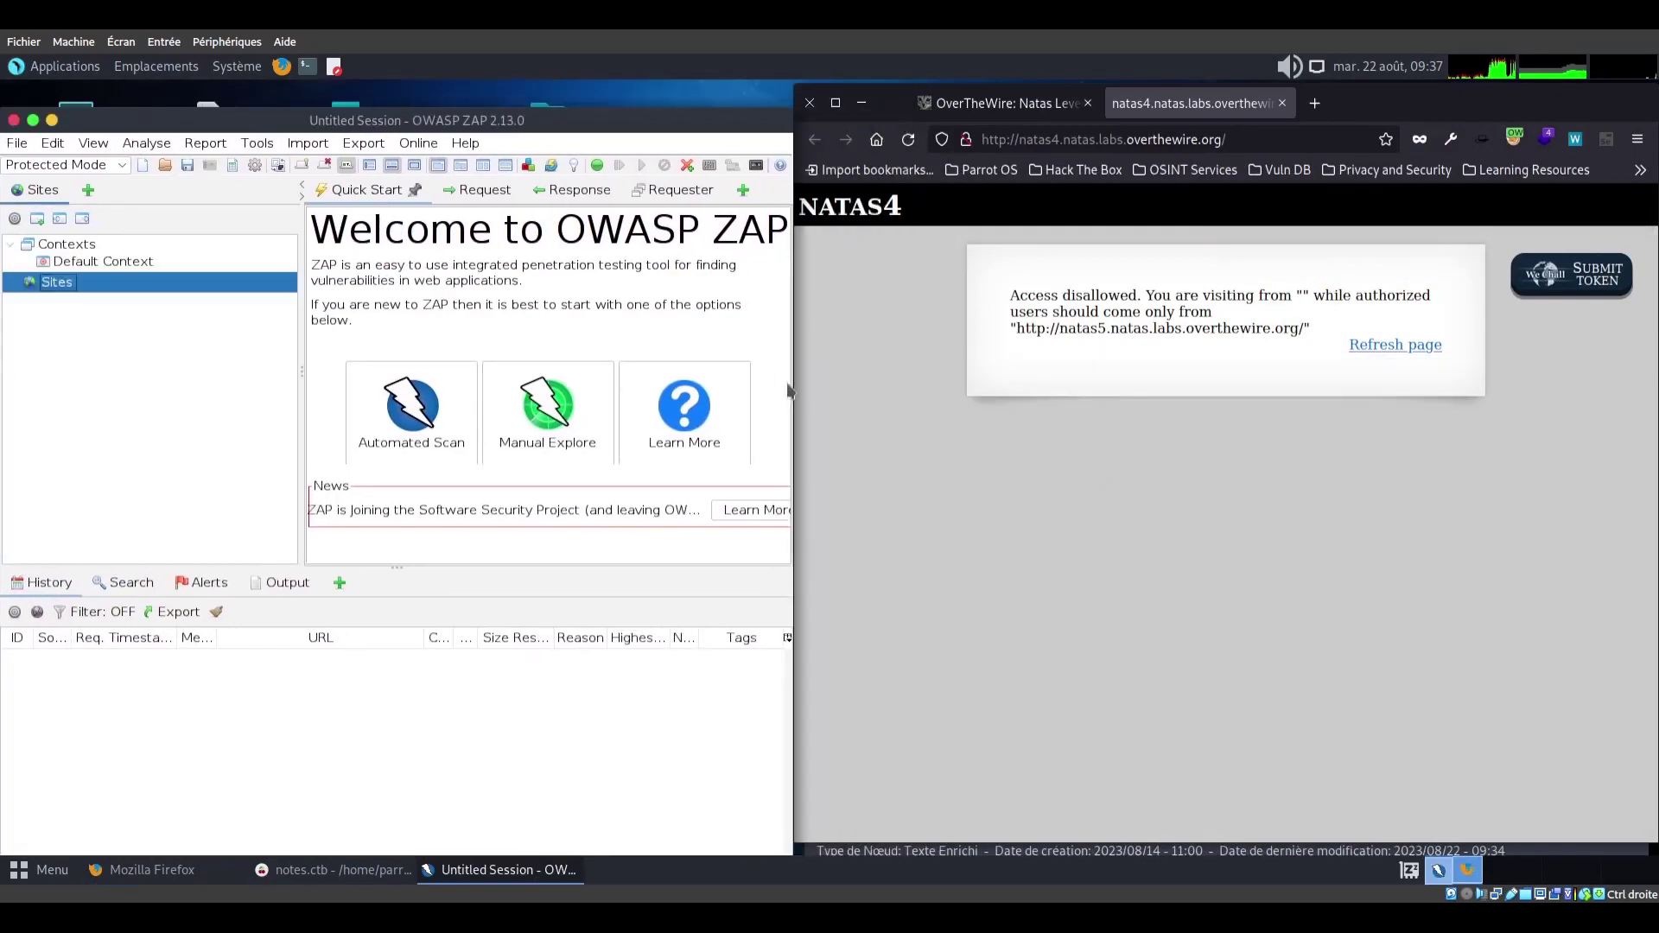
# Reload natas4 through the proxy, enter username natas4 and fetch the password from the notes
pyautogui.click(907, 147)
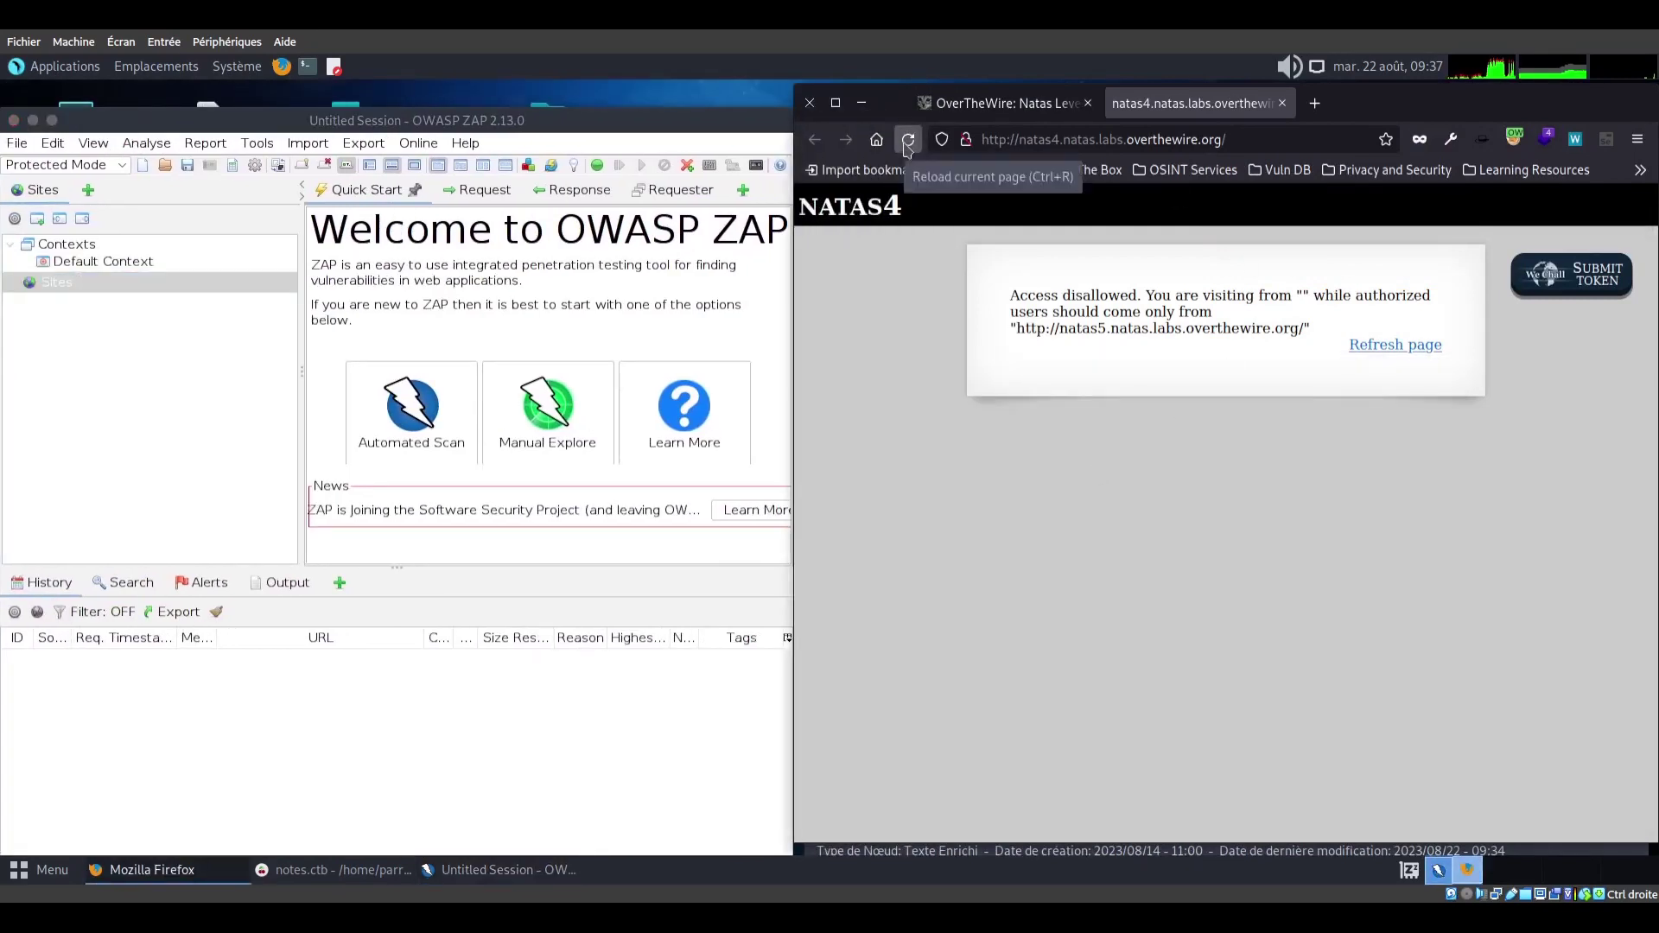
pyautogui.write('nata')
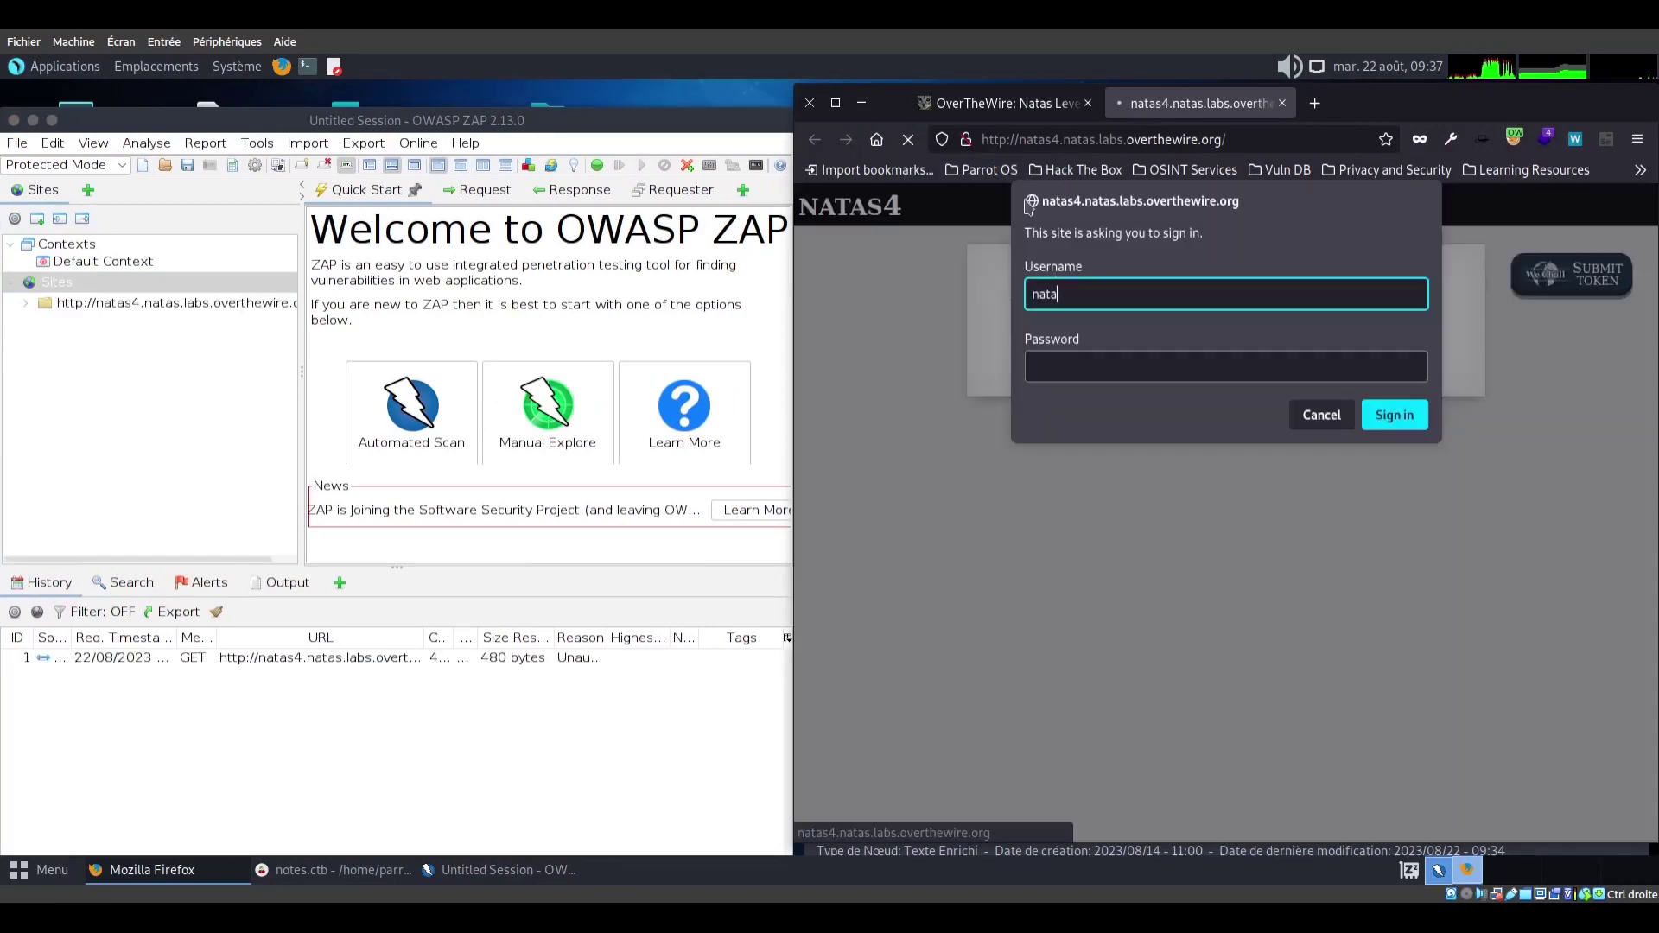
pyautogui.write('s4')
pyautogui.press('Tab')
pyautogui.click(256, 867)
pyautogui.click(1074, 372)
# Paste the natas4 password into the sign-in dialog and submit it
pyautogui.rightClick(1074, 372)
pyautogui.click(1112, 483)
pyautogui.press('Return')
# Include the natas4 site in ZAP's Default Context and show only in-scope history
pyautogui.rightClick(97, 302)
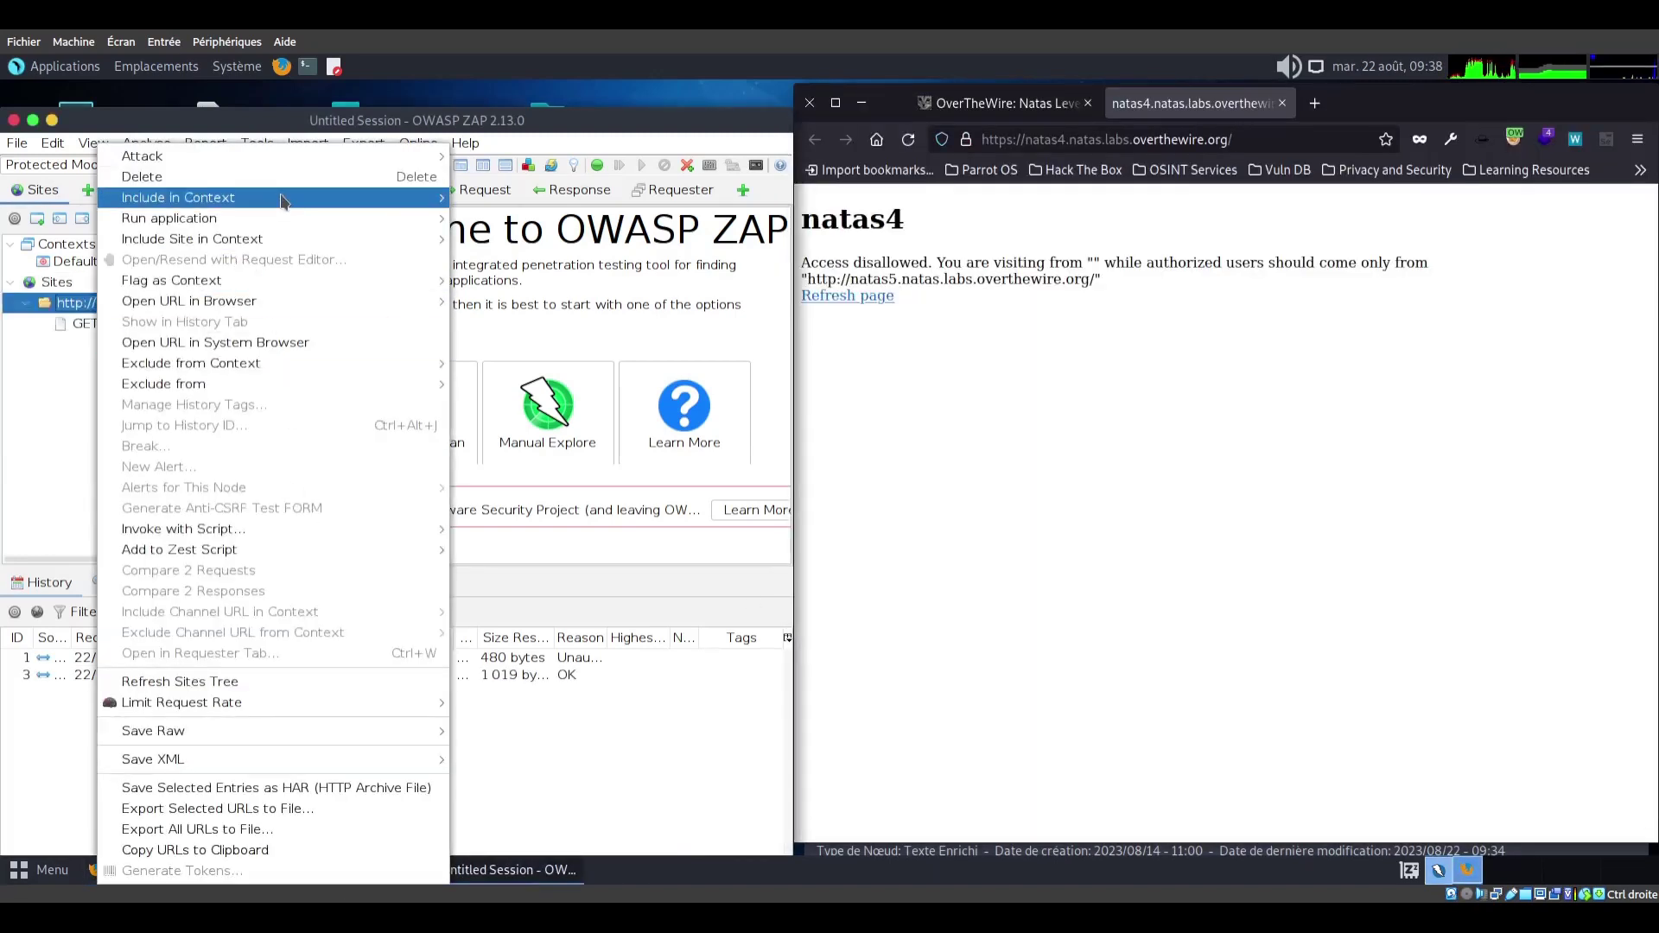
pyautogui.moveTo(281, 202)
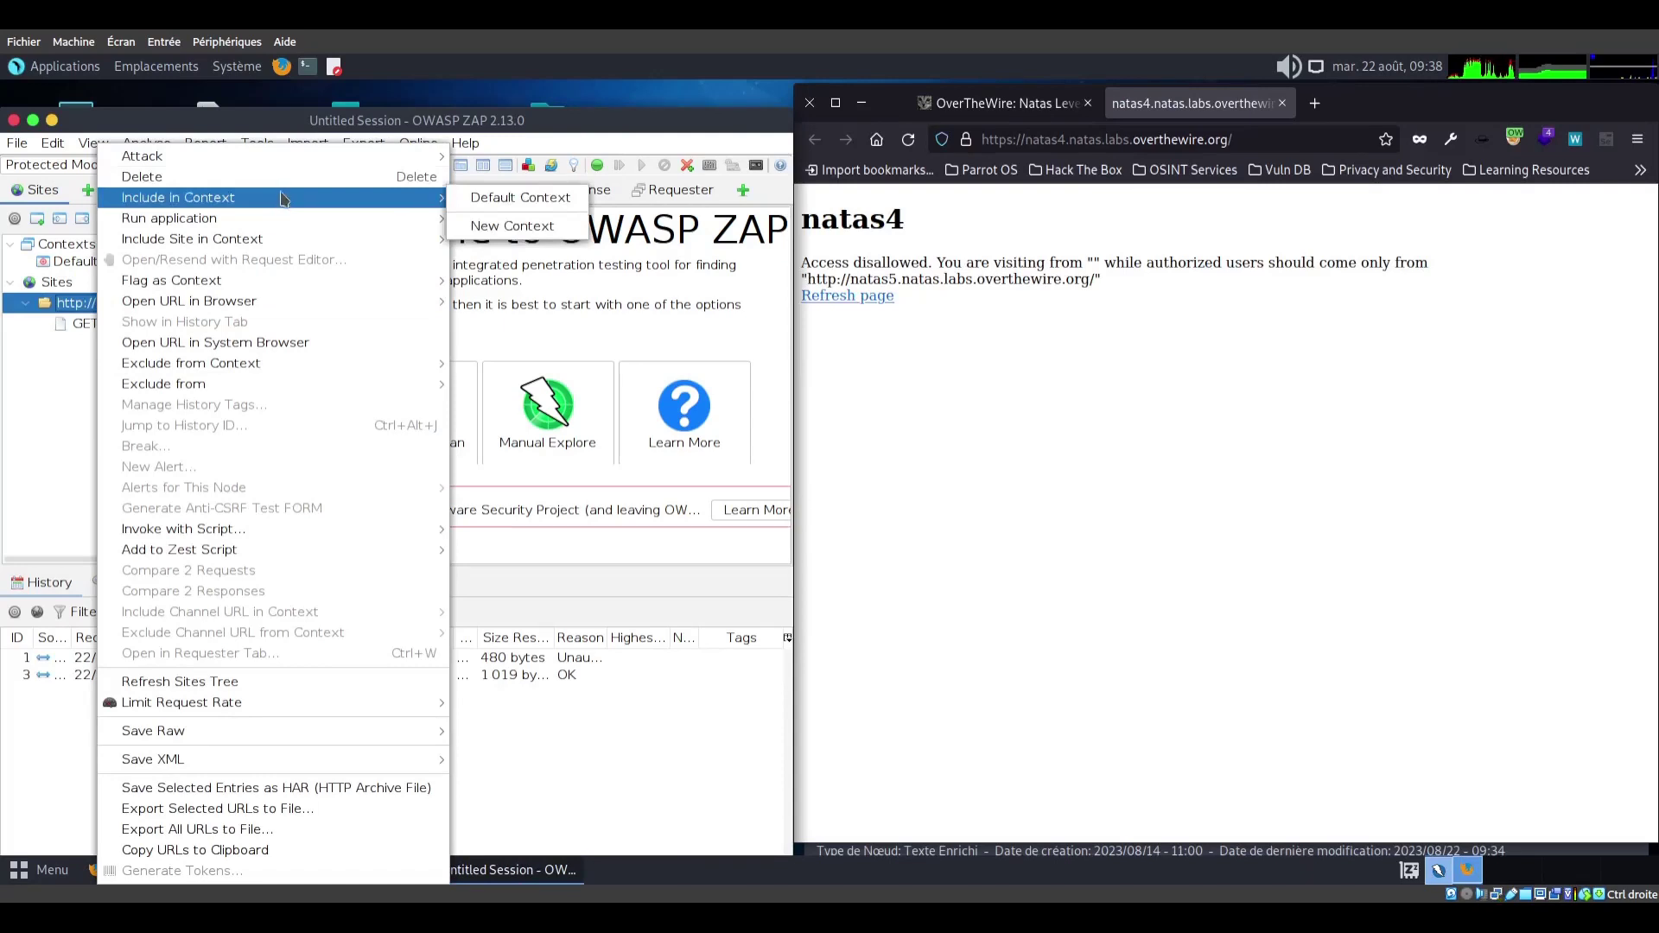
pyautogui.click(510, 197)
pyautogui.click(644, 719)
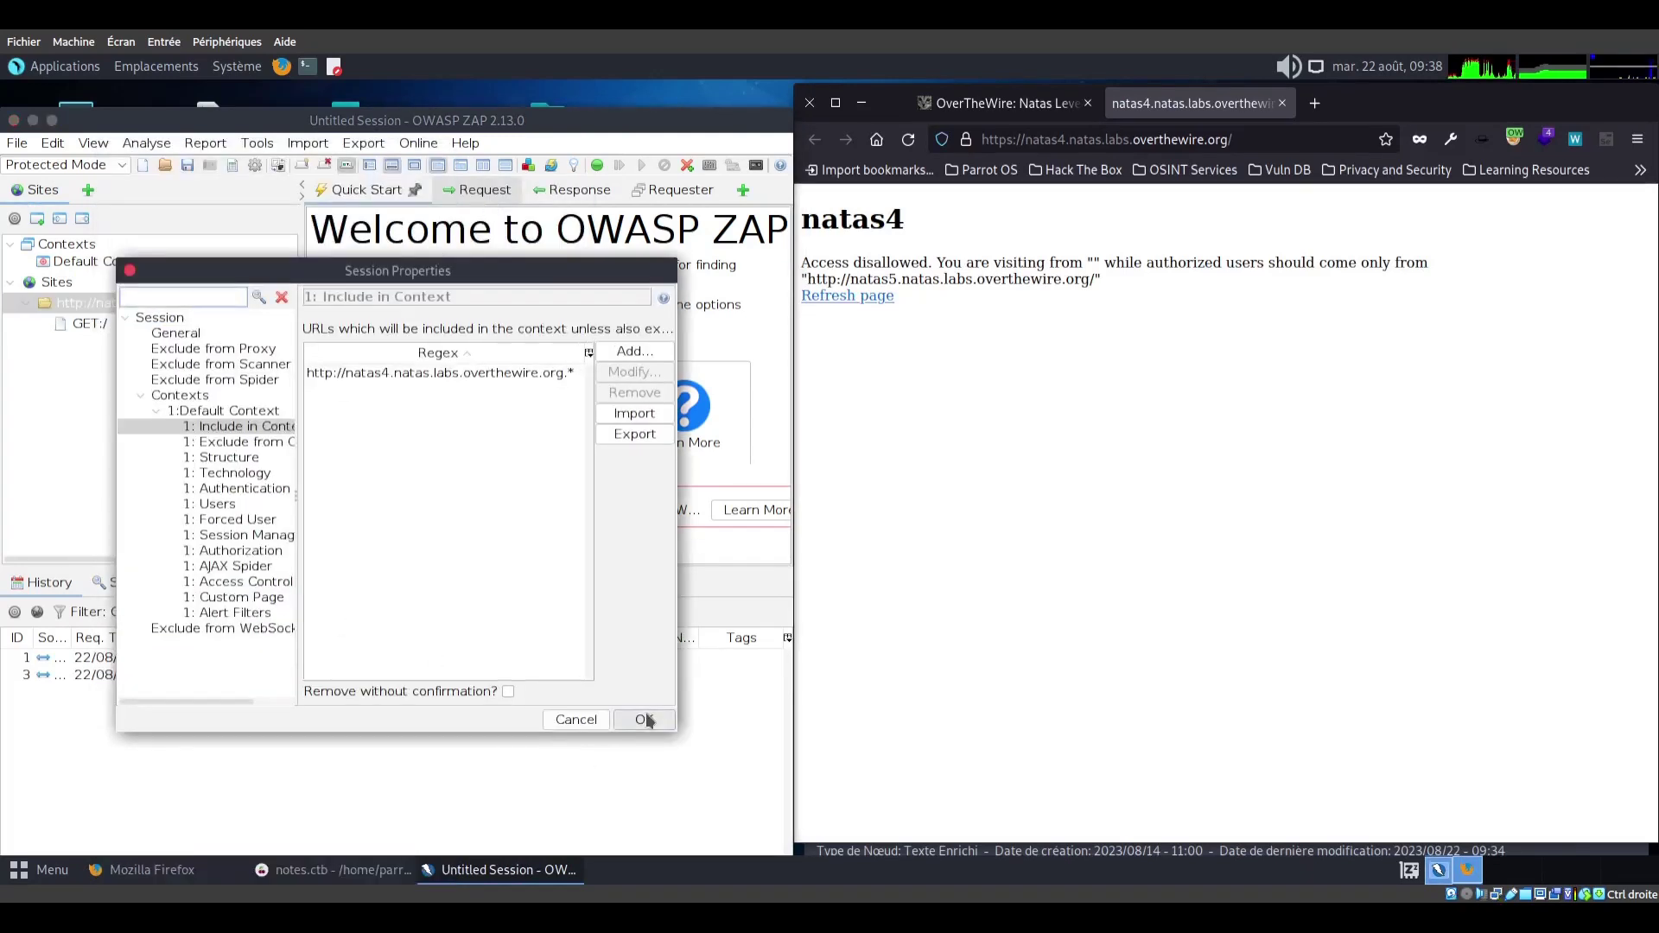
pyautogui.click(15, 612)
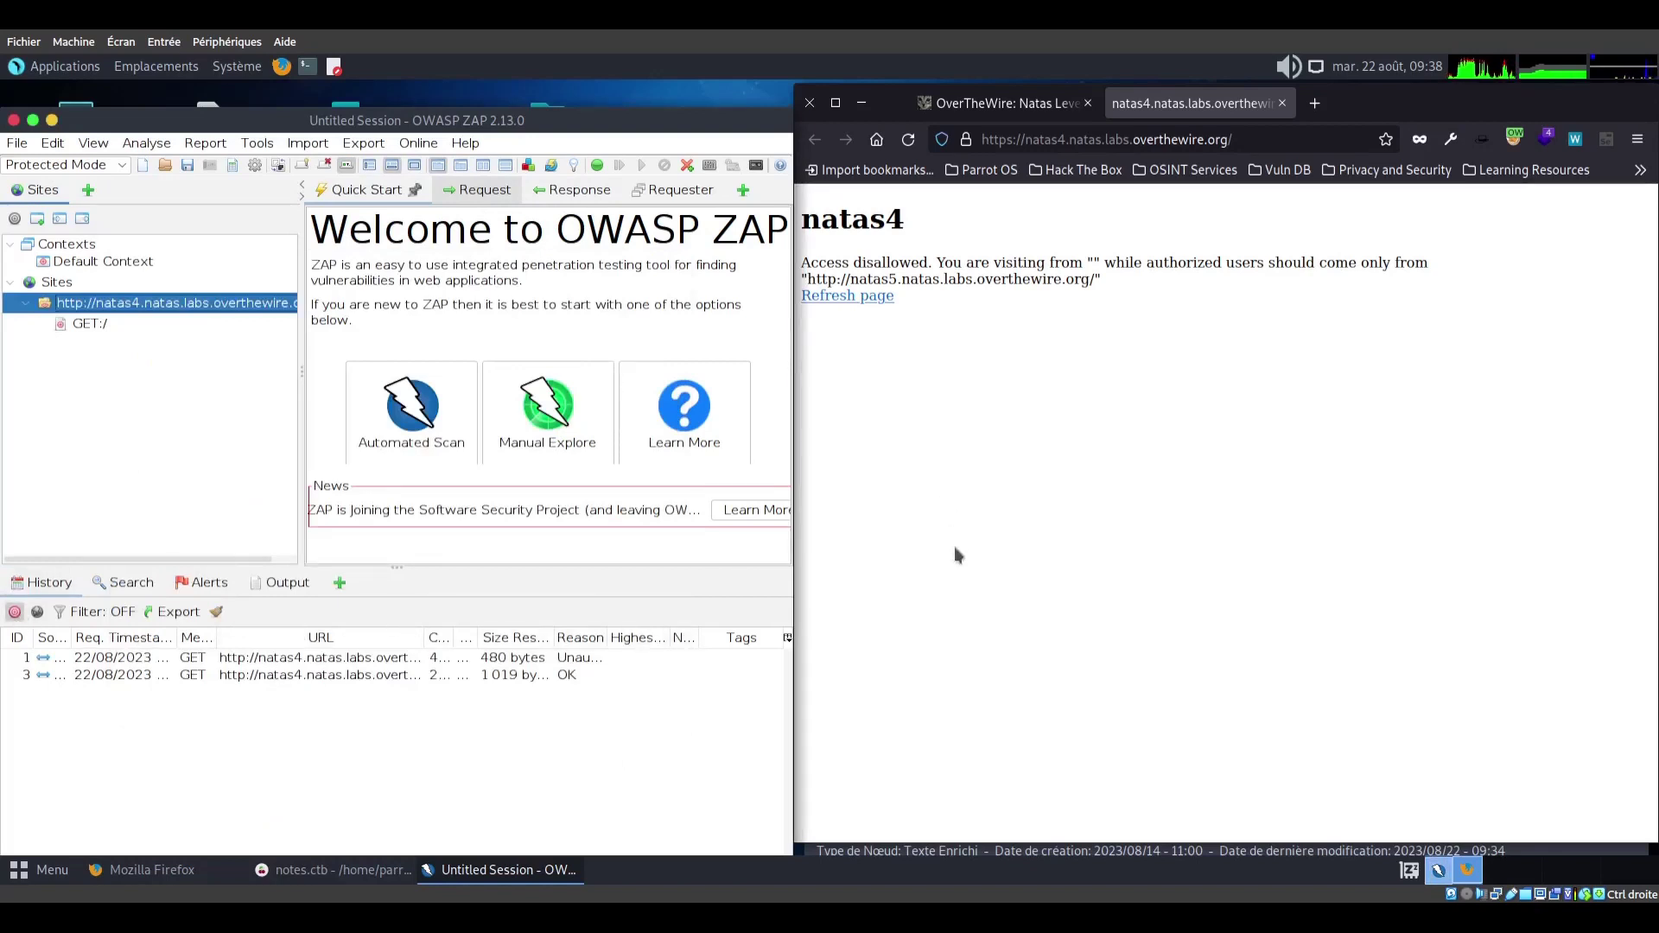
# Inspect the raw natas4 requests, reload the page, and turn on breaking for all requests
pyautogui.click(326, 636)
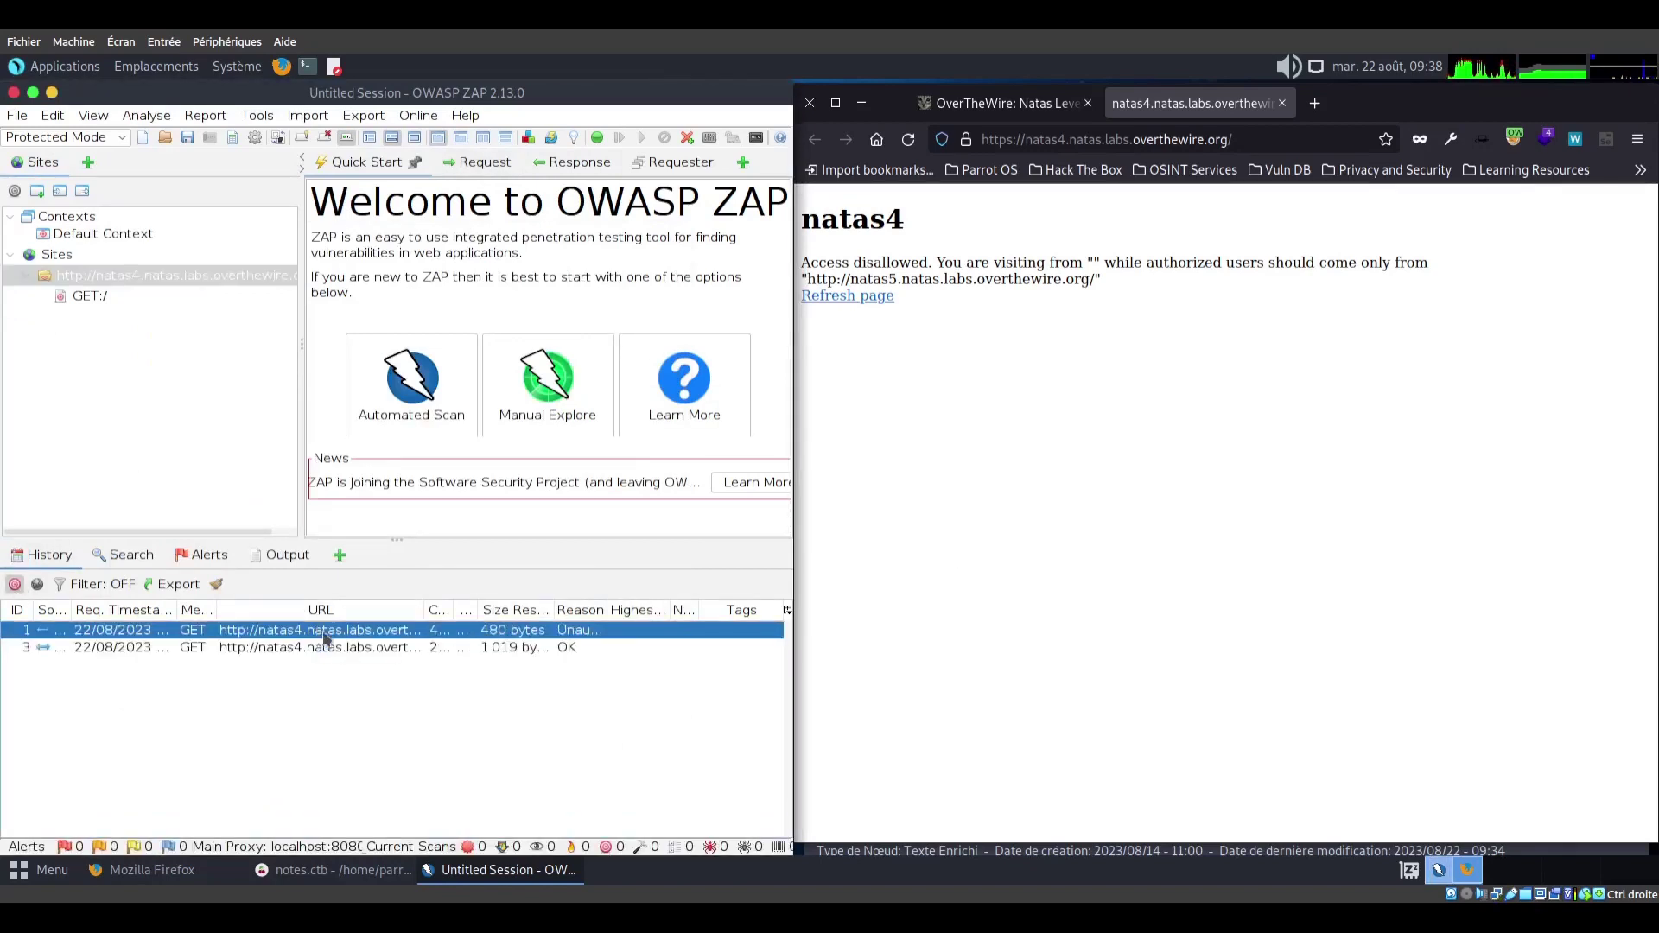
pyautogui.click(479, 161)
pyautogui.press('Down')
pyautogui.click(892, 483)
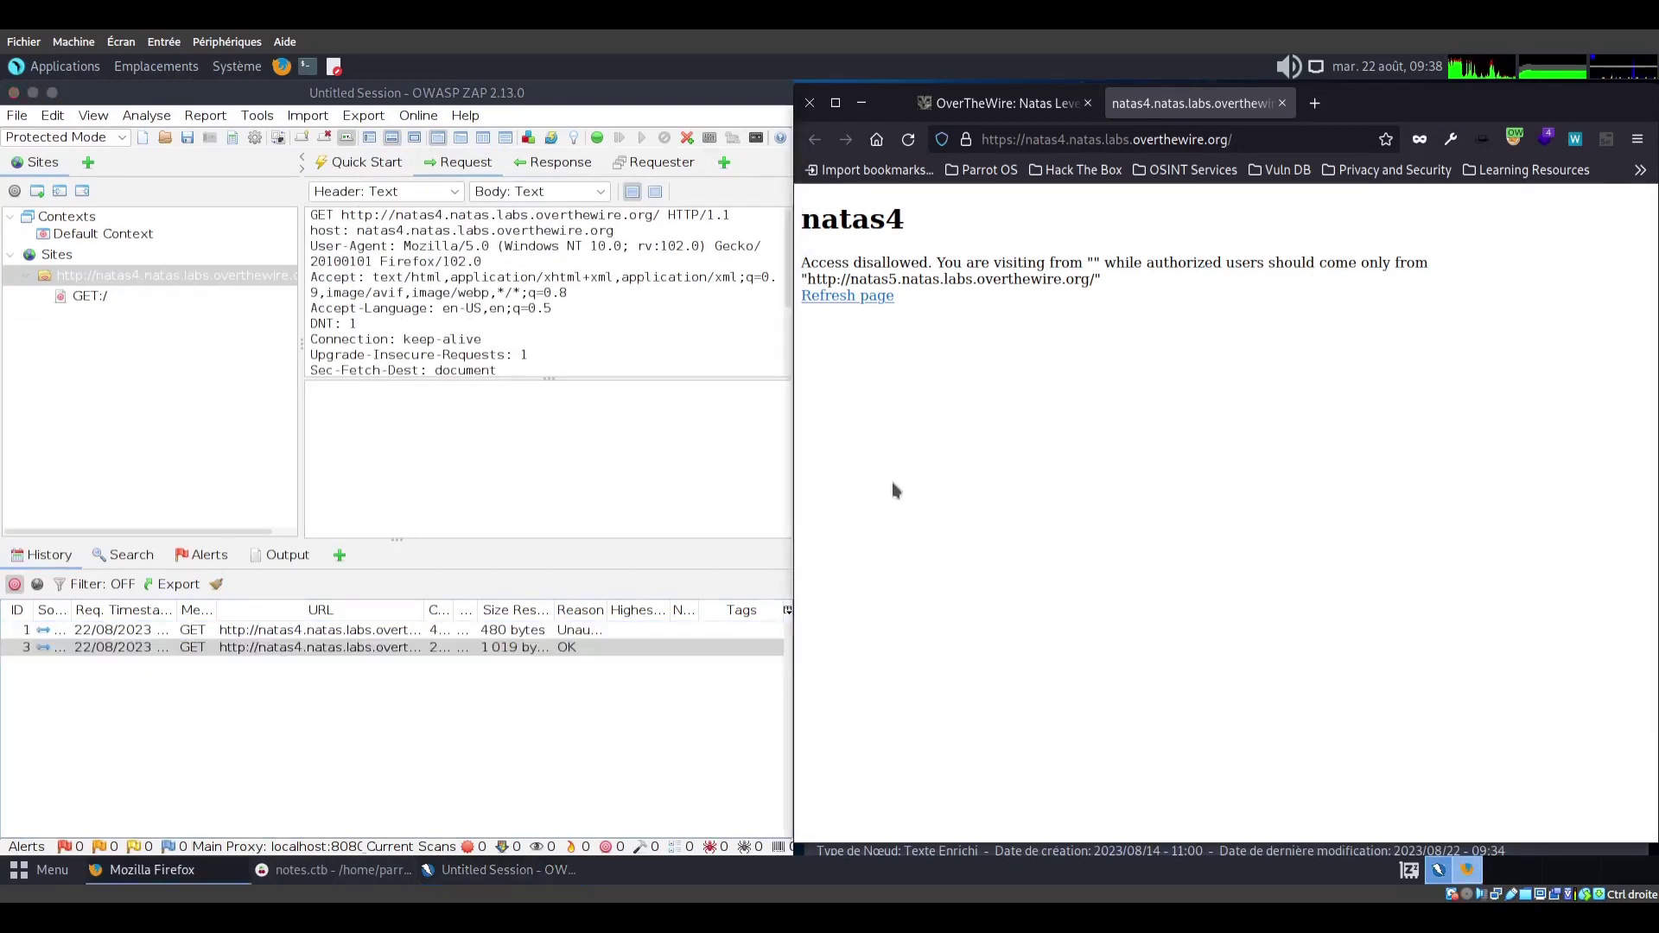
pyautogui.press('F5')
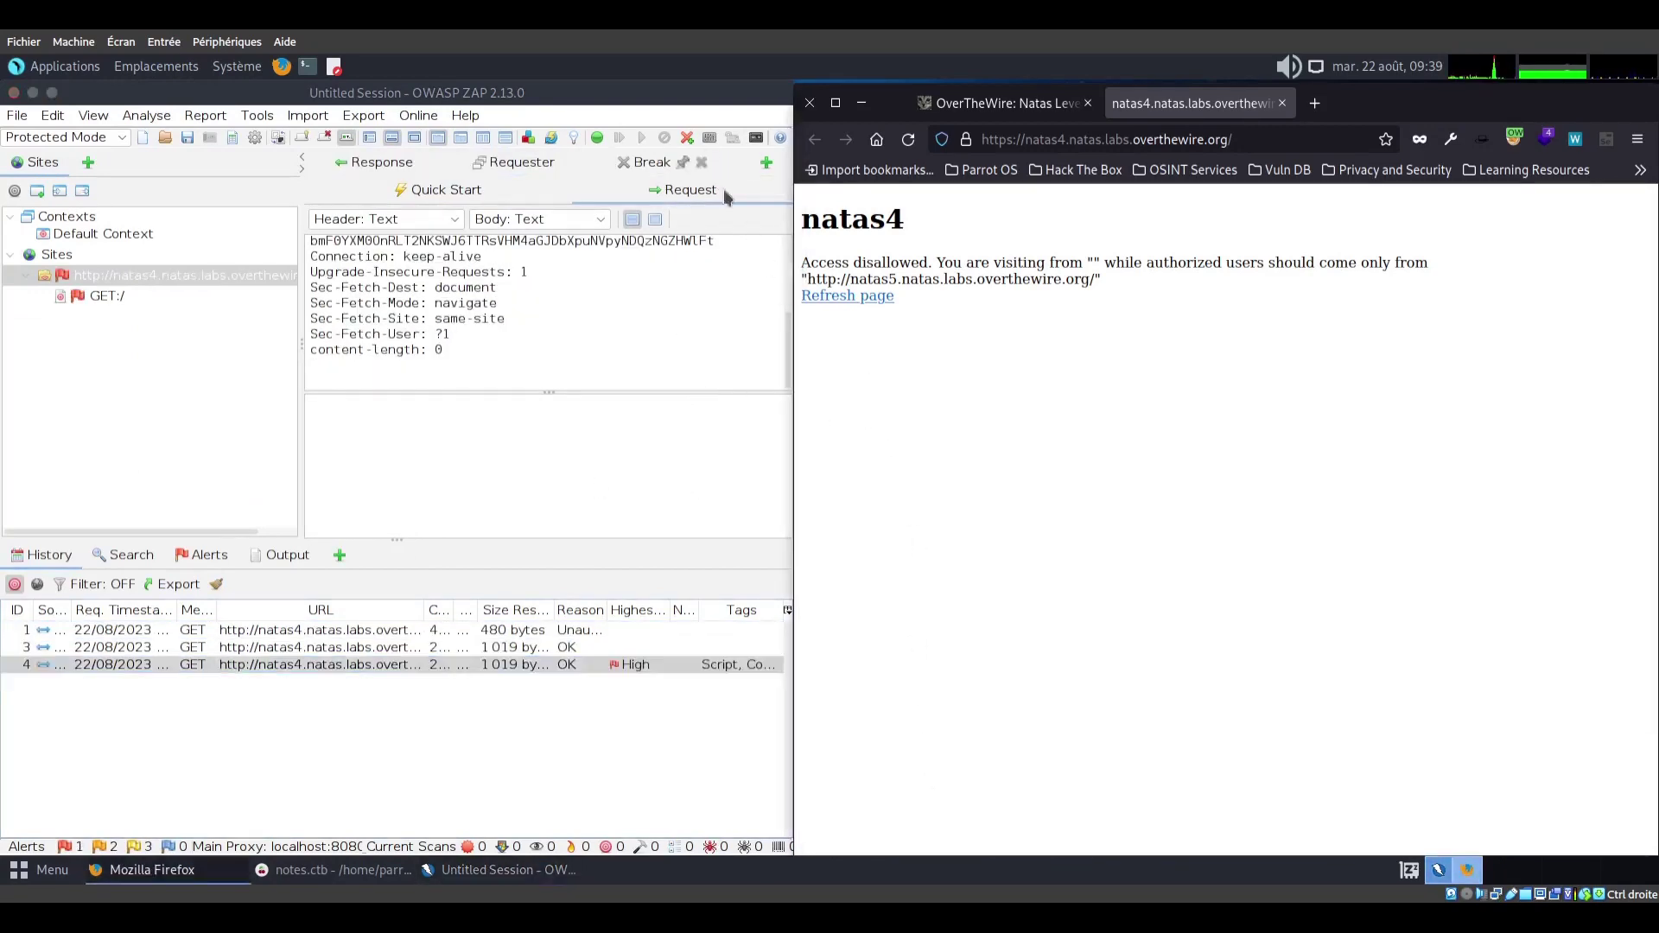
pyautogui.click(400, 665)
pyautogui.click(597, 140)
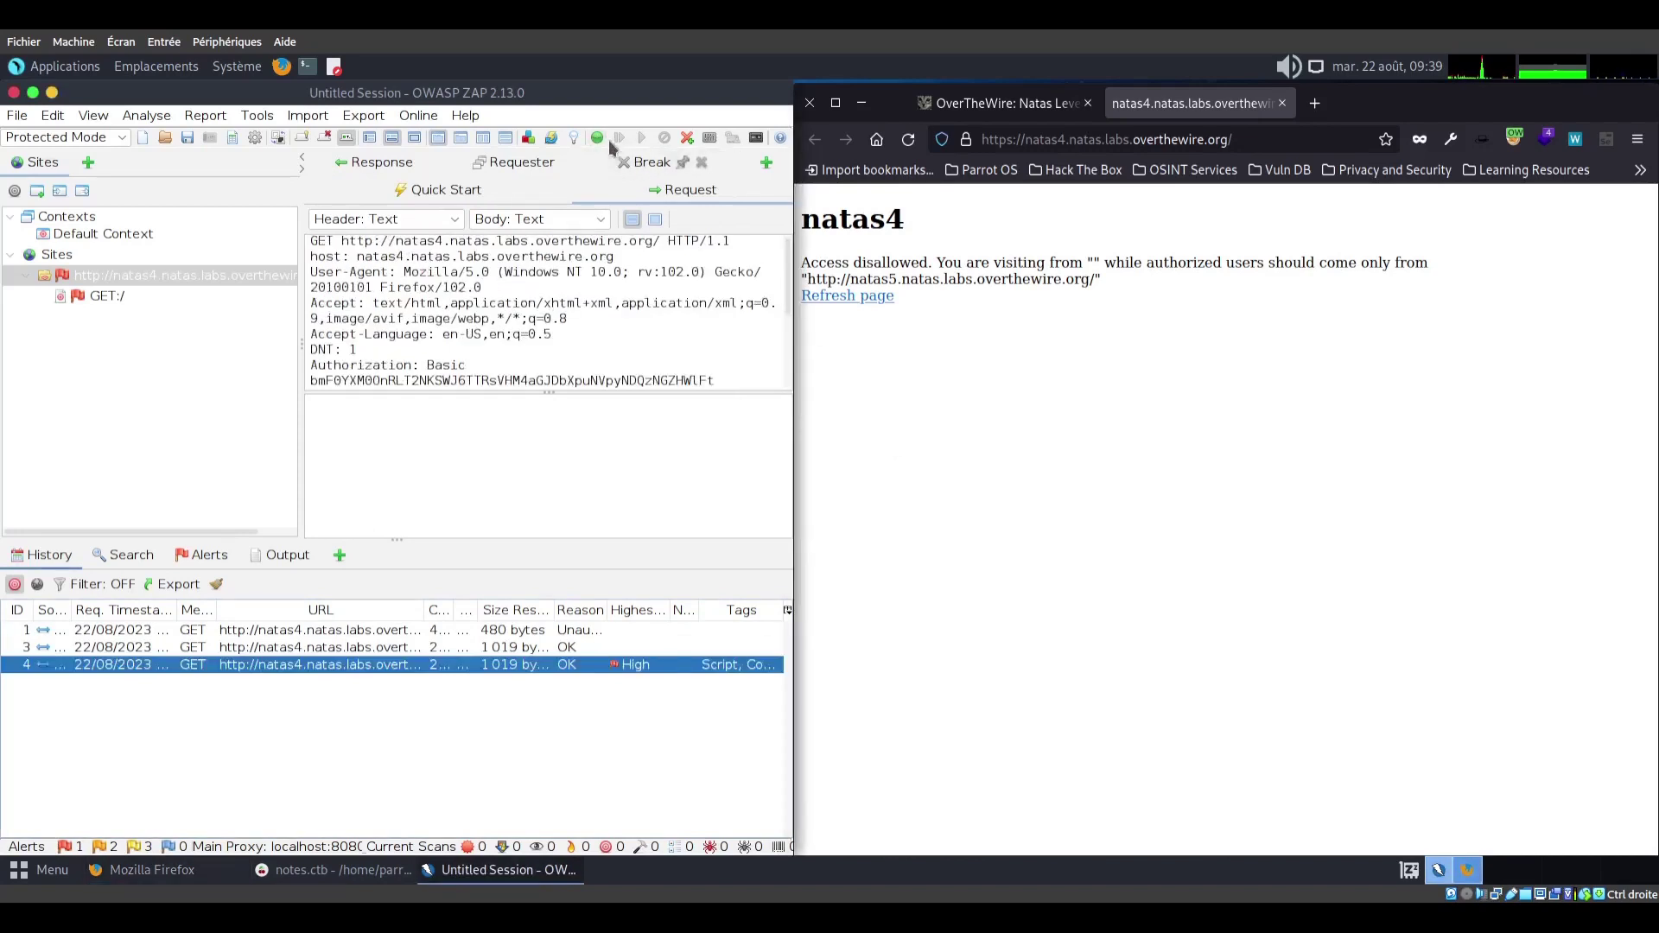
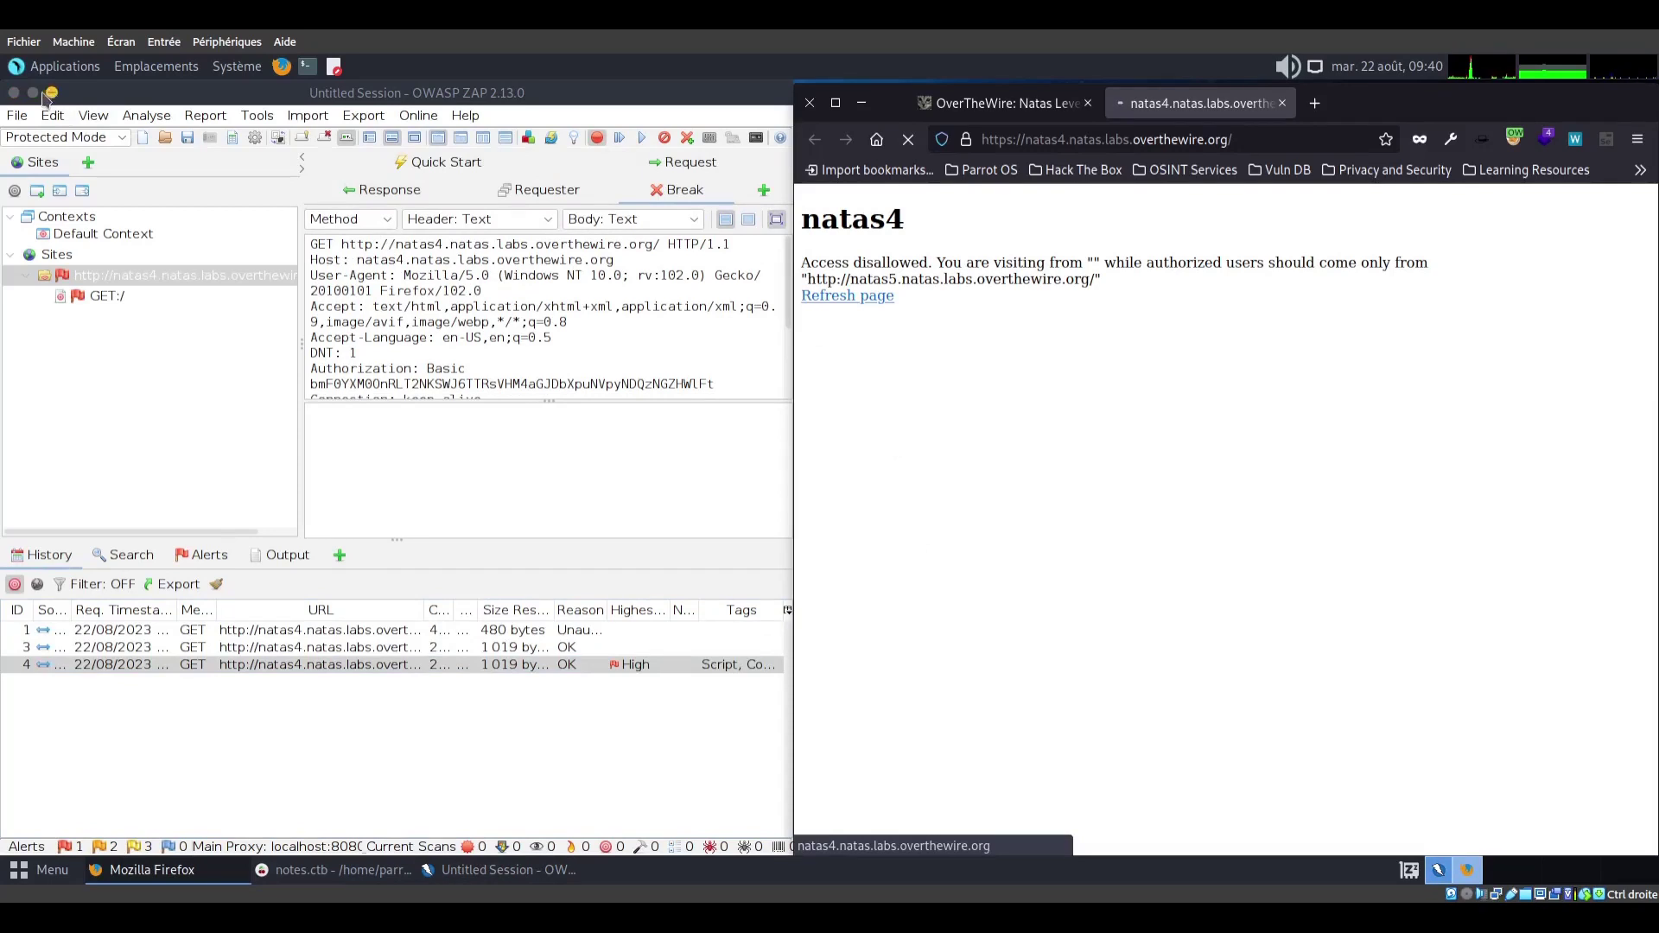
# Maximize ZAP over Firefox and scroll the intercepted natas4 request headers down to Authorization
pyautogui.click(34, 93)
pyautogui.scroll(-1, 861, 273)
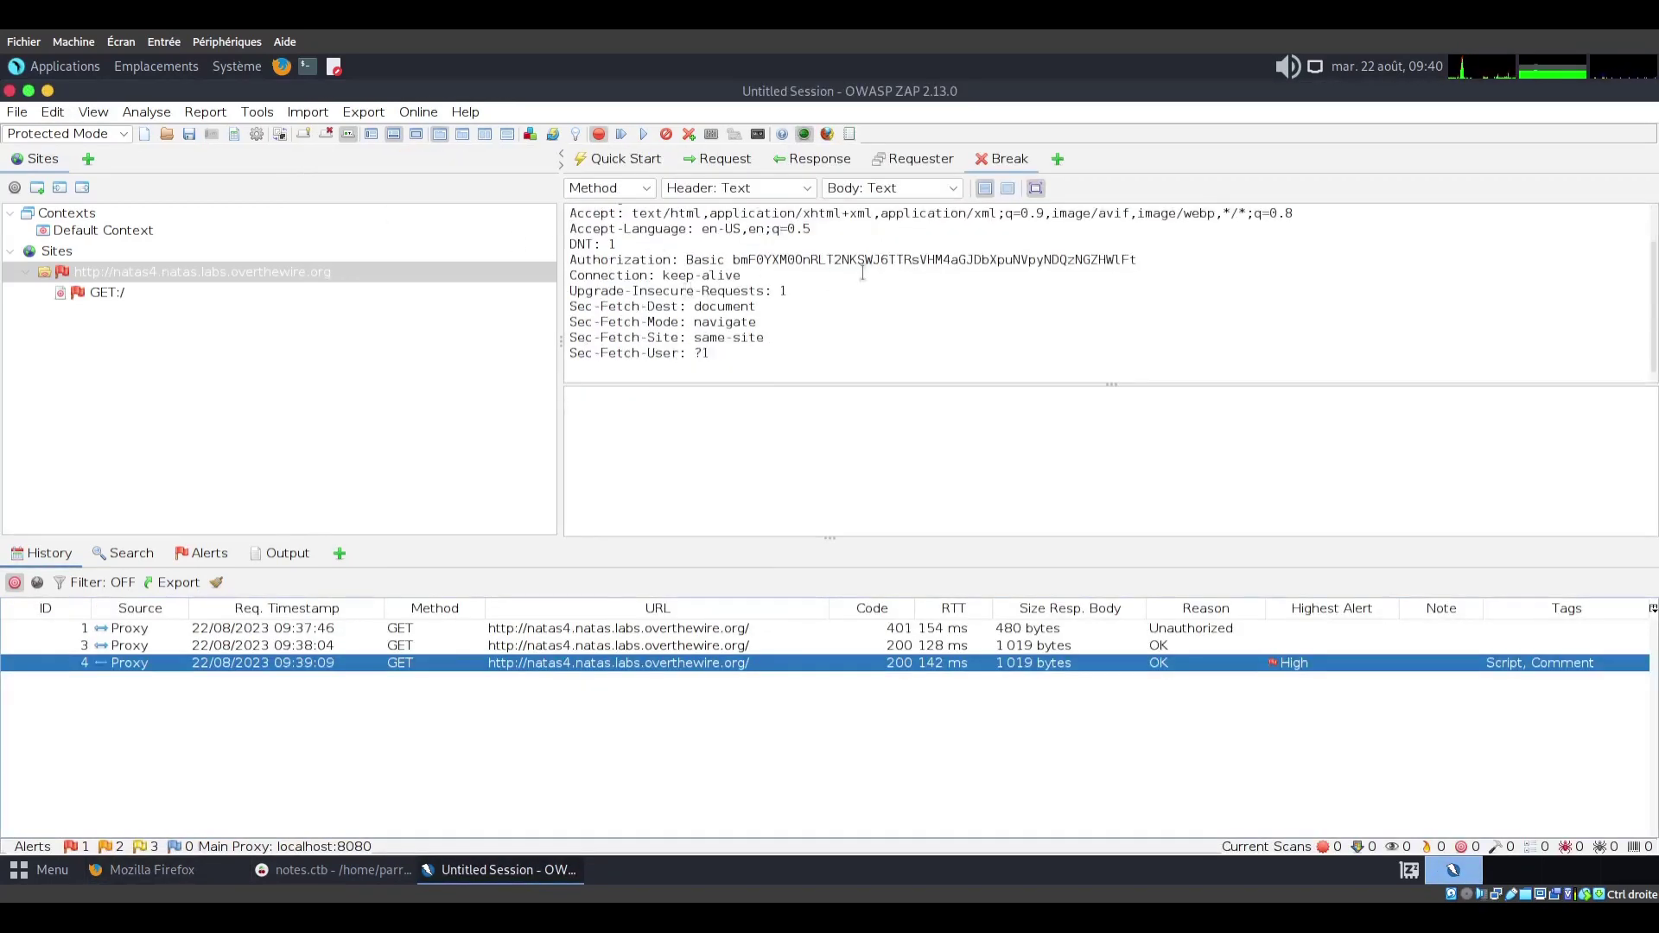
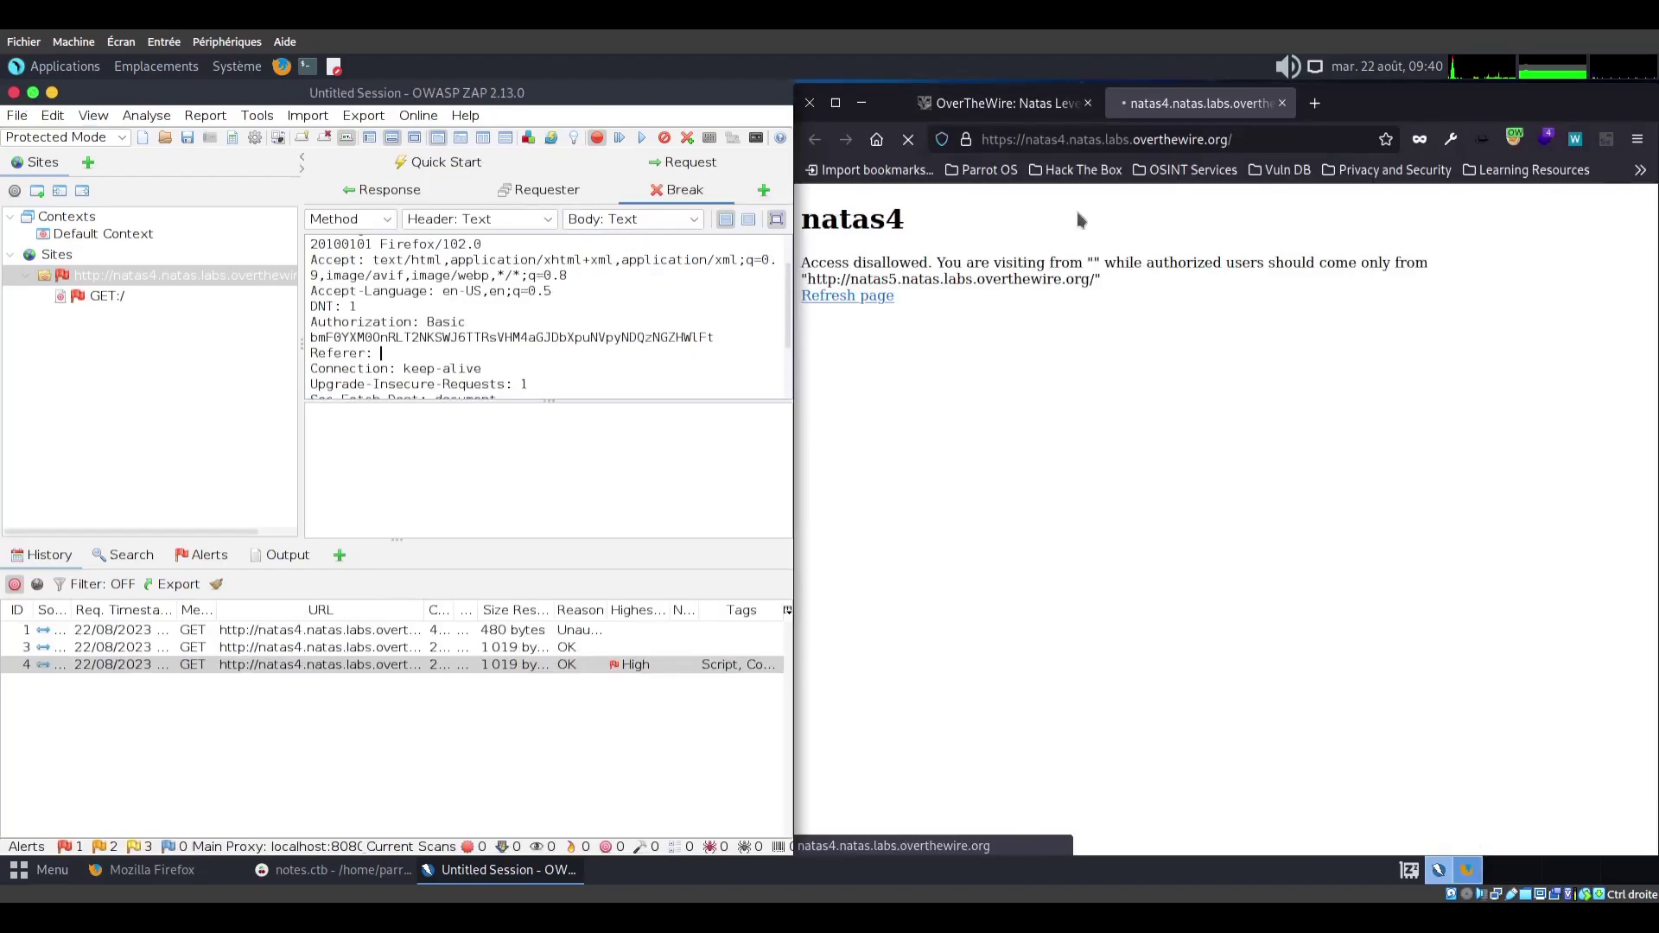
# Highlight the authorized natas5 URL in the natas4 page's error message
pyautogui.moveTo(808, 278); pyautogui.dragTo(1095, 281)
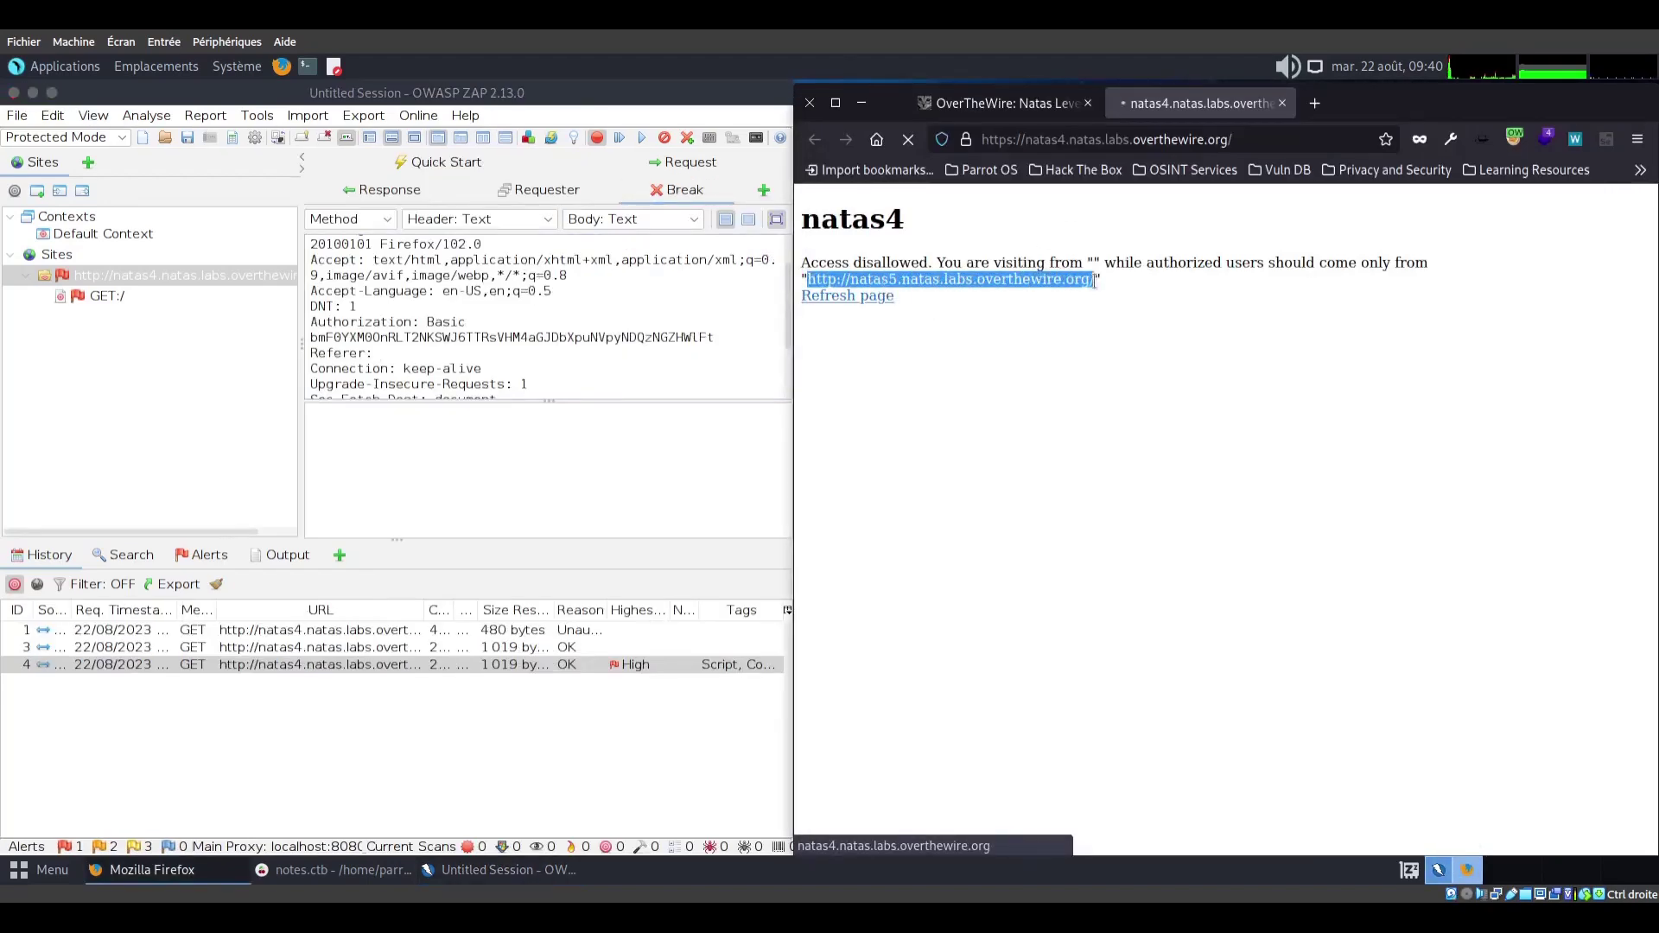
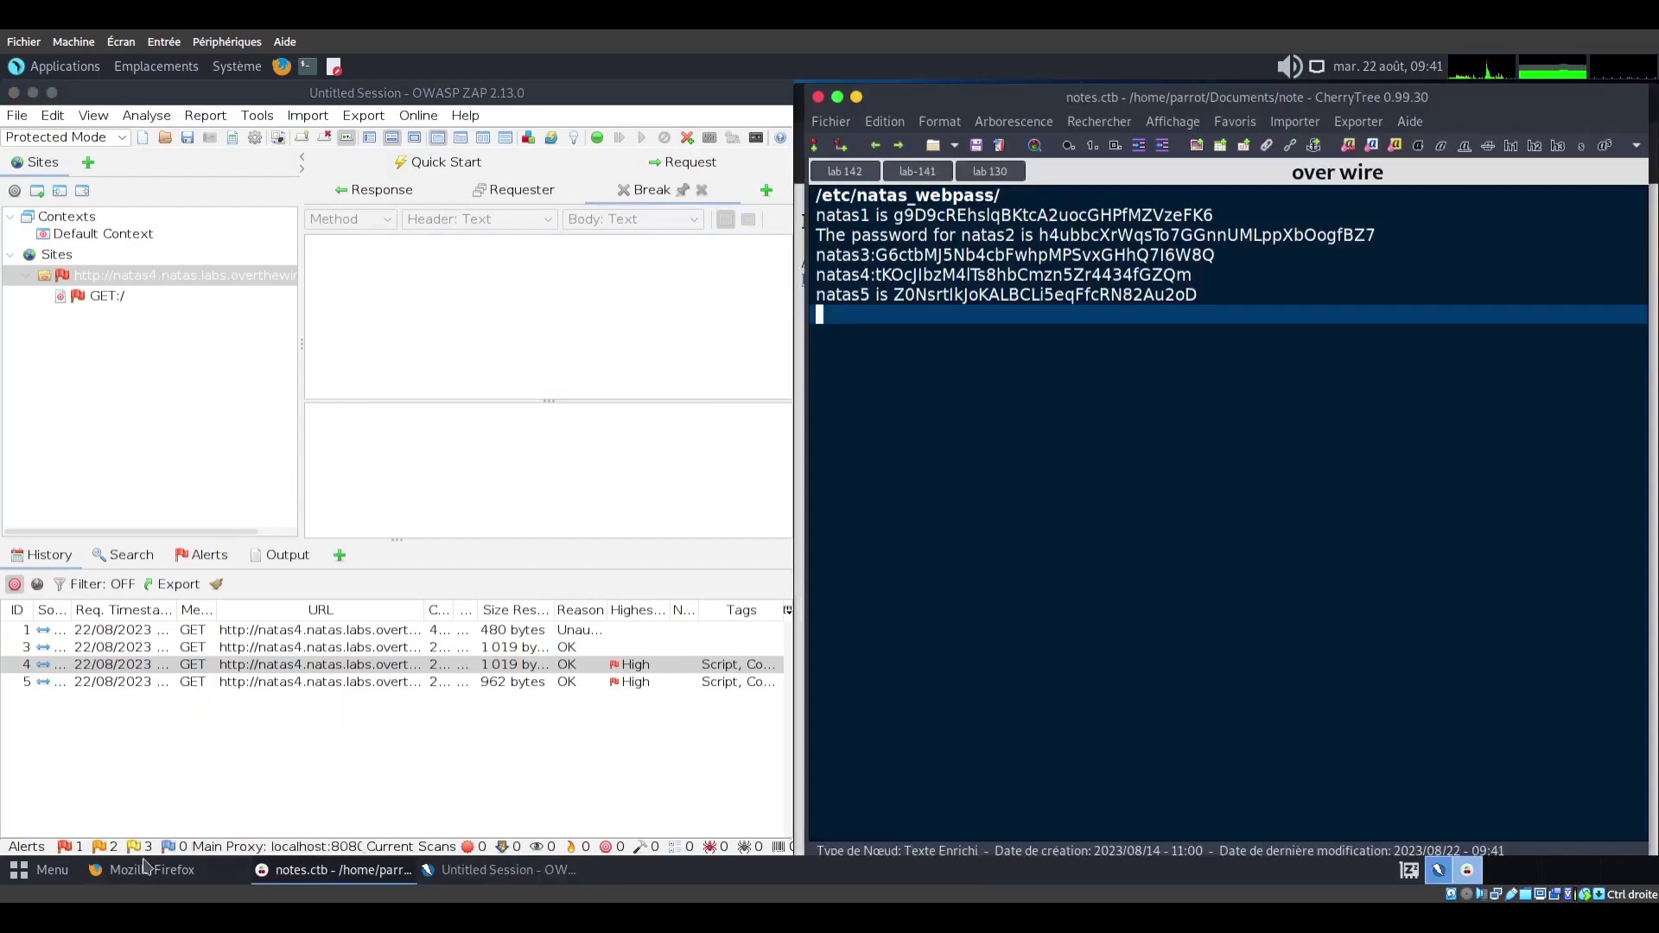
# Open the natas5 level URL from the natas4 error message in a new Firefox tab
pyautogui.click(139, 869)
pyautogui.moveTo(279, 349); pyautogui.dragTo(615, 367)
pyautogui.rightClick(545, 343)
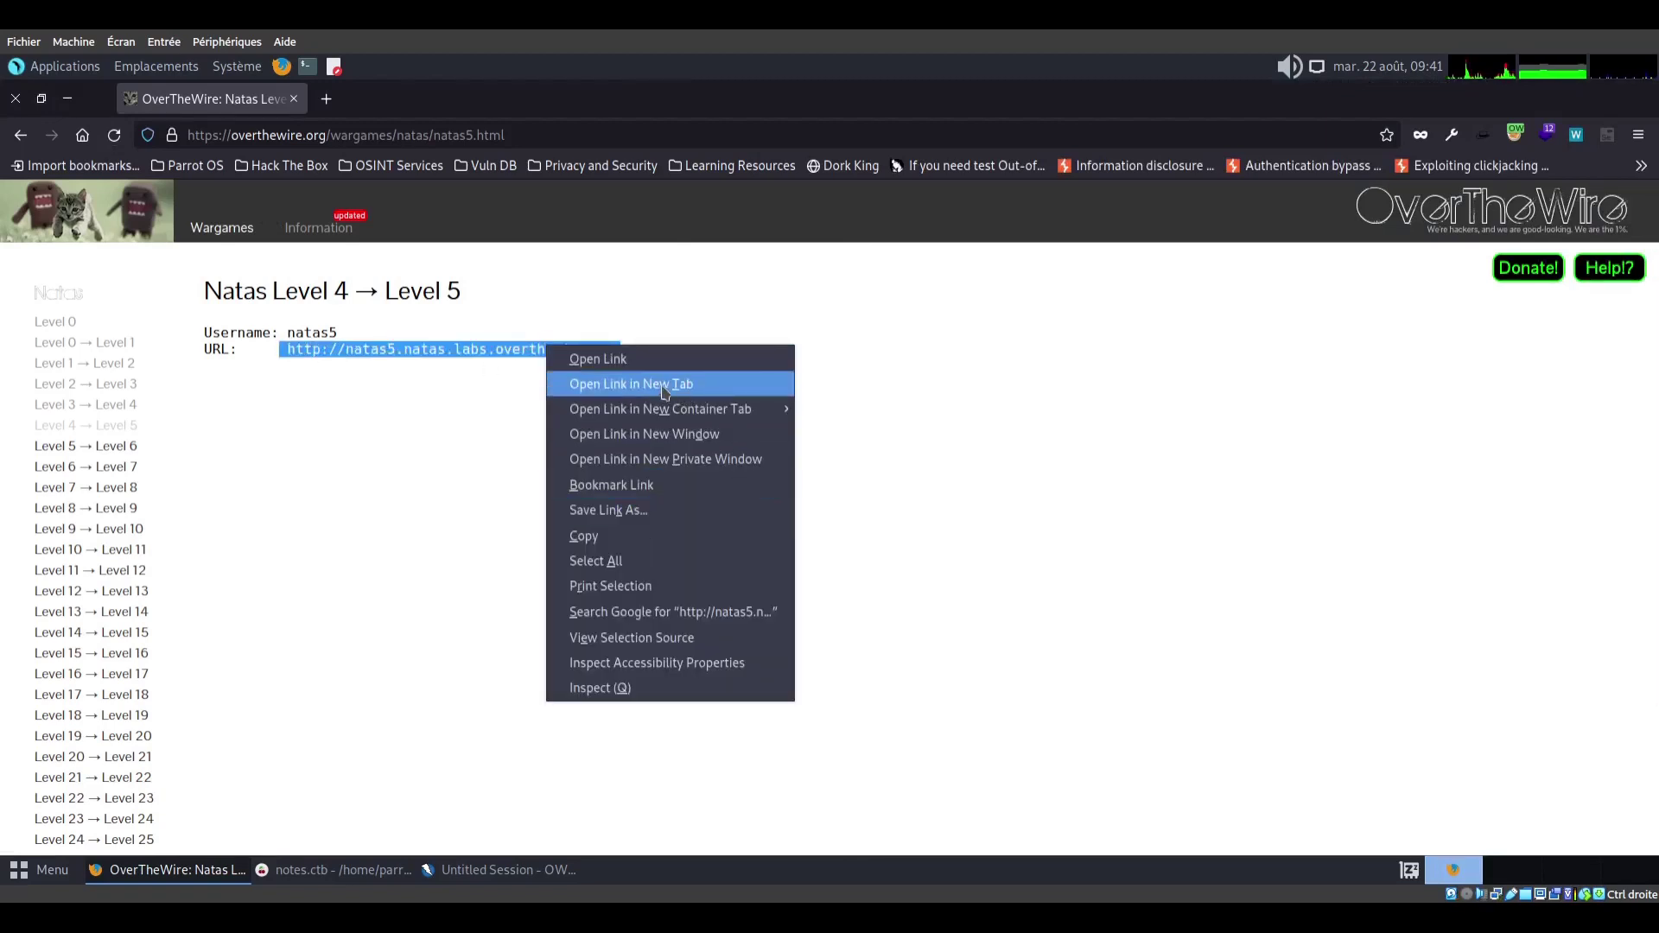
pyautogui.press('Escape')
pyautogui.click(371, 100)
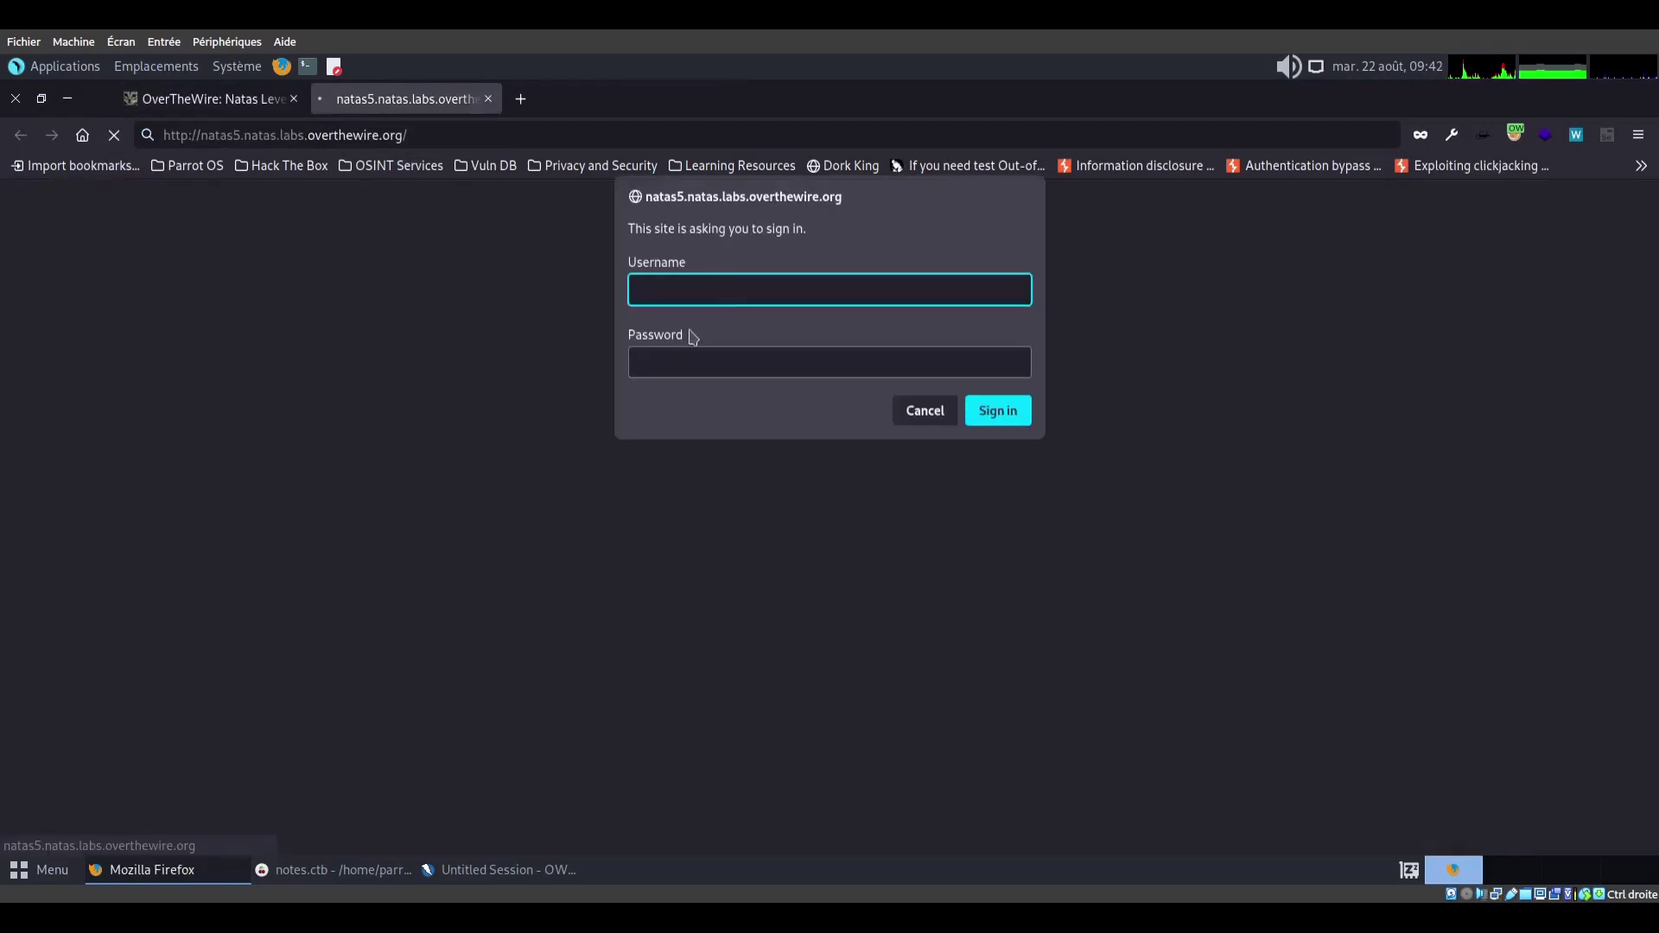
# Sign in as natas5 using the password copied from the CherryTree notes
pyautogui.write('natas5')
pyautogui.press('Tab')
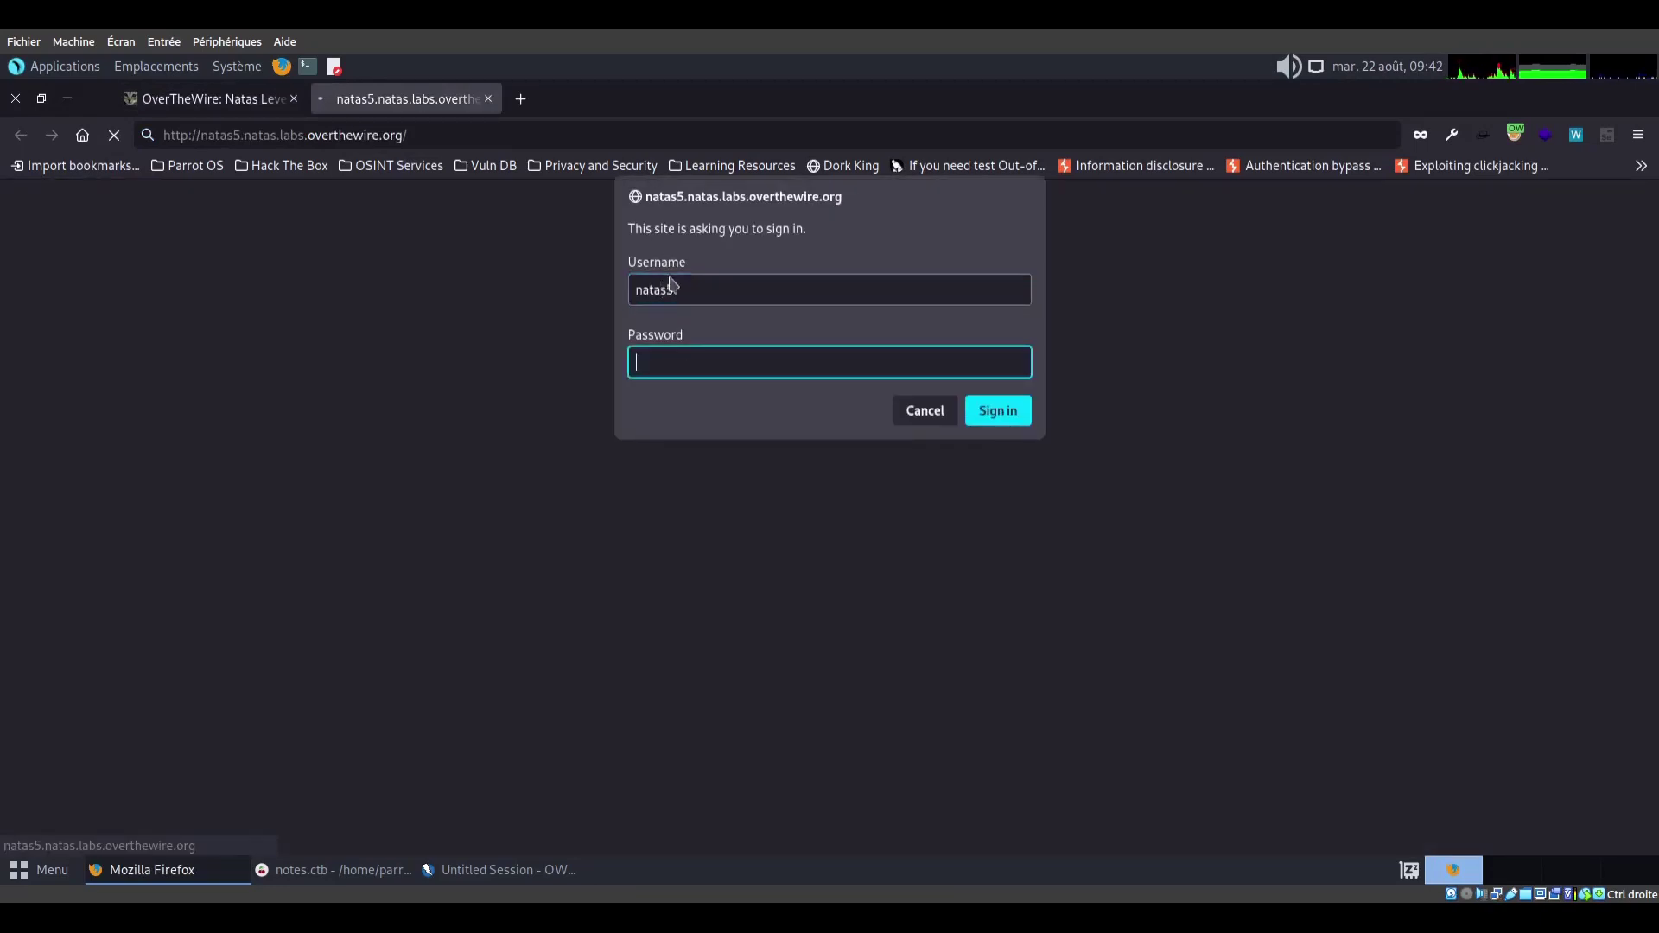
pyautogui.click(441, 871)
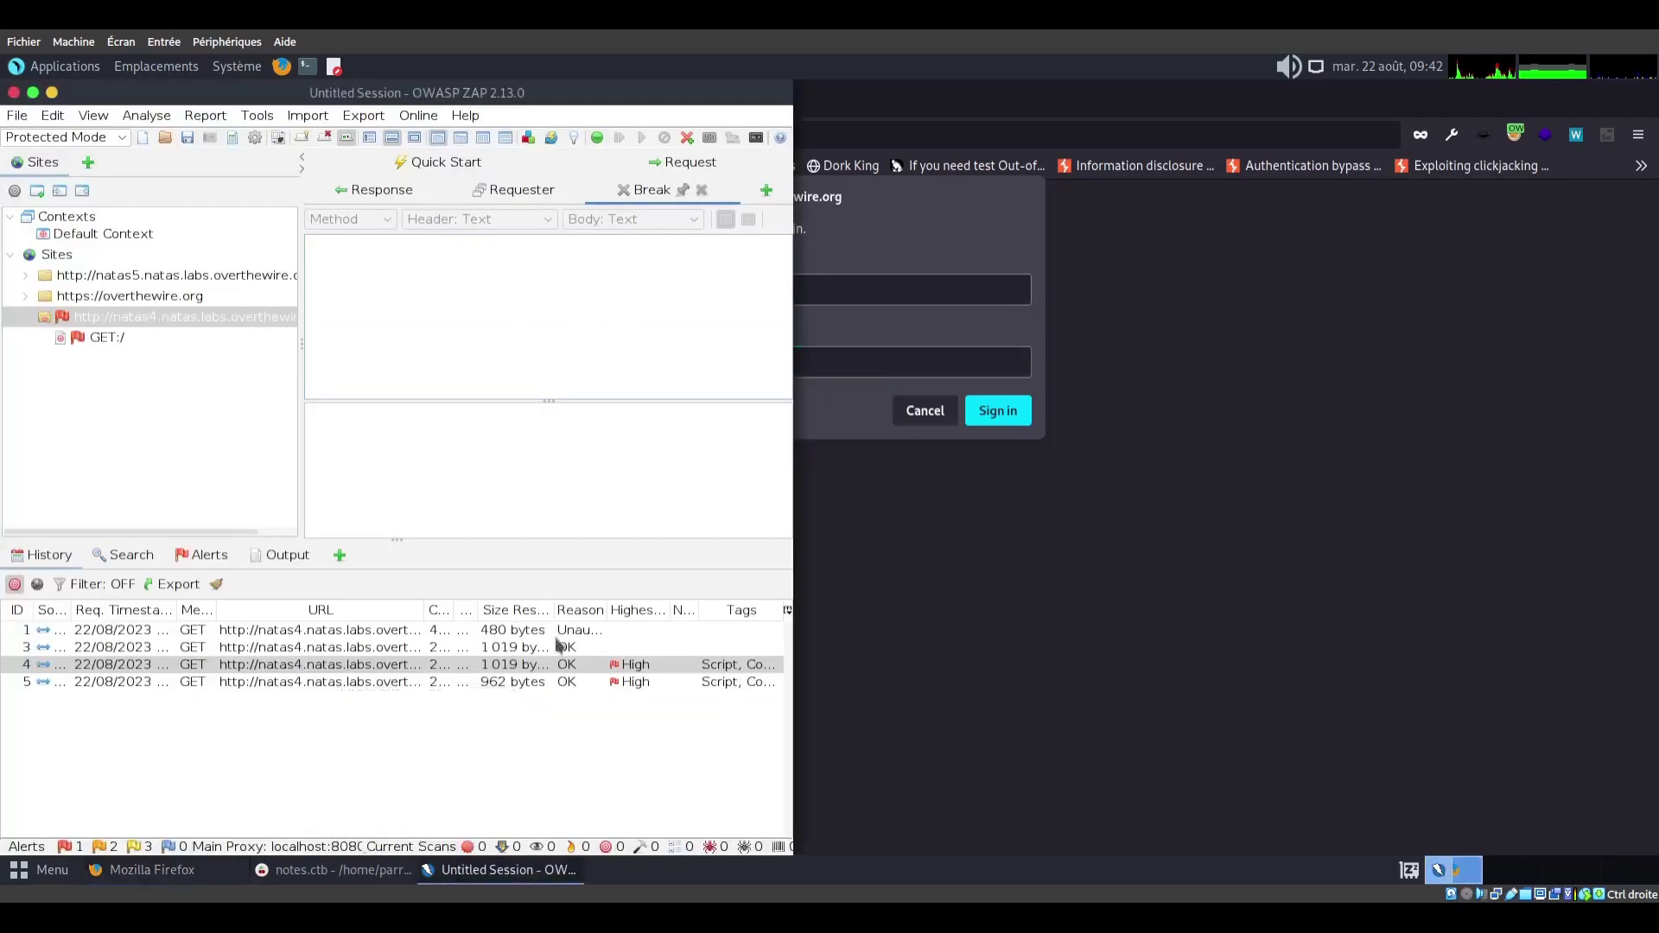
pyautogui.hotkey('alt', 'Tab')
pyautogui.write('natas')
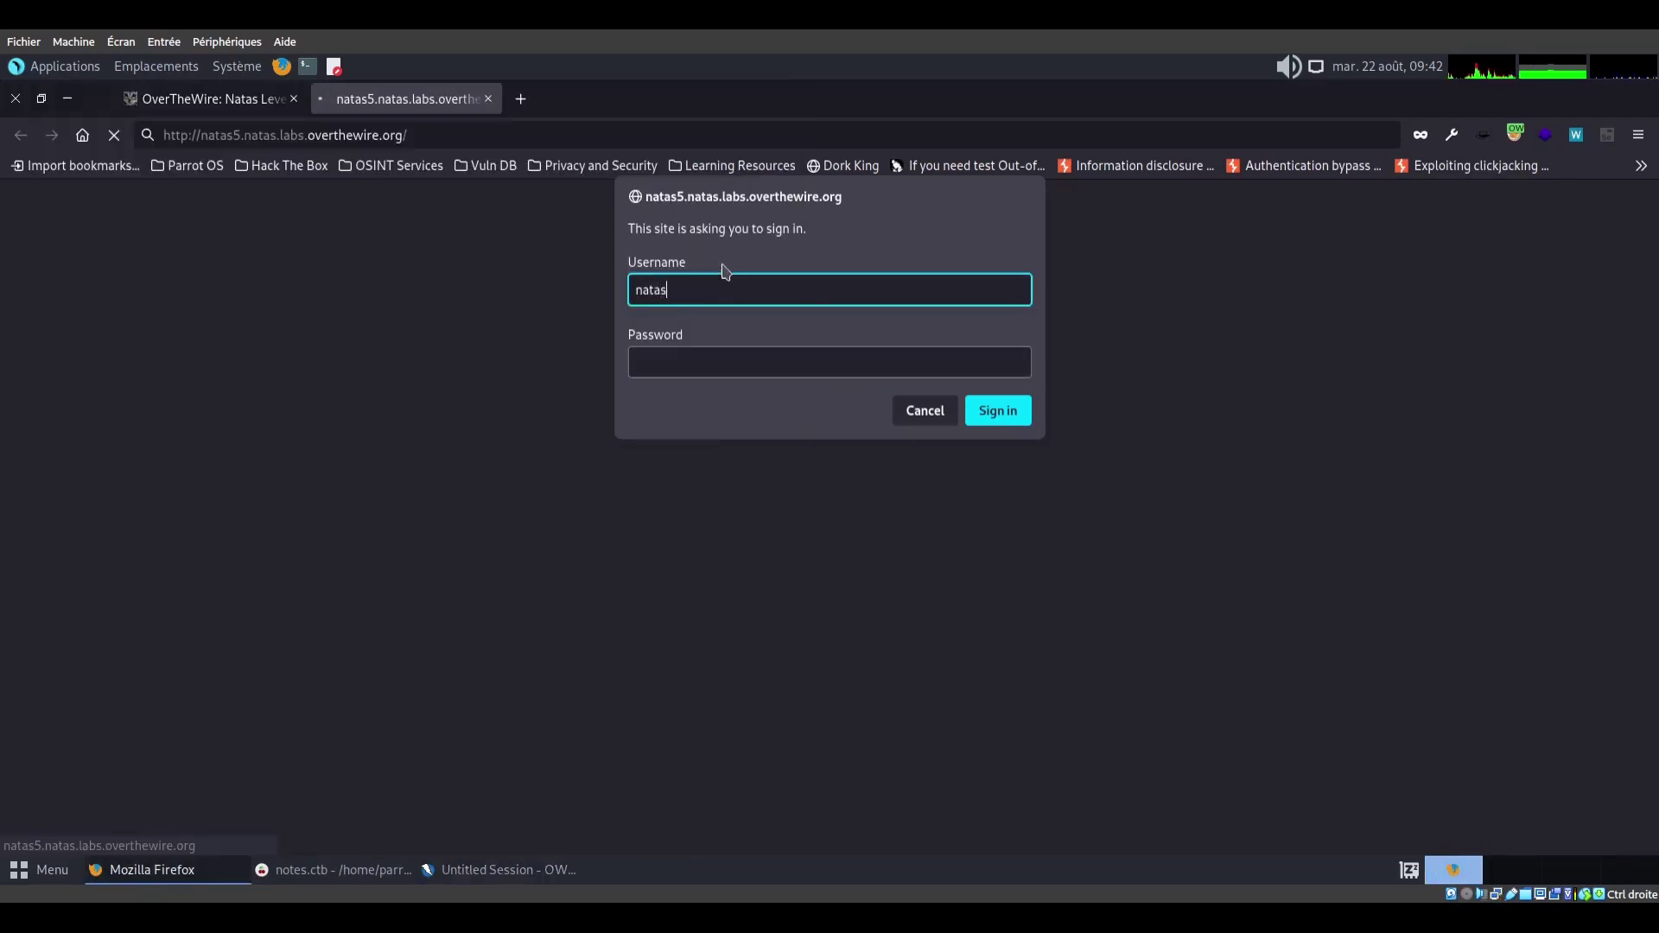
pyautogui.write('5')
pyautogui.hotkey('alt', 'Tab')
pyautogui.rightClick(940, 294)
pyautogui.click(989, 345)
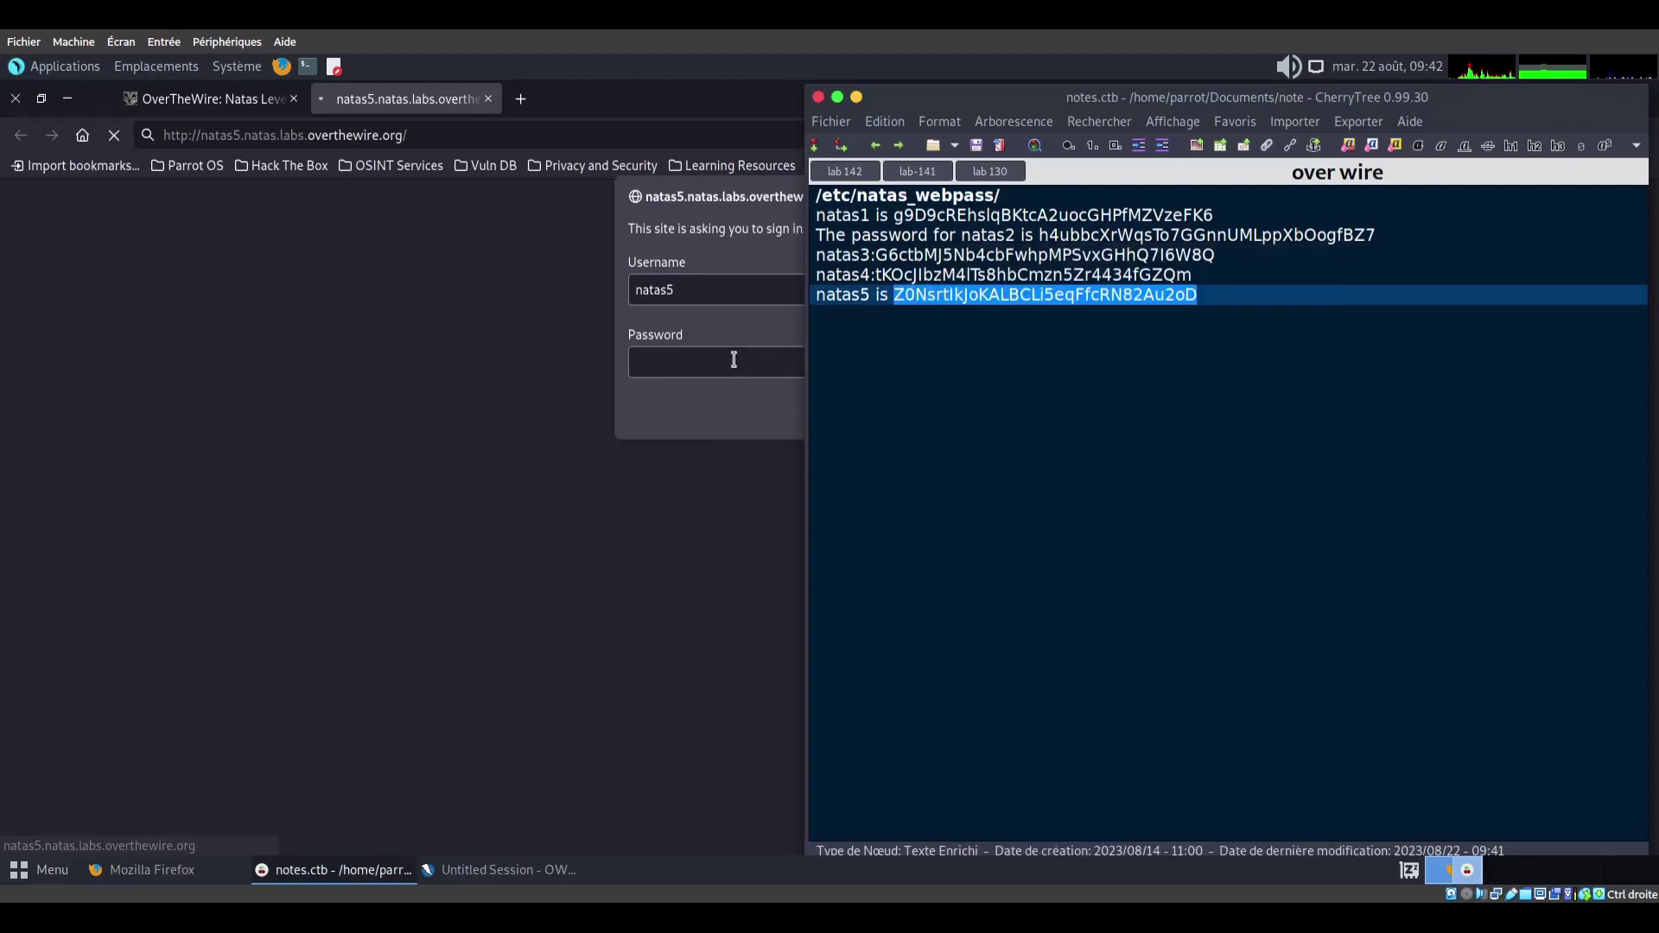
pyautogui.click(734, 360)
pyautogui.rightClick(730, 361)
pyautogui.click(782, 477)
pyautogui.click(966, 408)
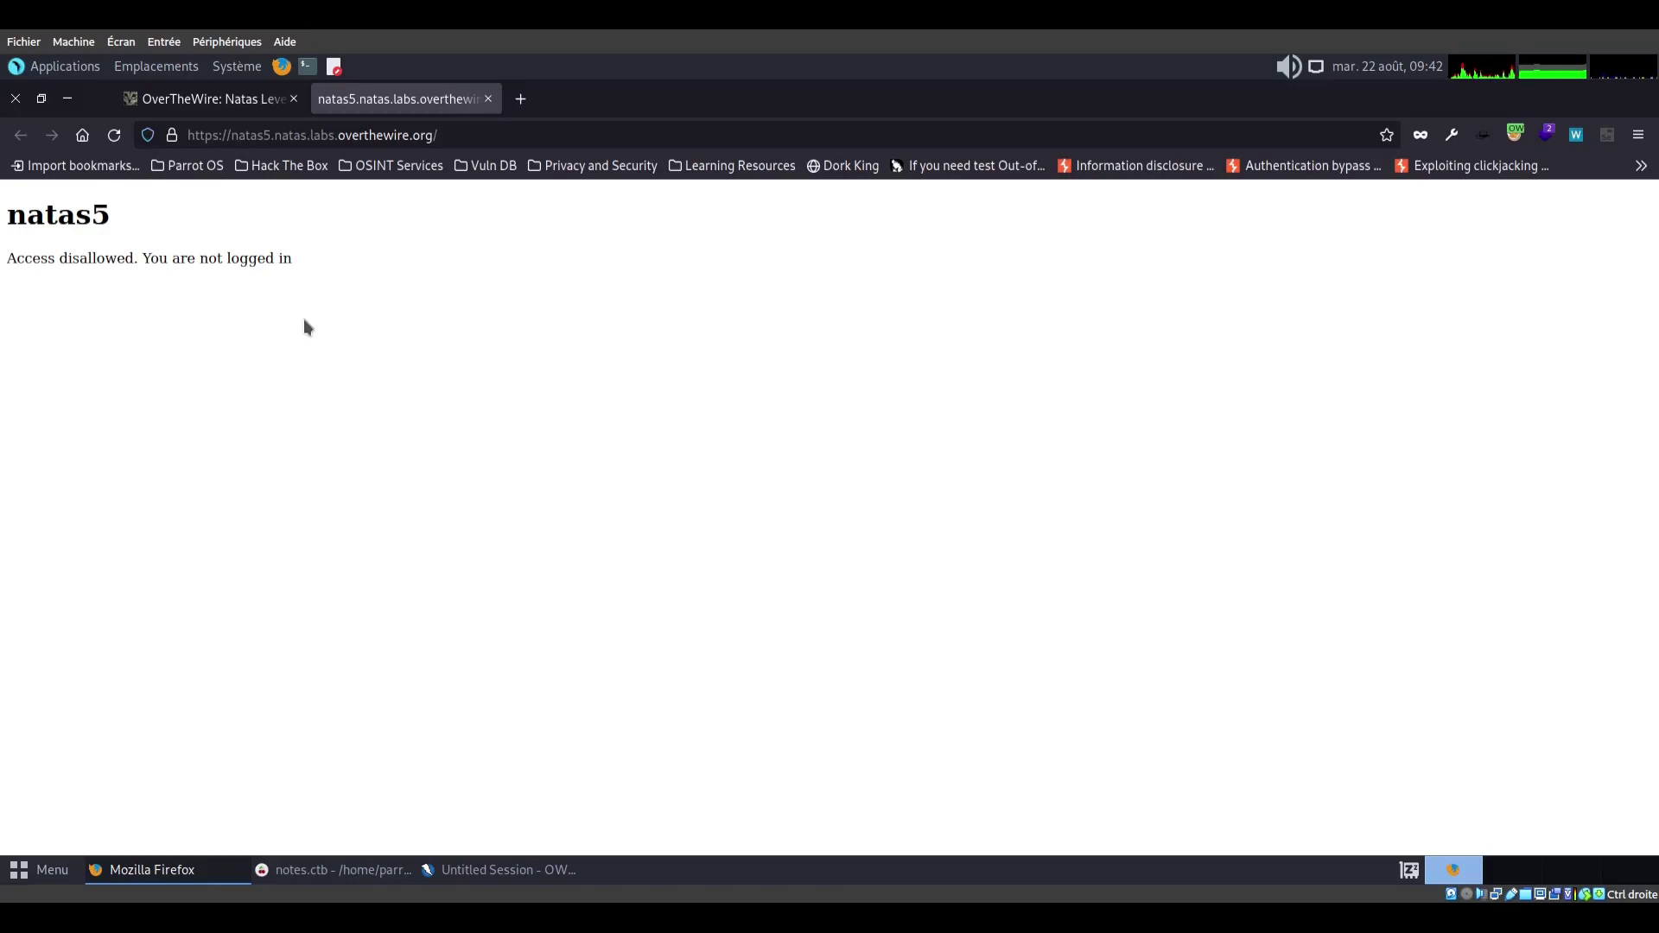
# In ZAP, include the natas5 site in the Default Context
pyautogui.click(474, 872)
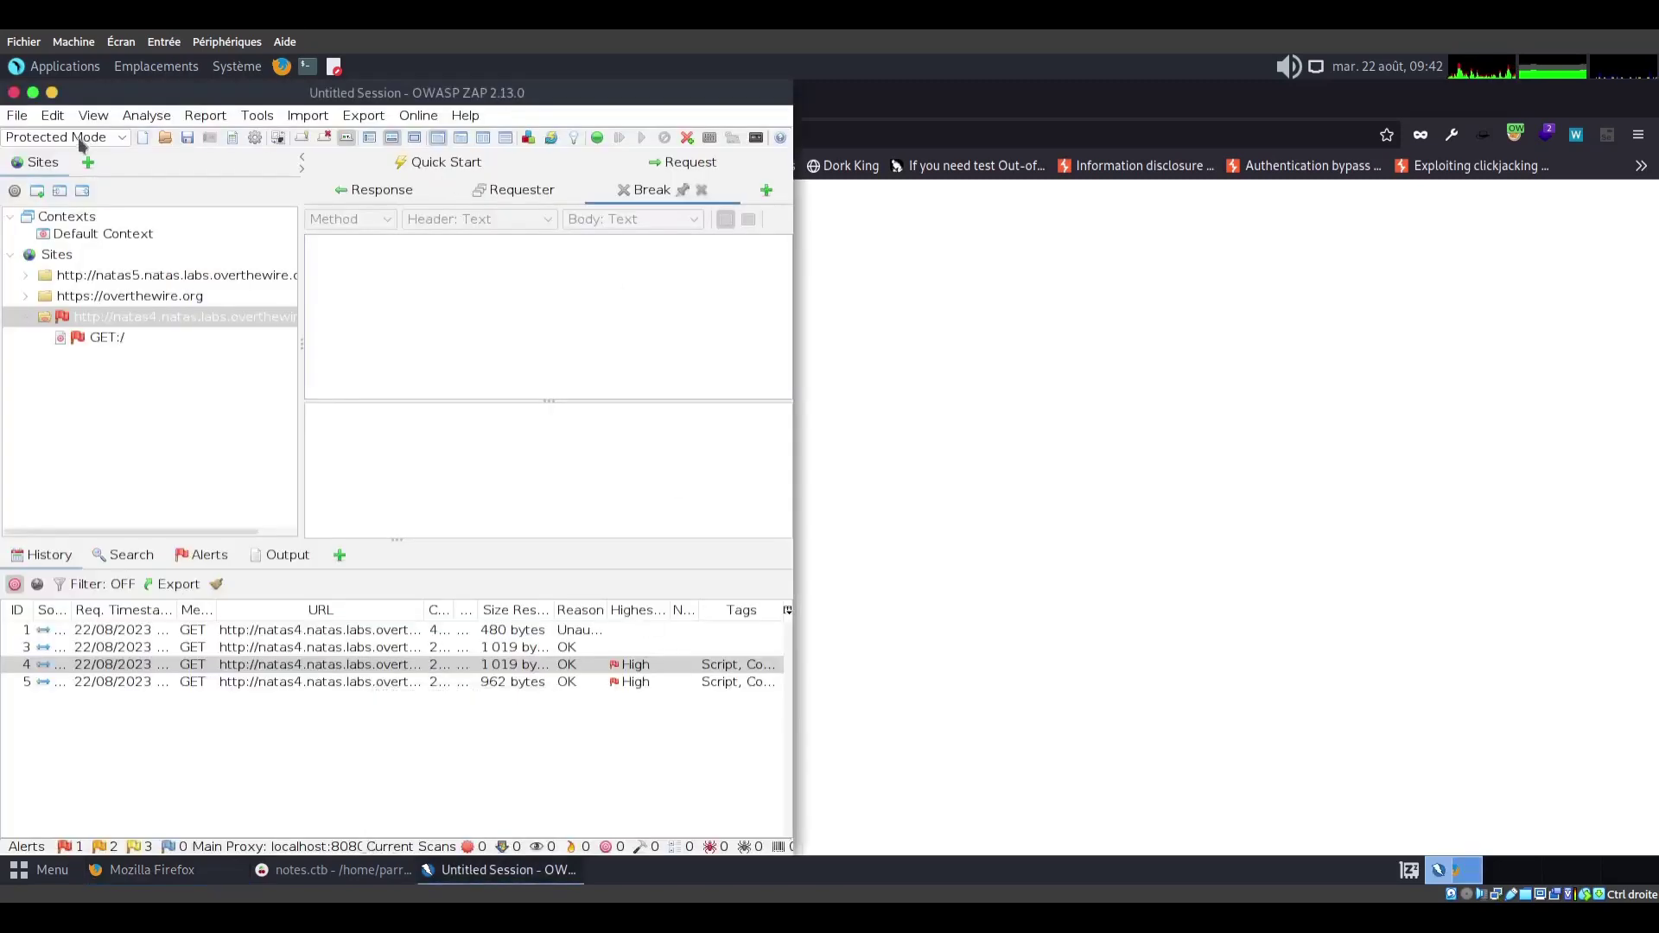
pyautogui.click(33, 92)
pyautogui.click(73, 314)
pyautogui.click(66, 275)
pyautogui.click(68, 273)
pyautogui.rightClick(69, 275)
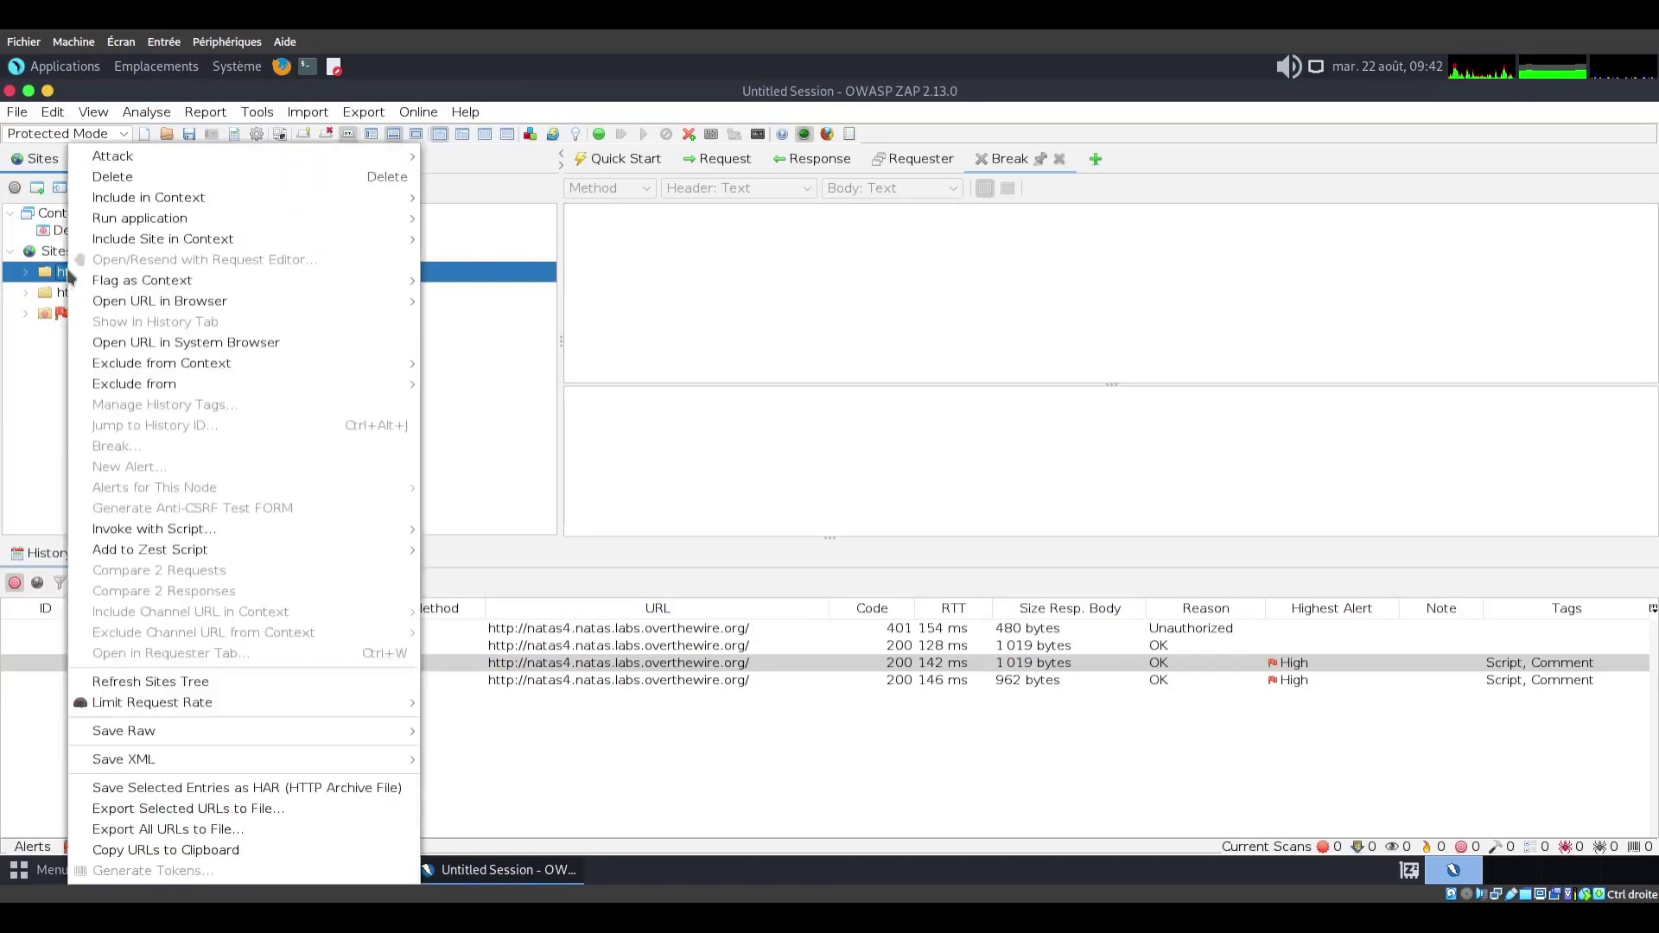
pyautogui.moveTo(225, 247)
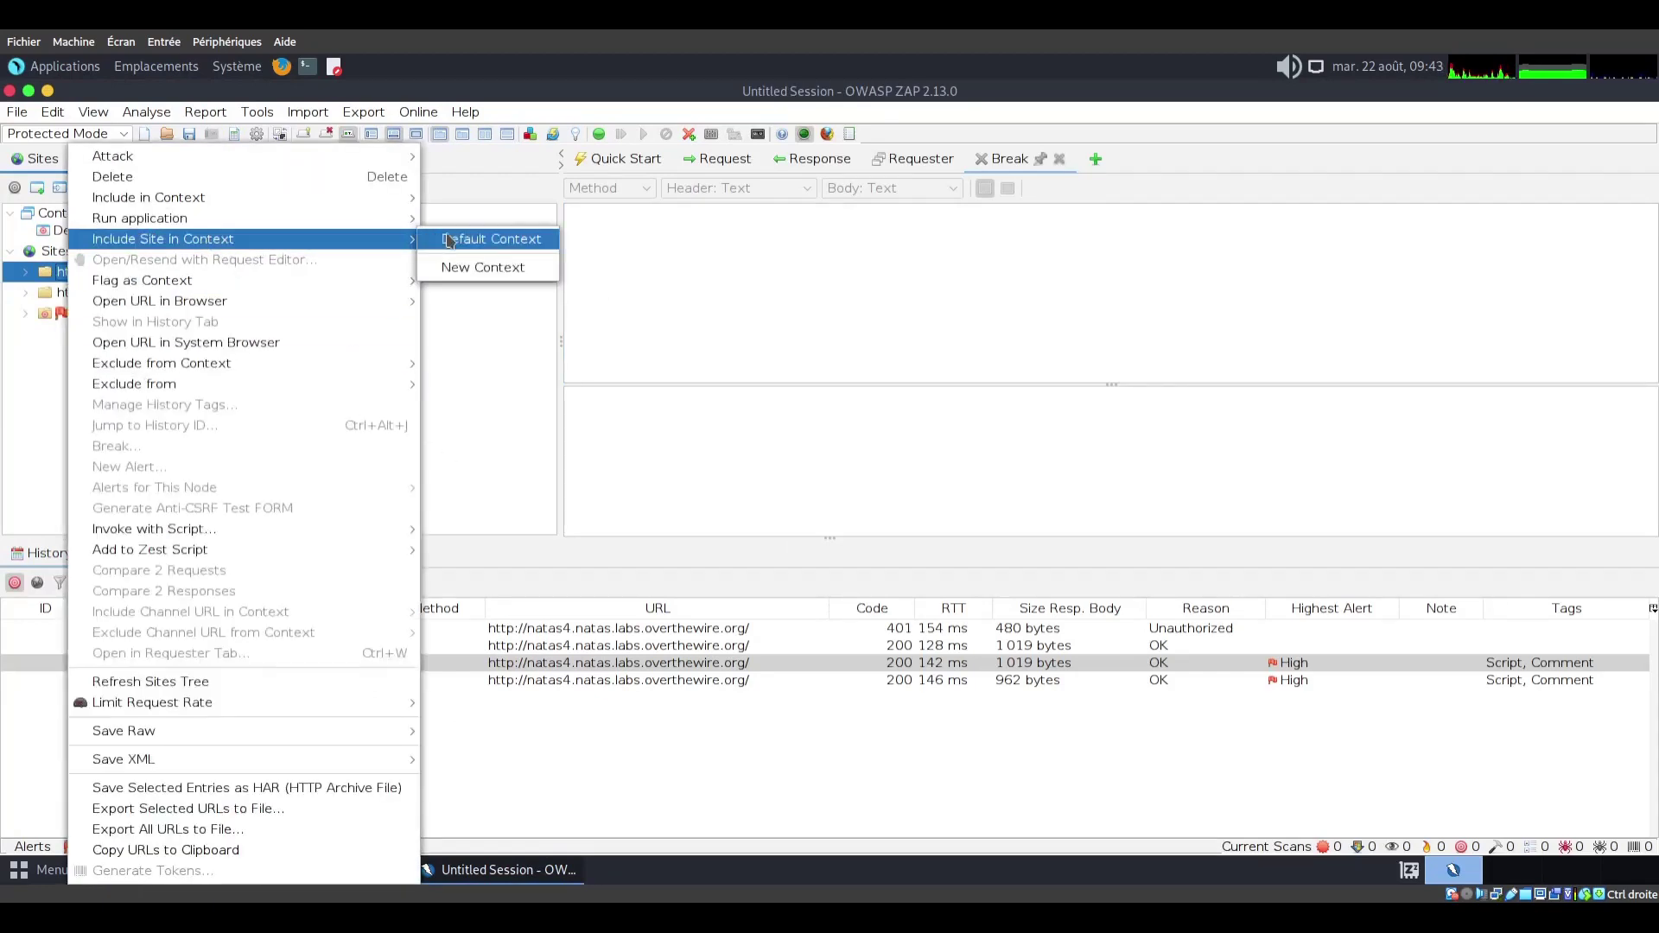
pyautogui.click(480, 240)
pyautogui.click(1076, 689)
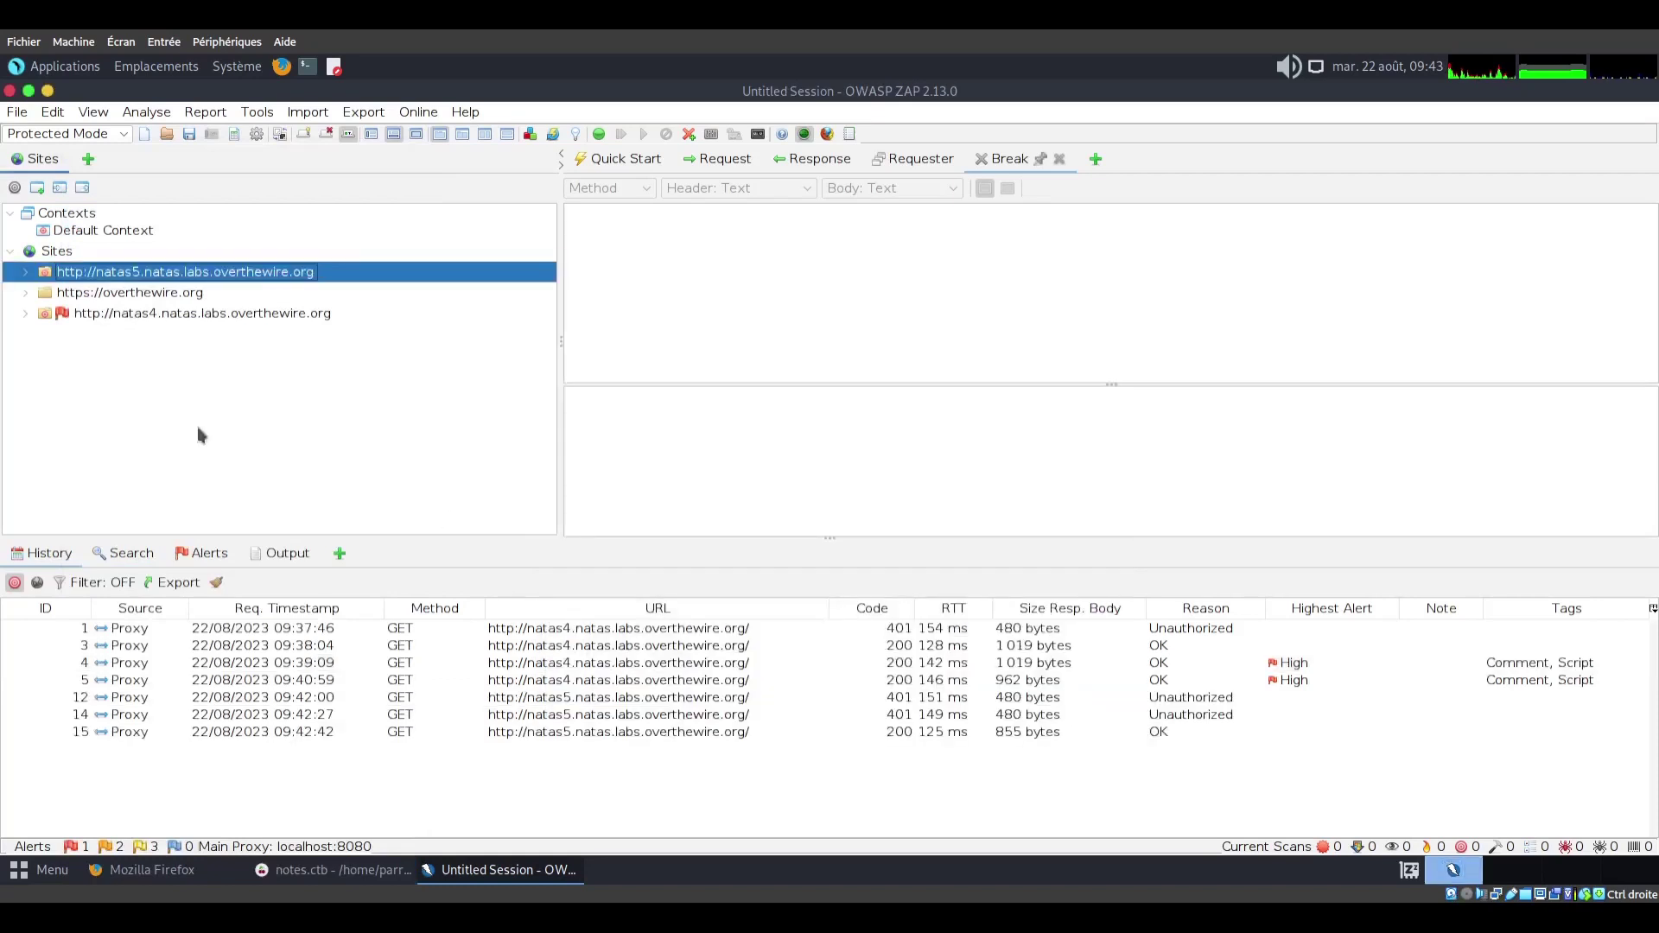
# Delete the natas4 site and its messages from the Sites tree
pyautogui.click(60, 313)
pyautogui.press('Delete')
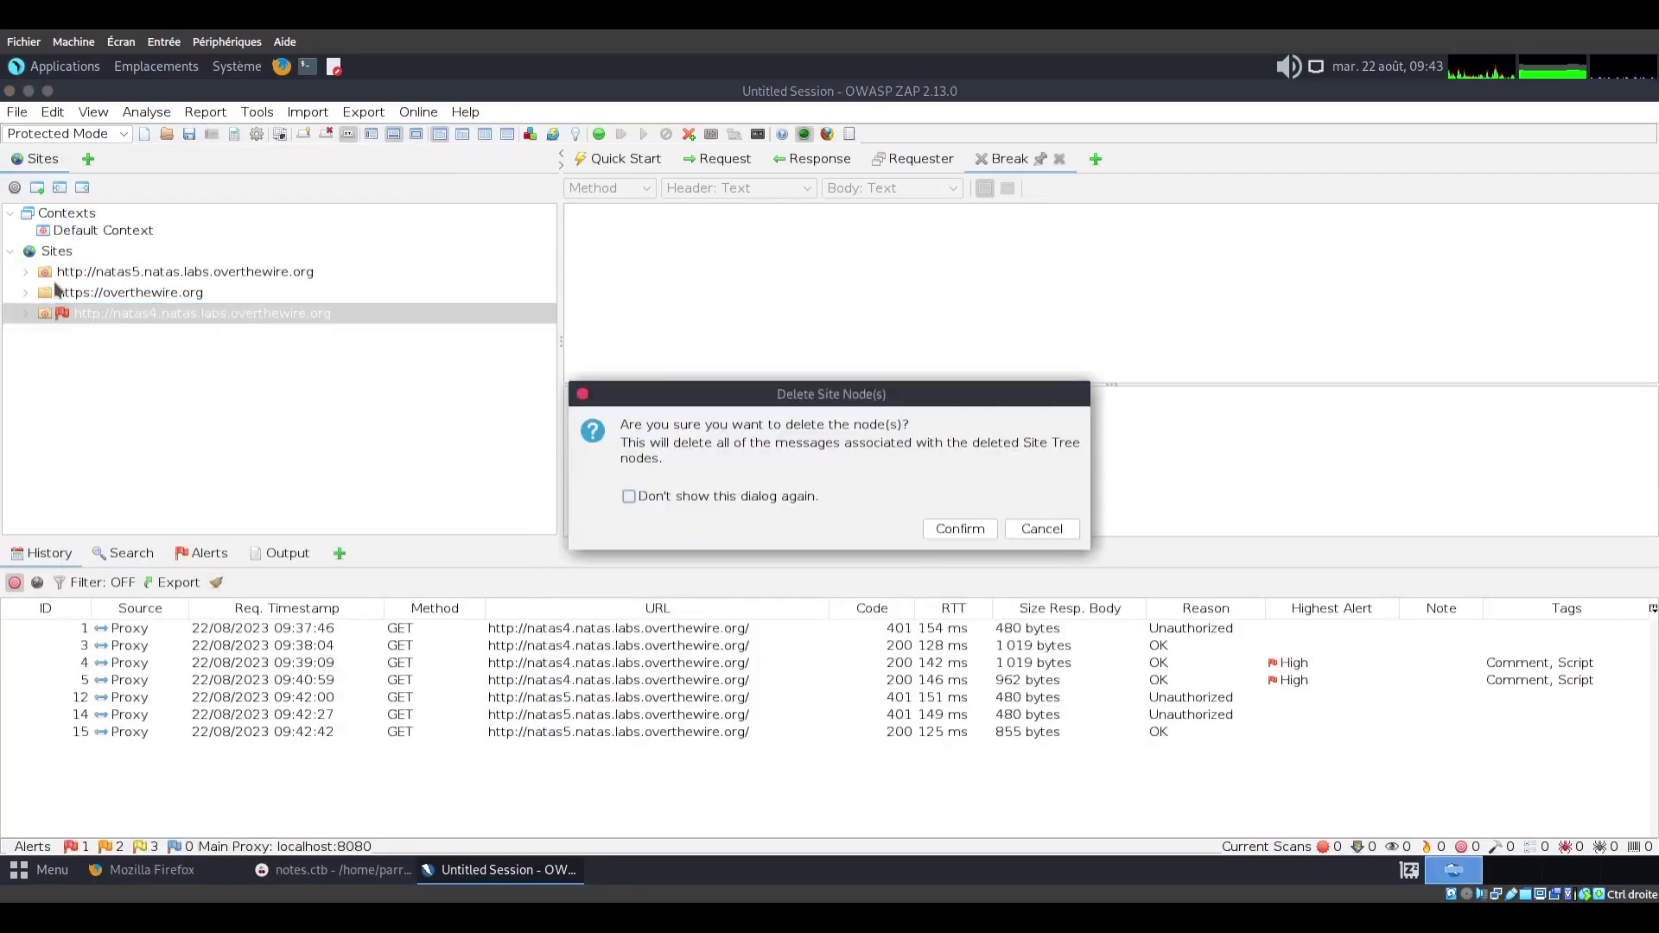
pyautogui.click(955, 527)
# Inspect the successful 200 OK request's Basic Authorization header in History
pyautogui.scroll(-1, 784, 298)
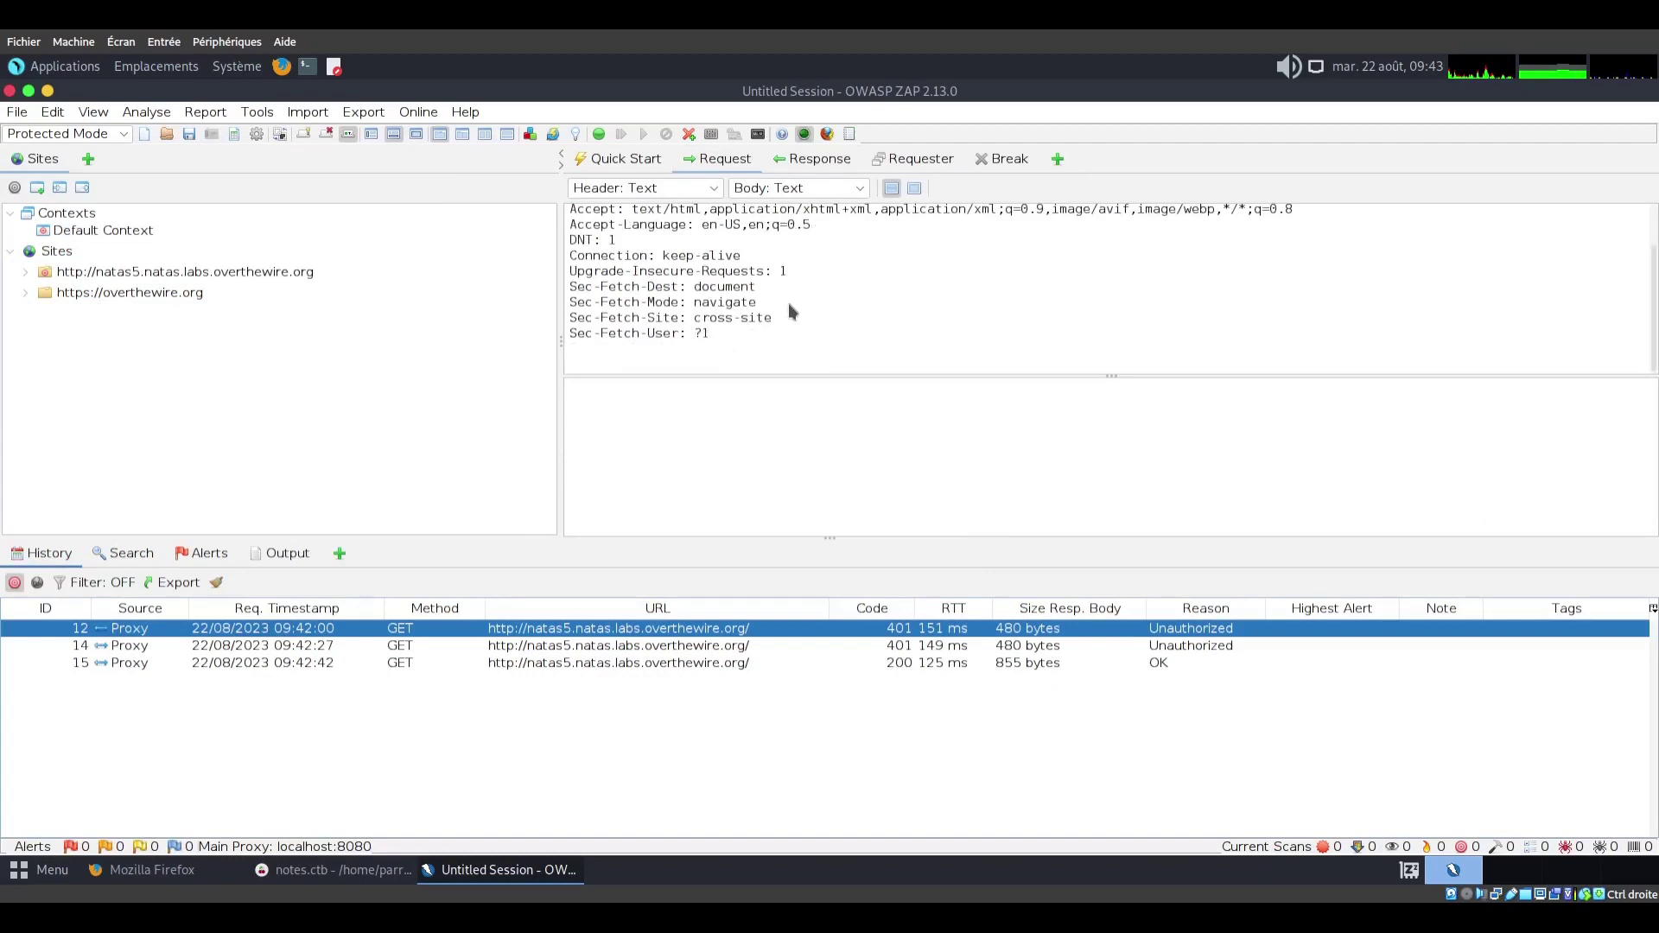
pyautogui.scroll(1, 1009, 277)
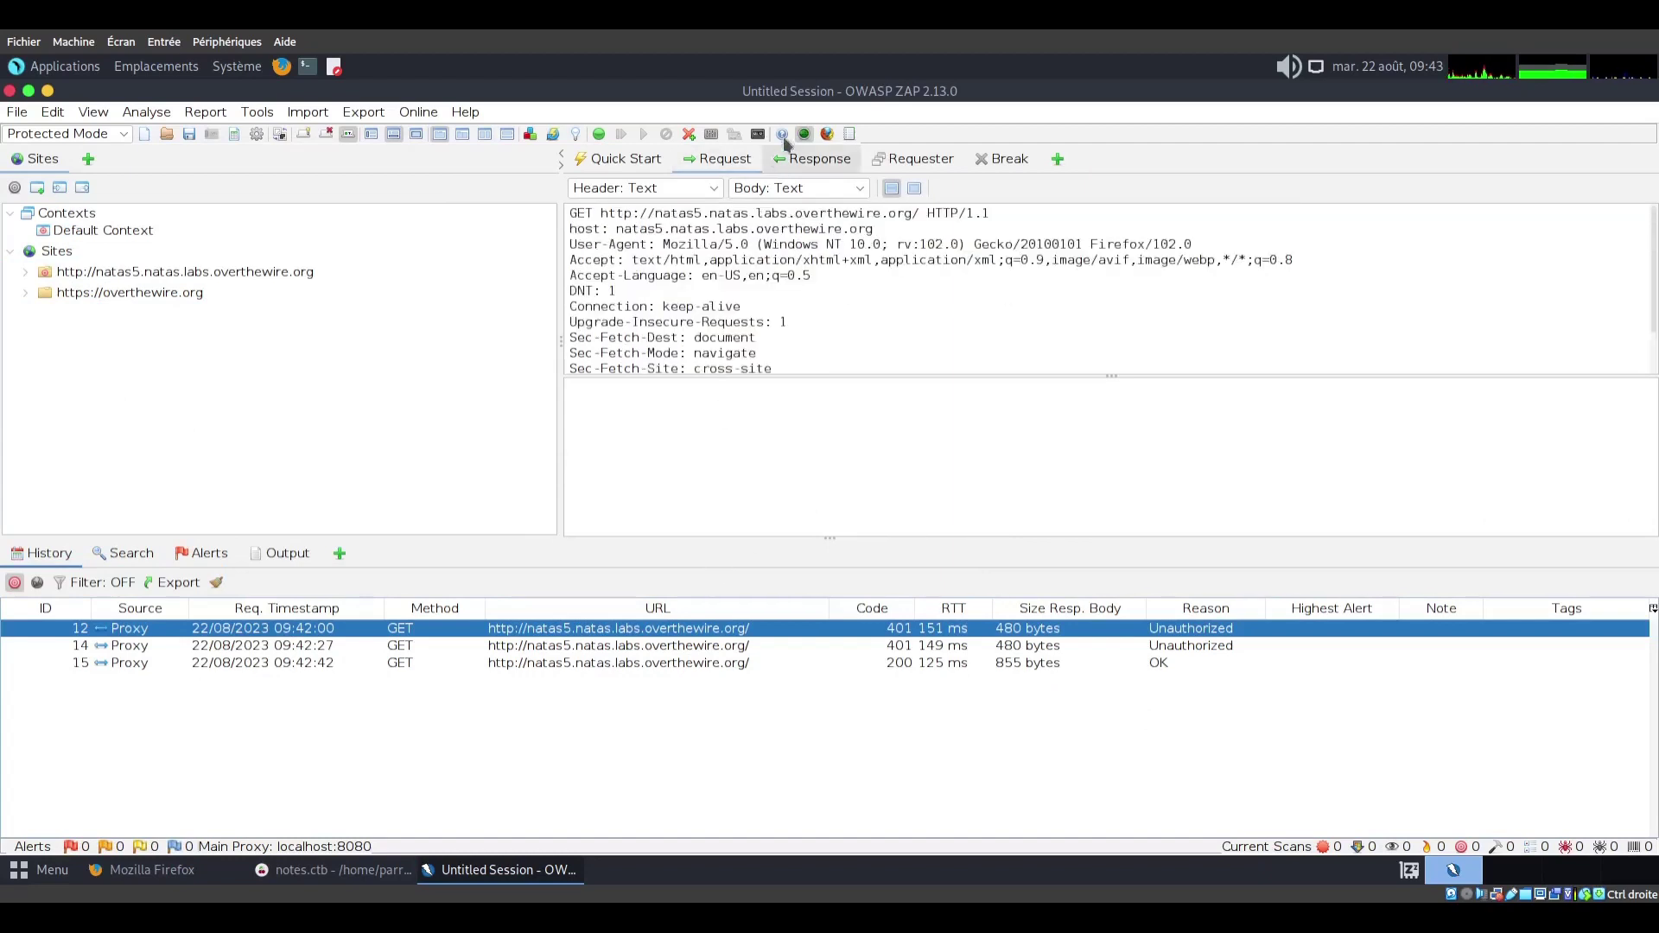
pyautogui.click(656, 662)
pyautogui.scroll(-1, 726, 290)
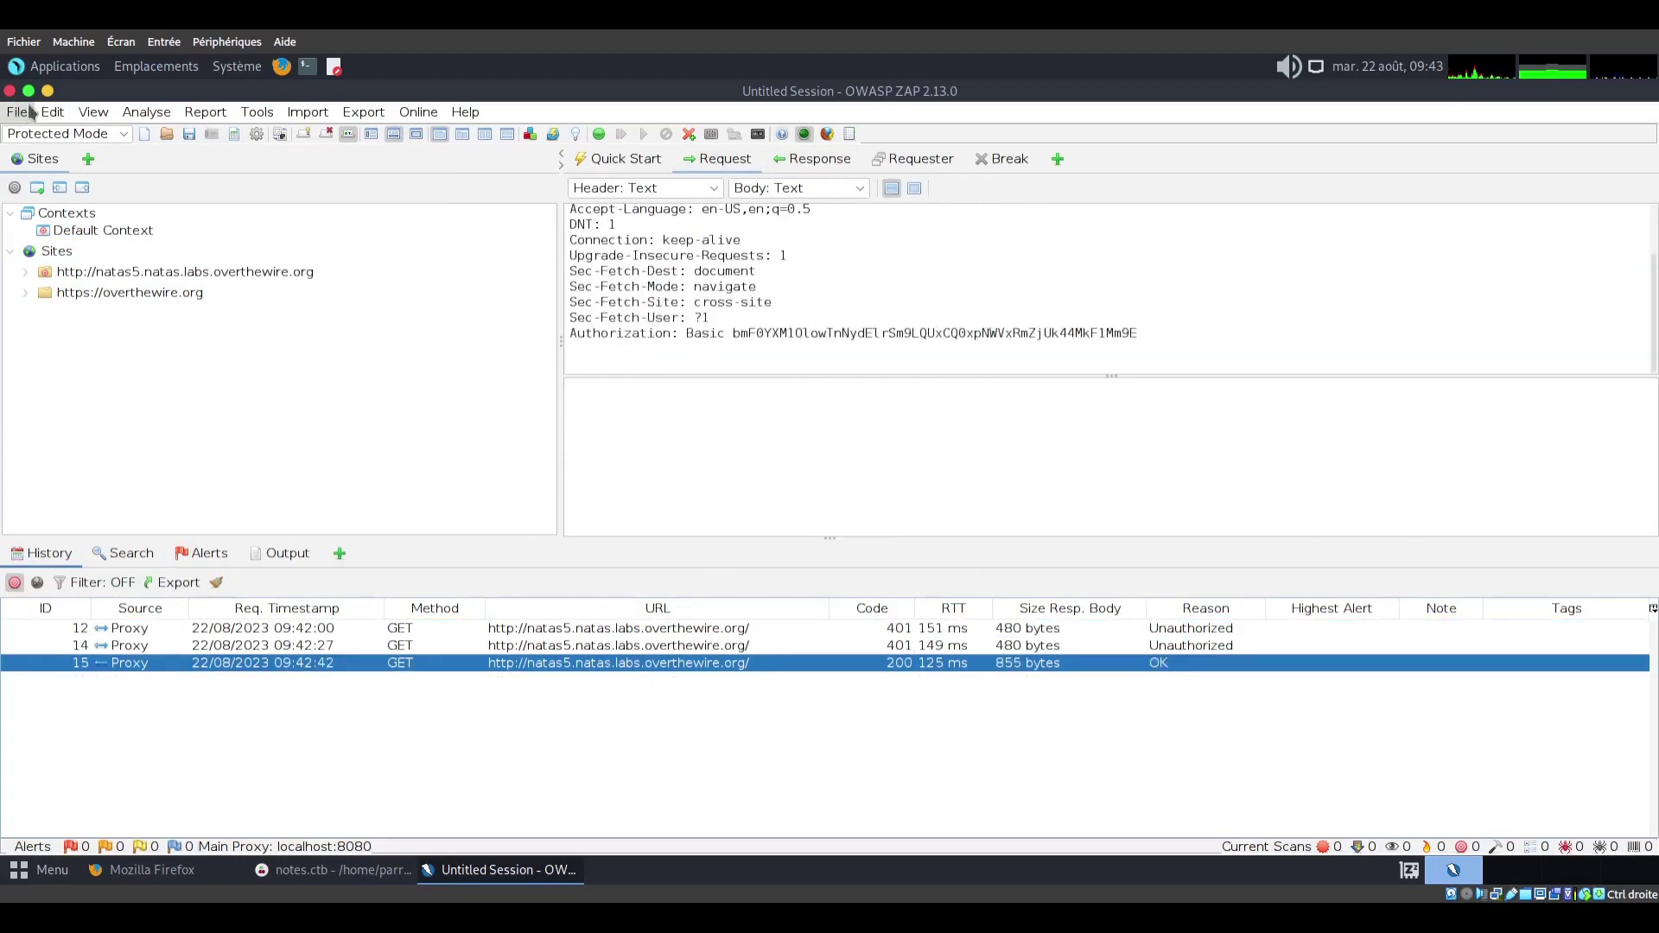
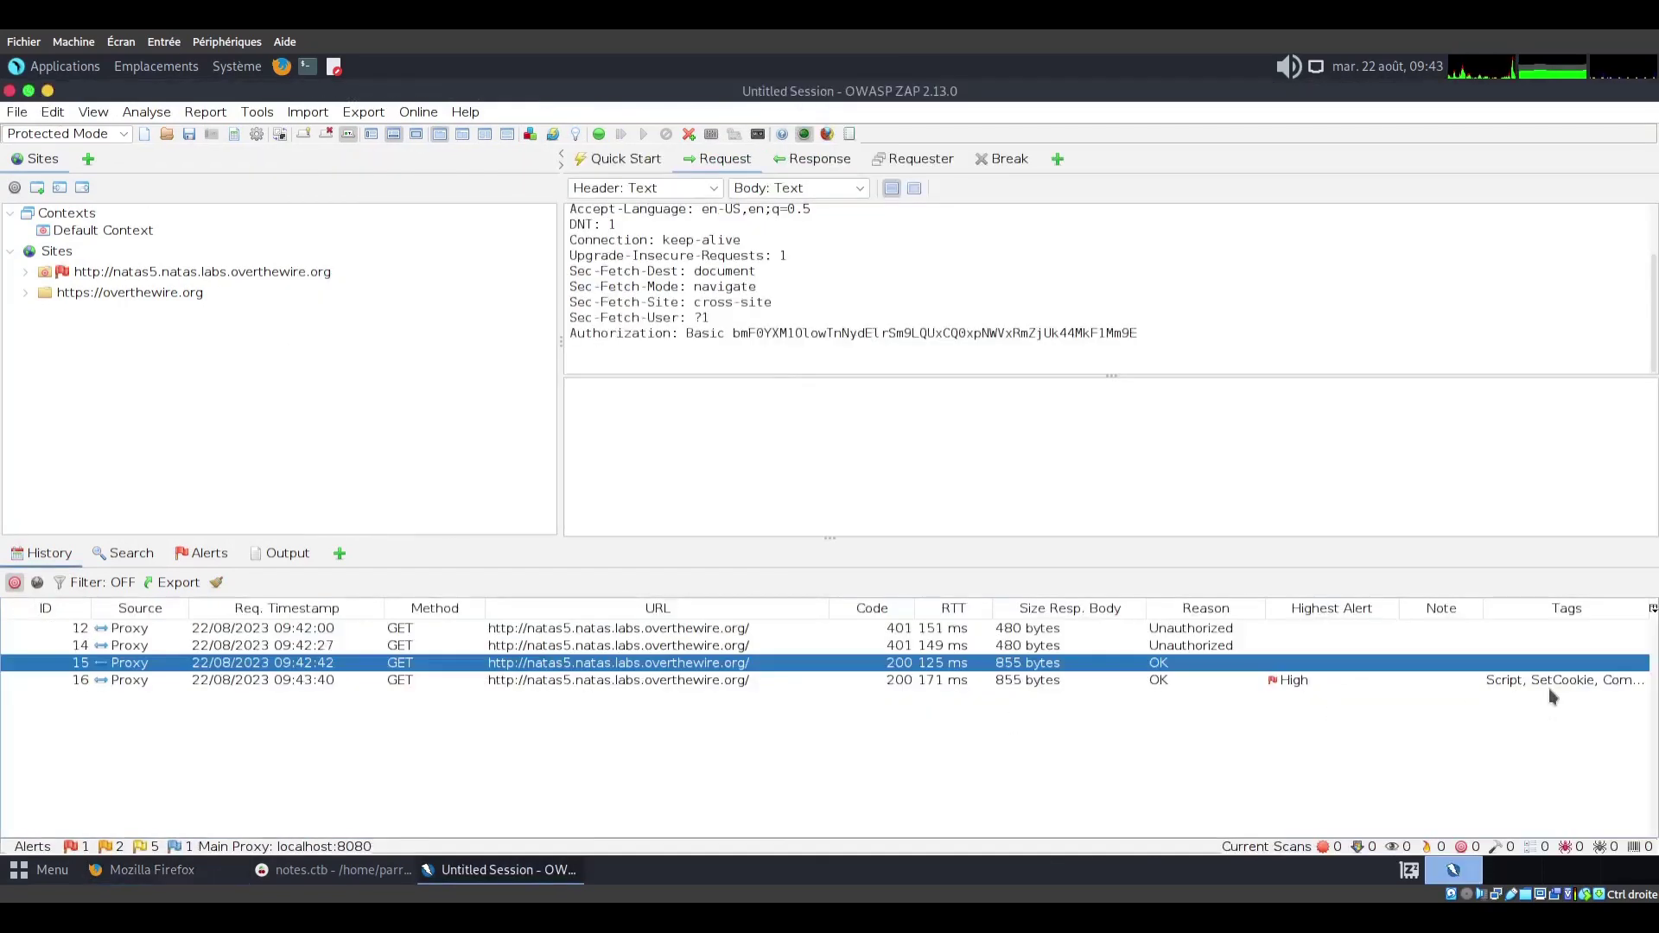
# Open History request 16 and read its Cookie loggedin=0 header after glancing at the response
pyautogui.click(1548, 685)
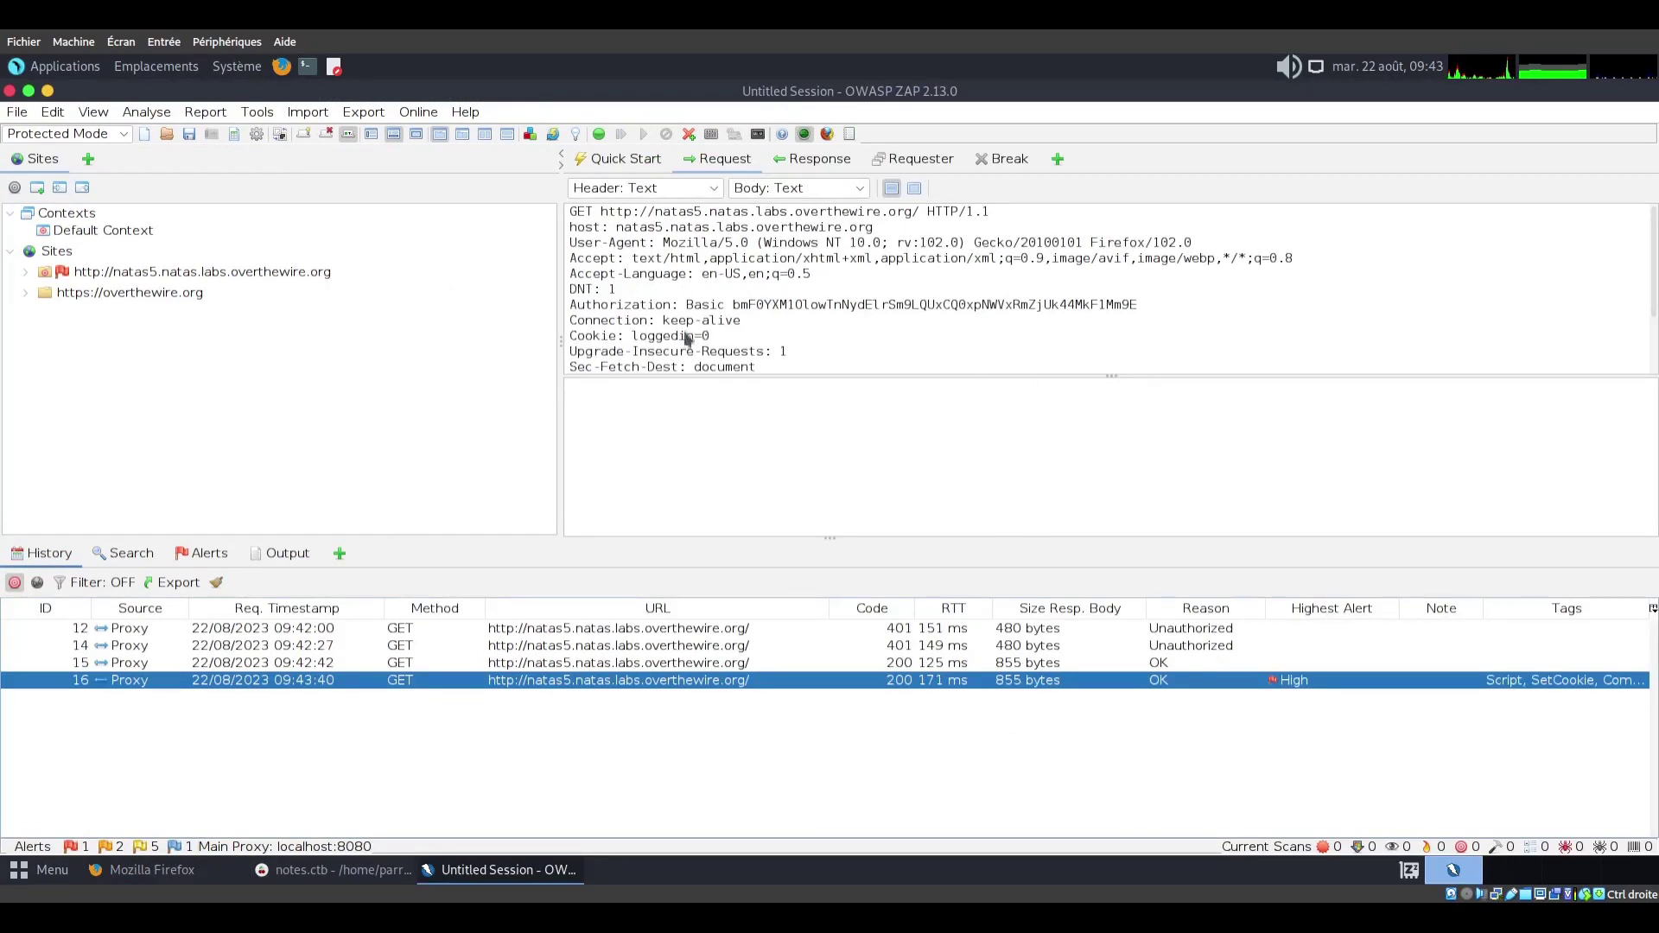
pyautogui.scroll(-2, 715, 325)
pyautogui.click(812, 159)
pyautogui.click(717, 158)
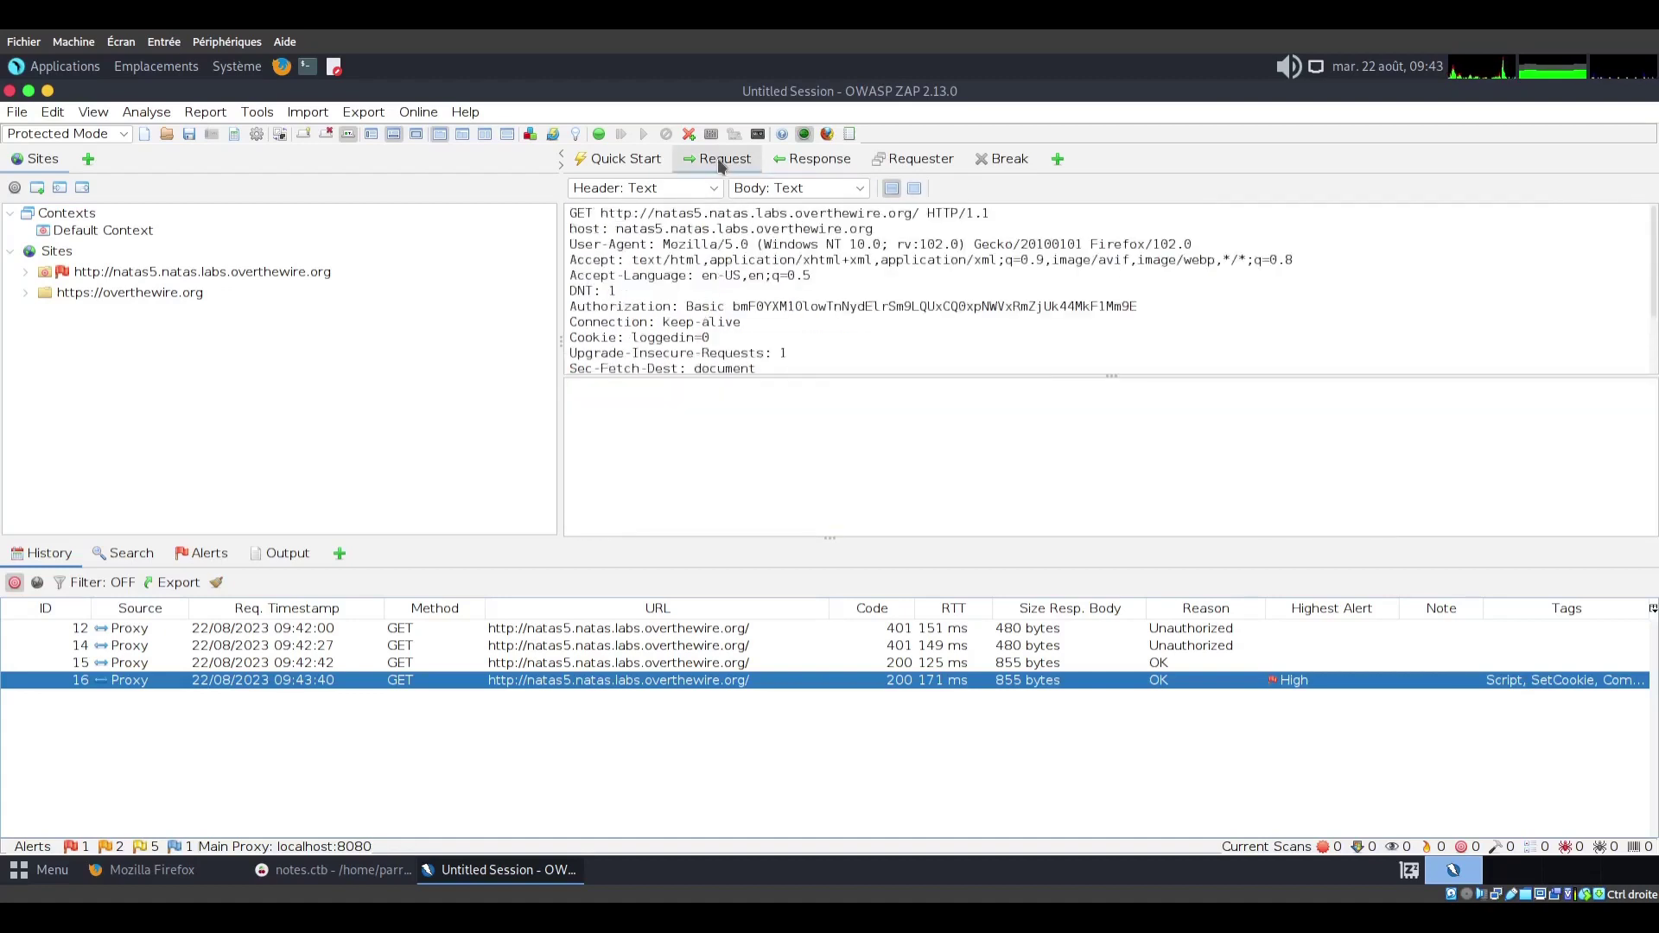
pyautogui.scroll(-2, 791, 304)
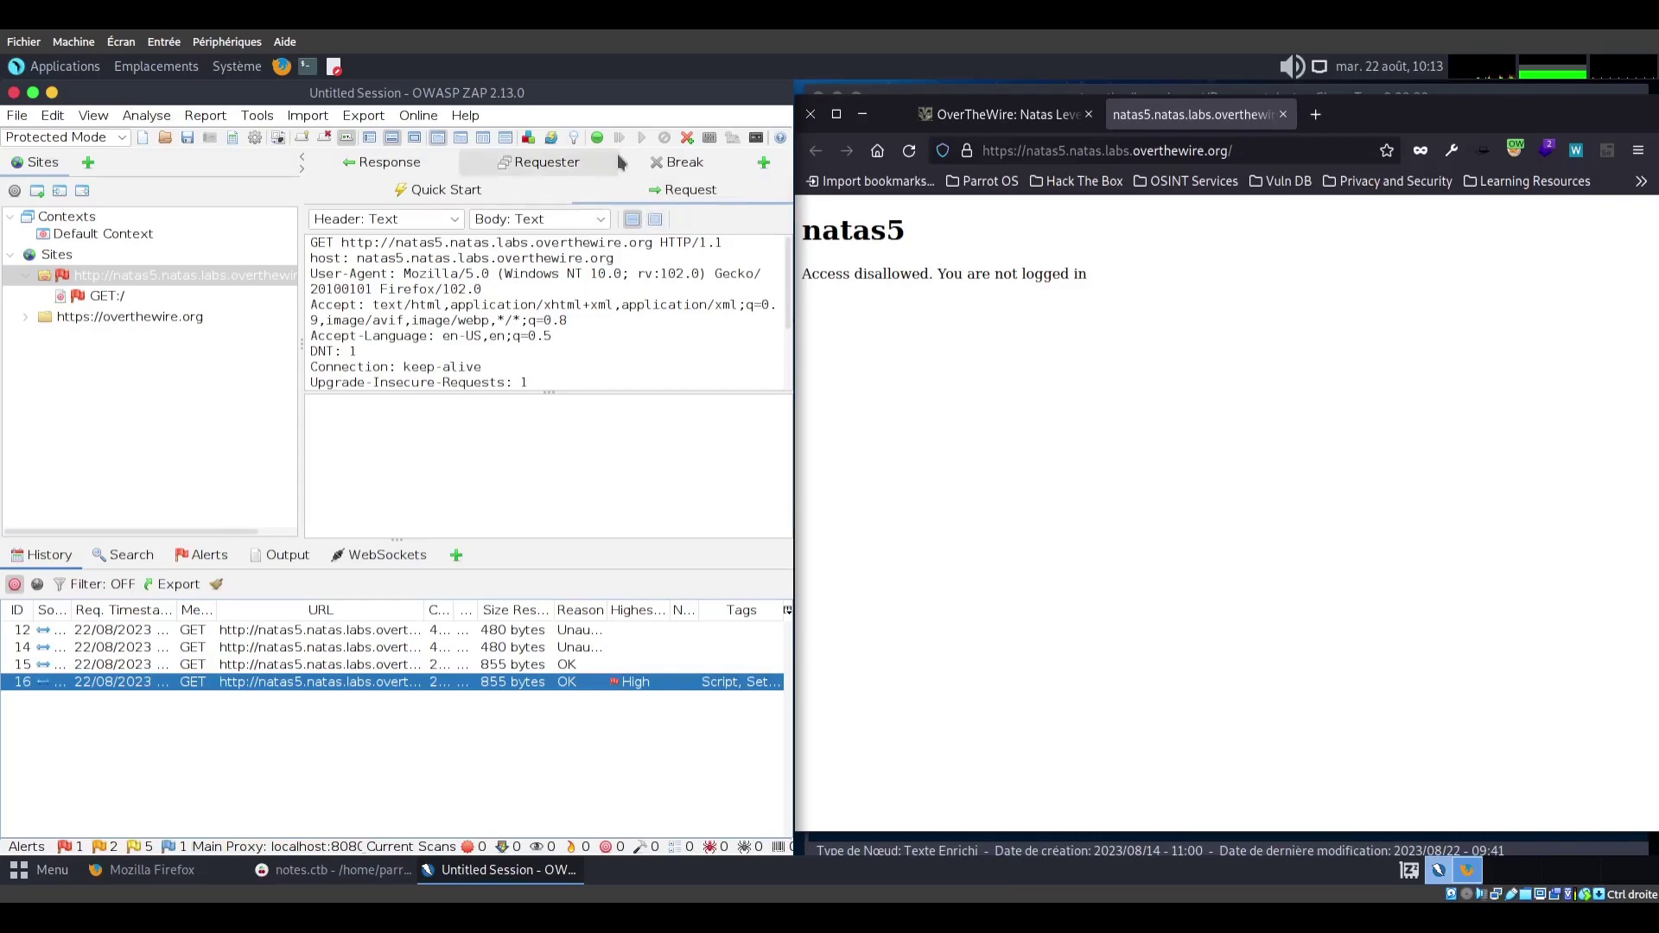
# Turn on breaking for all requests and responses
pyautogui.click(598, 139)
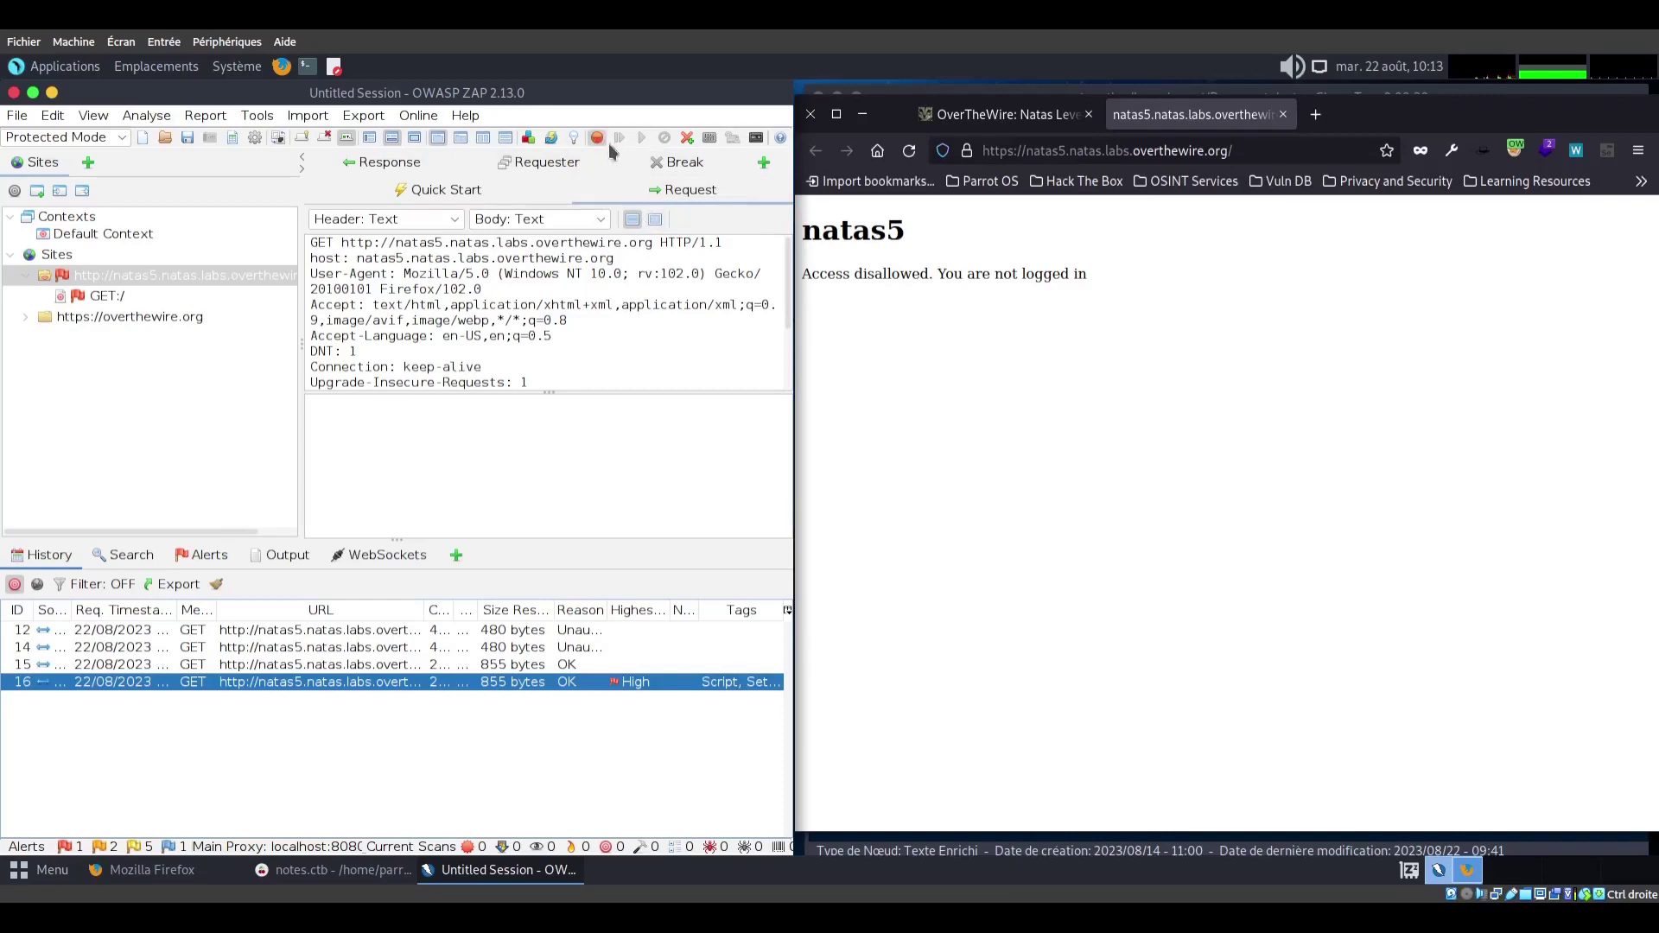
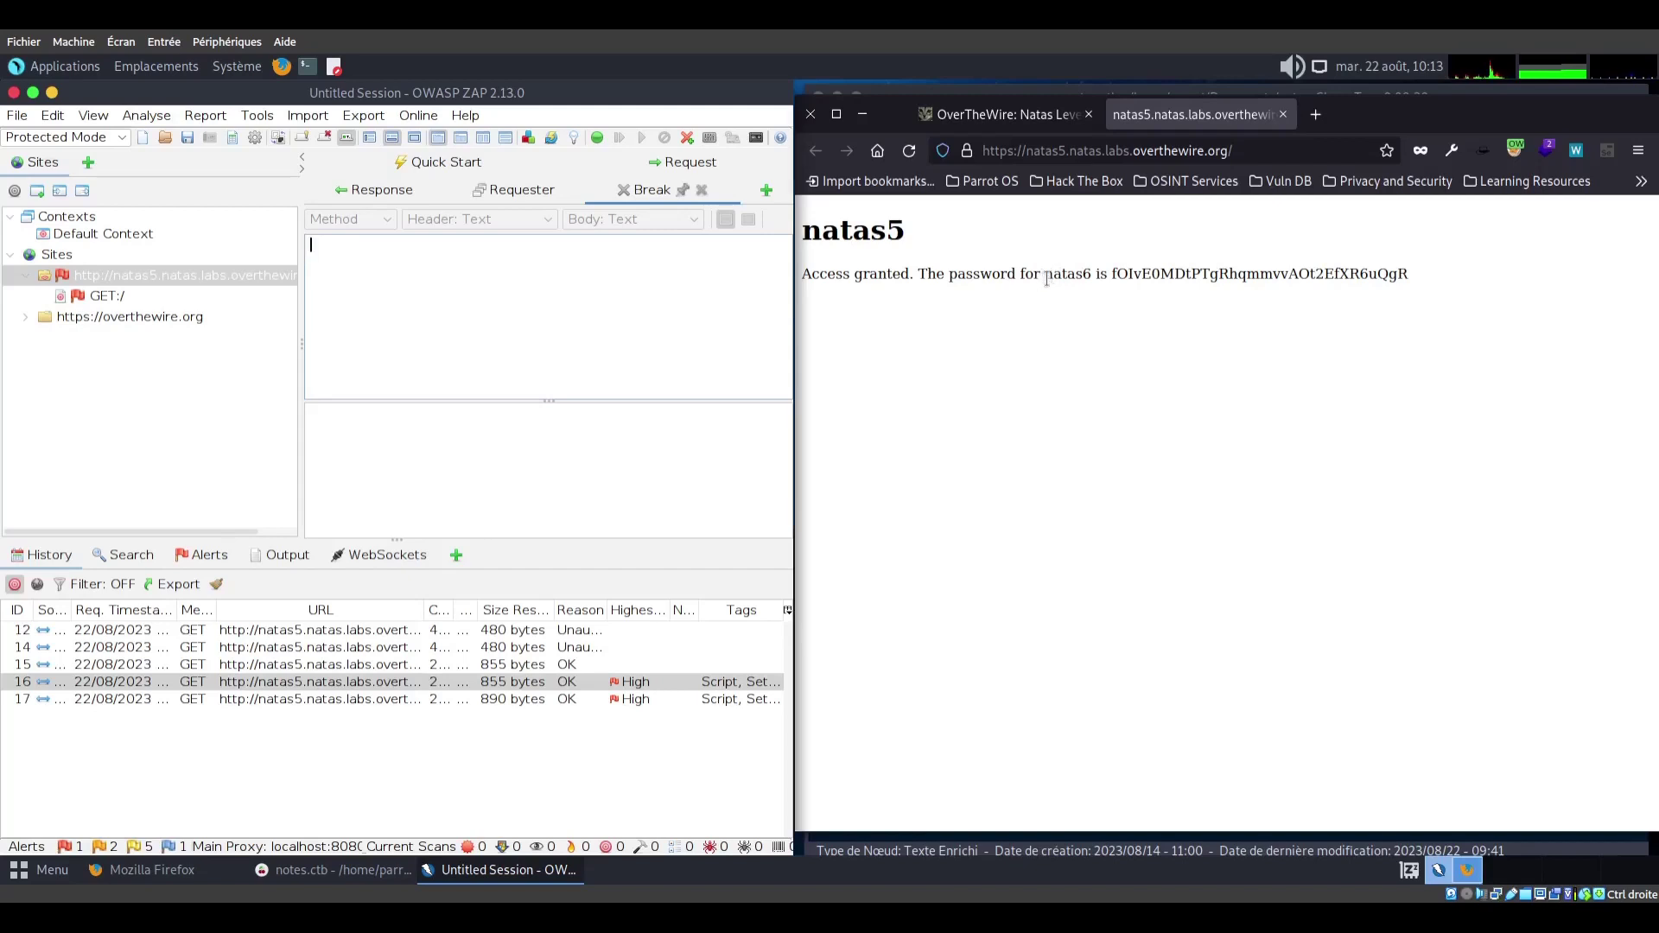
# Select the natas6 password, then open the natas6 URL from the Level 5→6 page in a new tab
pyautogui.moveTo(1046, 275); pyautogui.dragTo(927, 416)
pyautogui.click(471, 872)
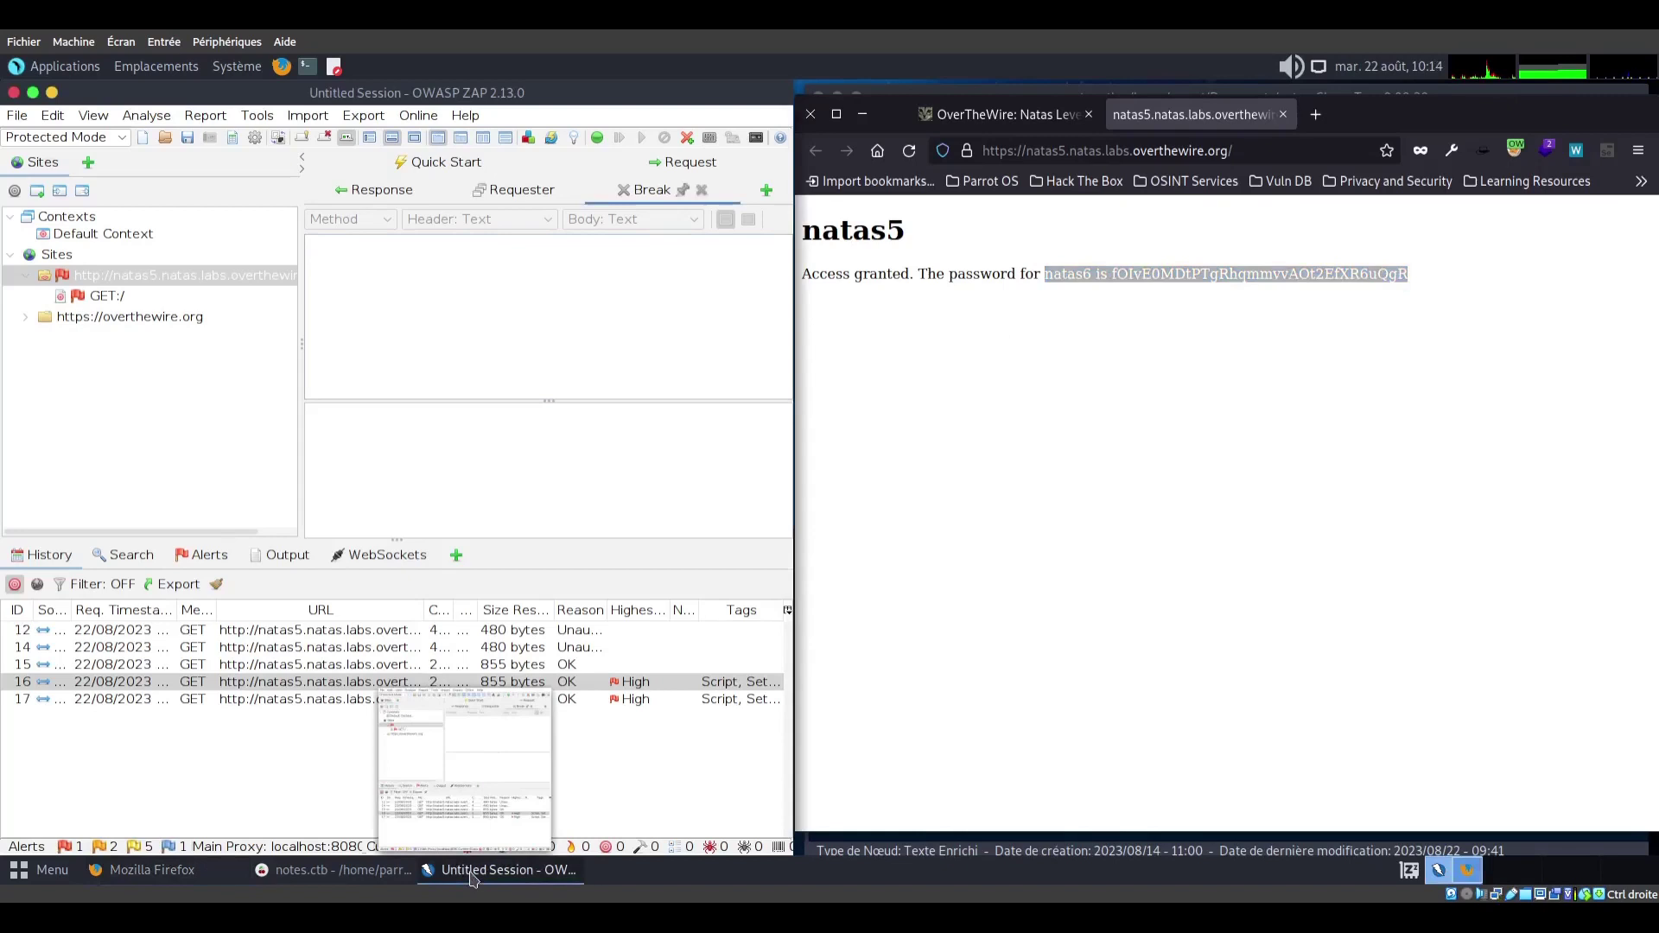
pyautogui.click(459, 876)
pyautogui.click(459, 876)
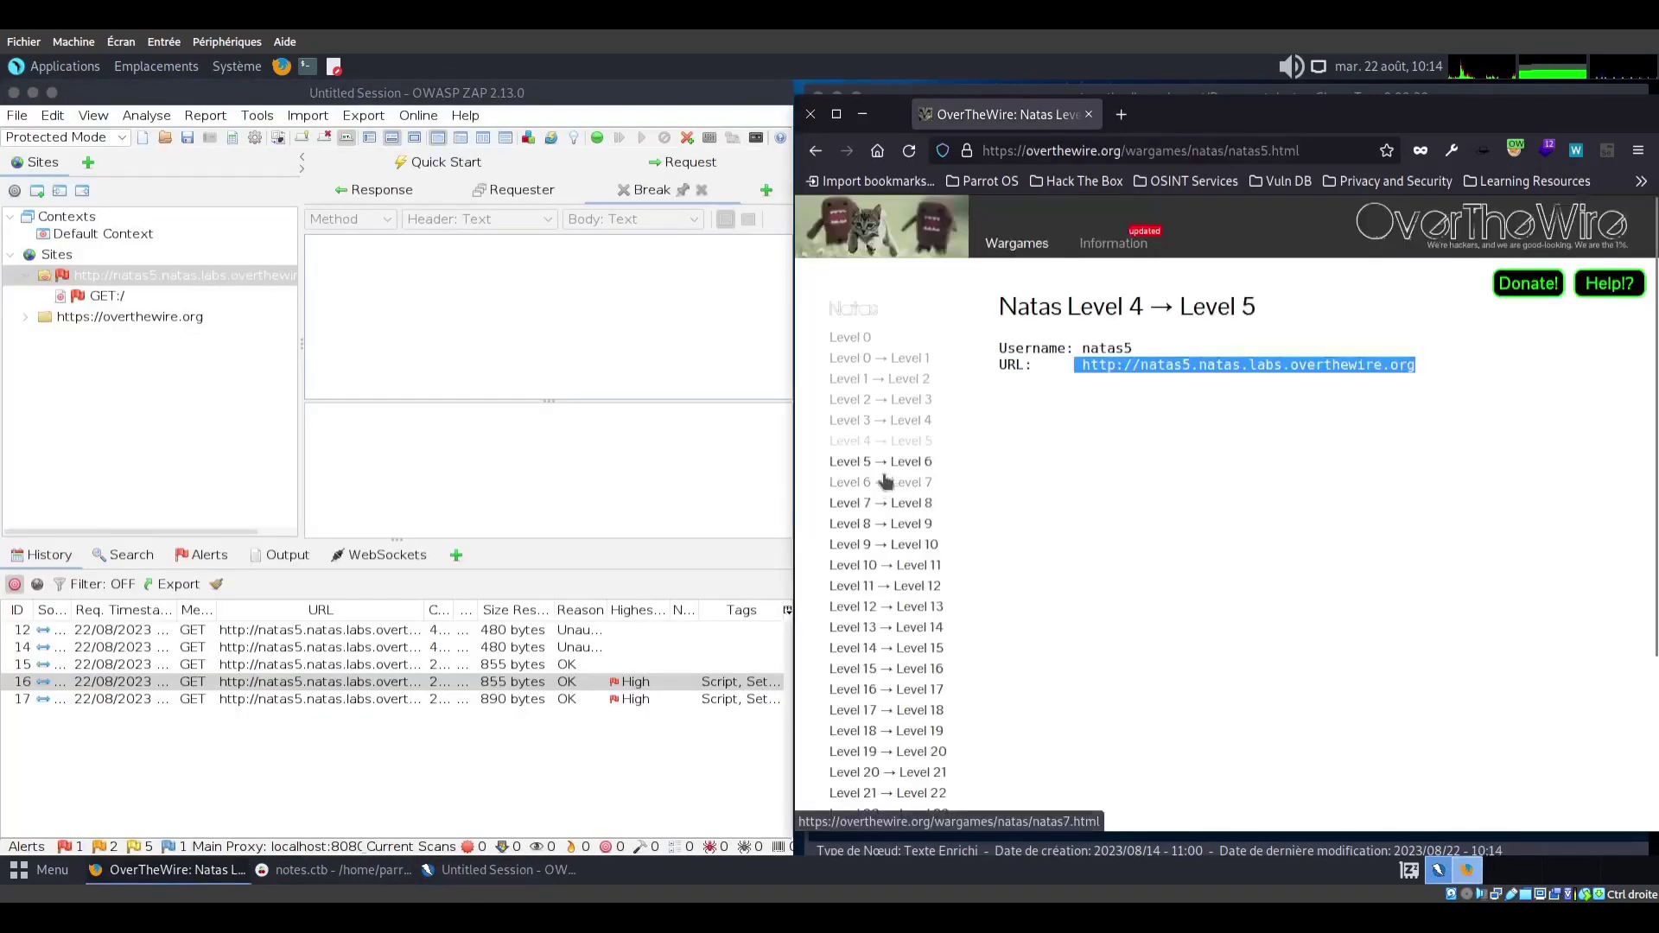
pyautogui.click(887, 467)
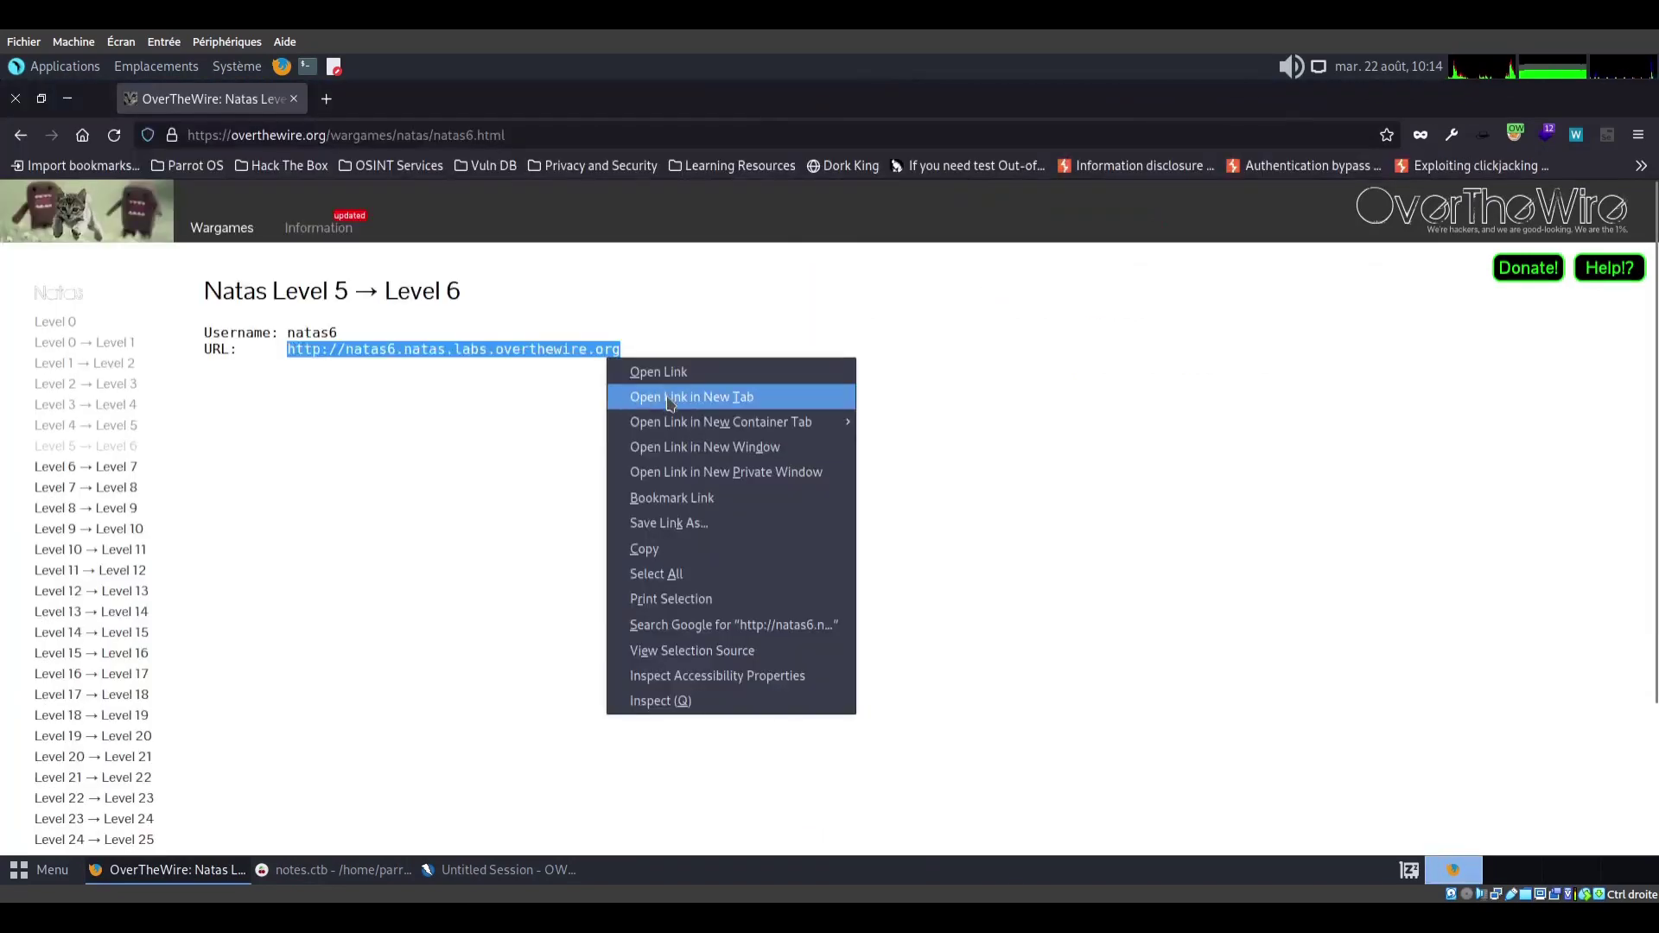
pyautogui.click(648, 395)
# Sign in to natas6 with username natas6 and the copied password, then view its source code
pyautogui.click(421, 101)
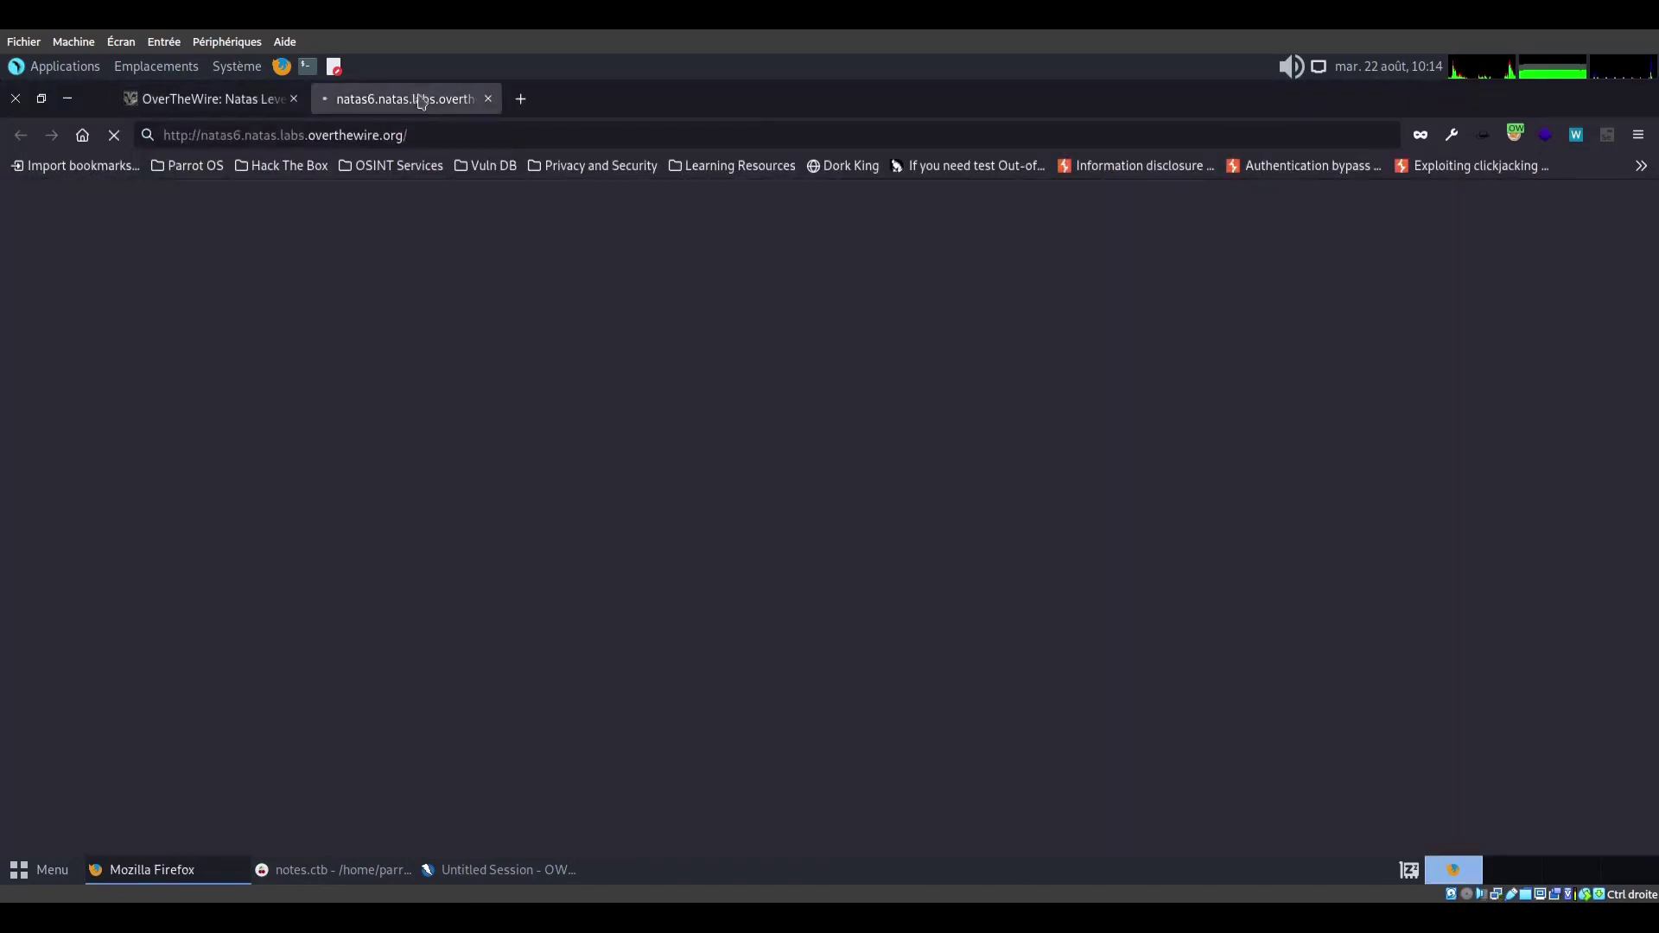
pyautogui.write('natas6')
pyautogui.hotkey('alt', 'Tab')
pyautogui.click(1201, 337)
pyautogui.rightClick(676, 362)
pyautogui.click(727, 483)
pyautogui.click(1026, 411)
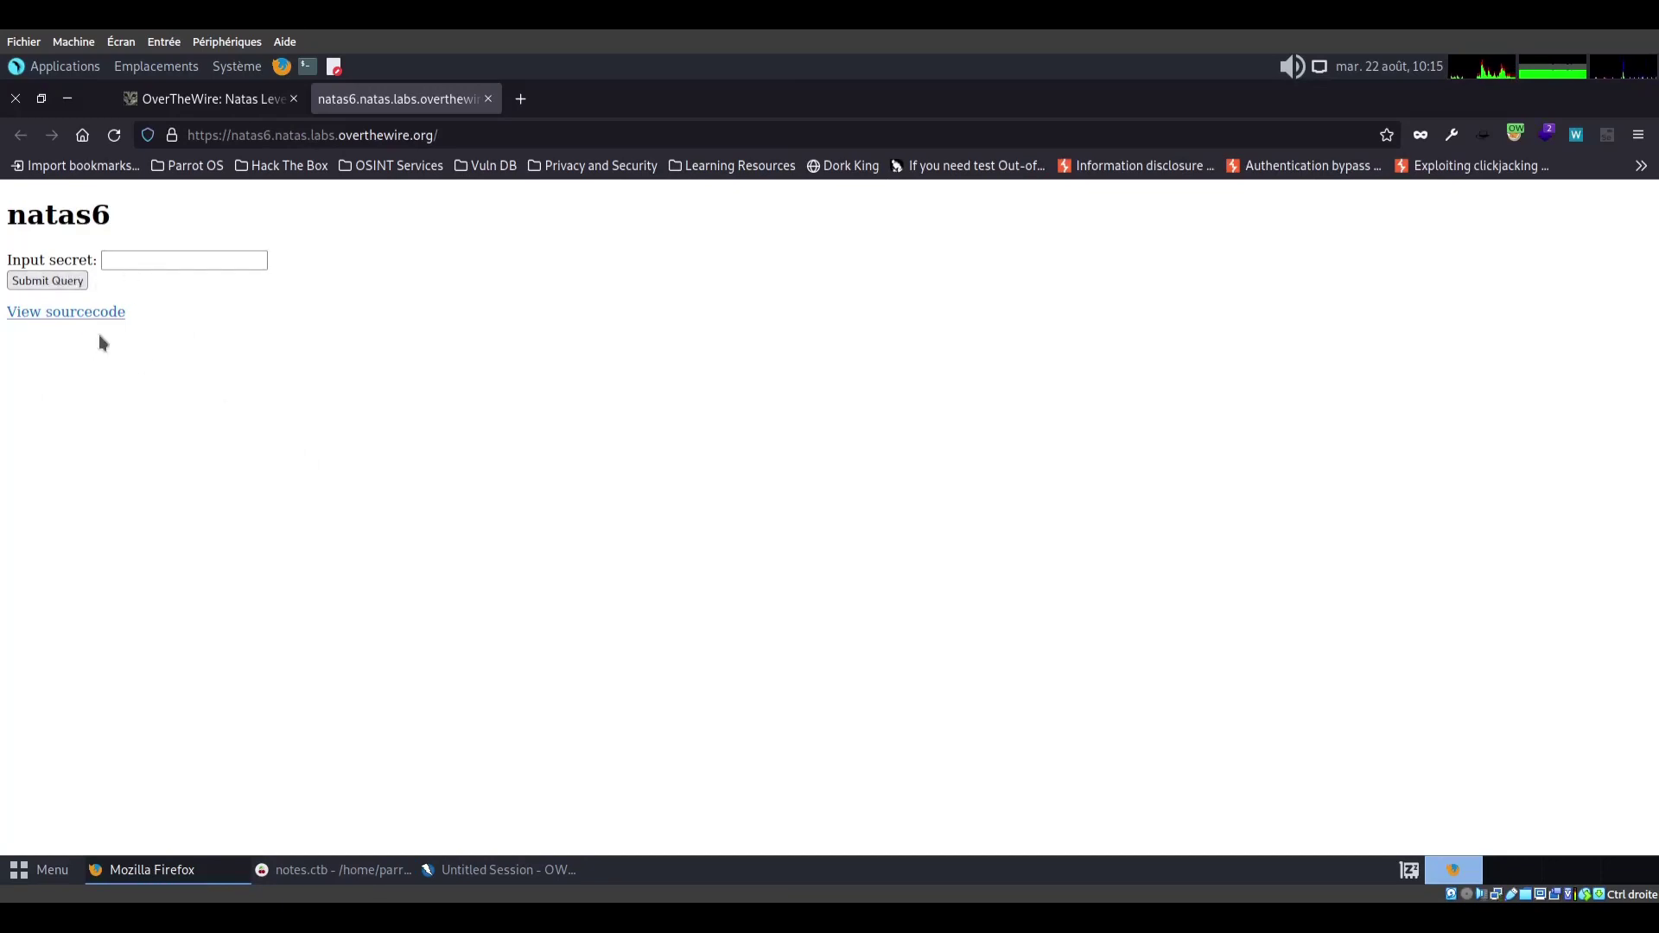
pyautogui.click(49, 318)
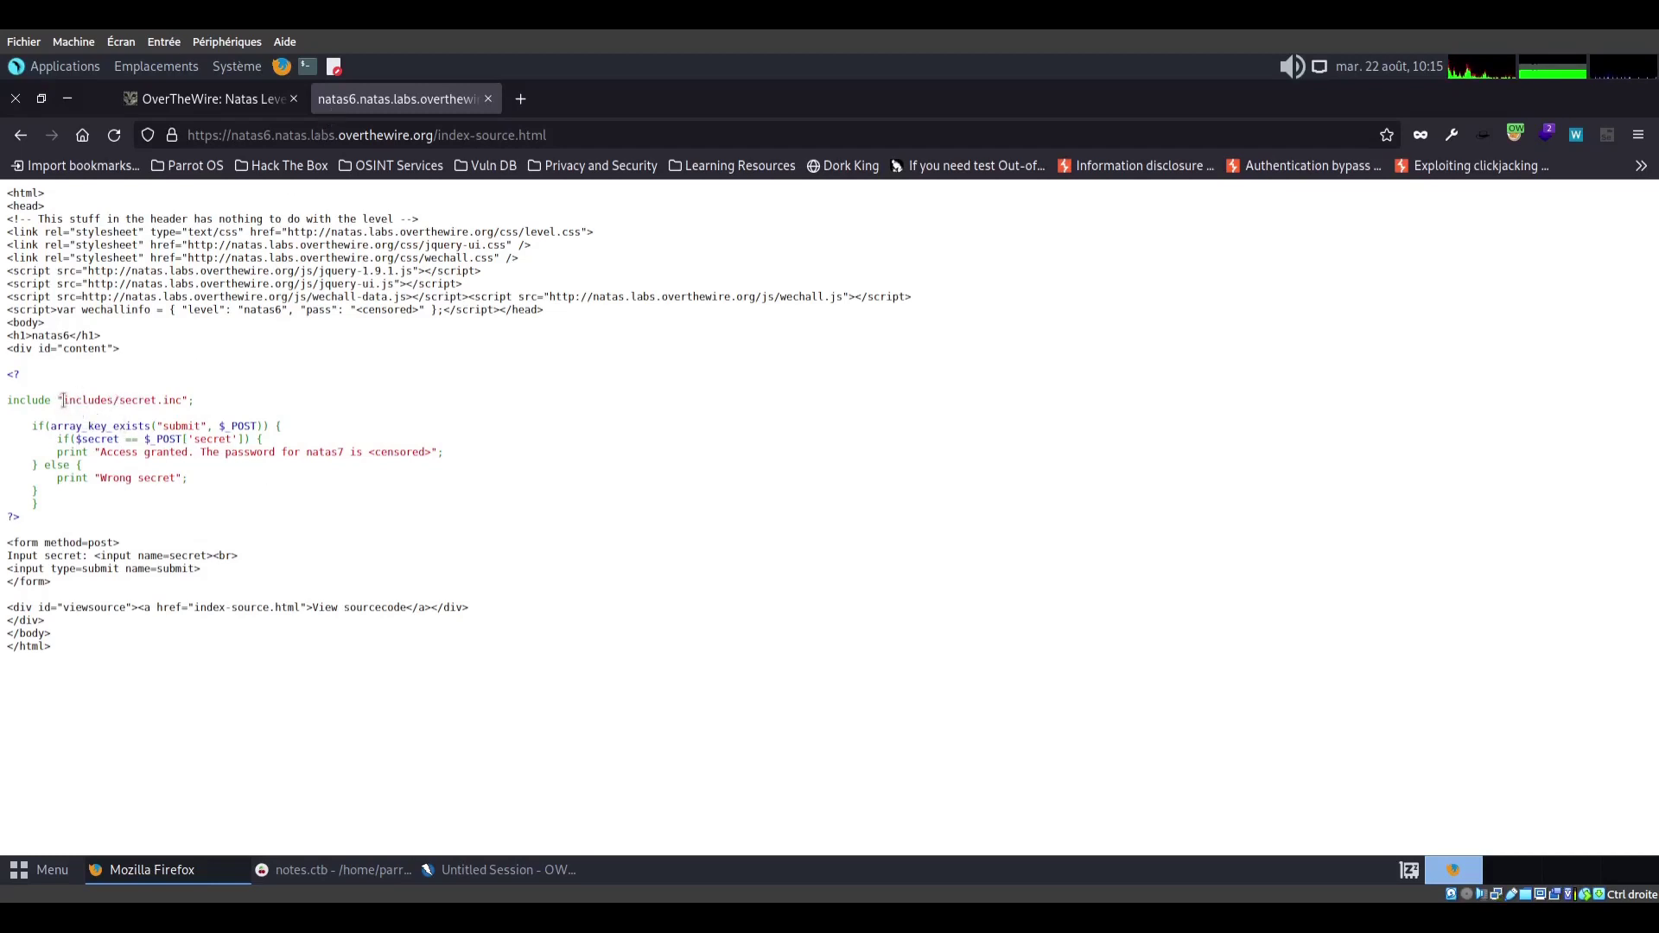
# Copy the includes/secret.inc path from the source and load it appended to the natas6 URL
pyautogui.moveTo(63, 400); pyautogui.dragTo(175, 402)
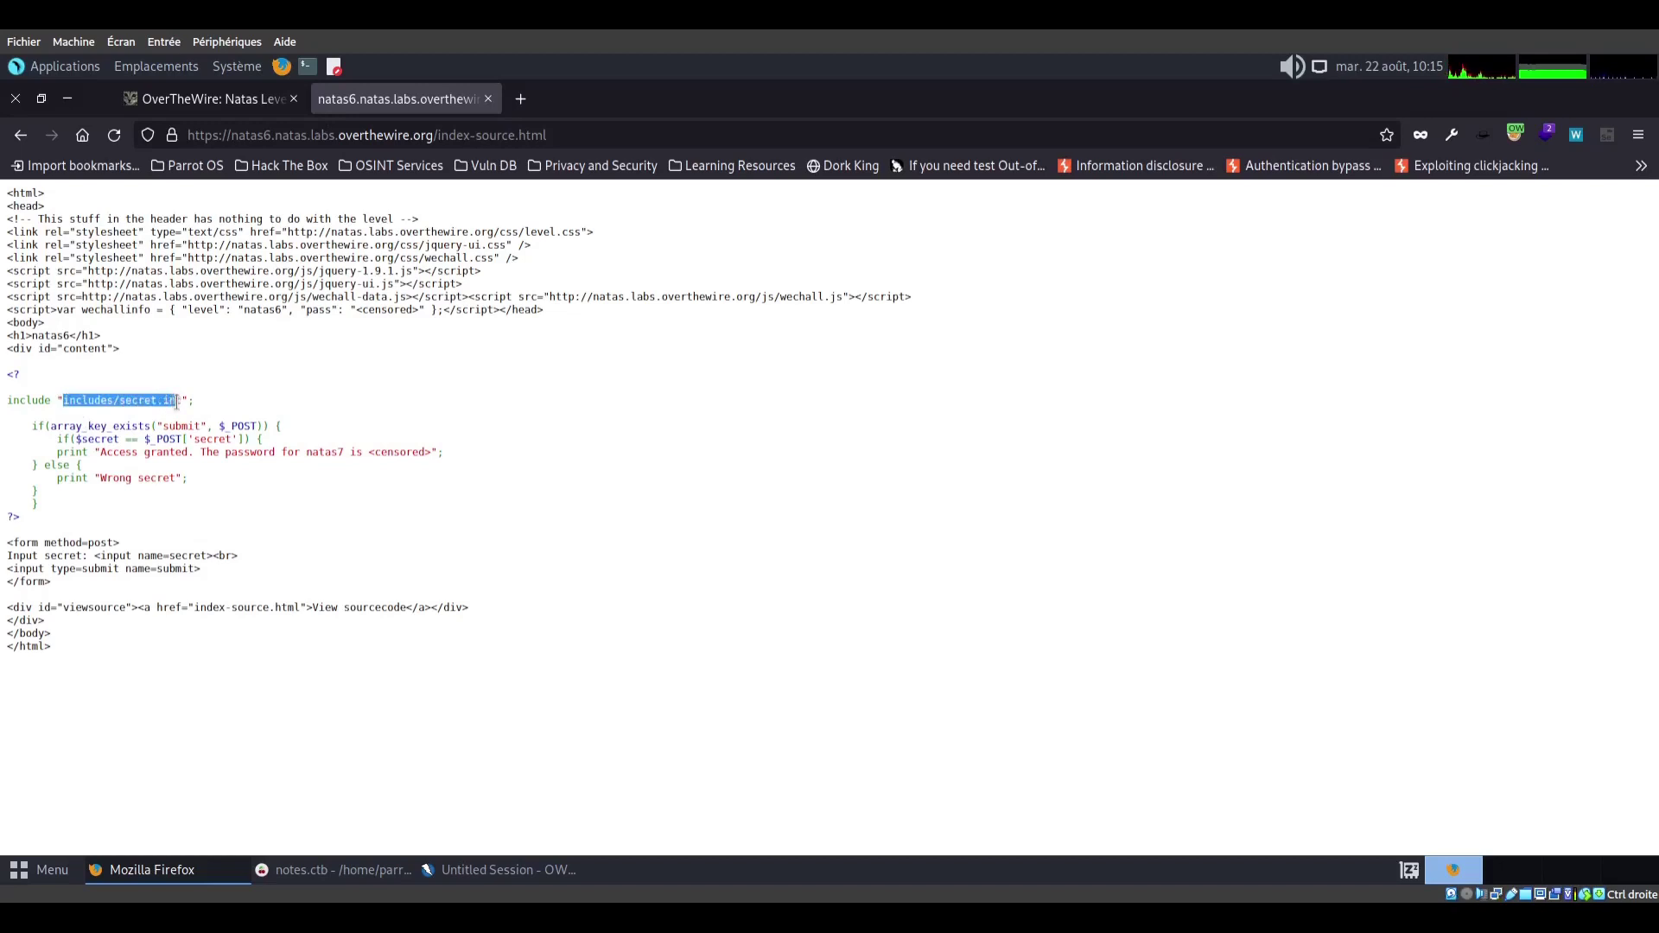
pyautogui.rightClick(68, 399)
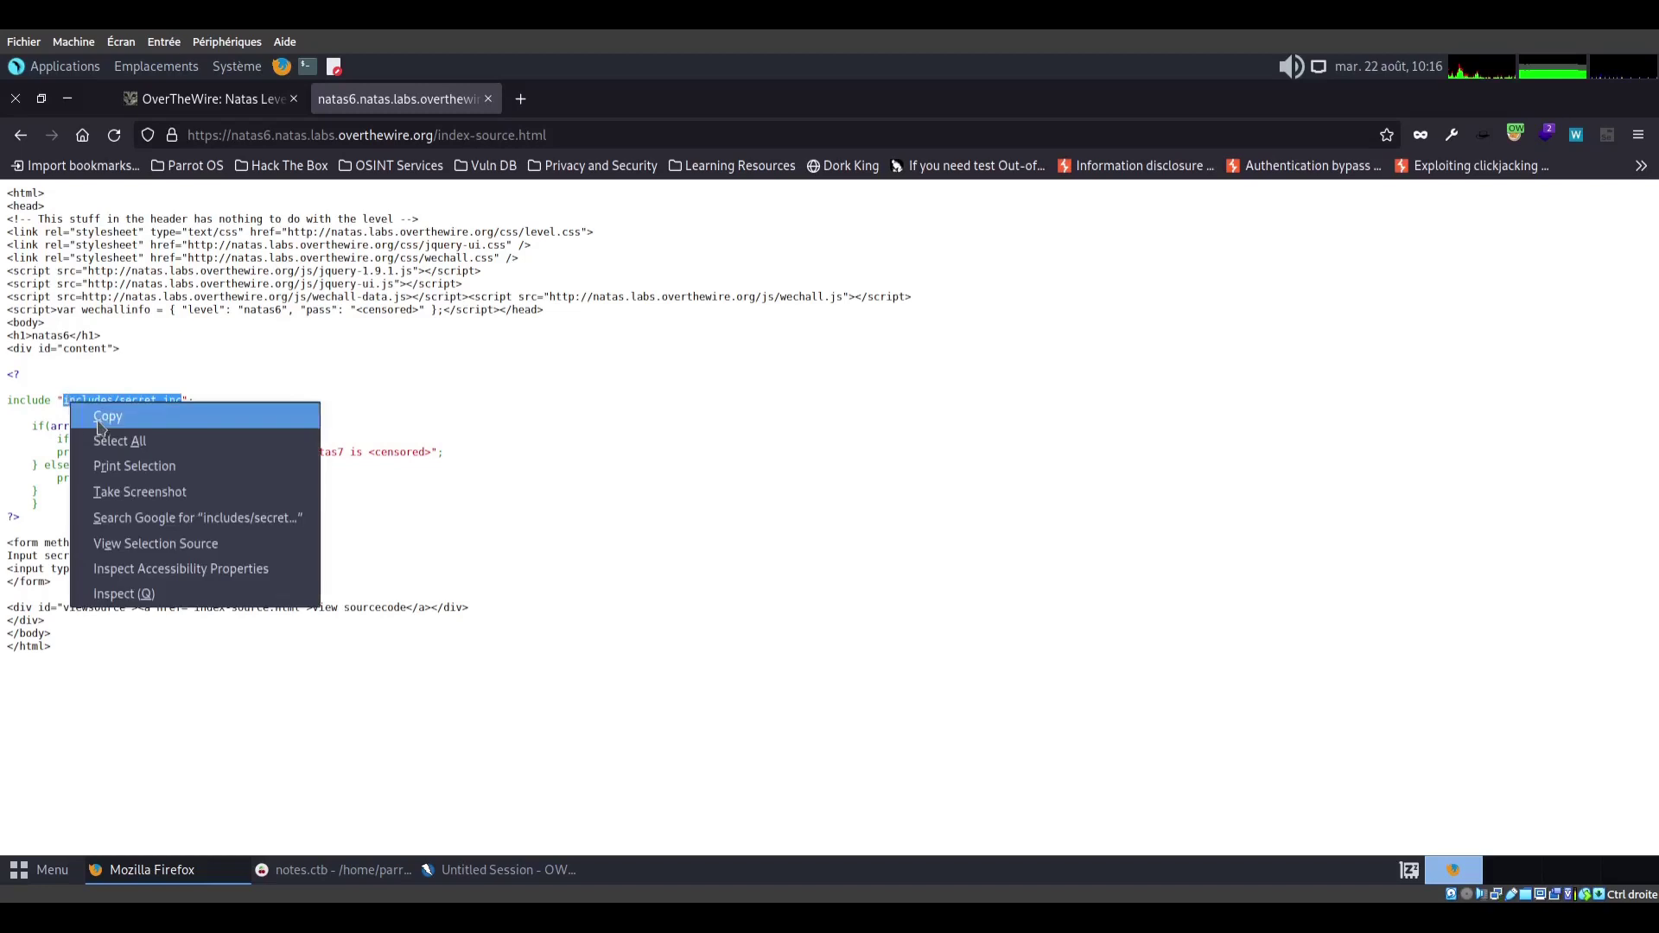
pyautogui.click(95, 413)
pyautogui.hotkey('alt', 'Left')
pyautogui.click(462, 134)
pyautogui.click(461, 134)
pyautogui.hotkey('ctrl', 'v')
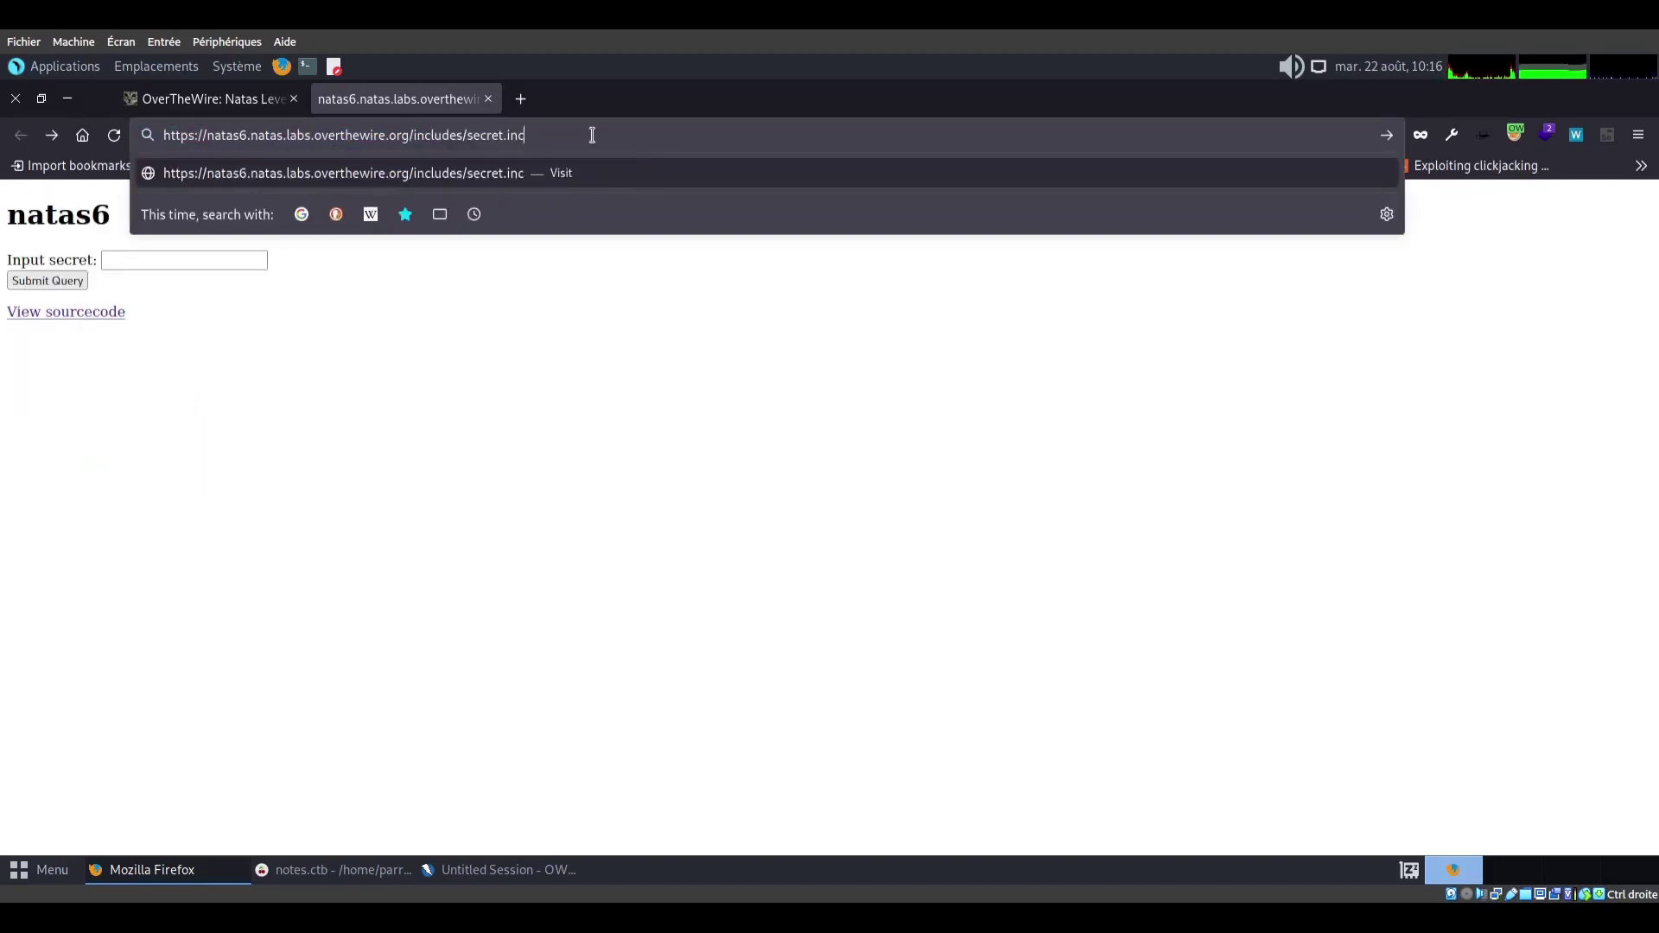
pyautogui.press('Return')
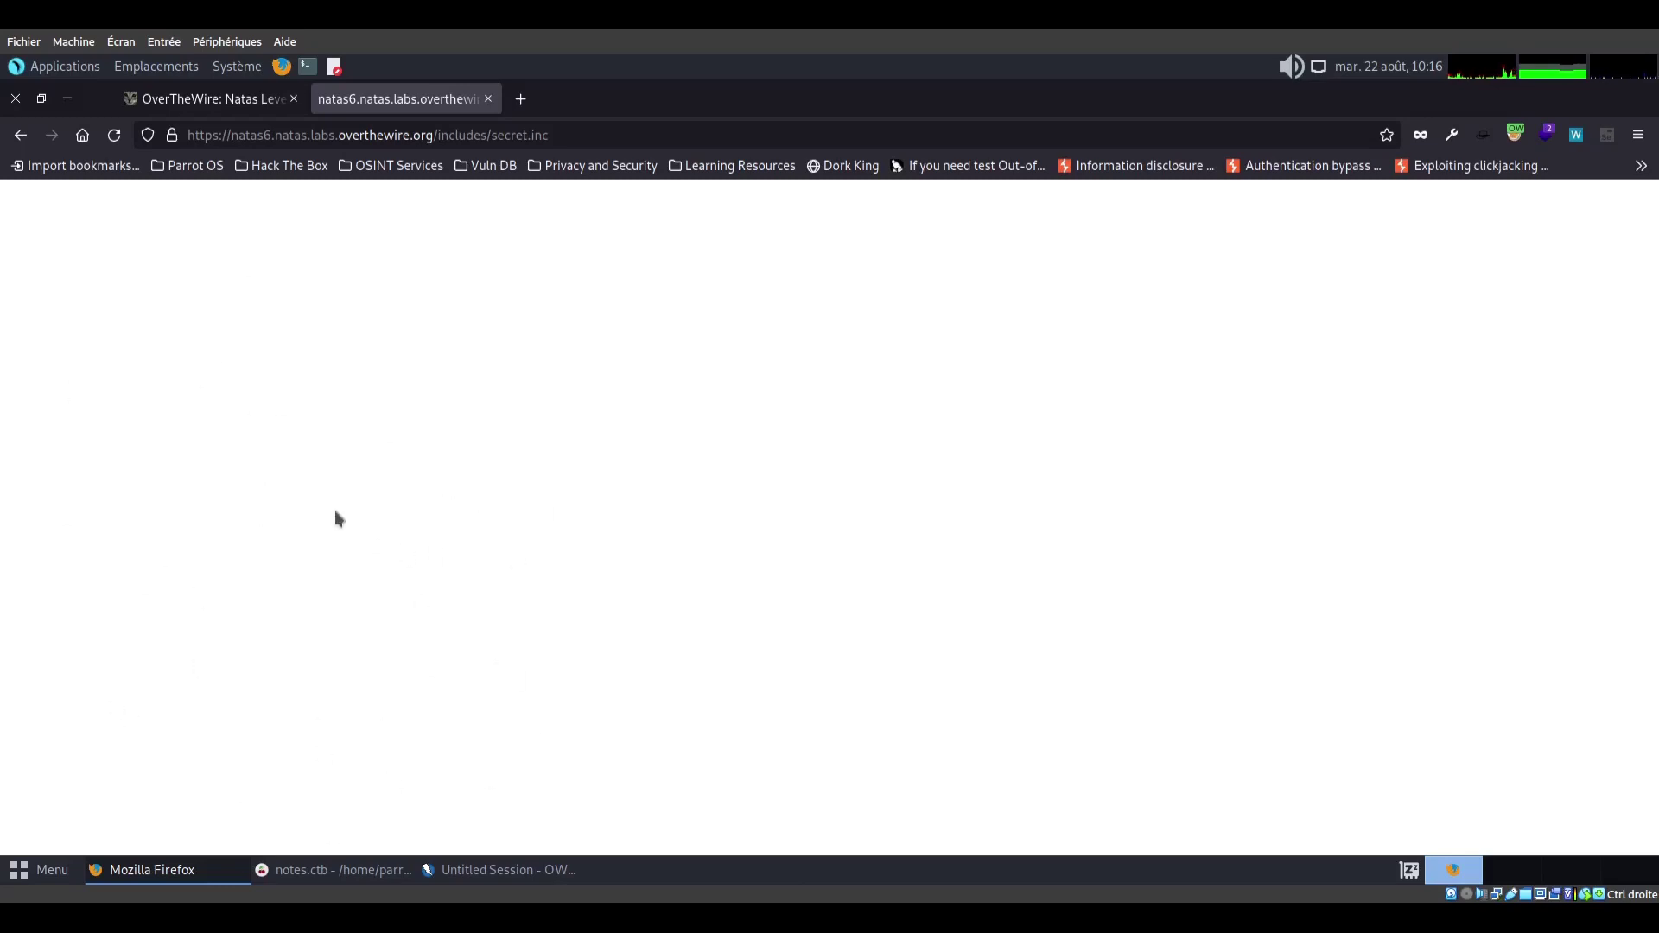
# View the raw source of secret.inc, then return to the natas6 source code page
pyautogui.rightClick(241, 256)
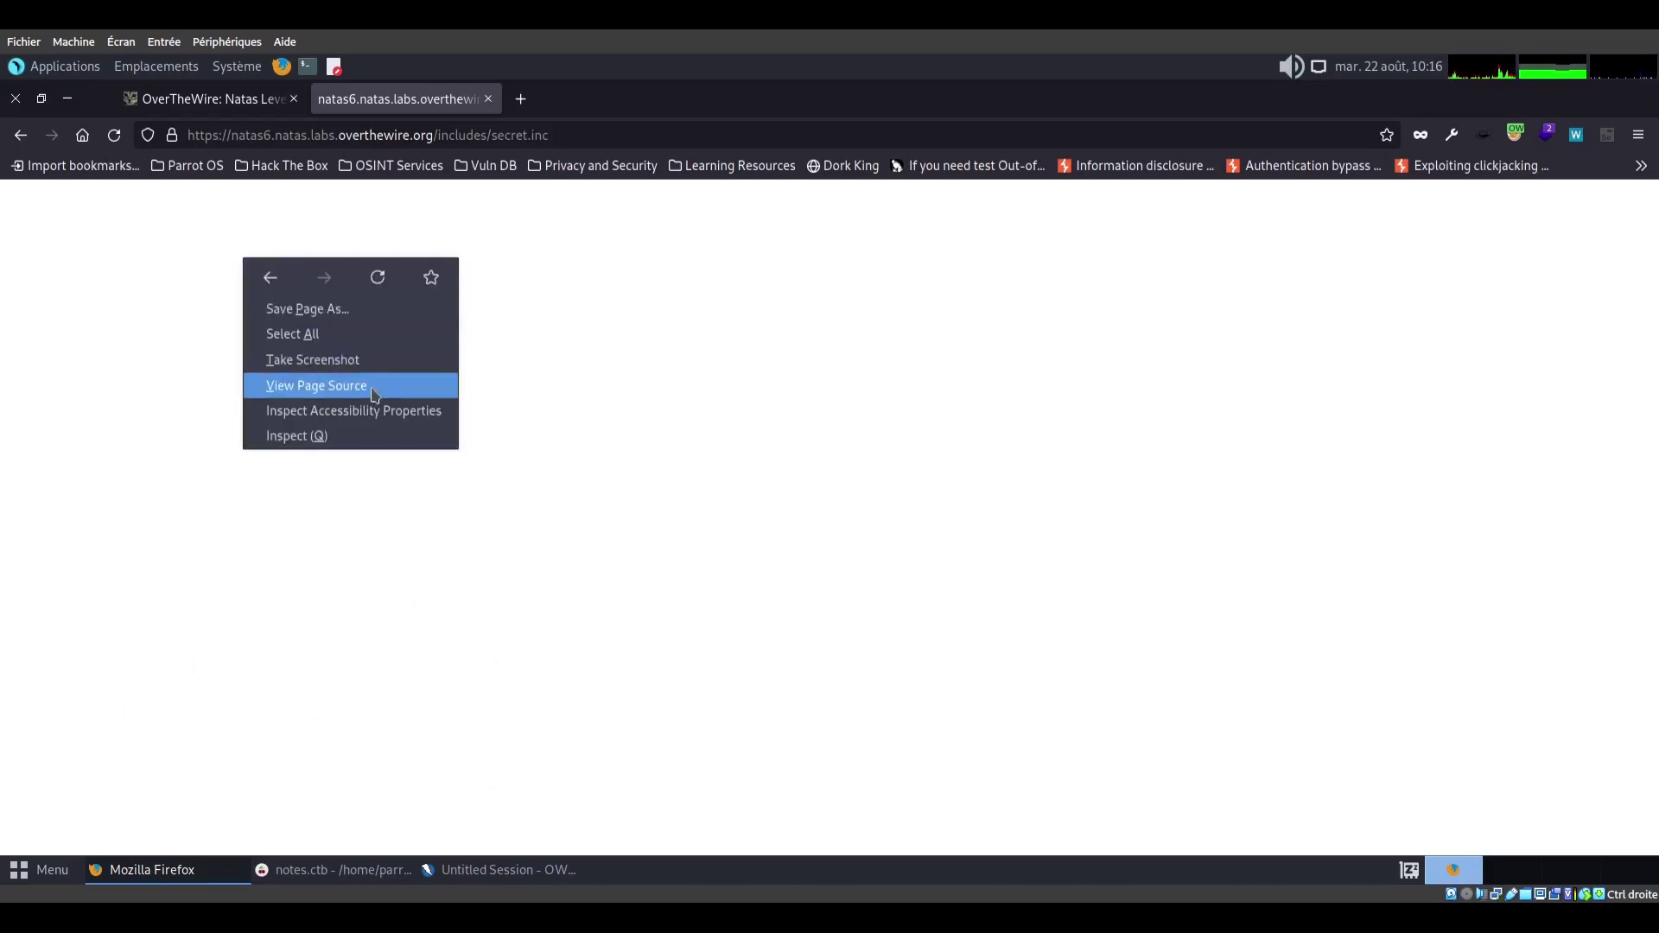
pyautogui.click(378, 385)
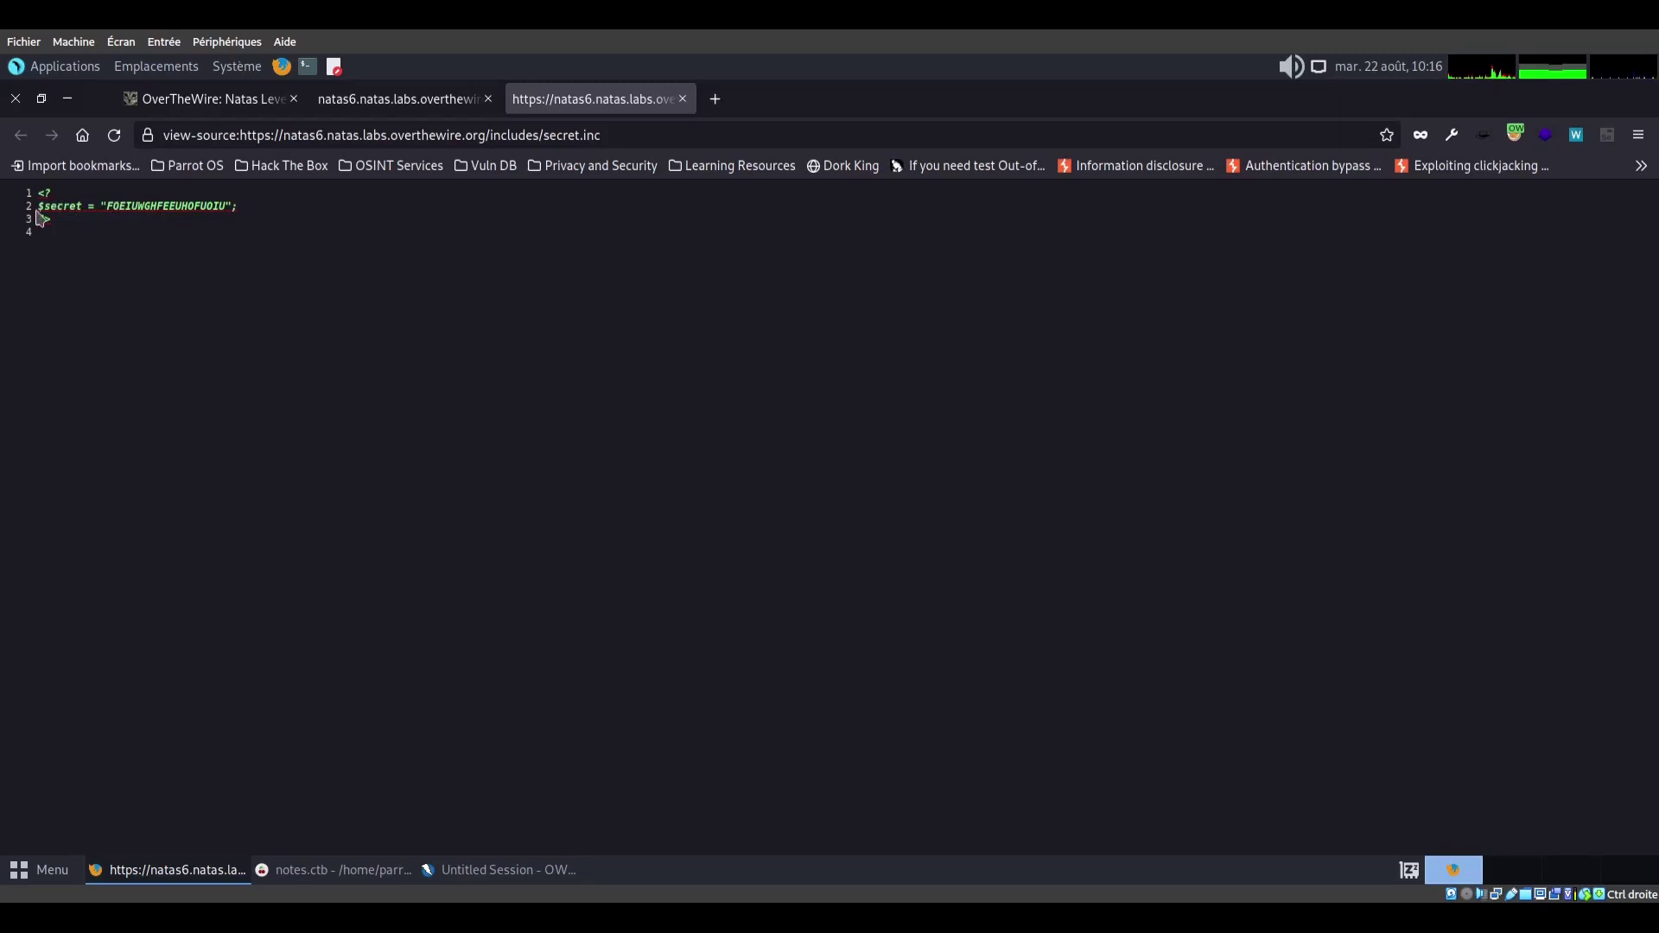
pyautogui.click(370, 119)
pyautogui.hotkey('alt', 'Left')
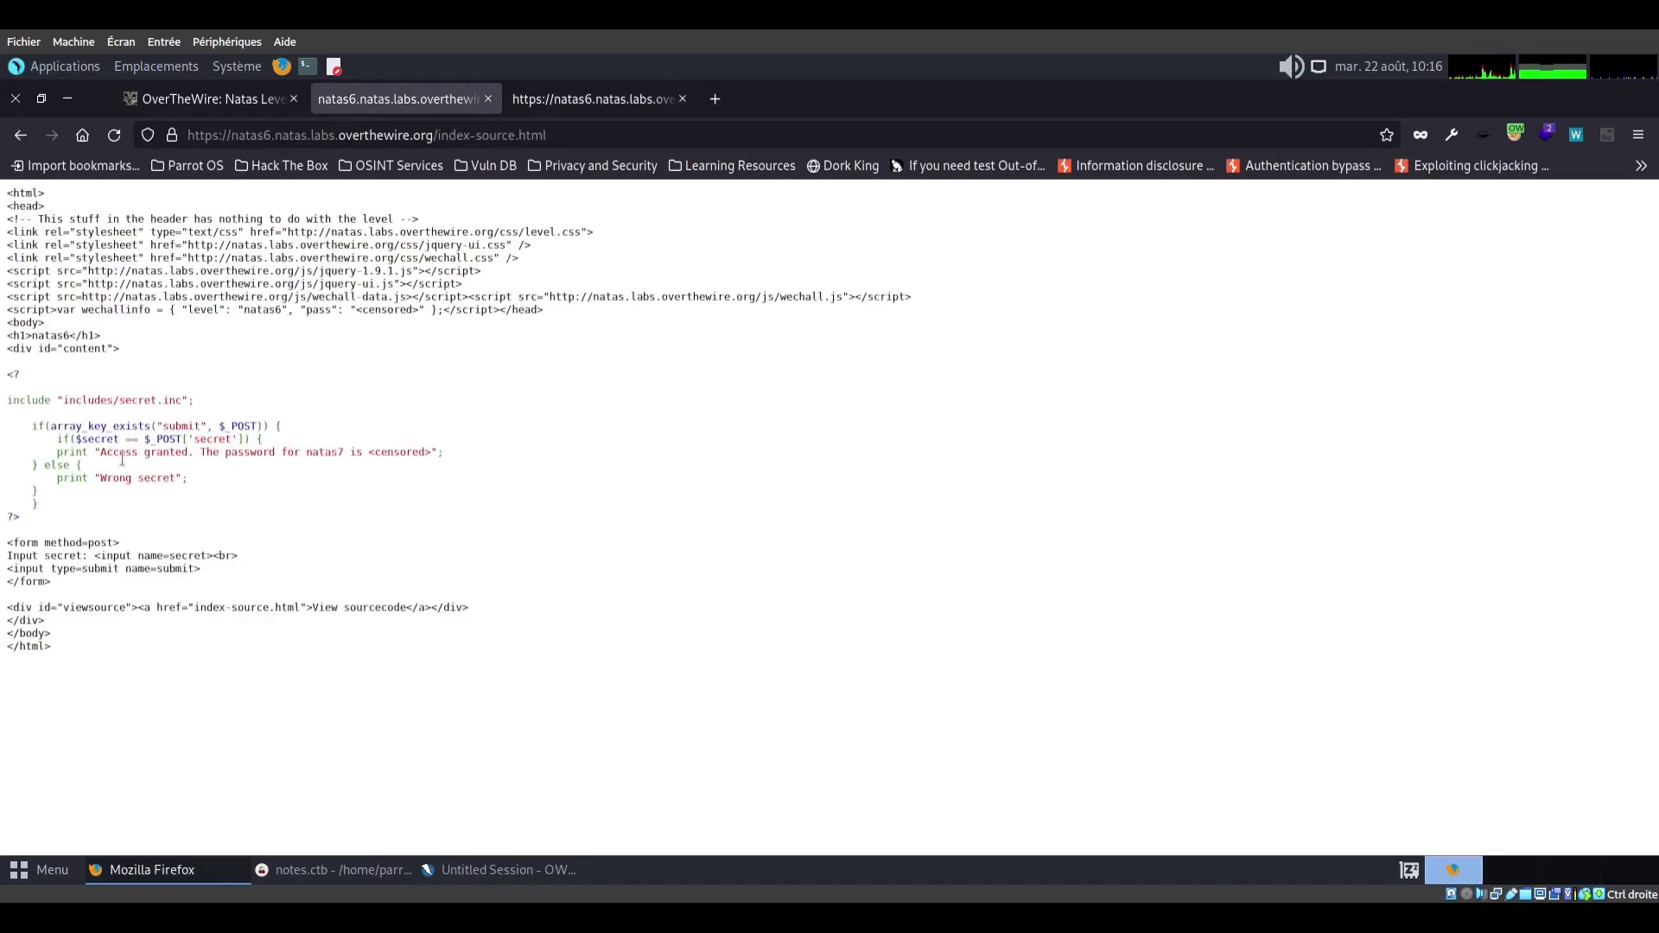
# Copy the $secret string value from secret.inc and focus the natas6 Input secret field
pyautogui.moveTo(76, 440); pyautogui.dragTo(120, 442)
pyautogui.click(548, 107)
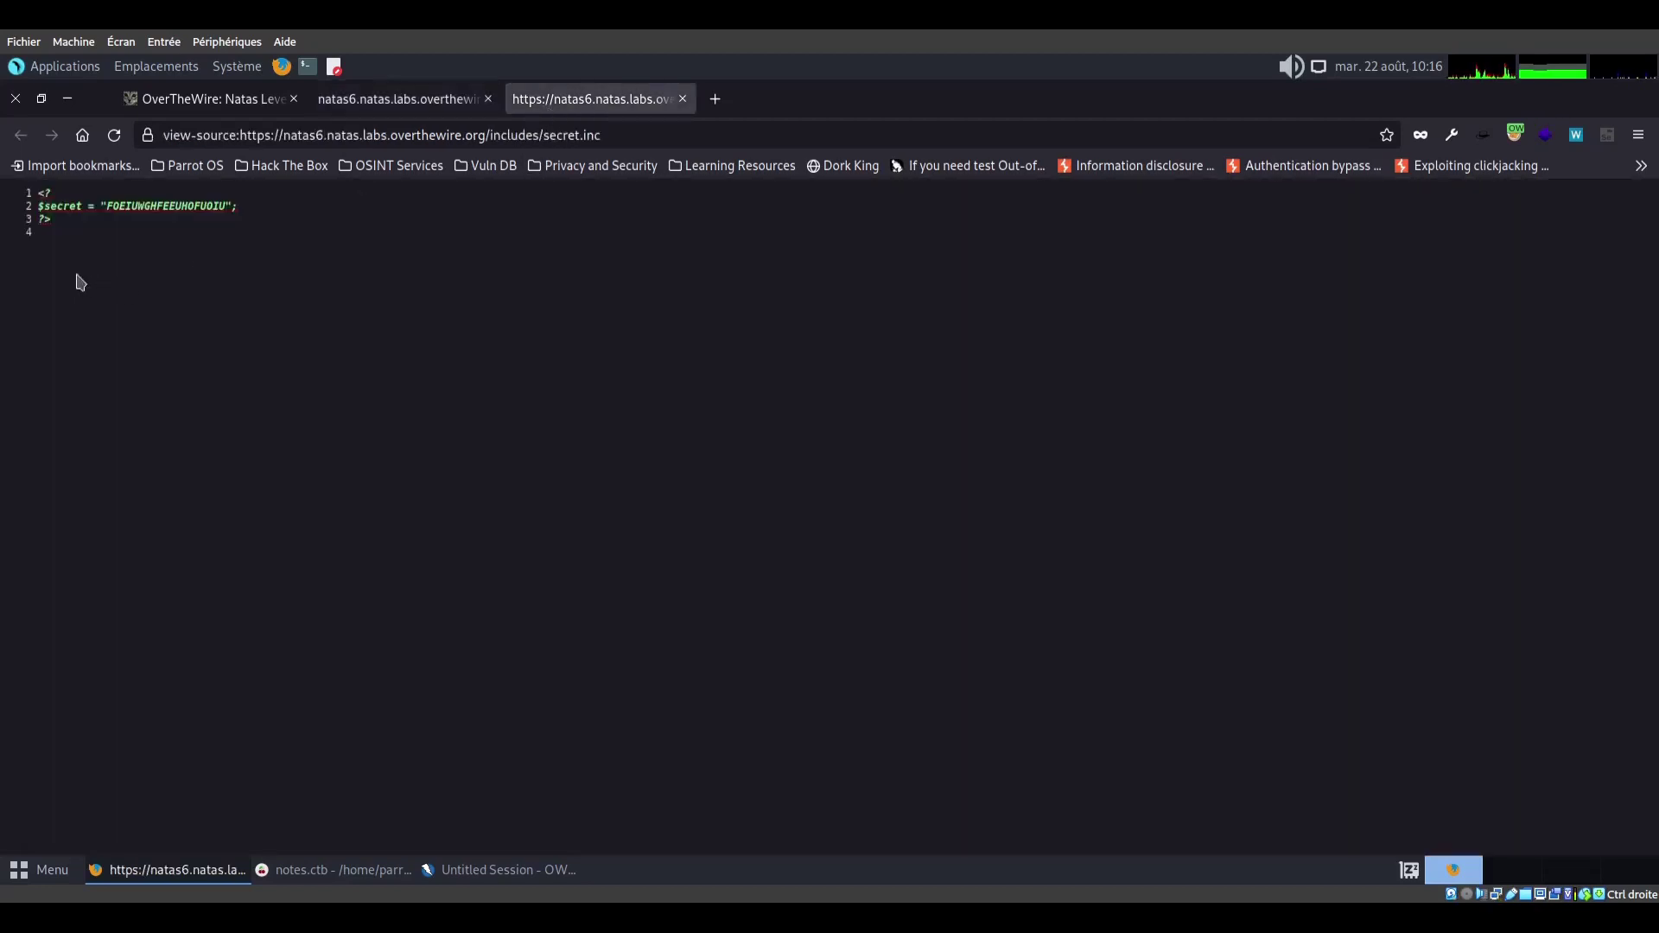
pyautogui.moveTo(104, 206); pyautogui.dragTo(227, 206)
pyautogui.rightClick(226, 207)
pyautogui.click(353, 299)
pyautogui.click(405, 102)
pyautogui.click(20, 135)
pyautogui.click(110, 260)
# Submit the pasted secret and copy the revealed natas7 password line over to the CherryTree notes
pyautogui.rightClick(136, 269)
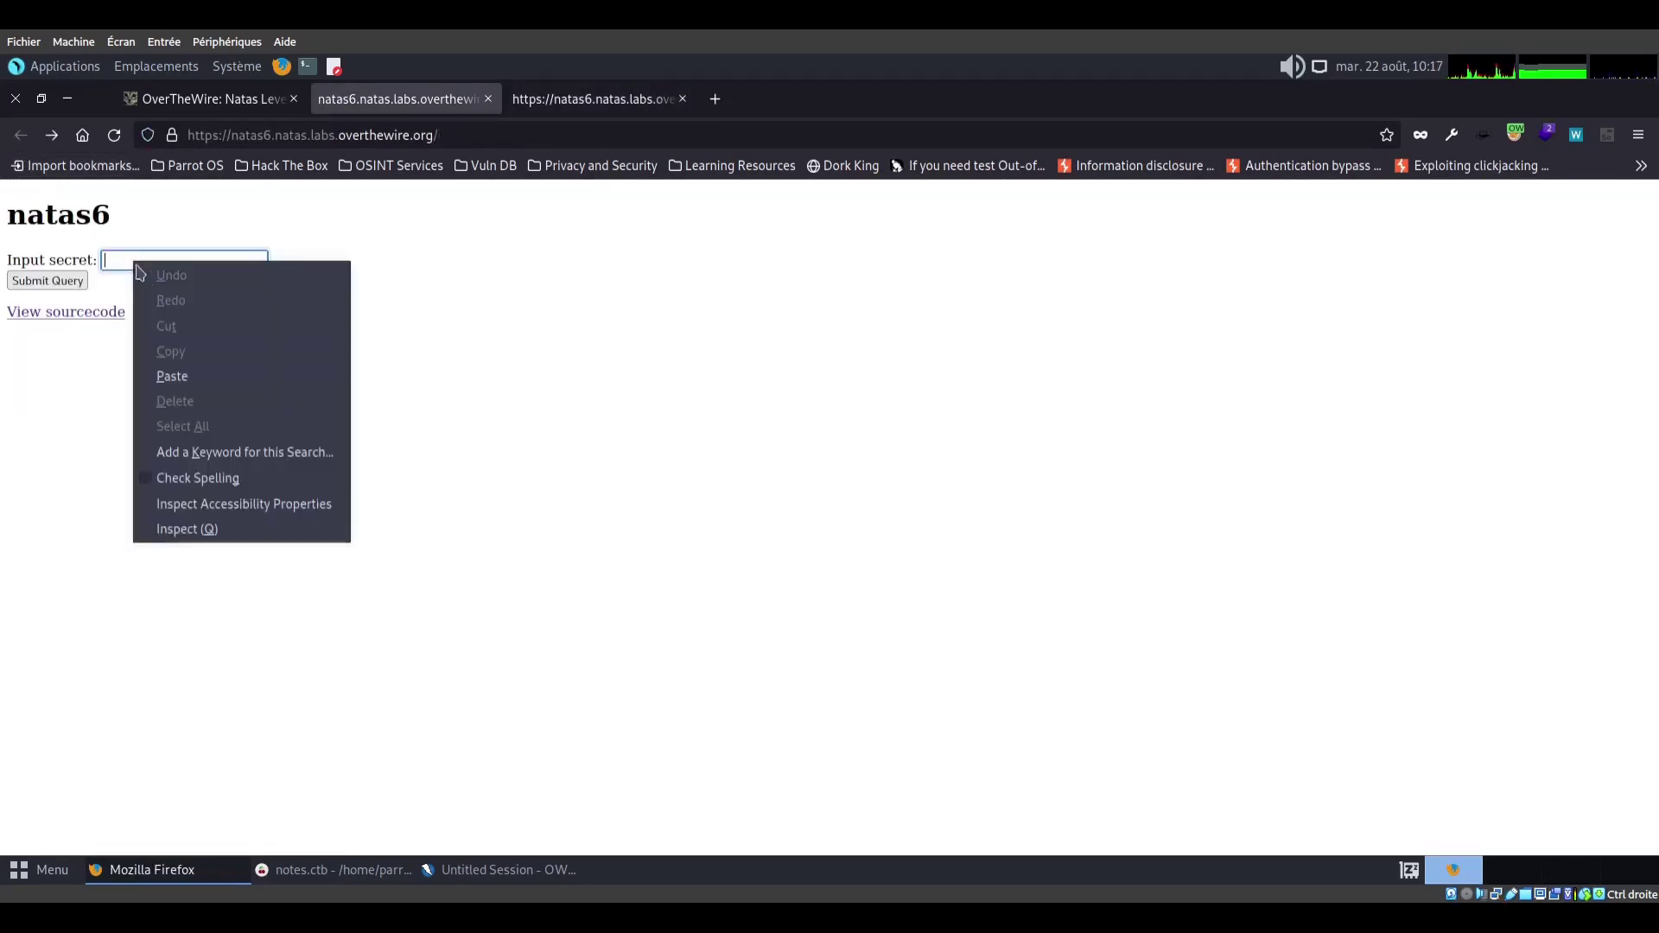
pyautogui.click(215, 375)
pyautogui.press('Return')
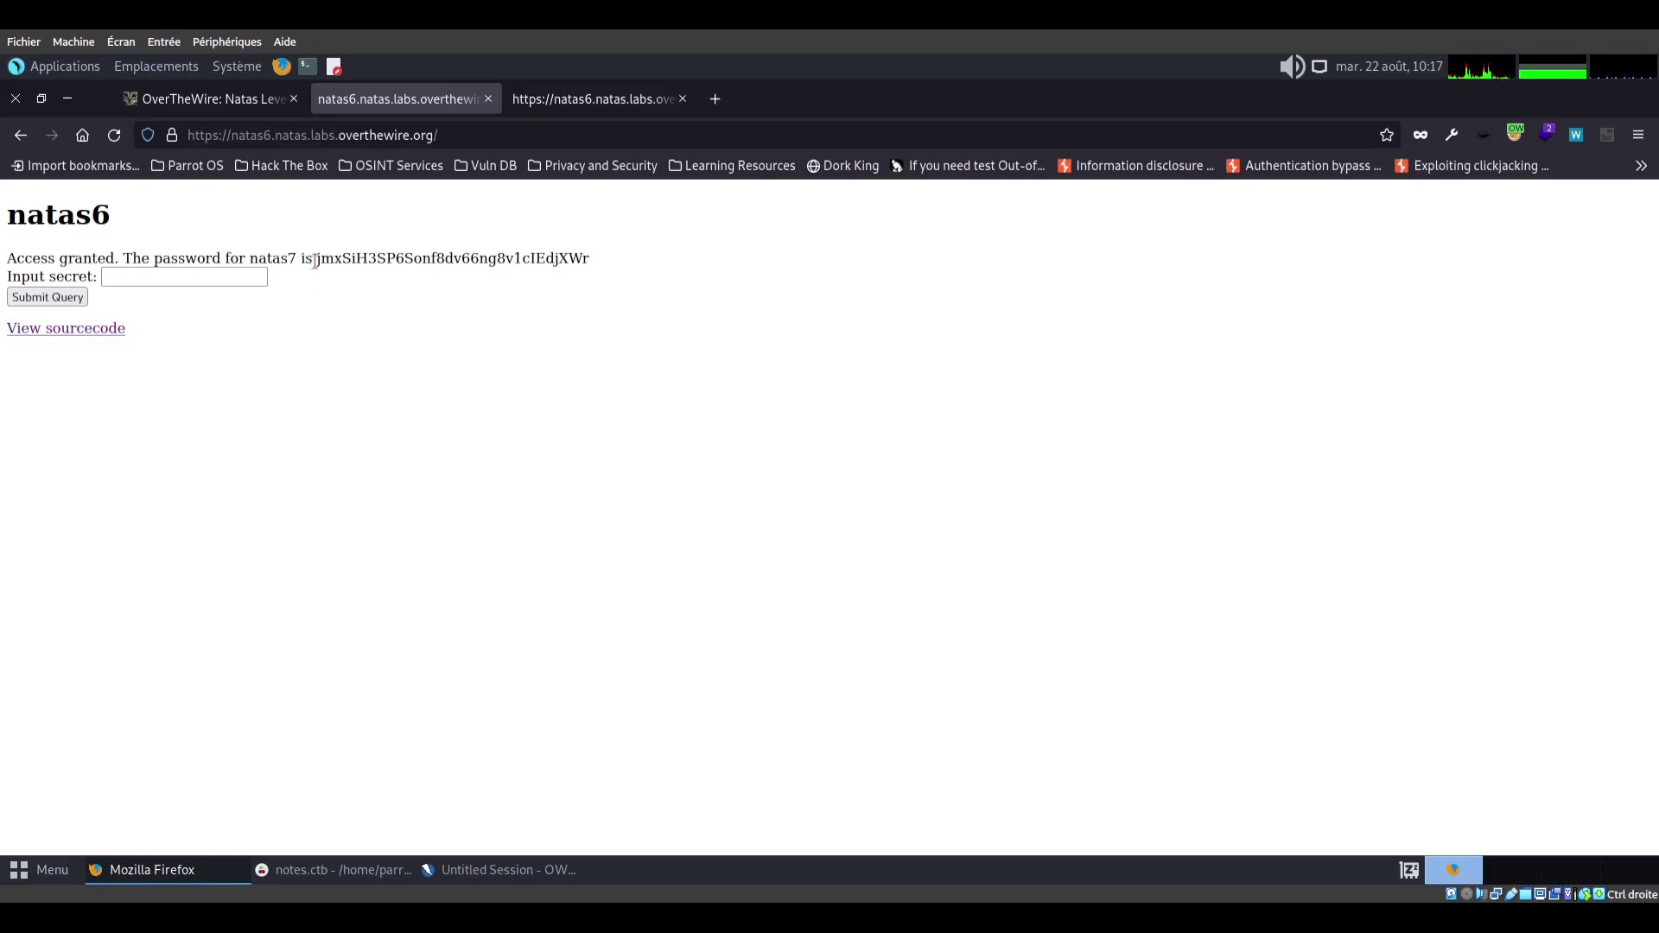
pyautogui.moveTo(251, 259); pyautogui.dragTo(593, 261)
pyautogui.rightClick(593, 261)
pyautogui.click(598, 267)
pyautogui.hotkey('alt', 'Tab')
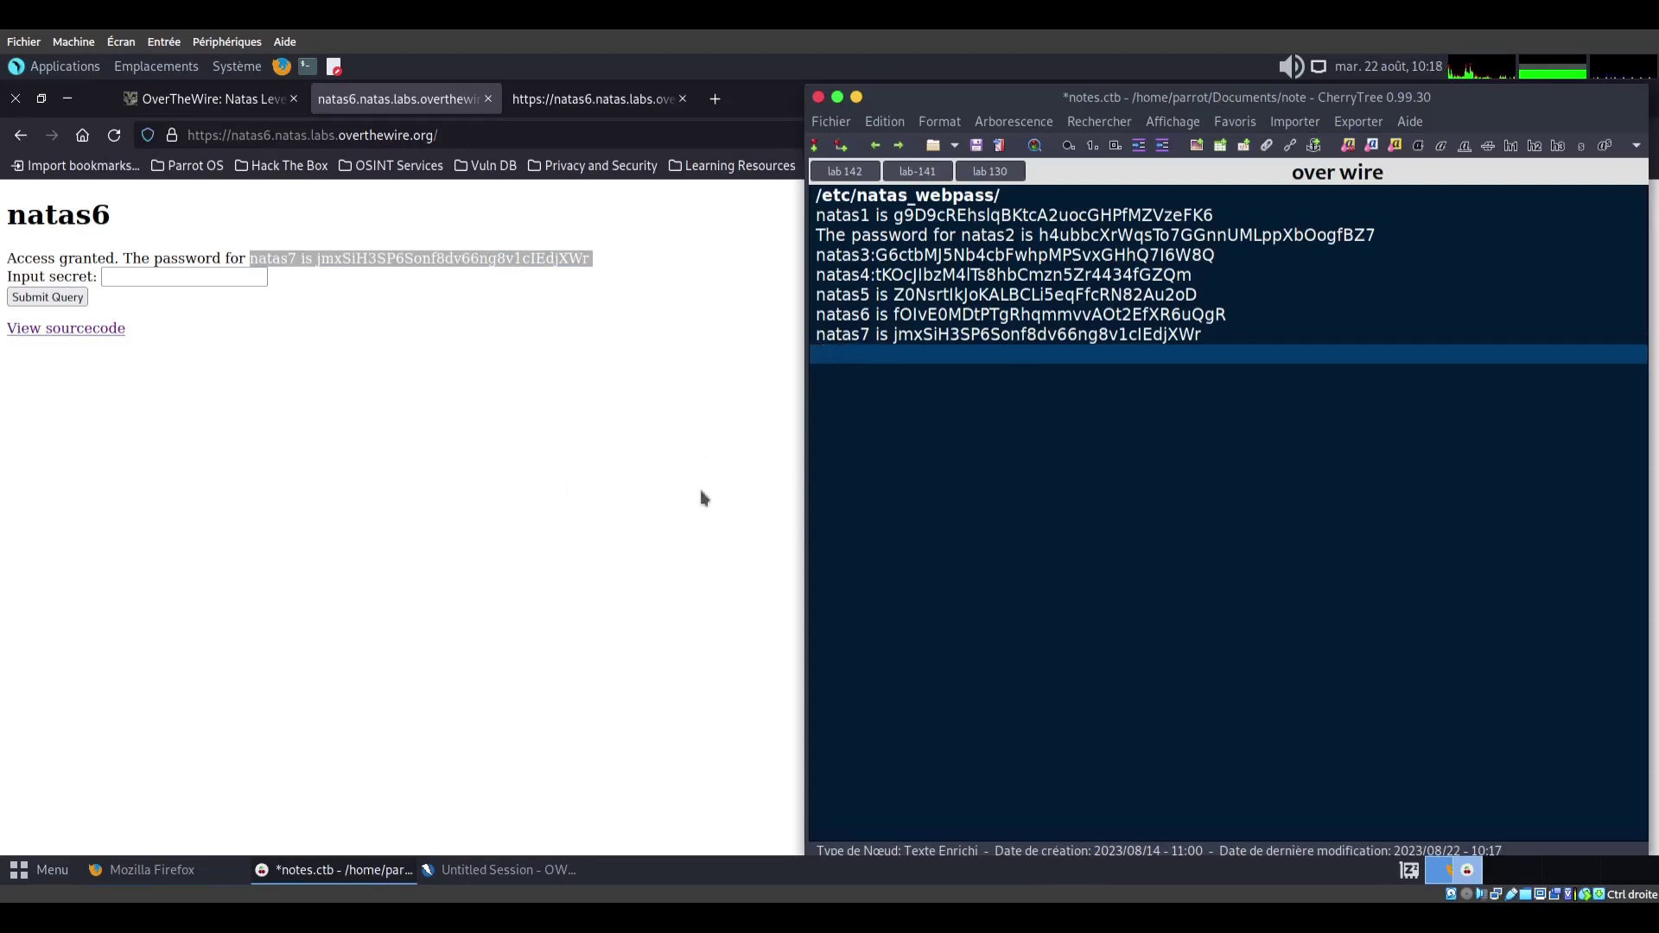
# Close the extra natas6 tabs and open the natas7 level URL from the Level 6→7 page in a new tab
pyautogui.click(685, 467)
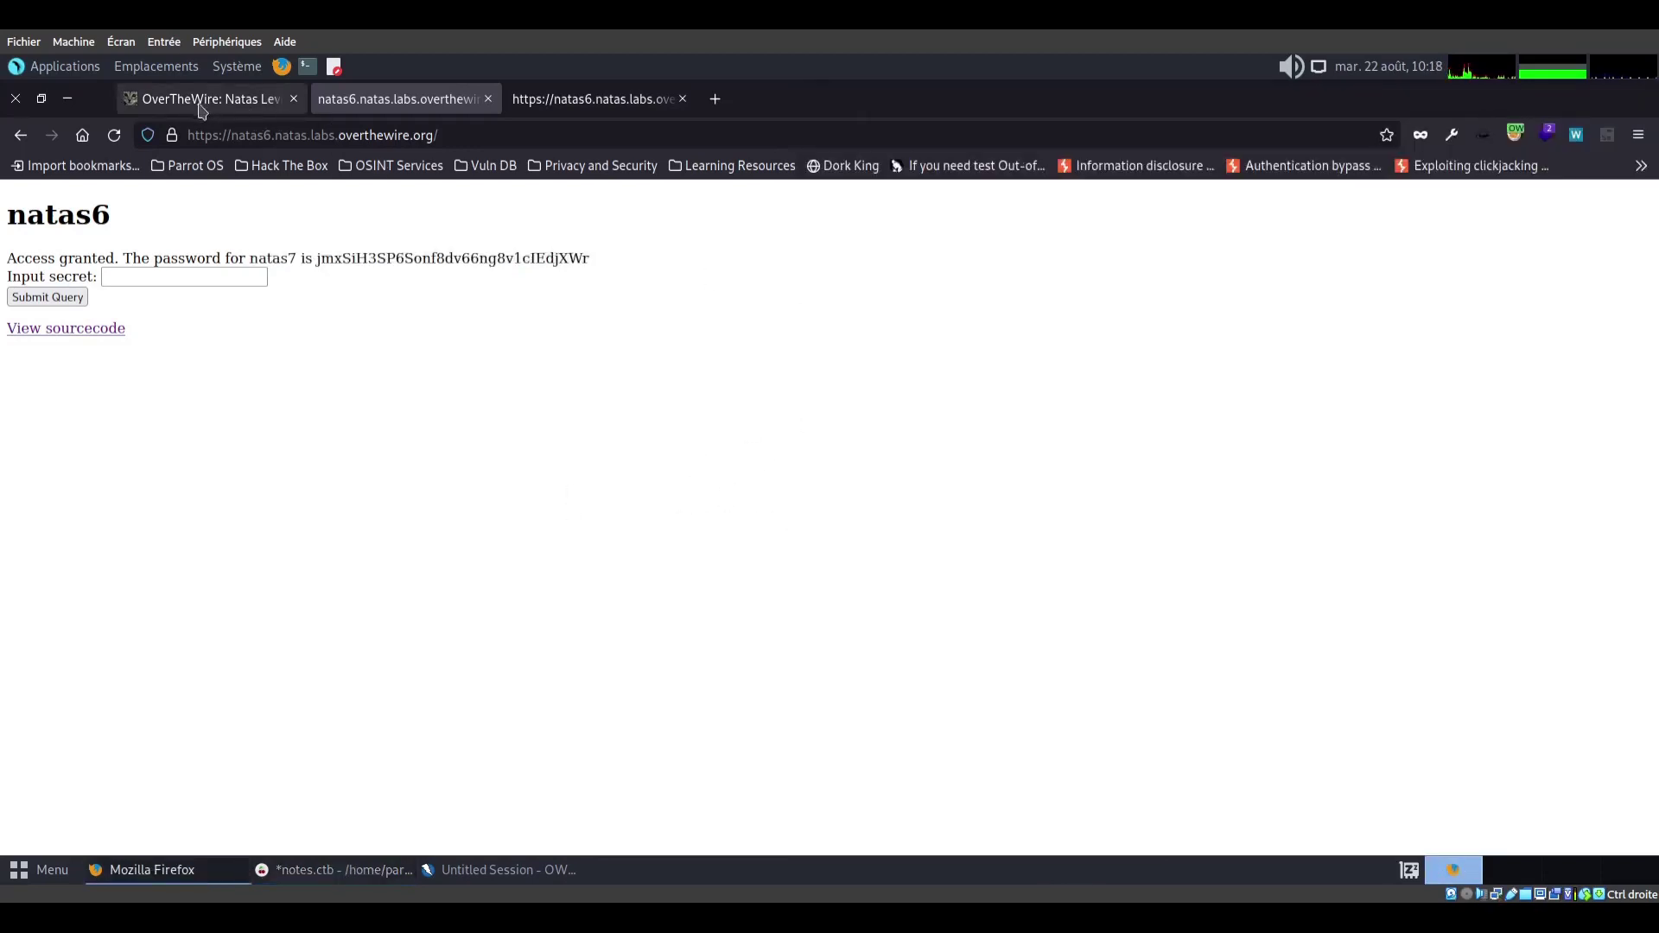
pyautogui.click(487, 99)
pyautogui.click(487, 103)
pyautogui.click(86, 467)
pyautogui.tripleClick(303, 349)
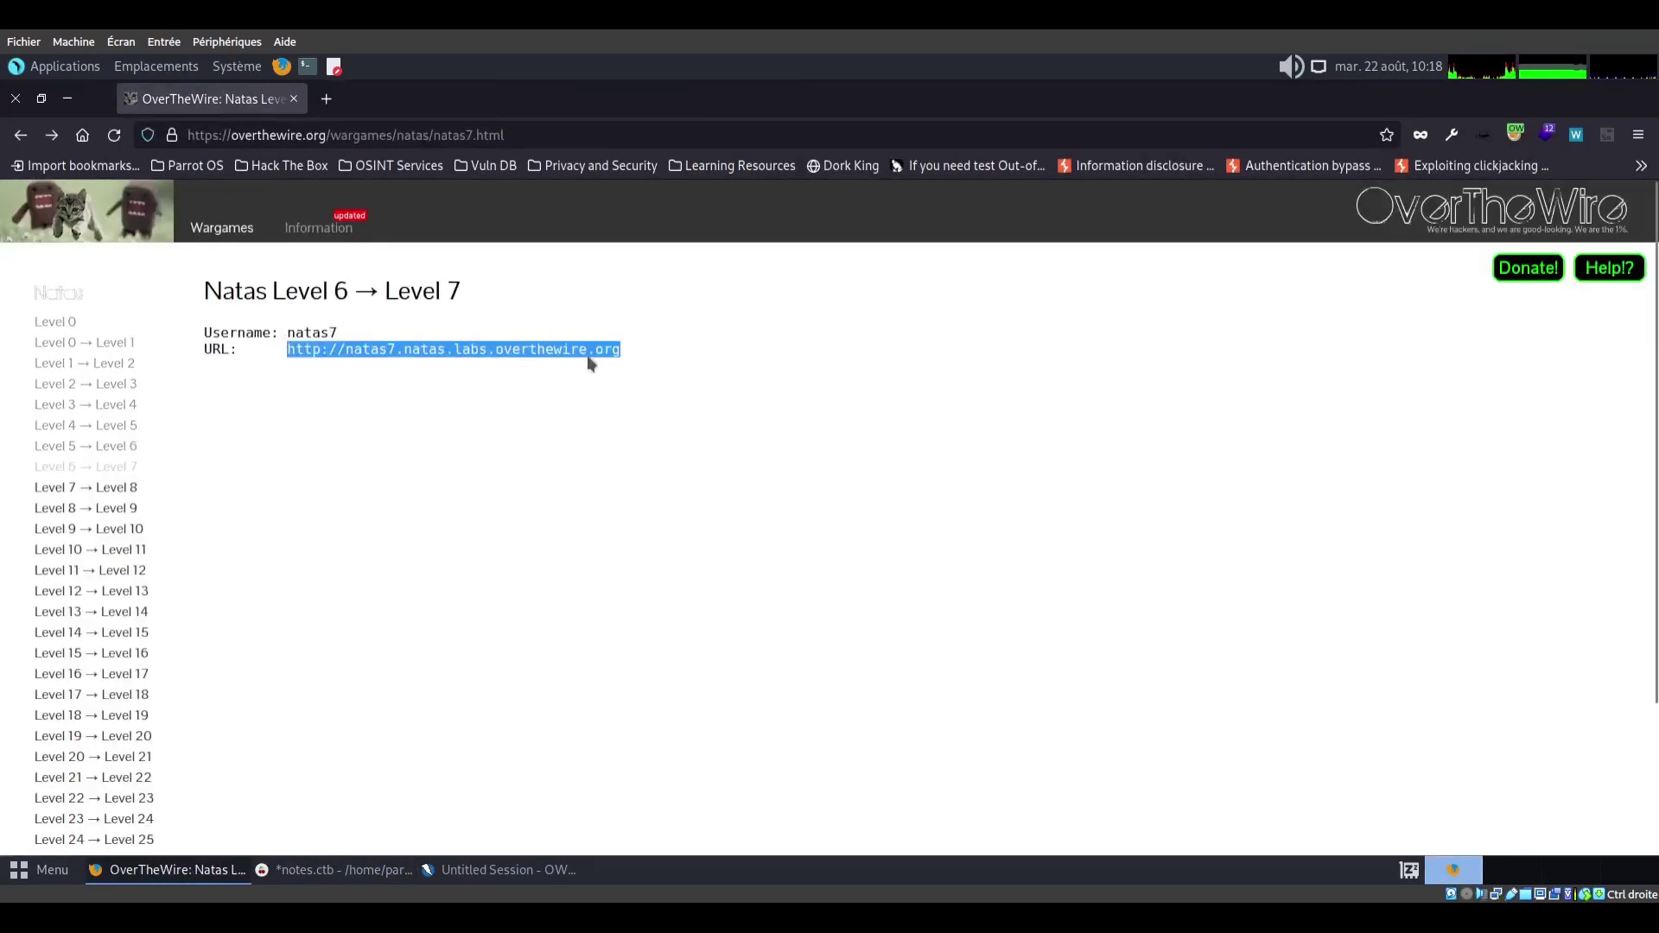
pyautogui.rightClick(613, 352)
pyautogui.moveTo(735, 423)
pyautogui.click(739, 395)
# Sign in as natas7 with the password copied from the notes, declining to save the login
pyautogui.write('natas7')
pyautogui.hotkey('alt', 'Tab')
pyautogui.moveTo(894, 335); pyautogui.dragTo(1212, 337)
pyautogui.rightClick(1191, 341)
pyautogui.click(1236, 339)
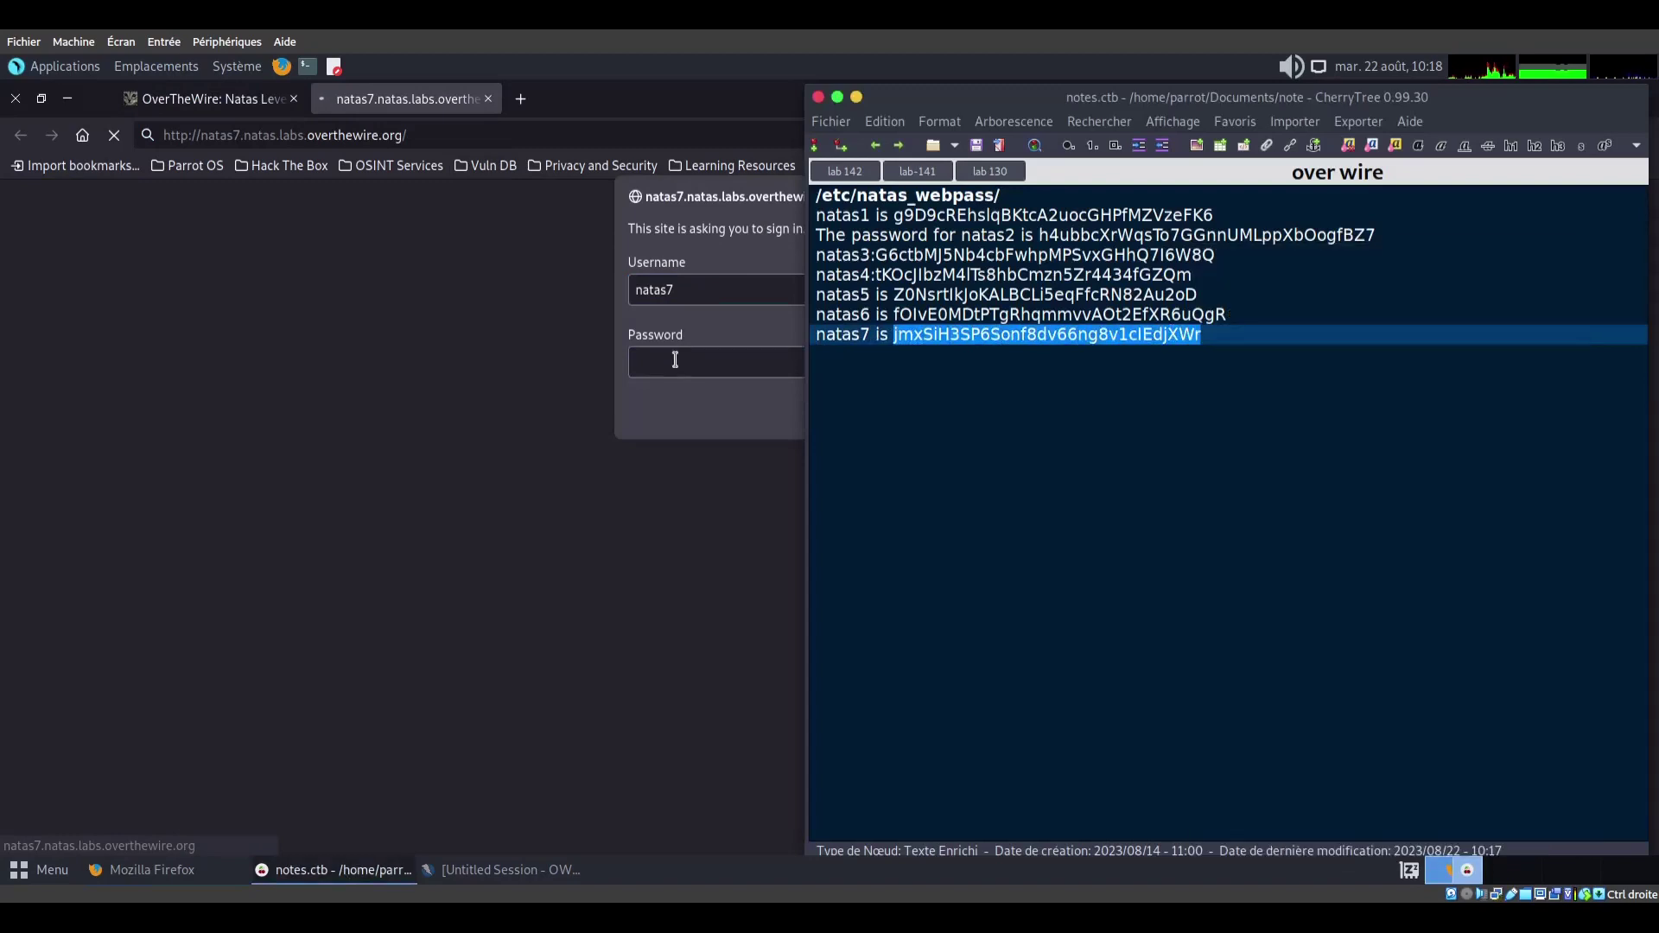
pyautogui.click(674, 361)
pyautogui.hotkey('ctrl', 'v')
pyautogui.click(1020, 416)
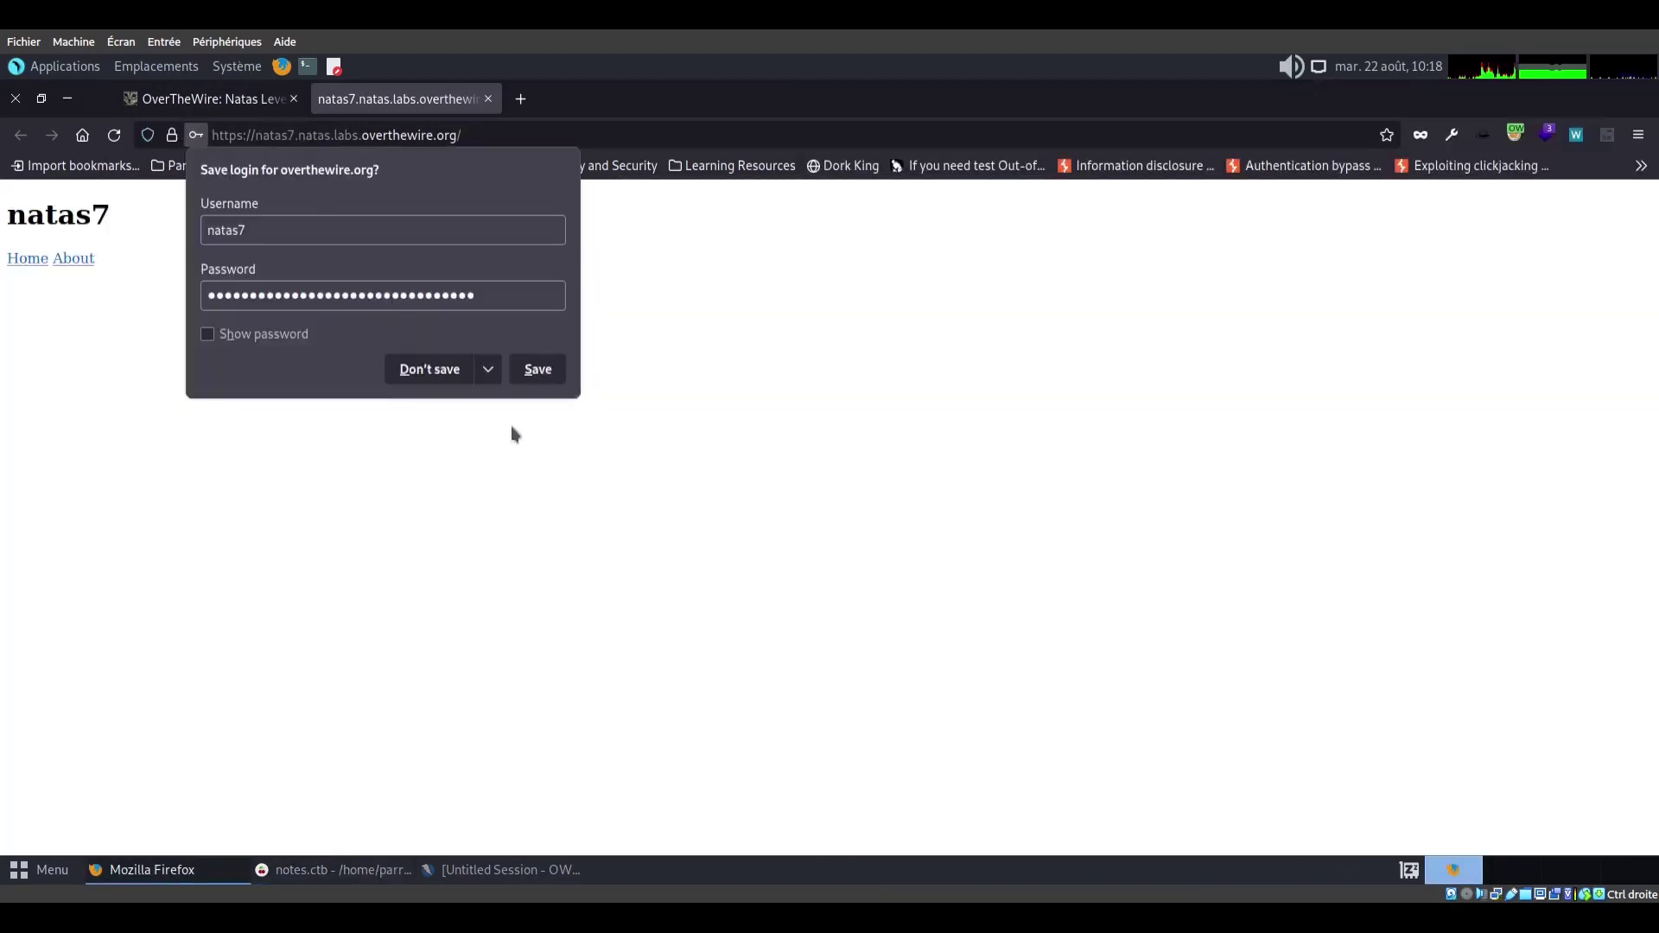
pyautogui.click(435, 370)
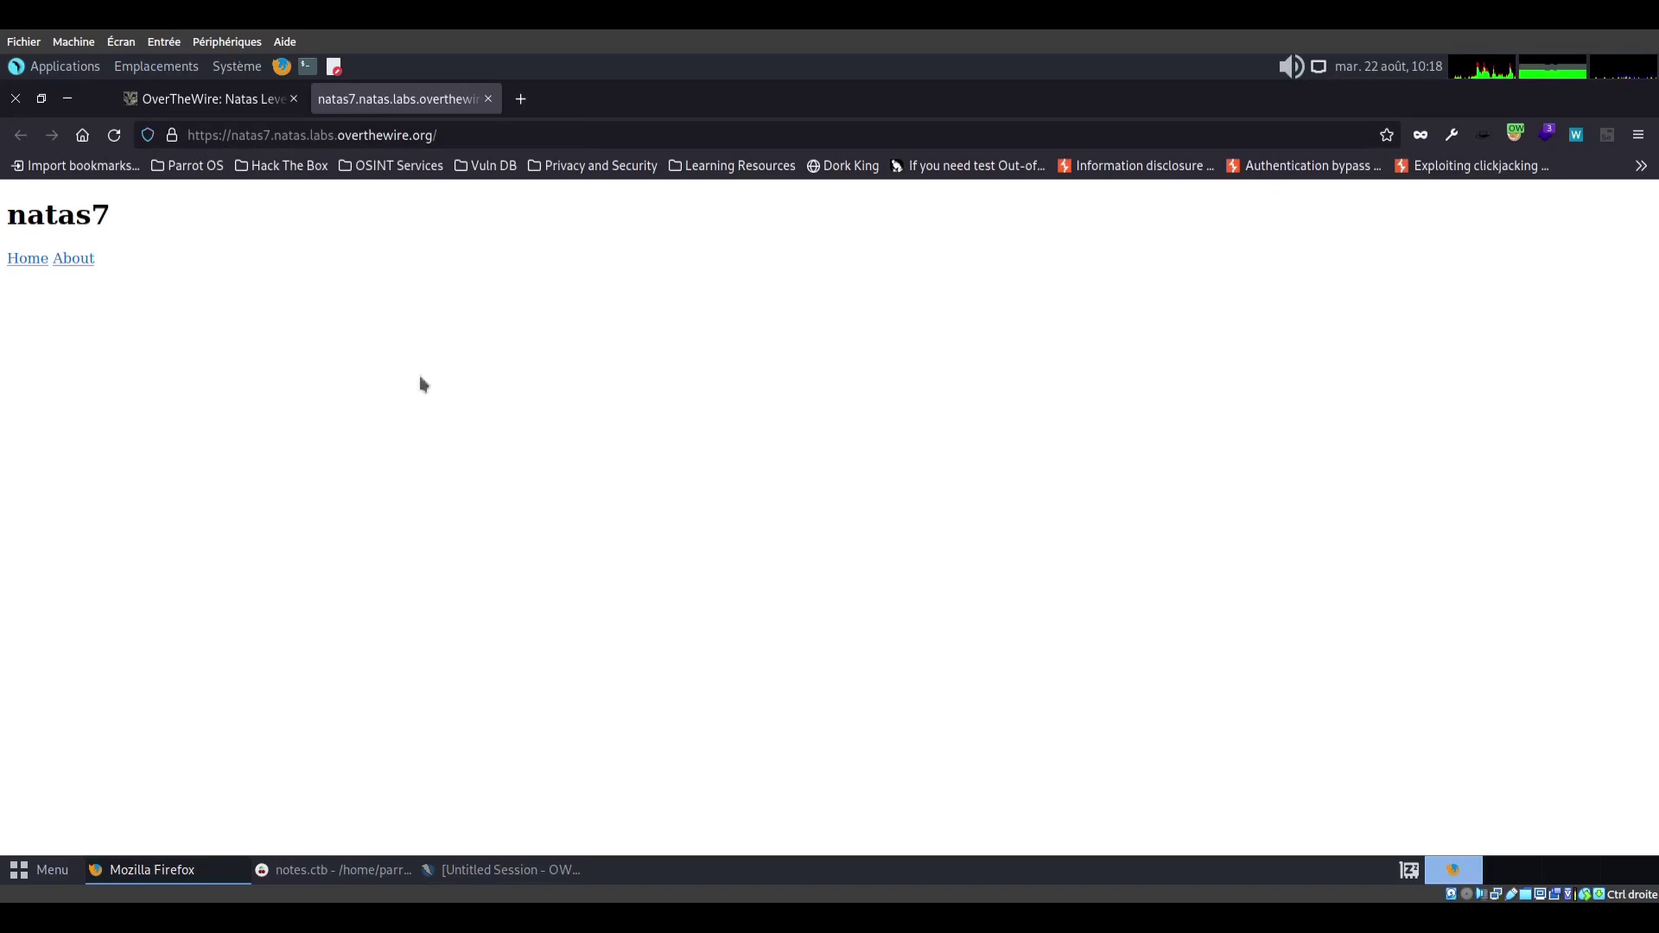
# View the natas7 page source and highlight the hint path /etc/natas_webpass/natas8
pyautogui.rightClick(279, 431)
pyautogui.click(344, 559)
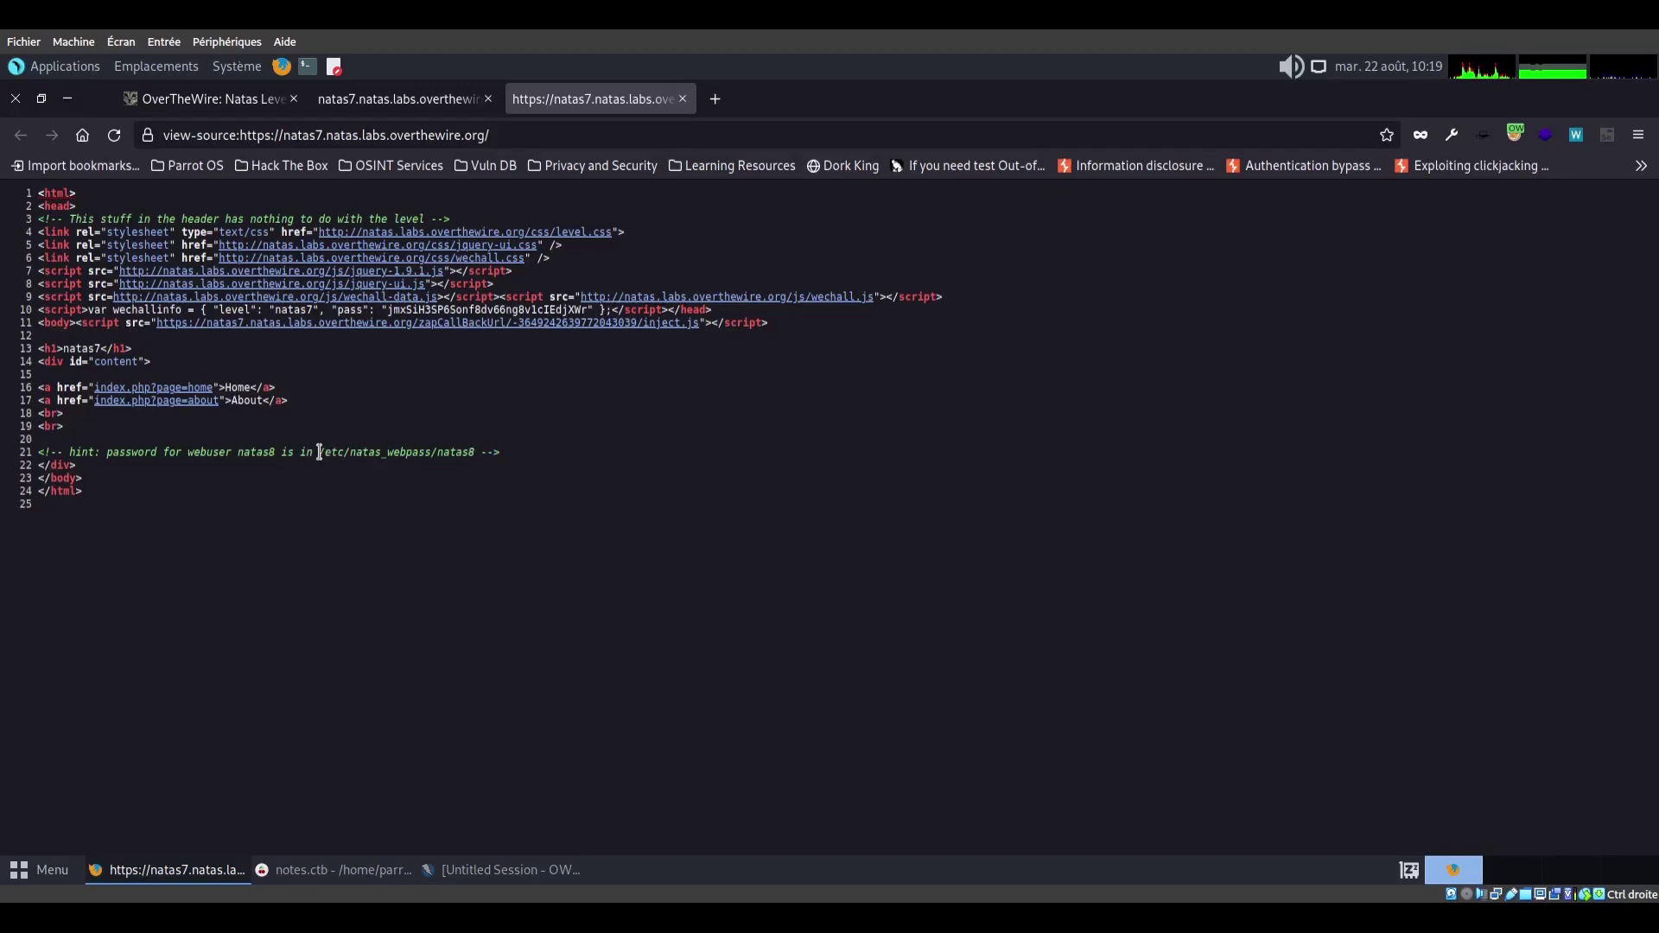
pyautogui.moveTo(319, 453); pyautogui.dragTo(477, 462)
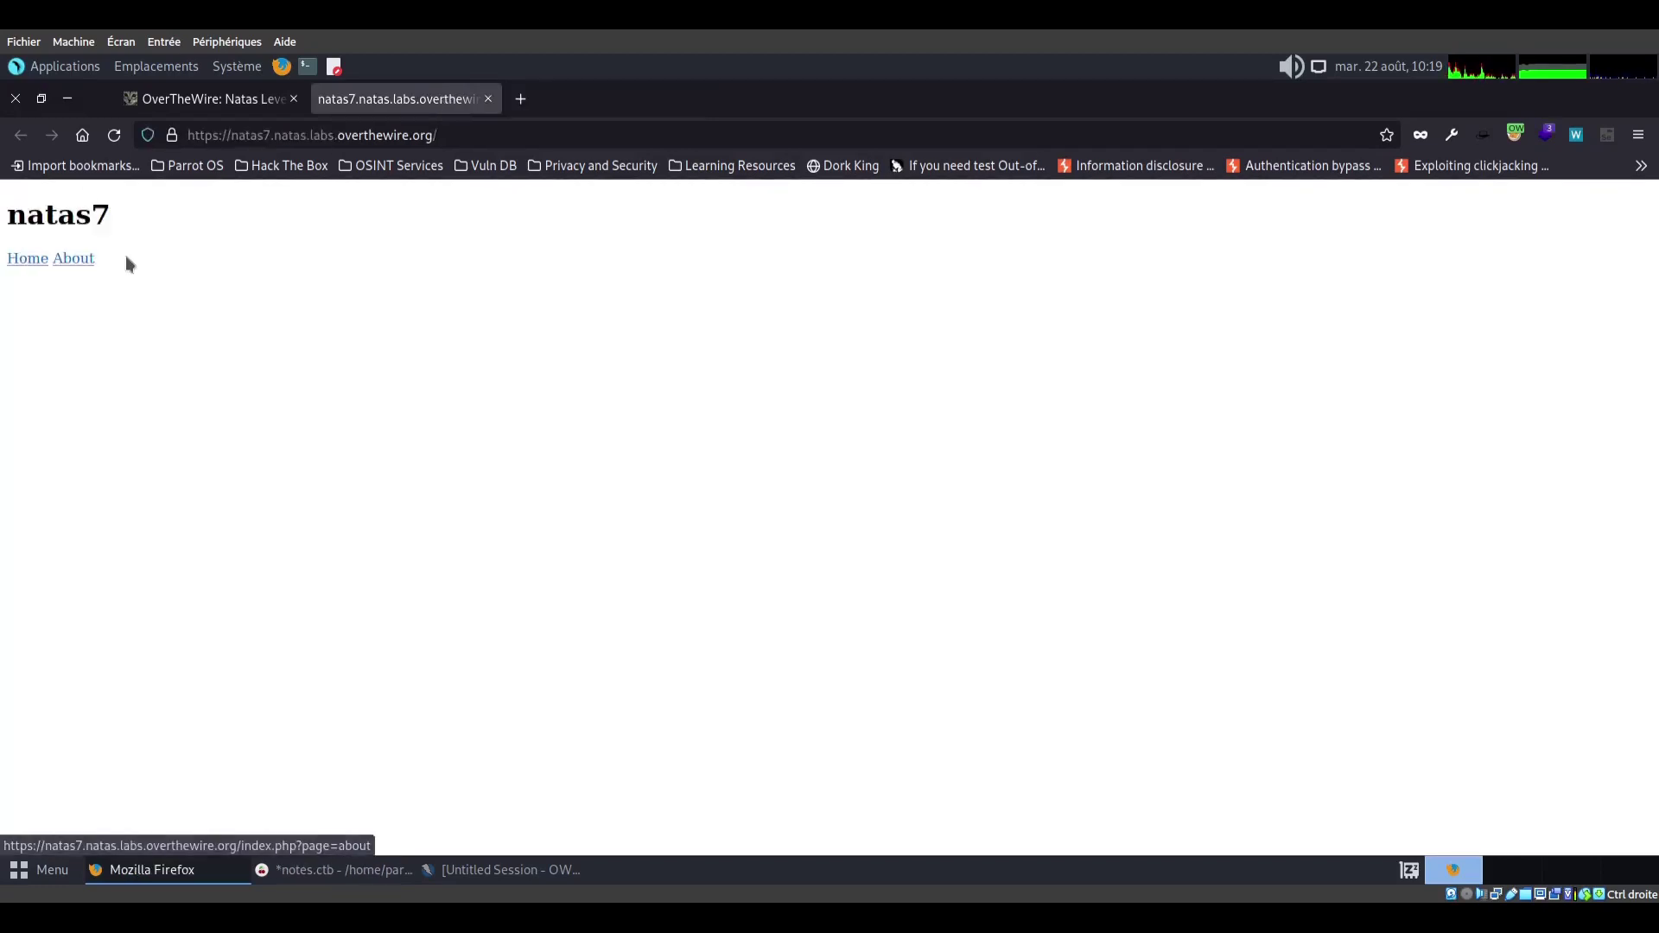
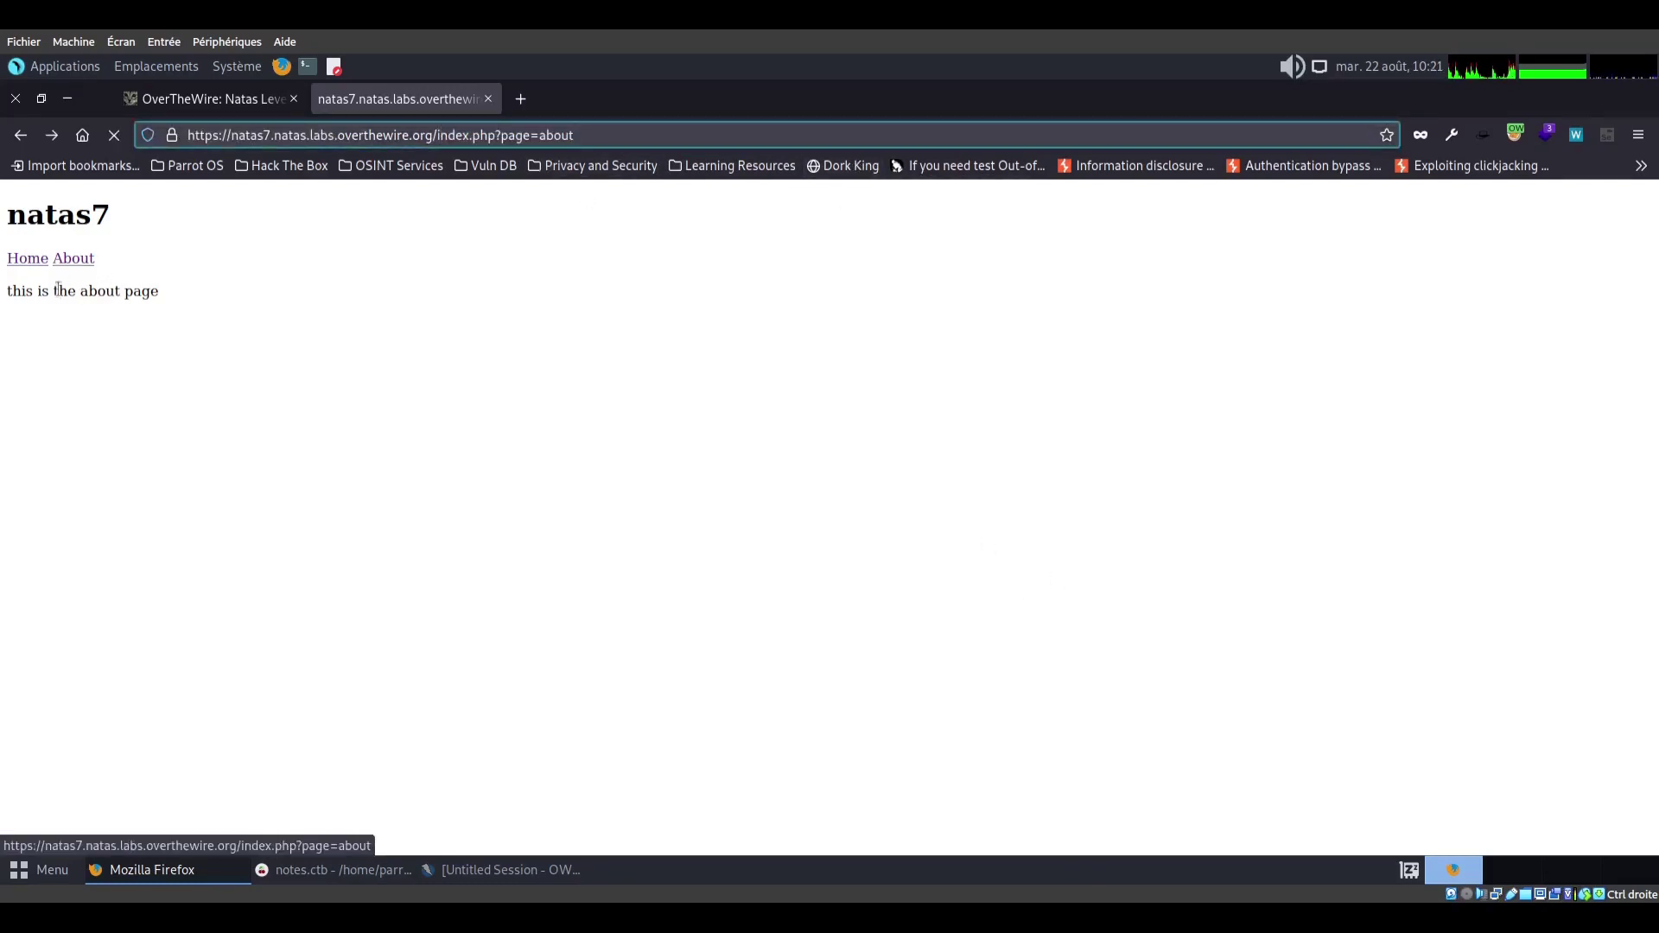
# Return to the natas7 front page (index.php?page=home) and select the 'home' page value in the URL
pyautogui.click(22, 262)
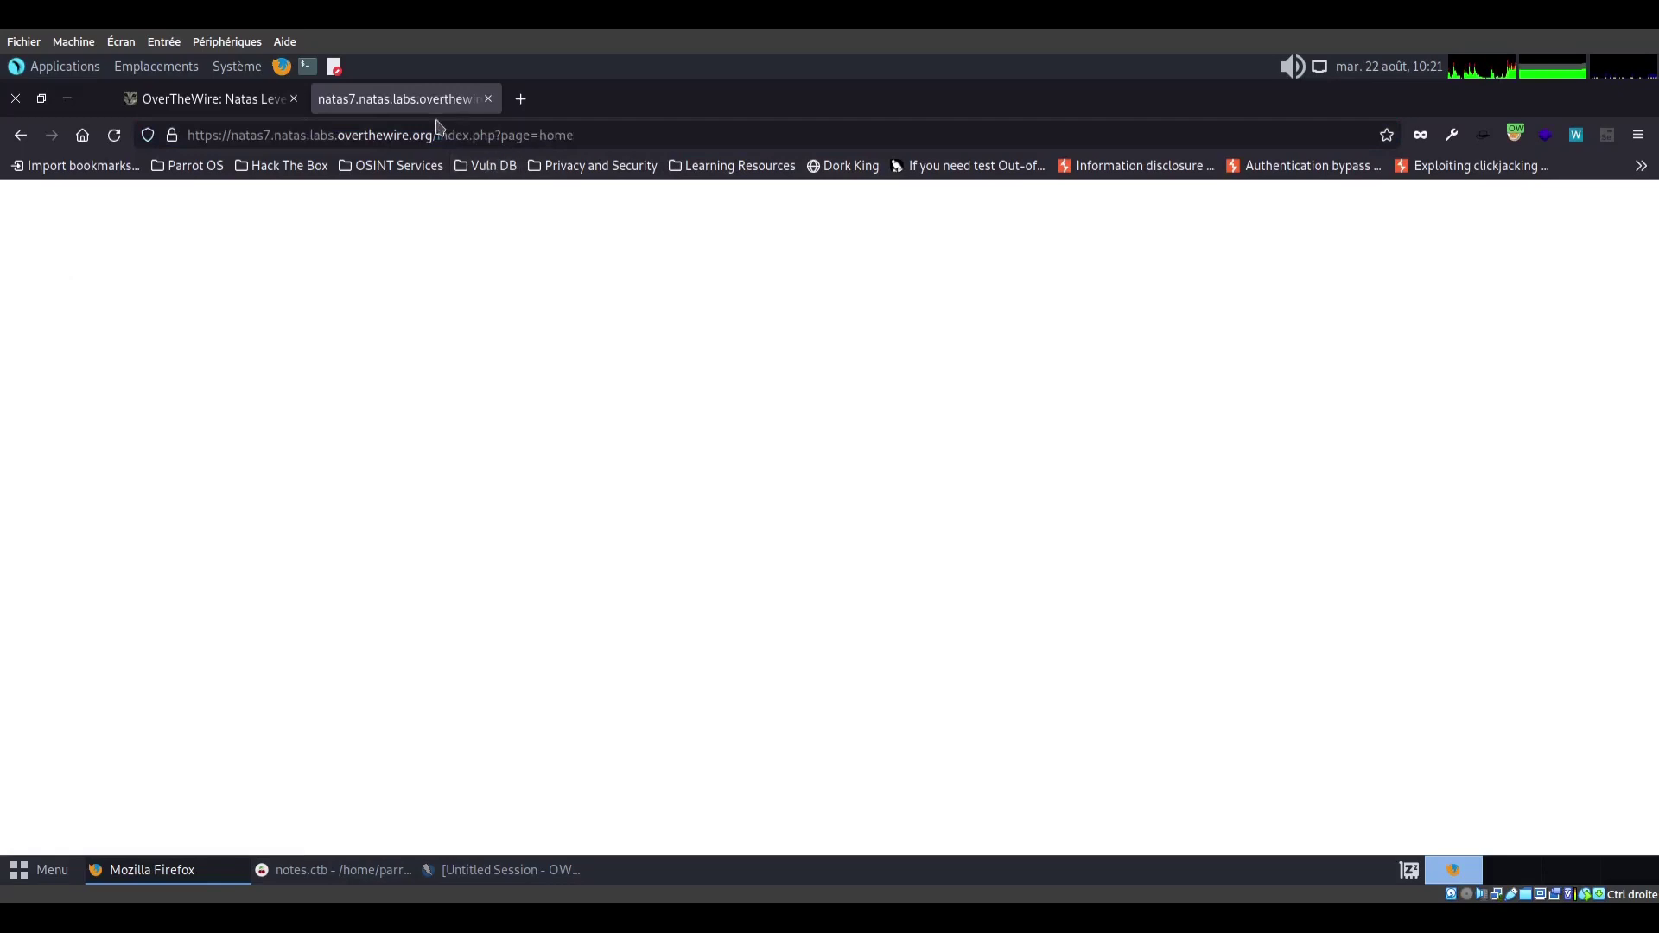
pyautogui.doubleClick(553, 136)
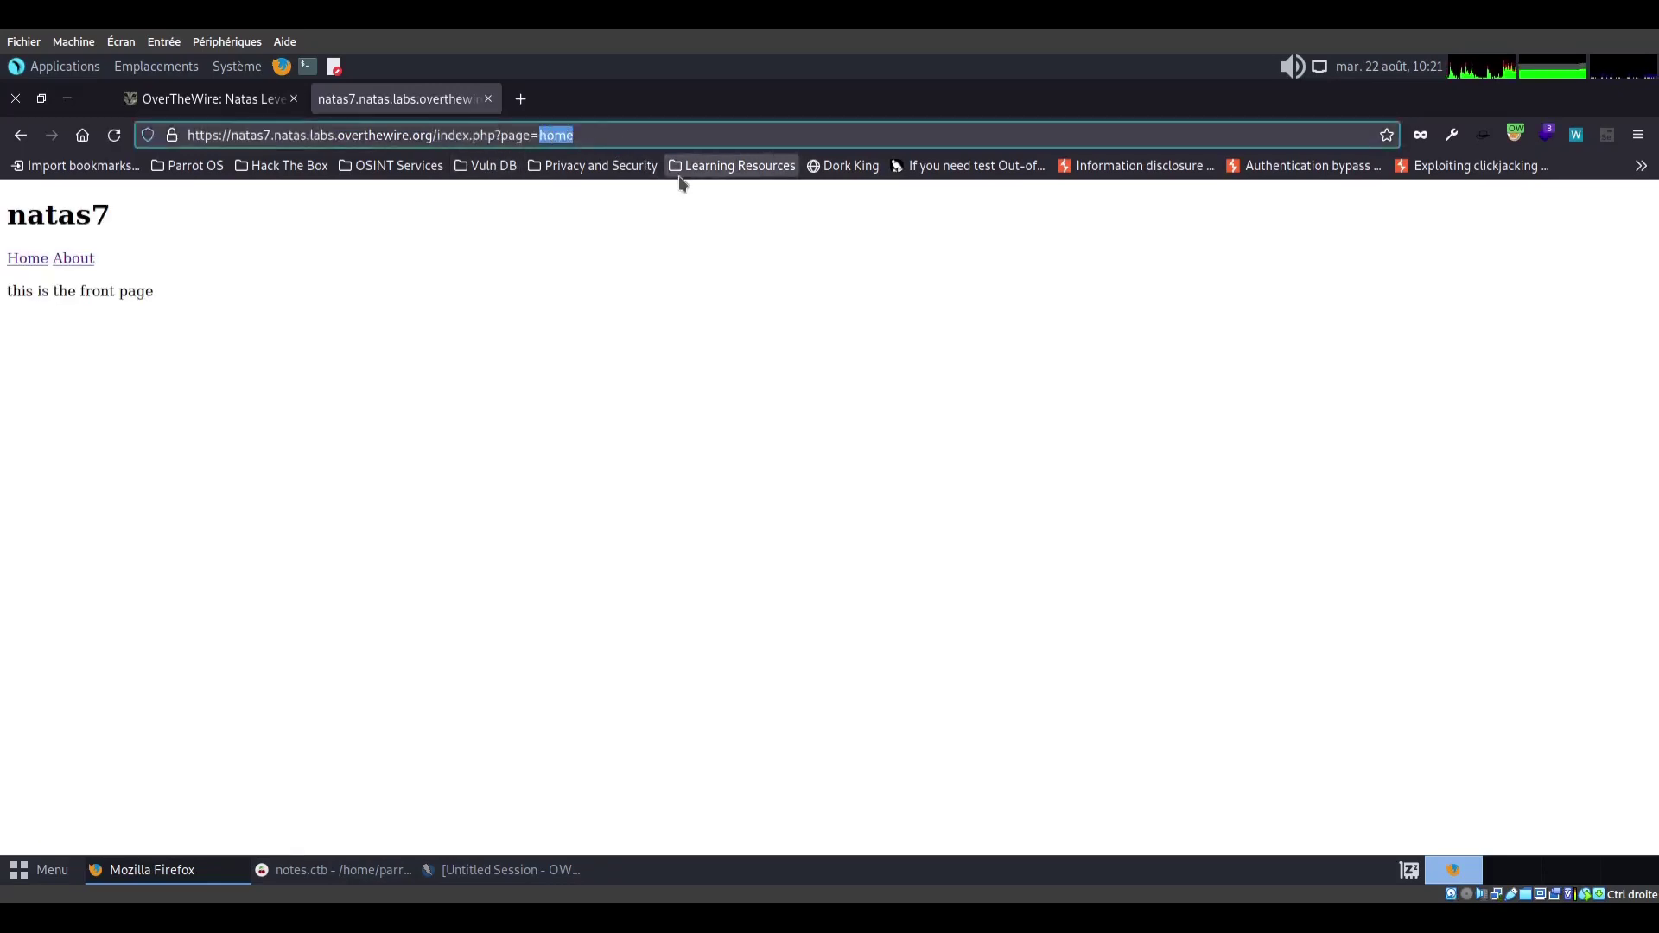